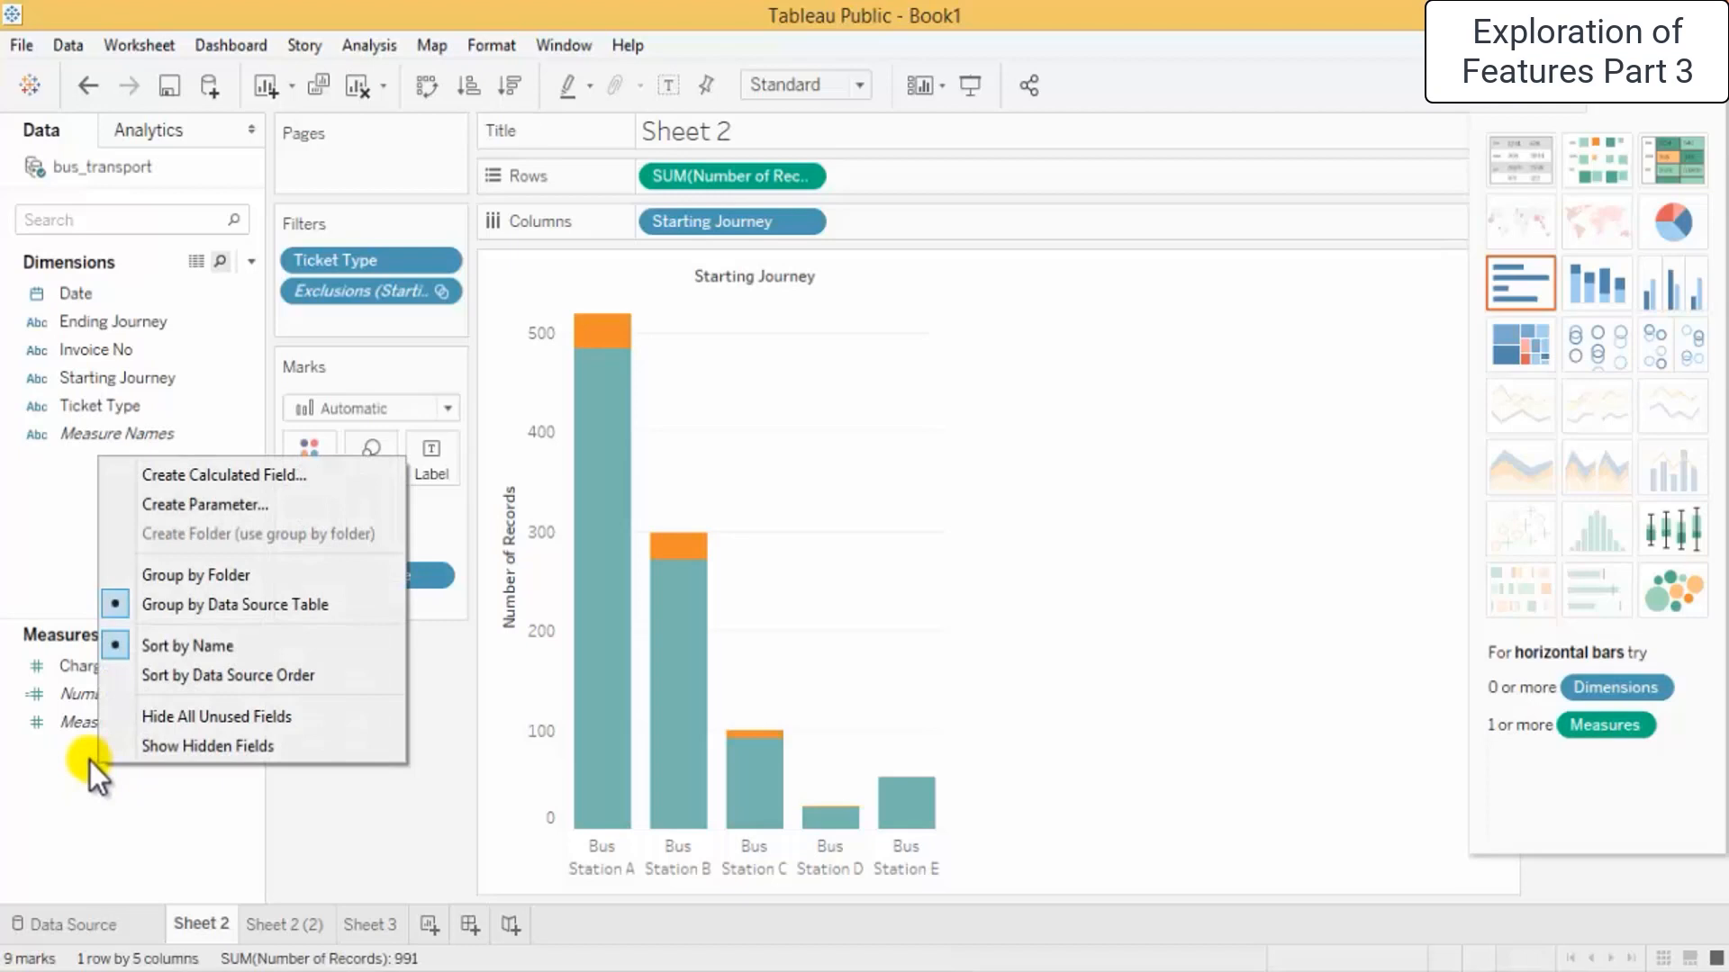
Start a new calculated field for the bus_transport data and clear its default name
click(193, 477)
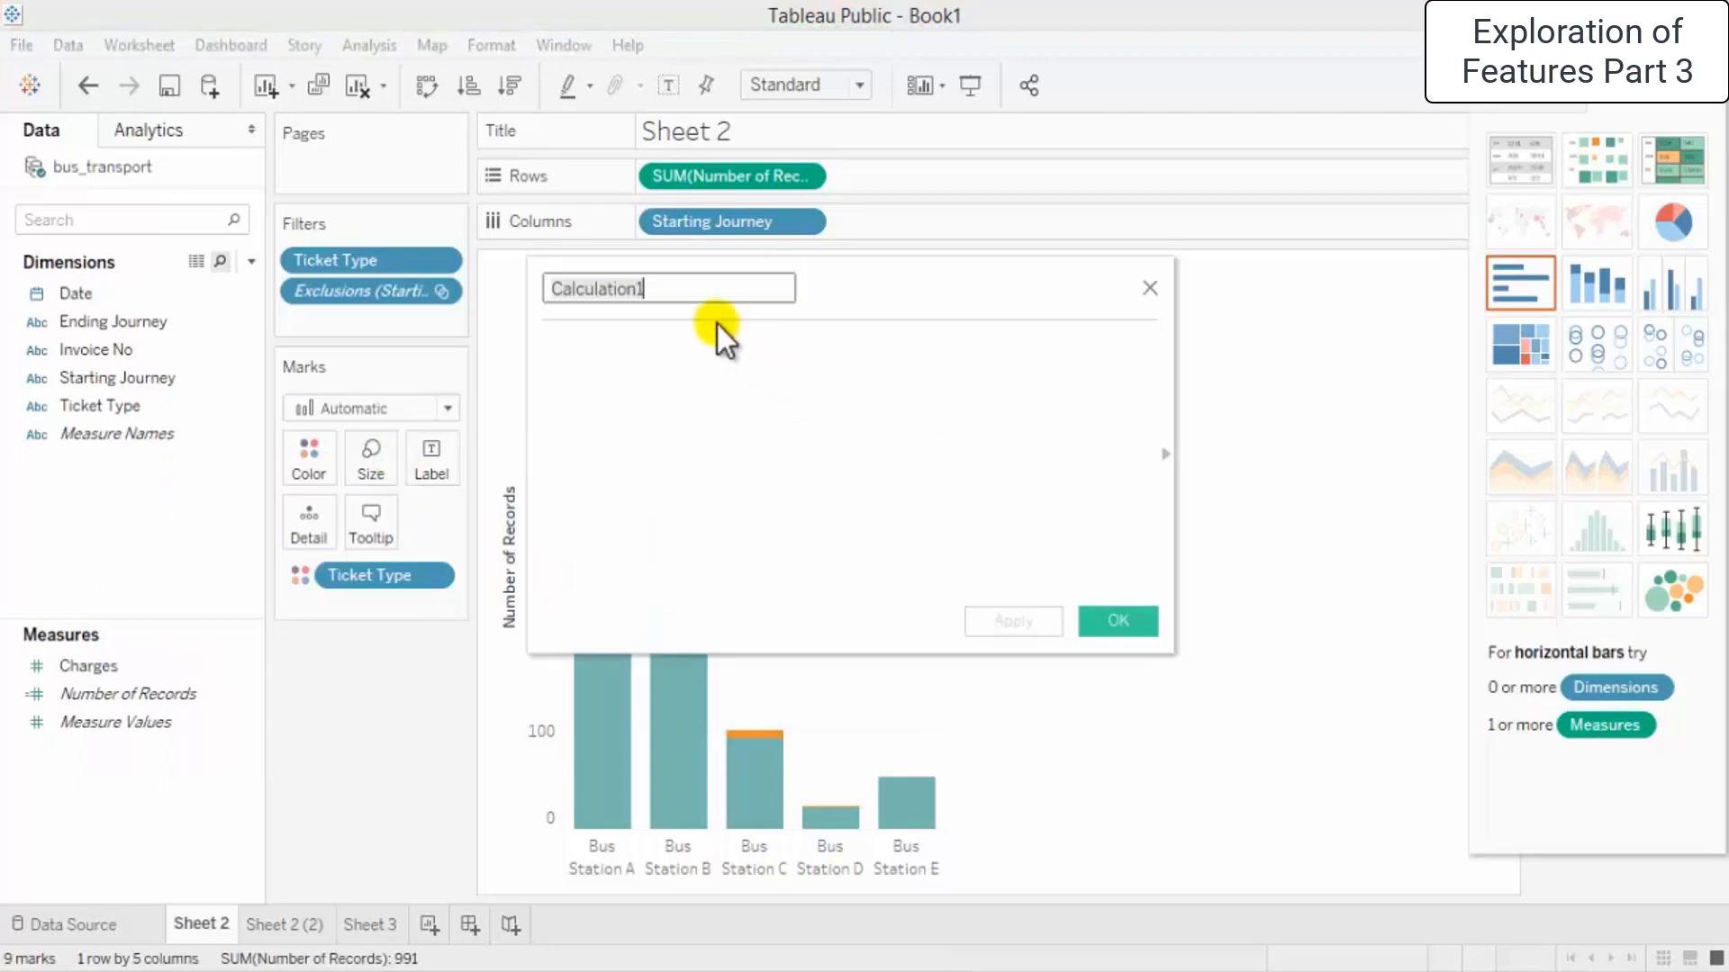
key(BackSpace)
text(addition)
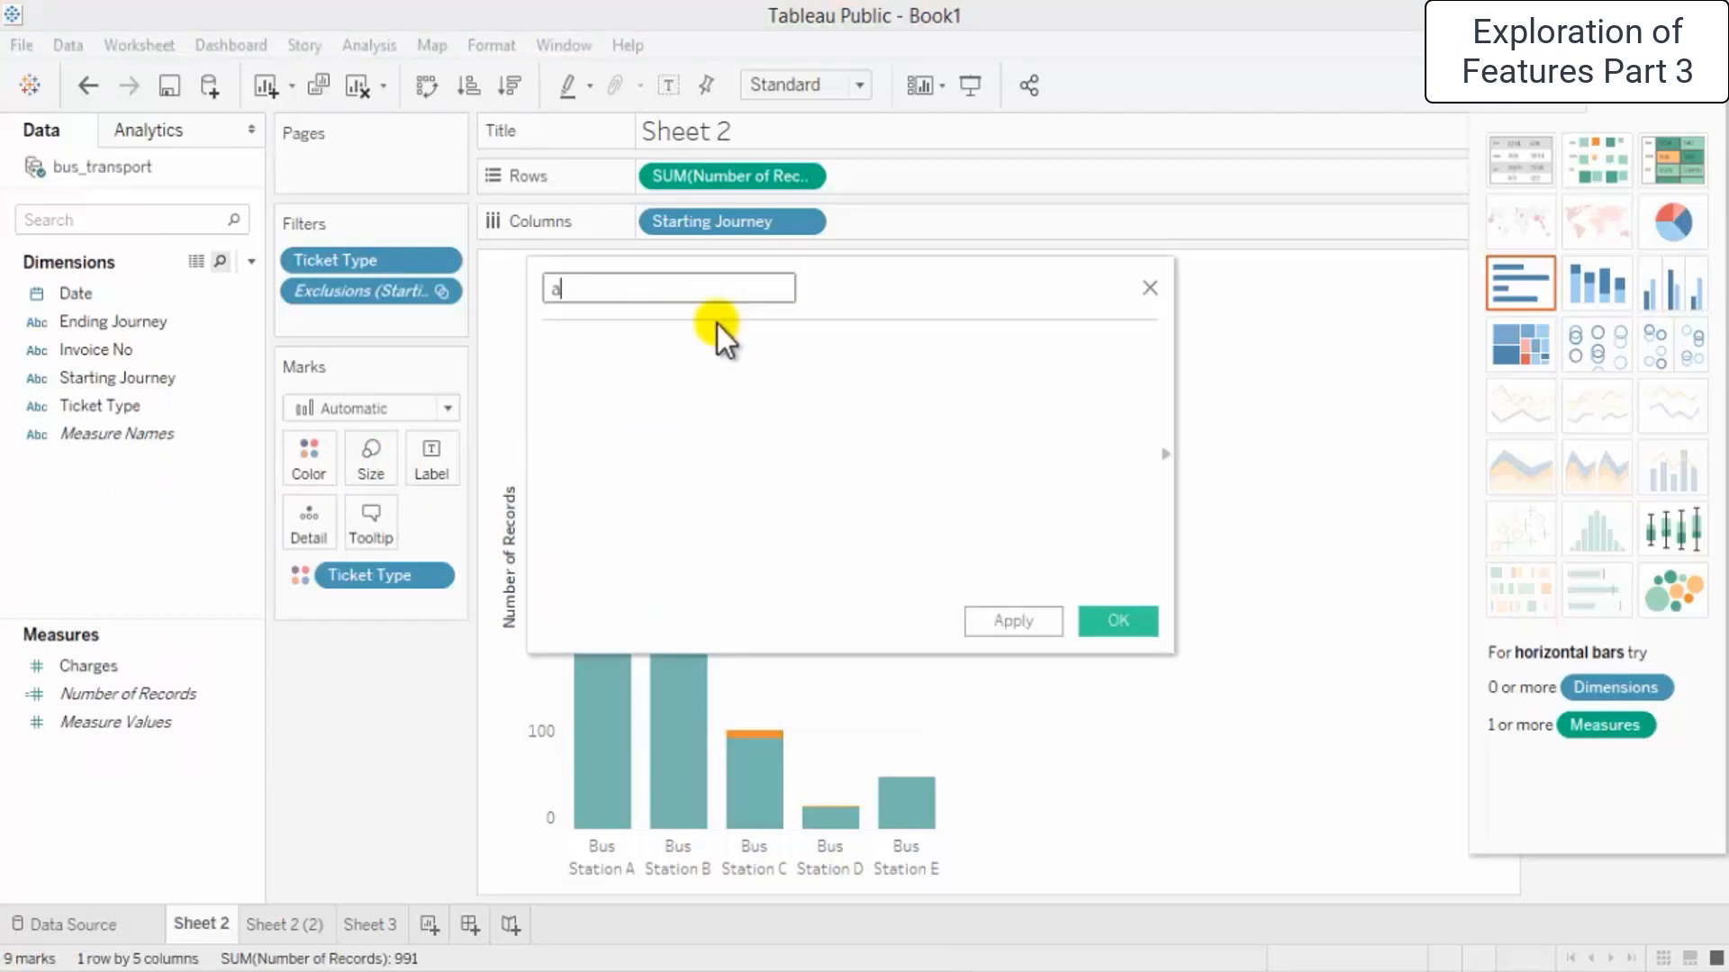
key(BackSpace)
key(BackSpace)
key(BackSpace)
key(BackSpace)
key(BackSpace)
key(BackSpace)
key(BackSpace)
key(BackSpace)
text(soble)
key(BackSpace)
key(BackSpace)
key(BackSpace)
key(BackSpace)
key(BackSpace)
Name the calculated field double and save it with an empty formula
text(double)
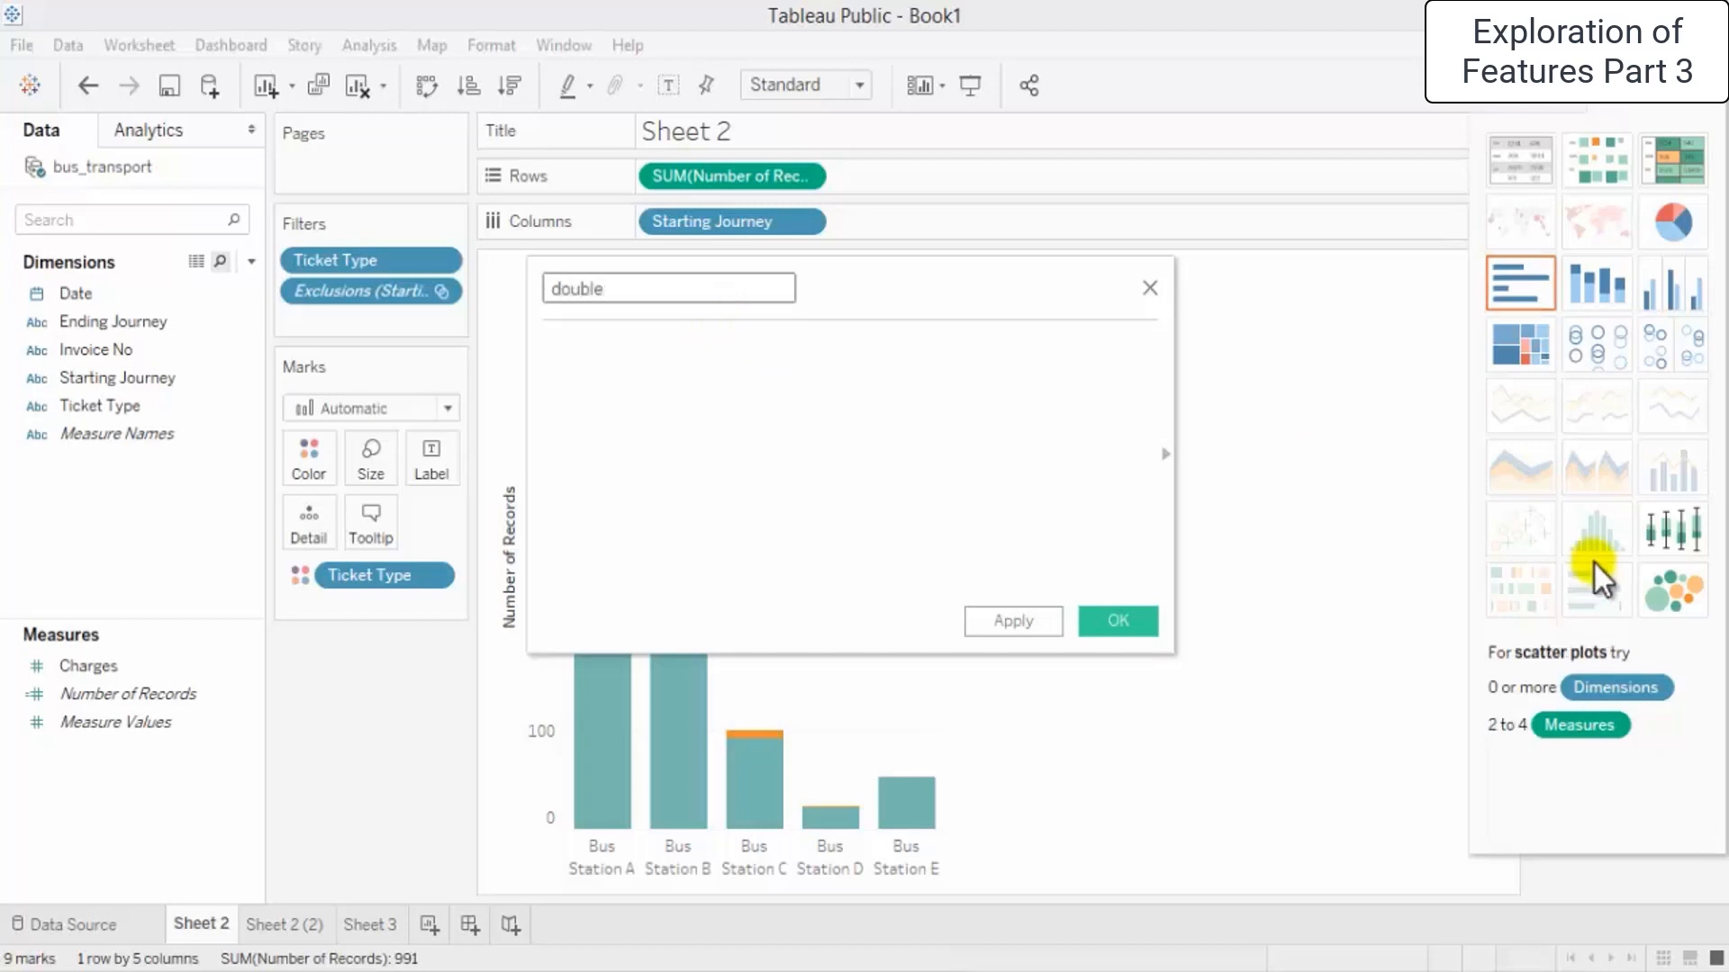
click(1026, 628)
click(1112, 630)
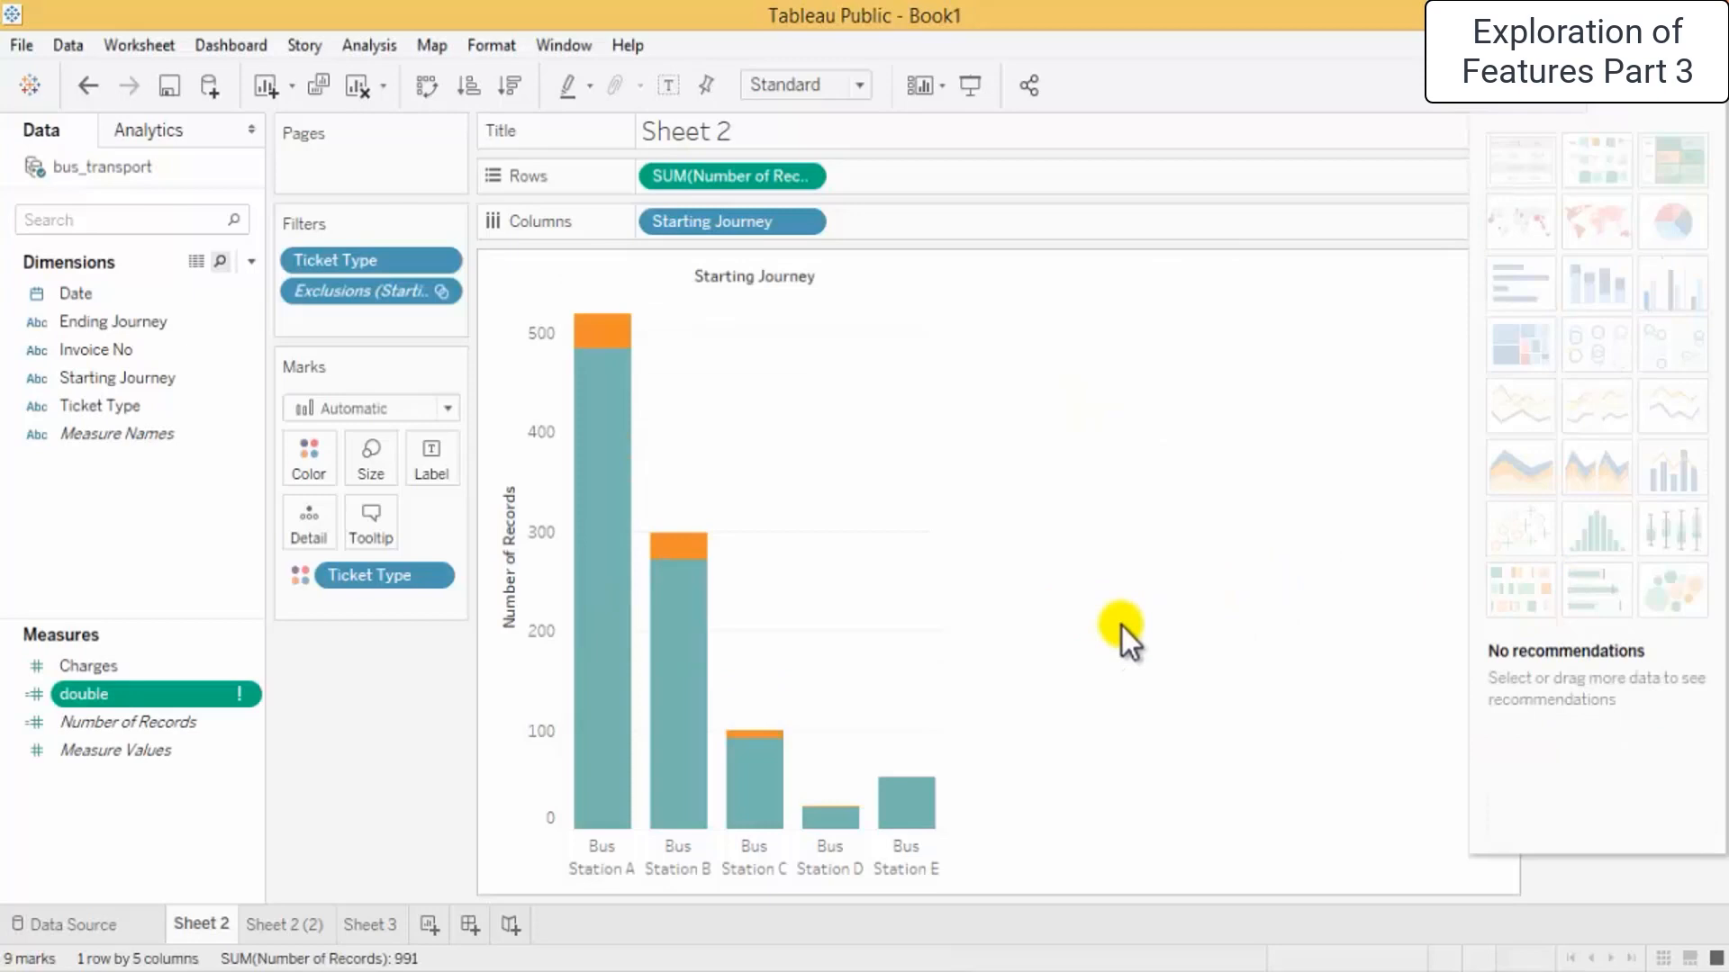
click(106, 695)
right_click(105, 696)
key(Escape)
key(Escape)
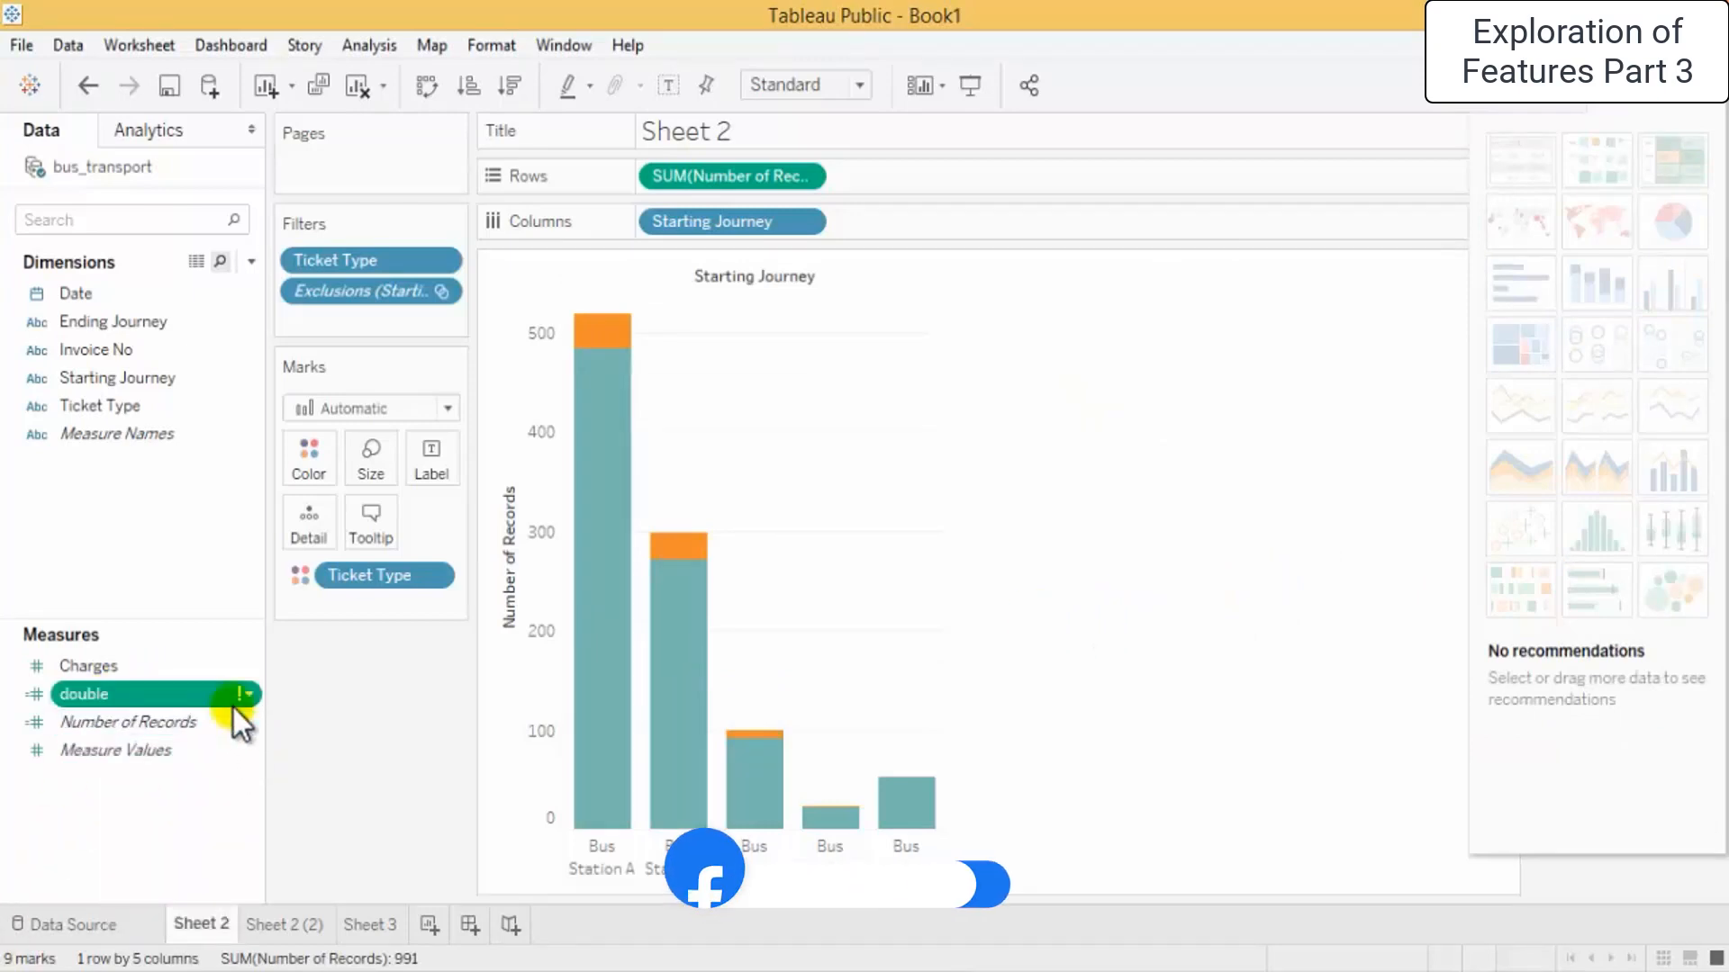
Edit the double calculated field and set its formula to [Charges]+[Charges]
right_click(247, 699)
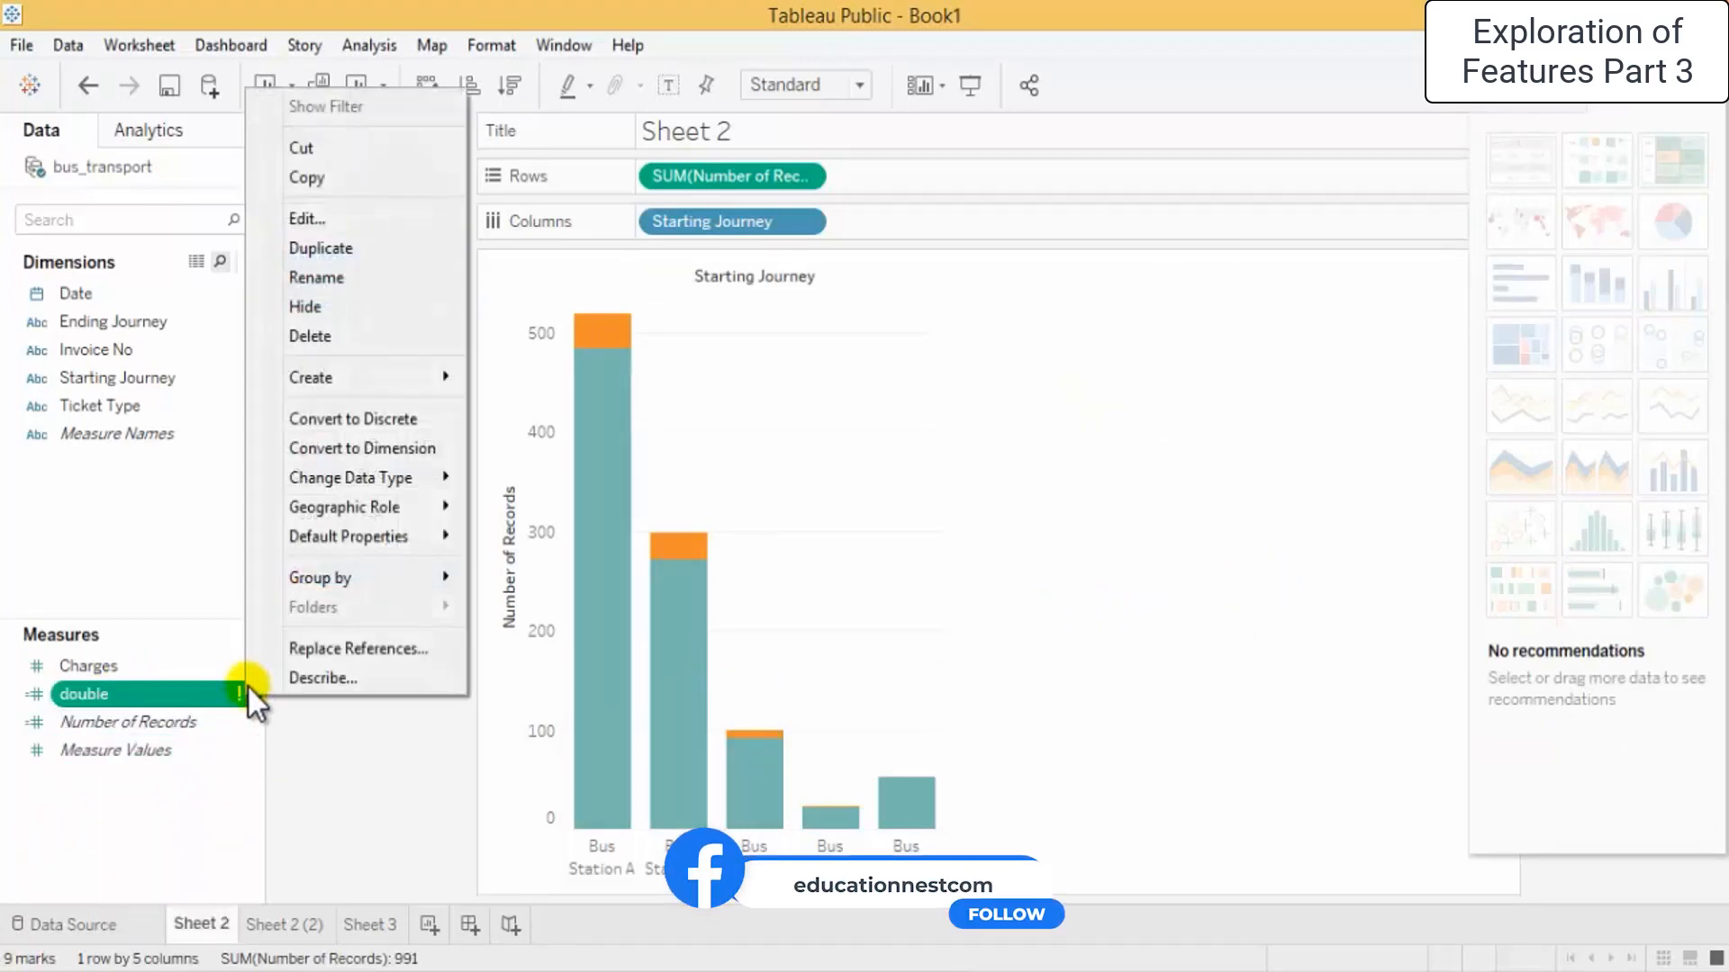
click(315, 216)
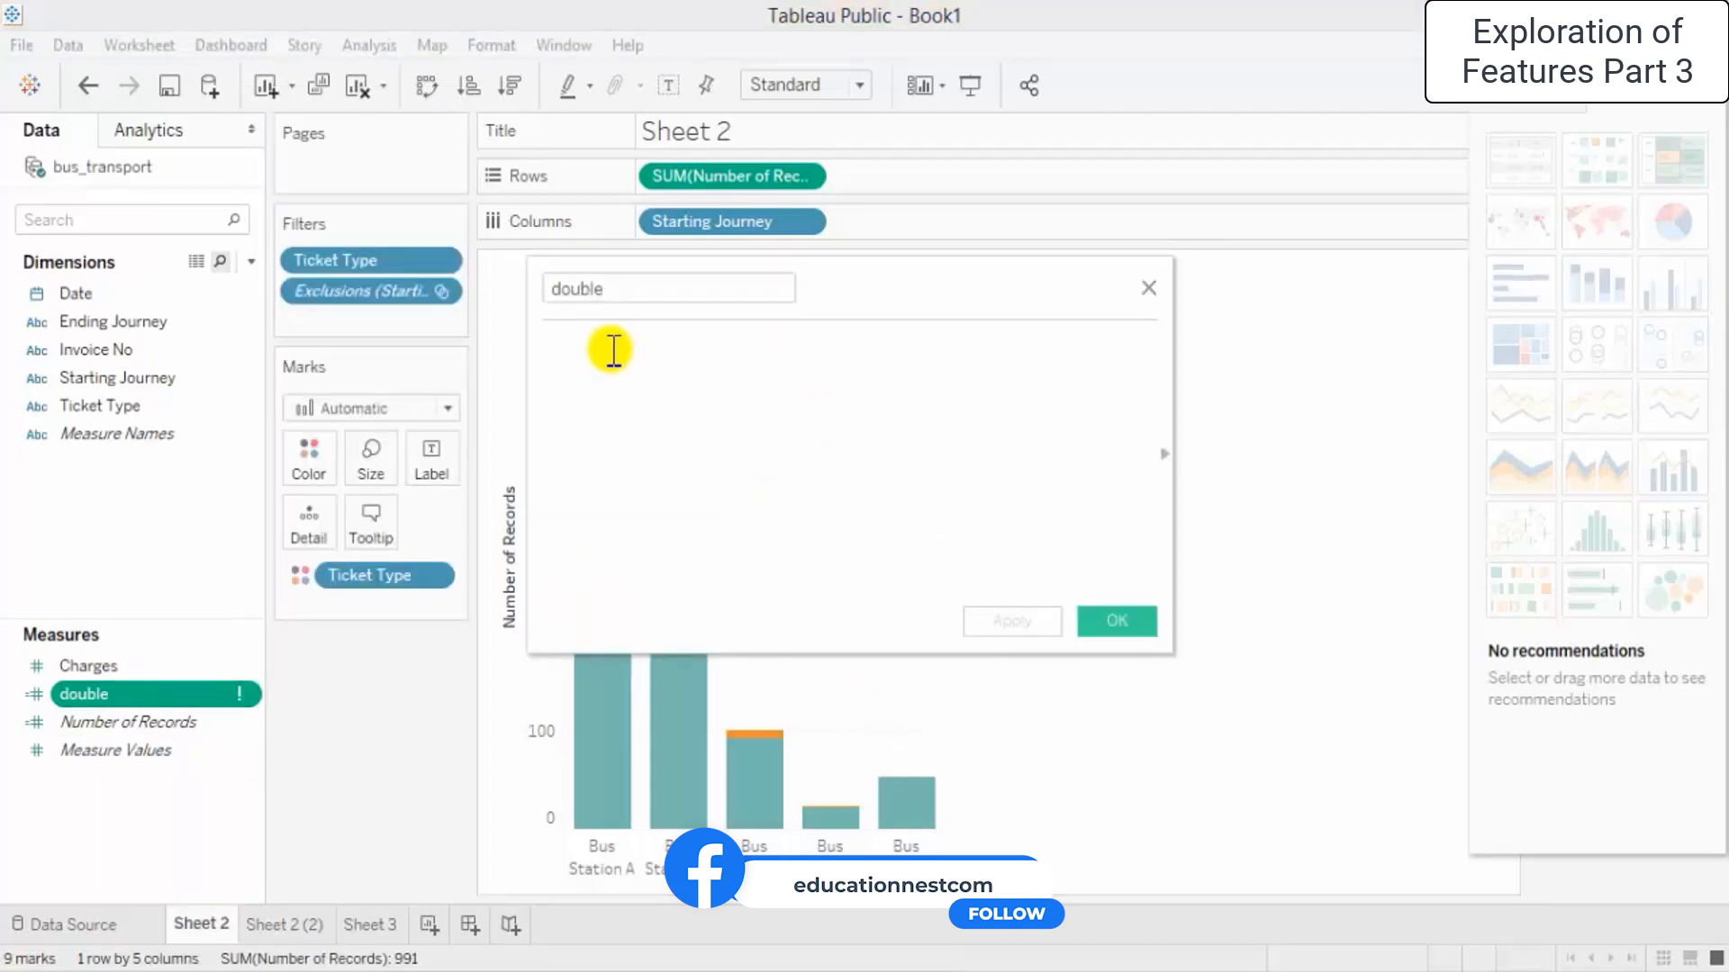
text(cha)
key(Down)
key(Return)
text(+cha)
key(Down)
key(Return)
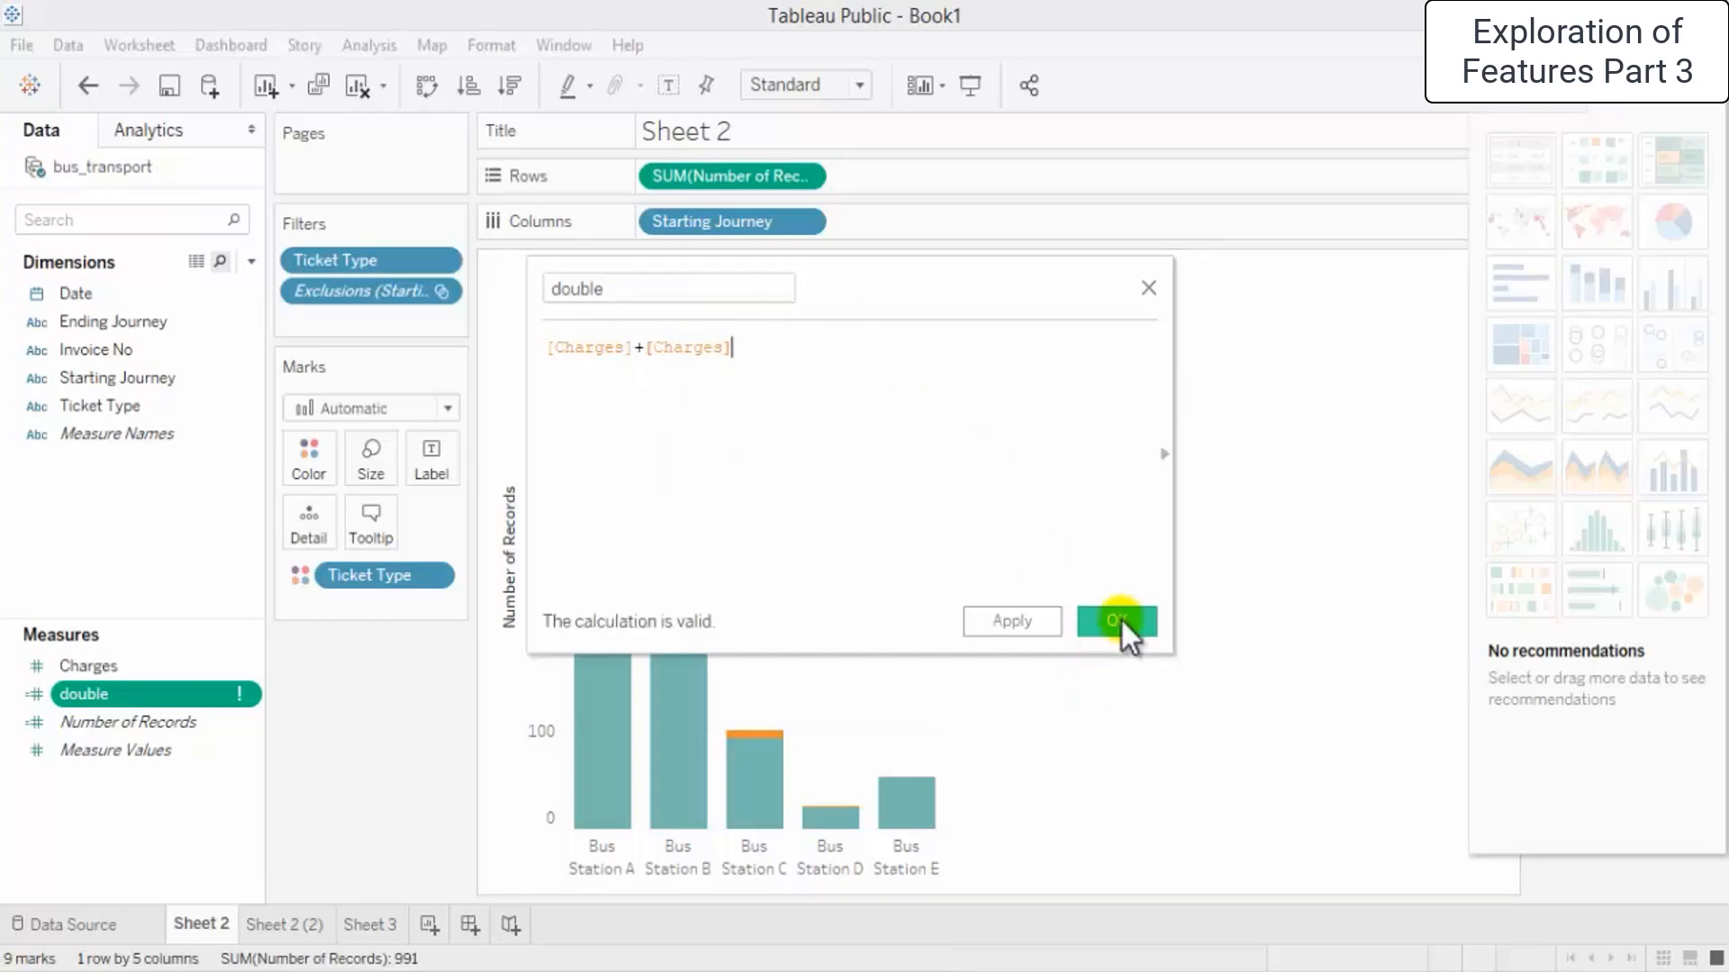
click(1121, 619)
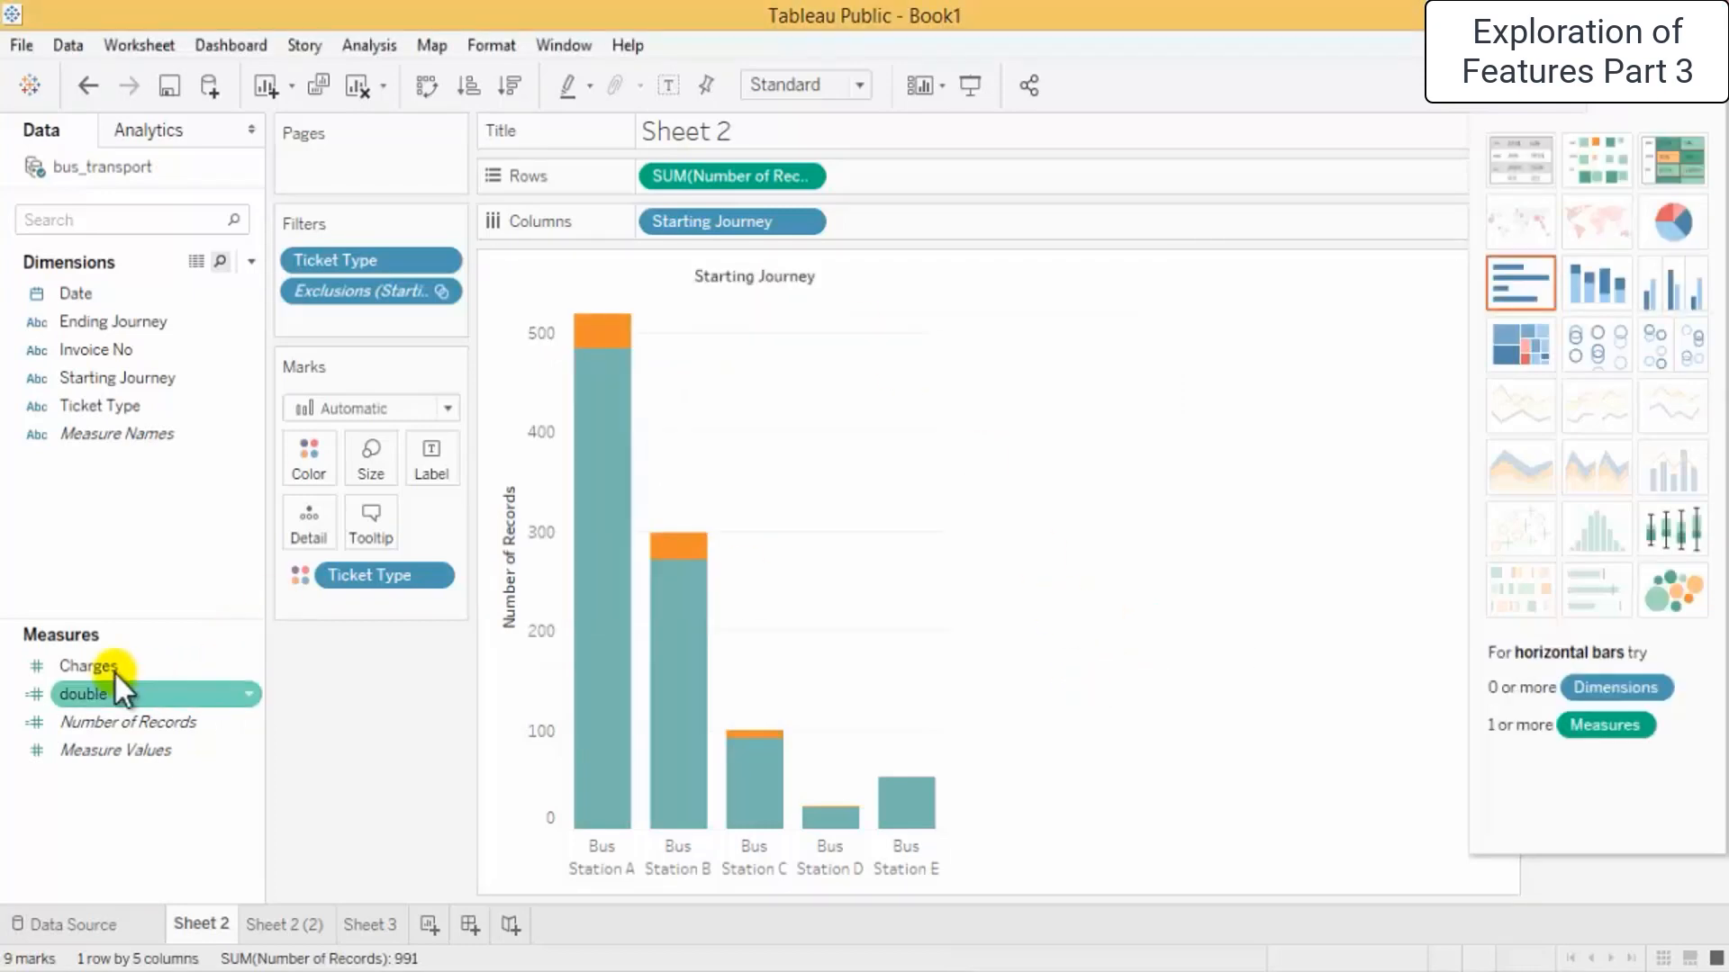
Replace the Number of Records measure in the chart's rows with double and label the bars with double
click(92, 693)
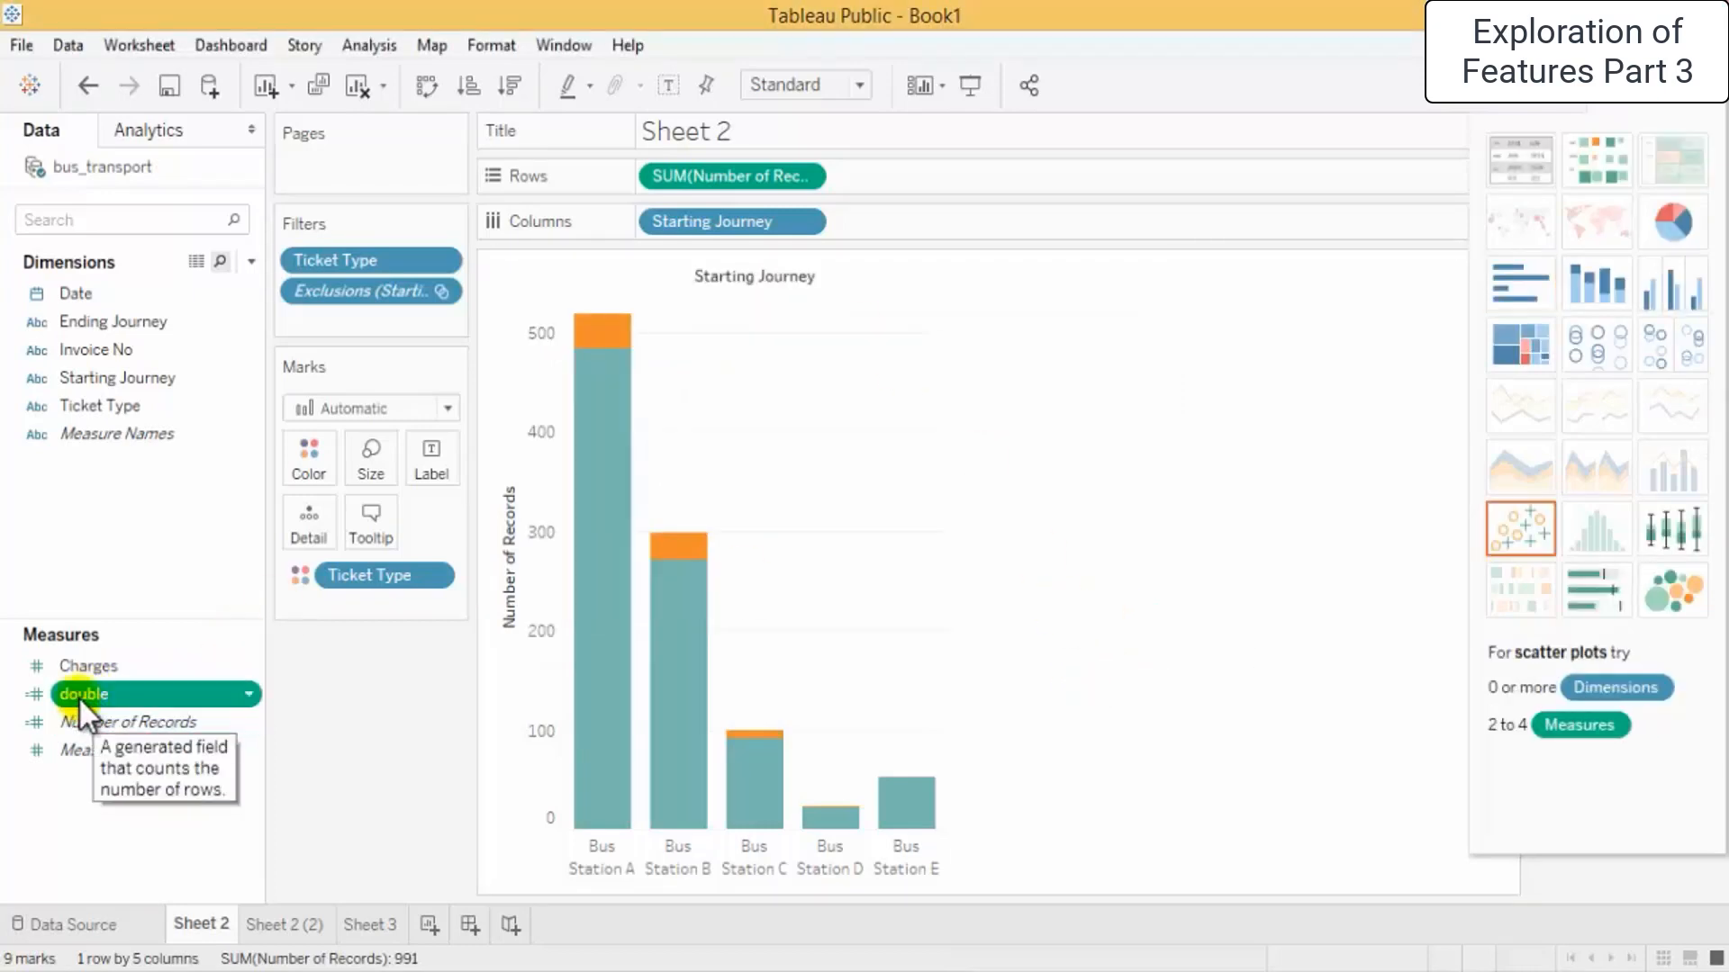
drag(81, 696, 735, 176)
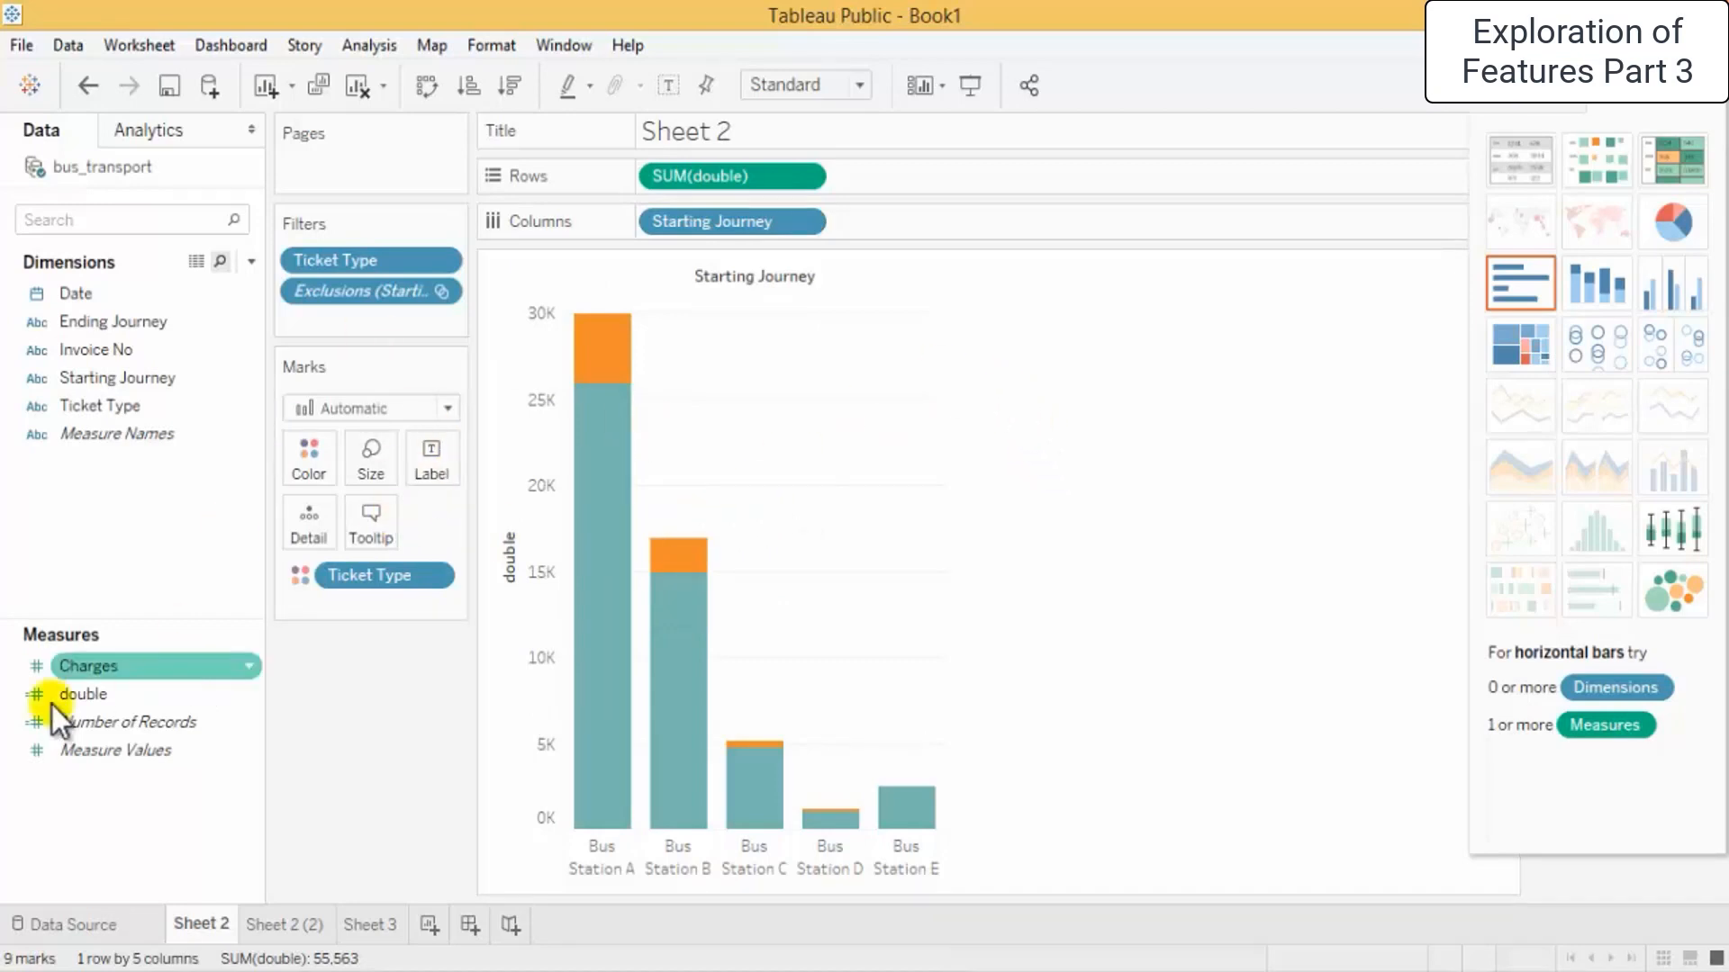
drag(80, 695, 436, 463)
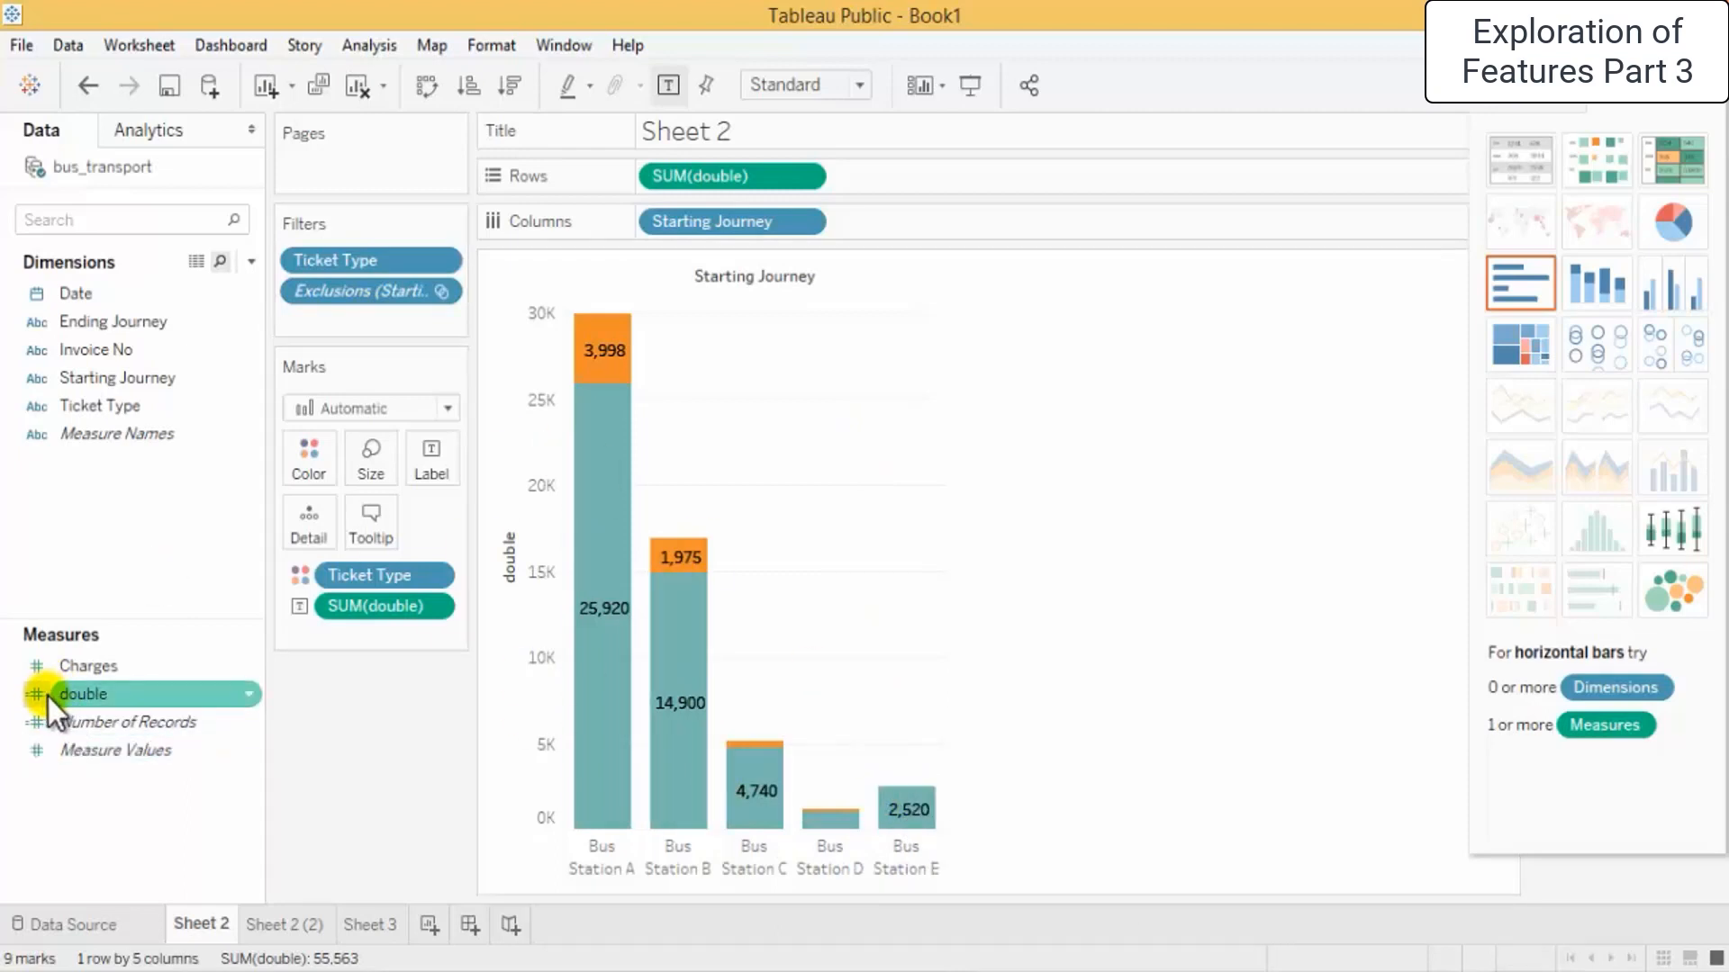
Change the double field's formula to ([Charges]+[Charges])/2 and save it
right_click(106, 700)
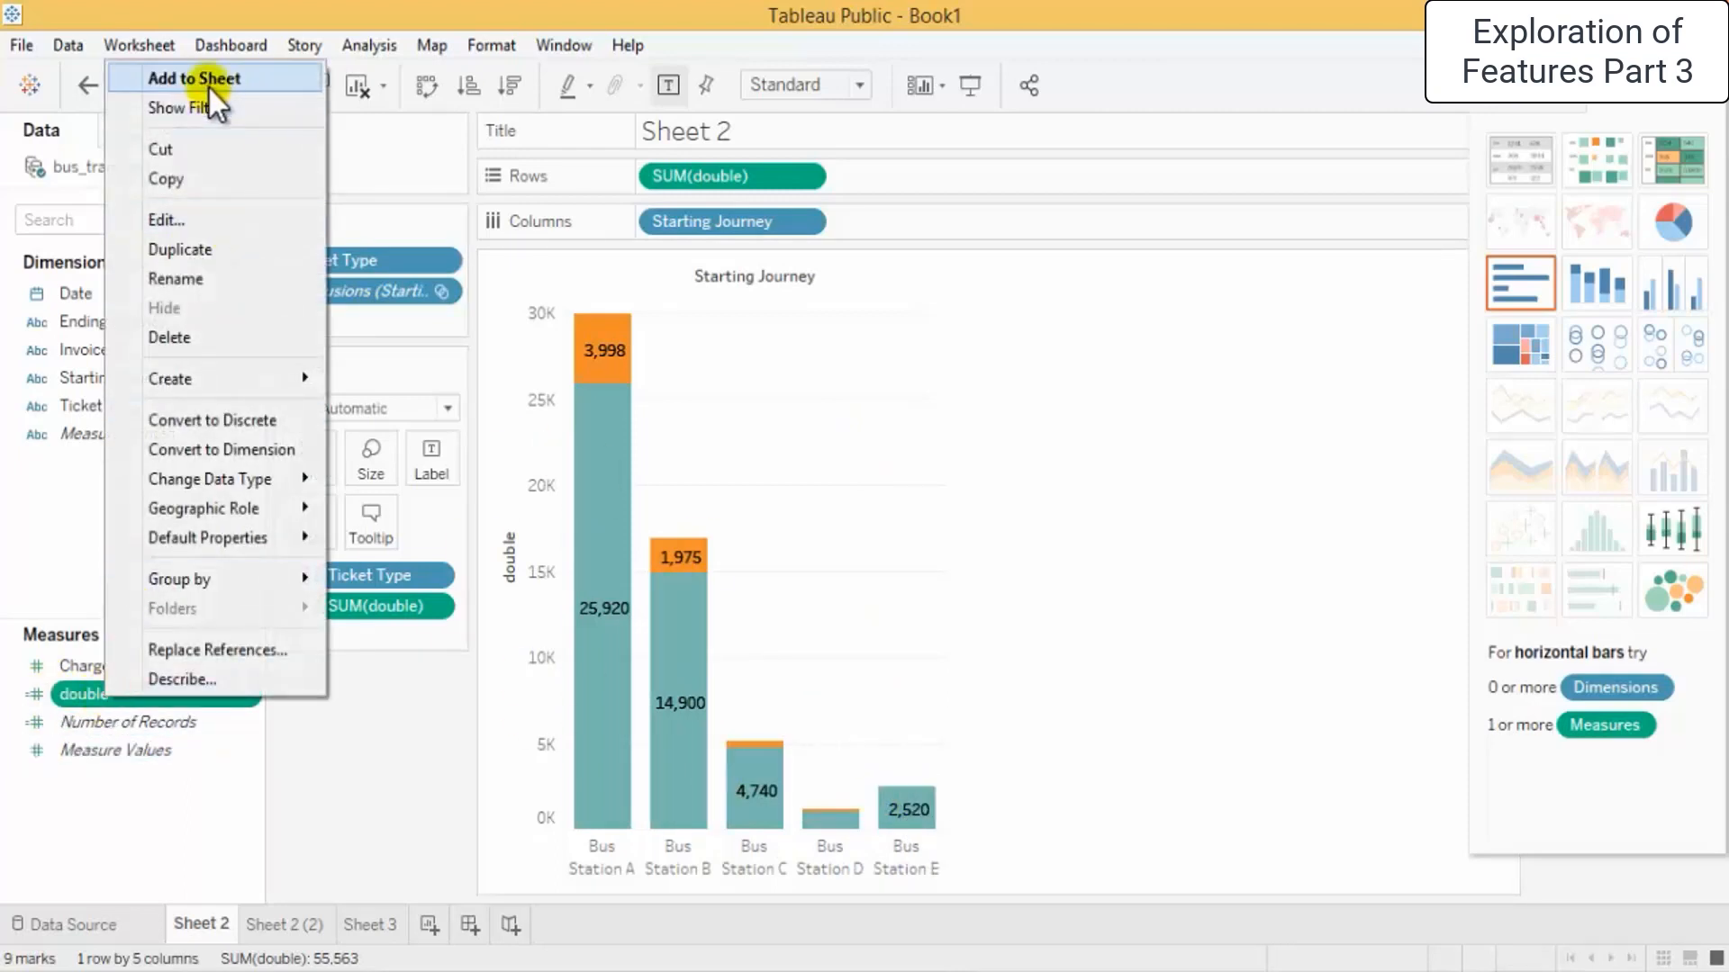
click(207, 220)
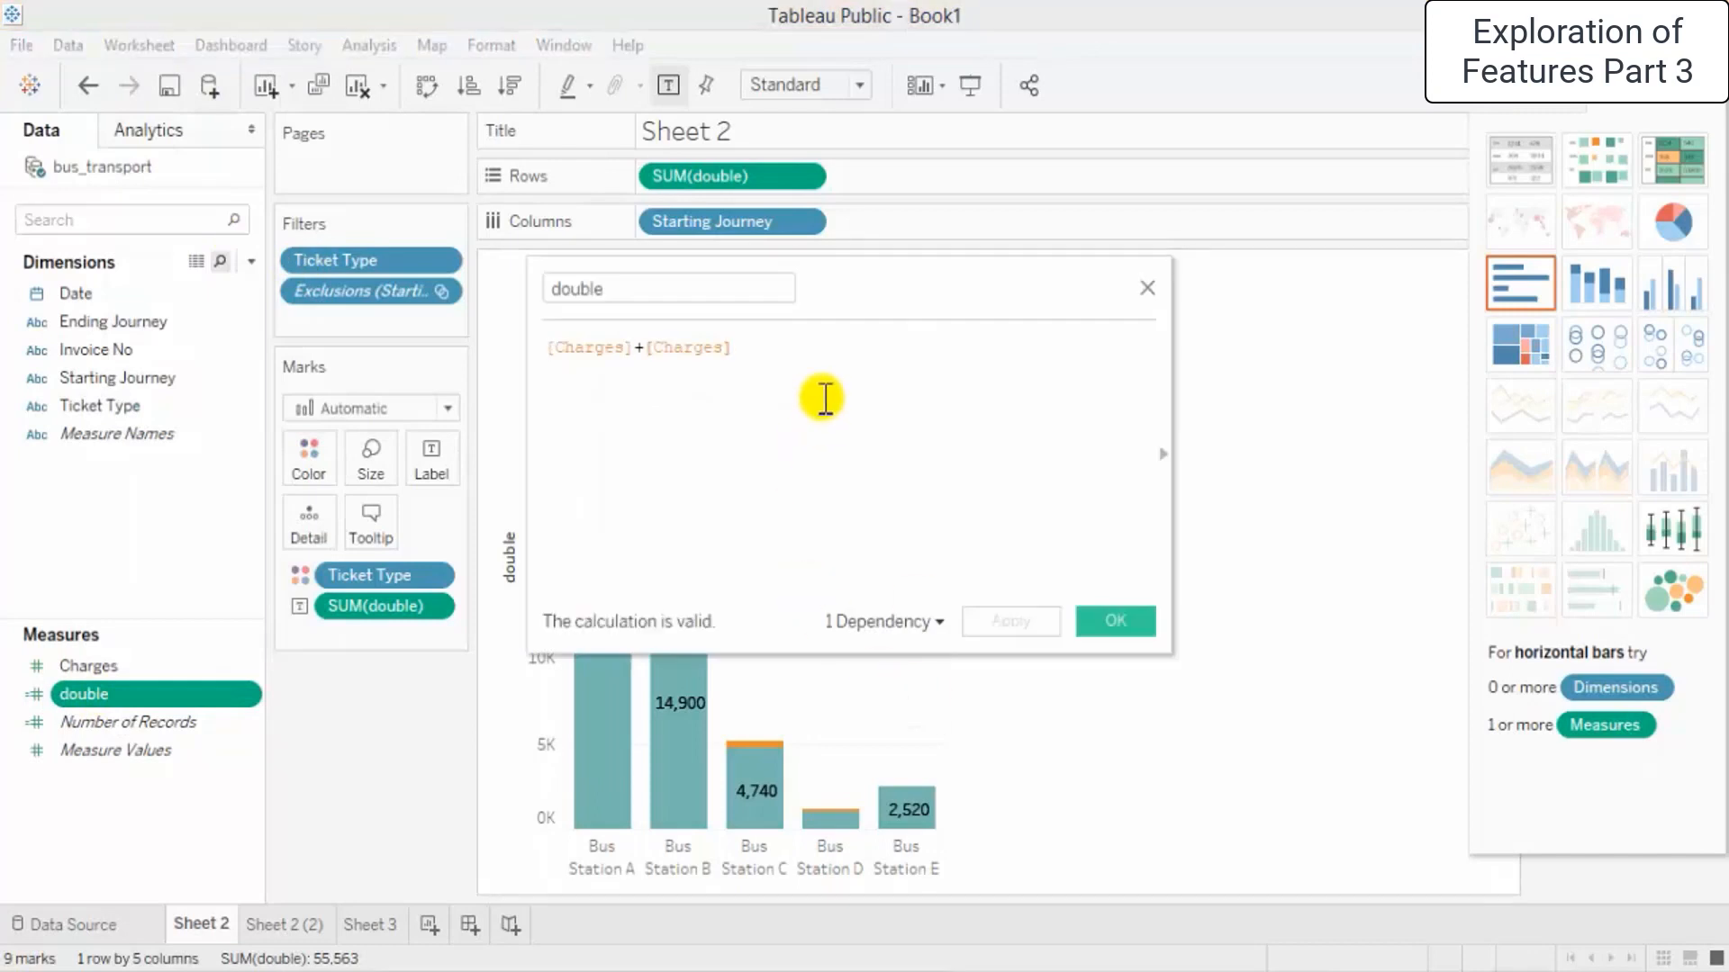
text(/2)
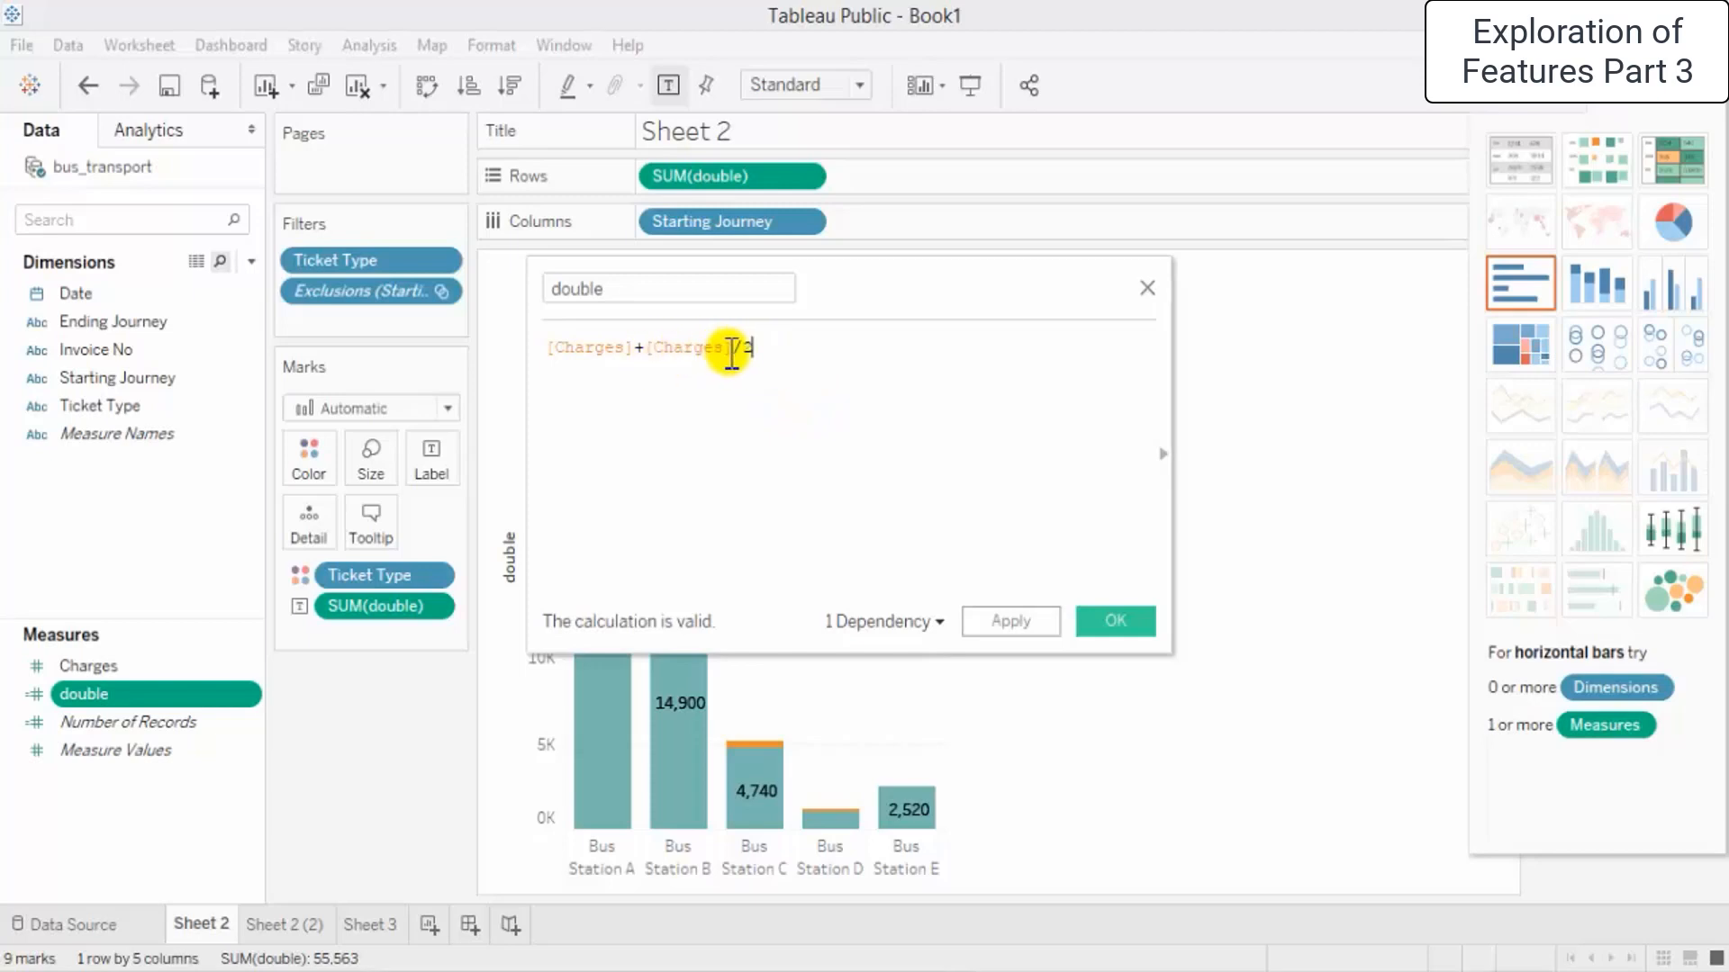
text())
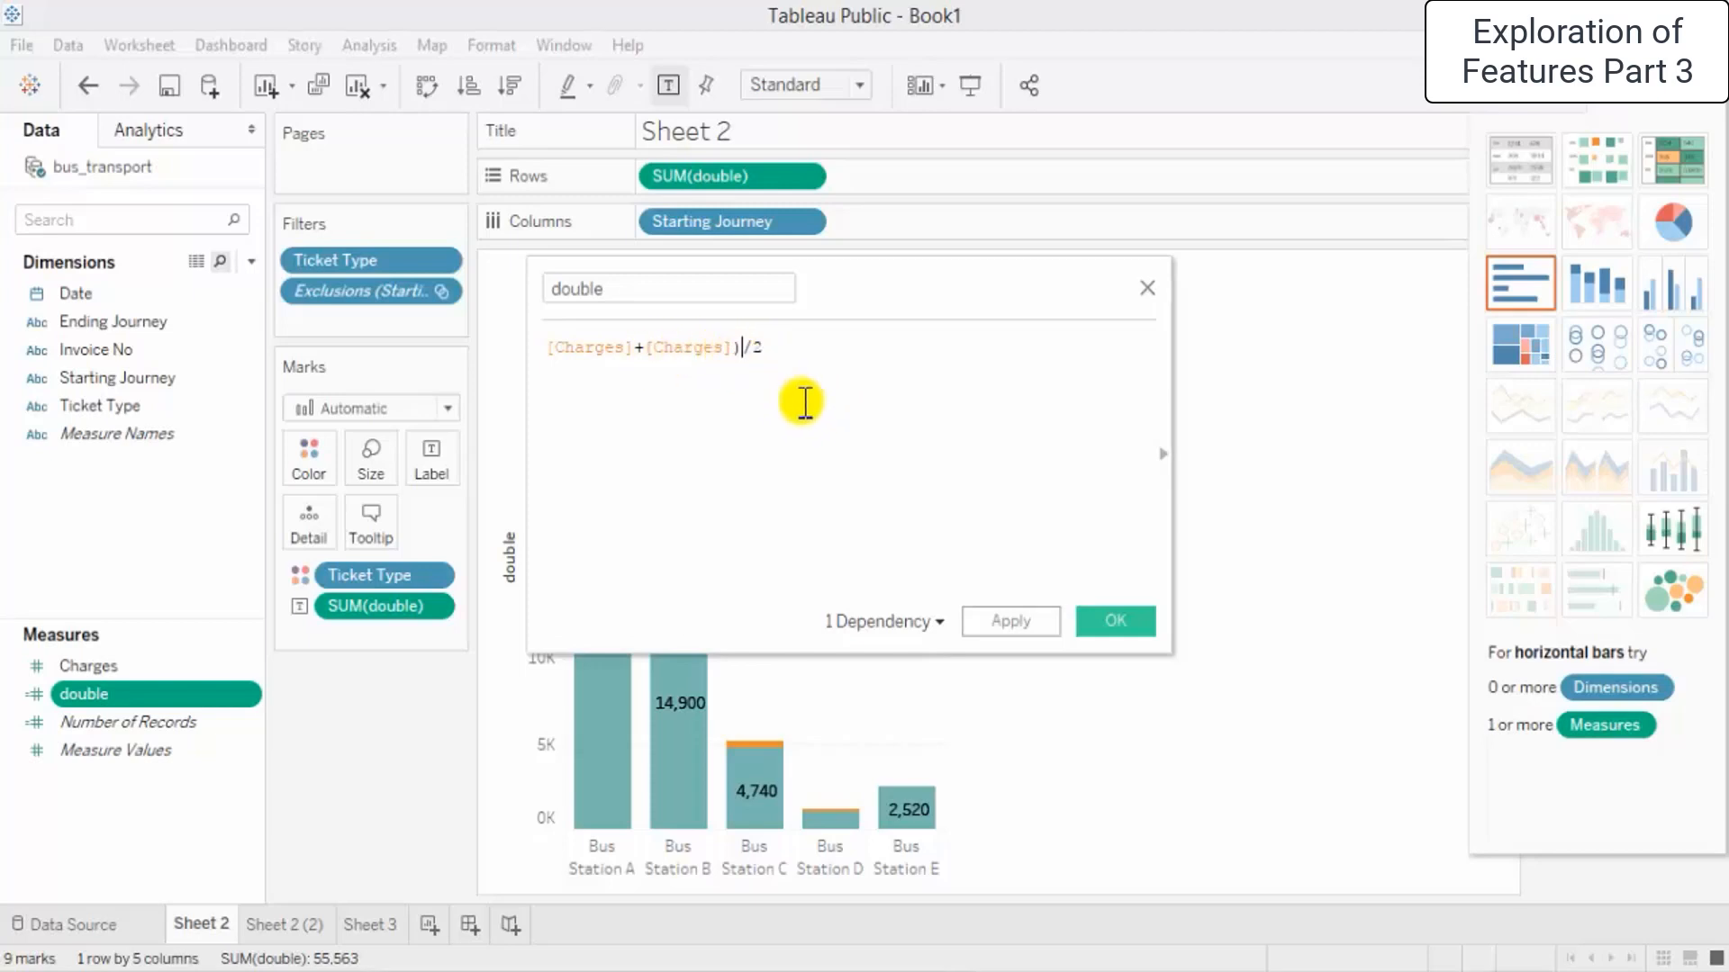
click(548, 346)
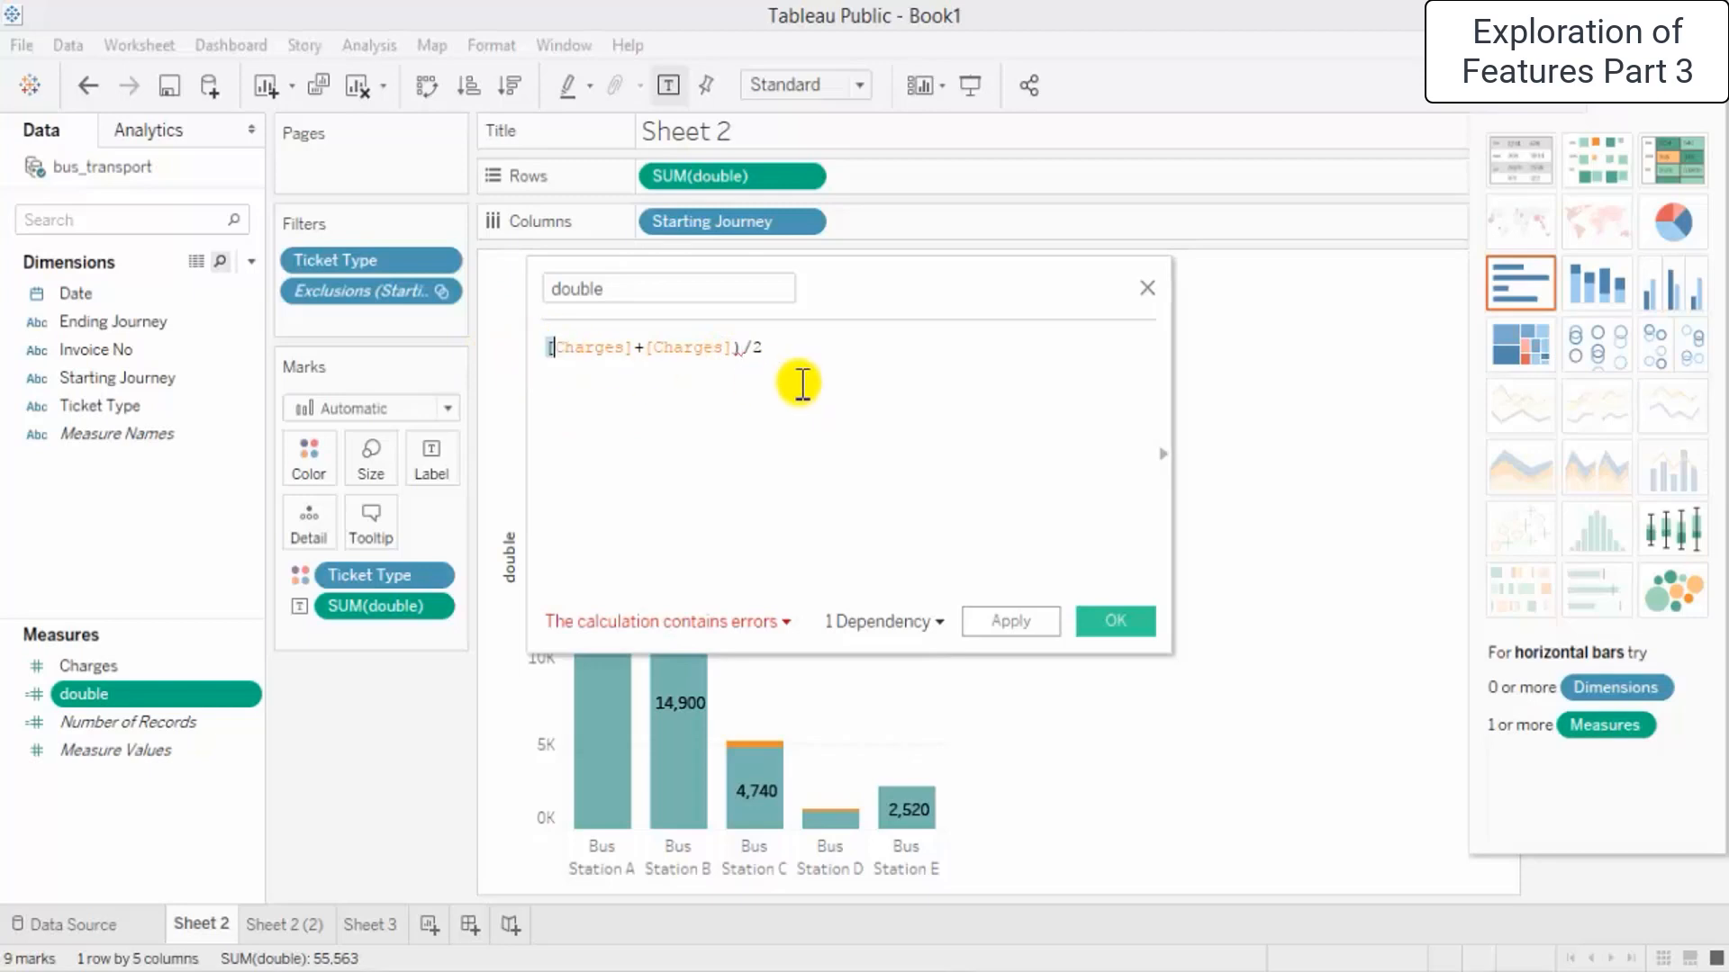
text(()
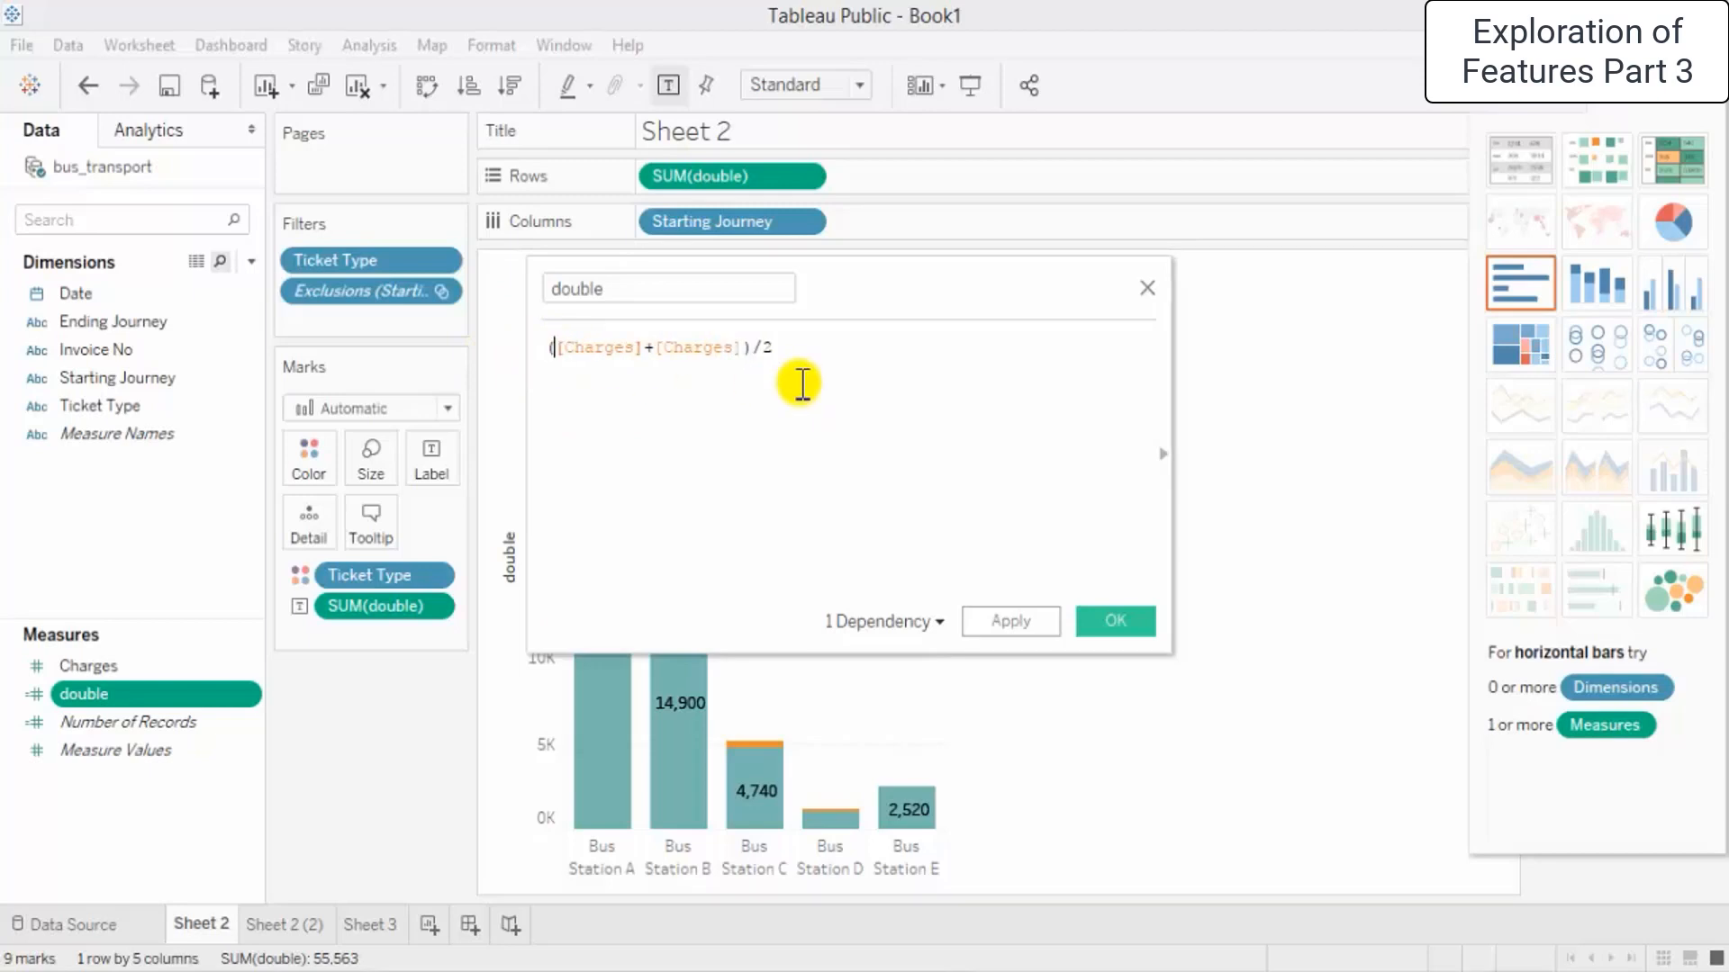
click(1101, 624)
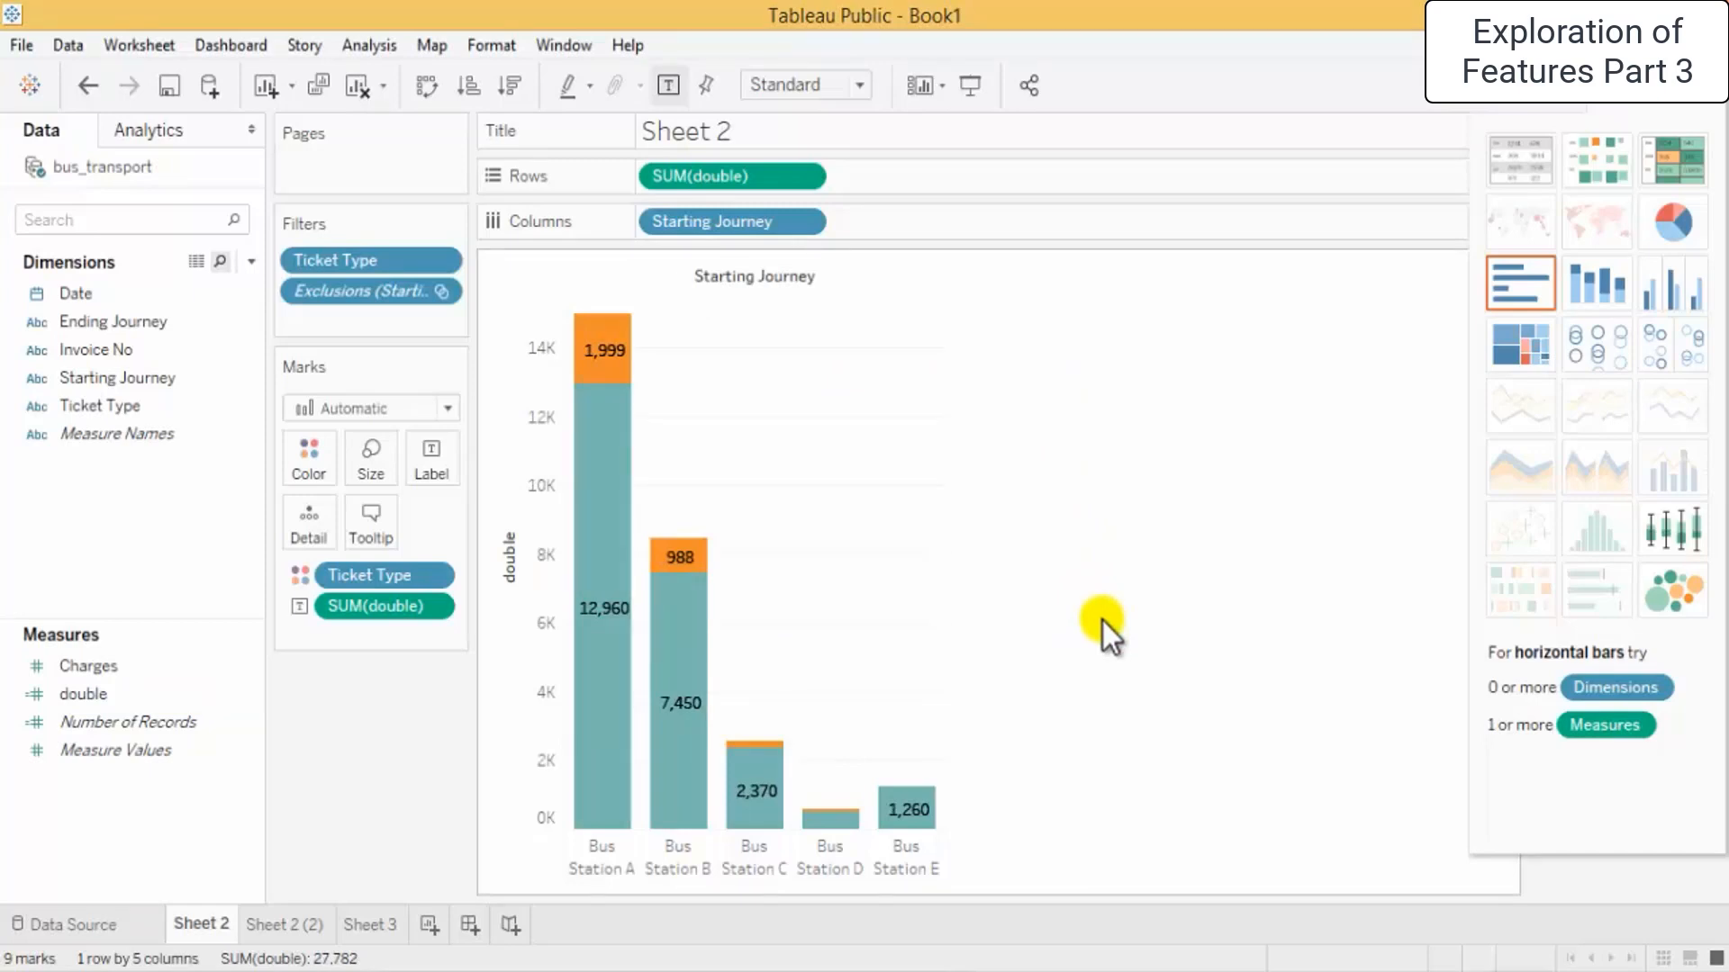
Swap the row measure to Charges to compare the bars, and put double back in its place
drag(88, 668, 745, 181)
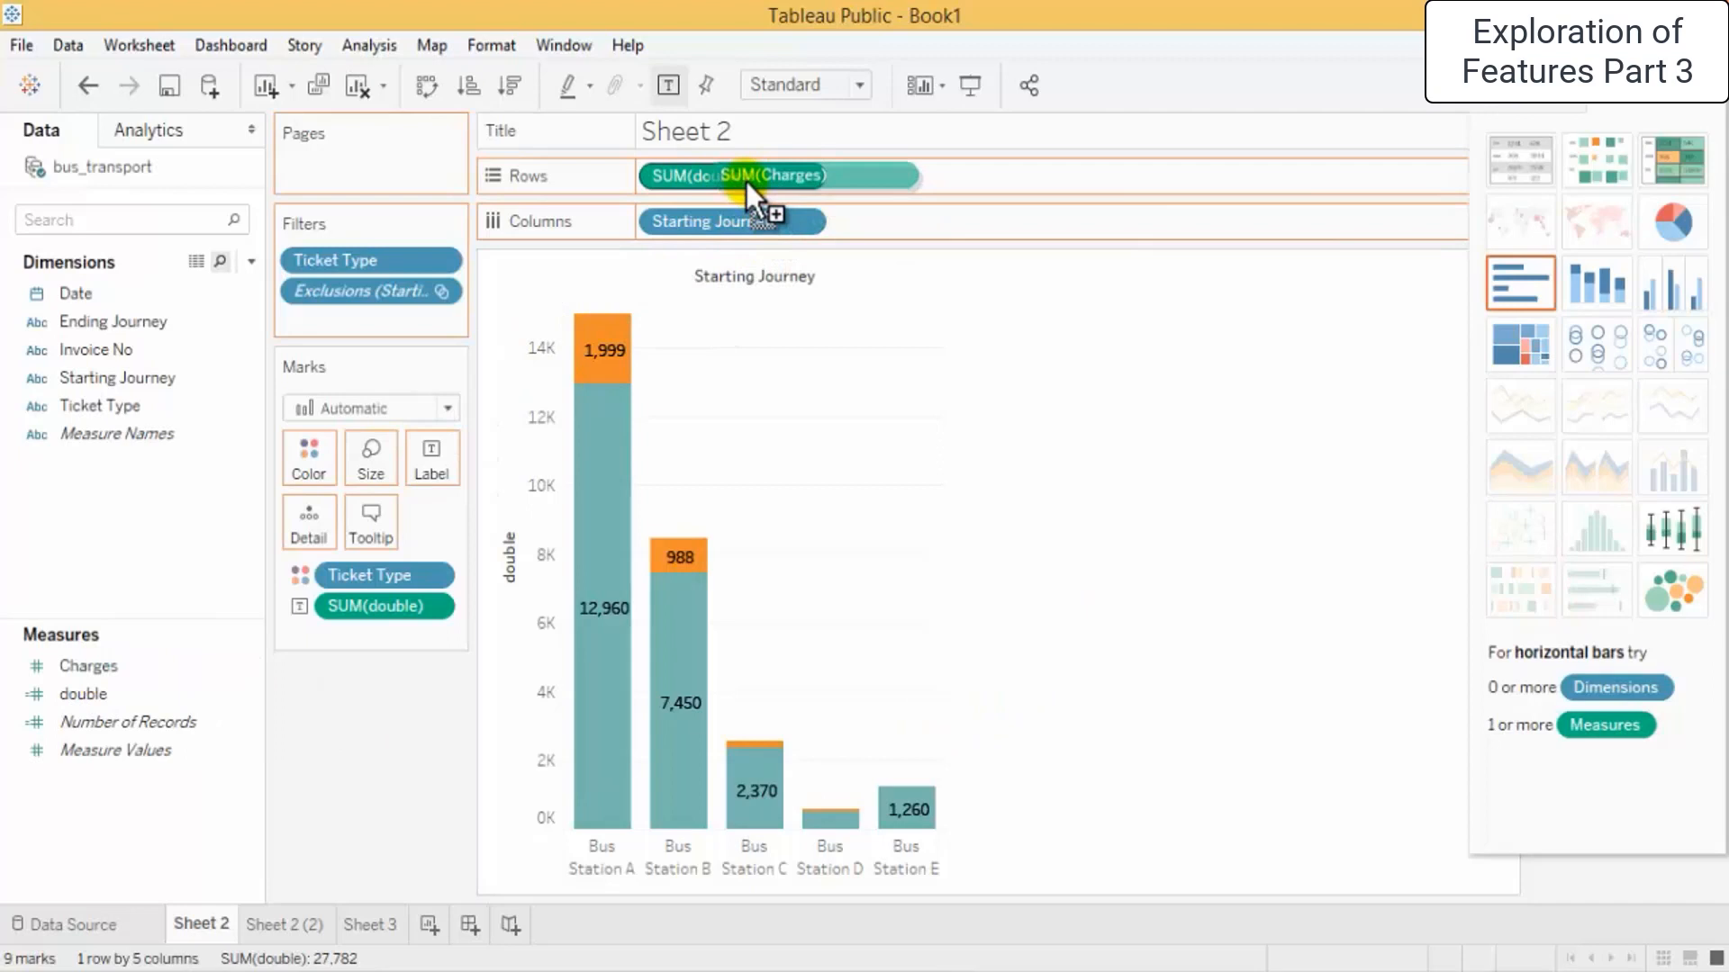
drag(745, 181, 743, 186)
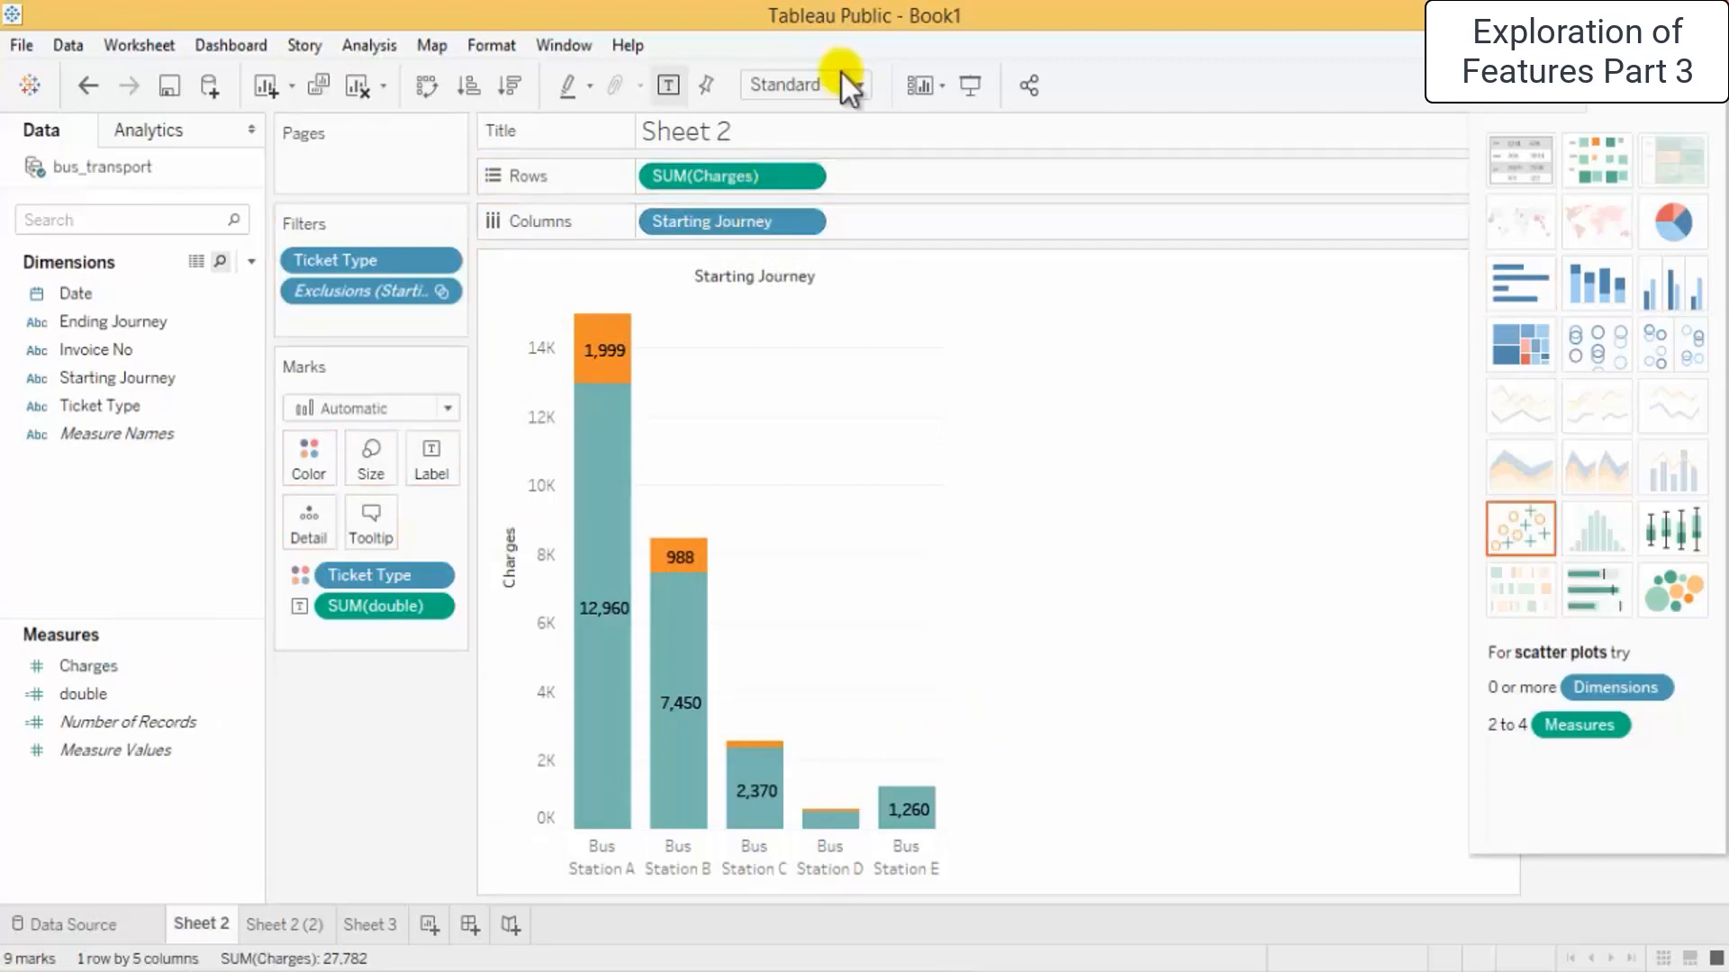
drag(90, 695, 702, 183)
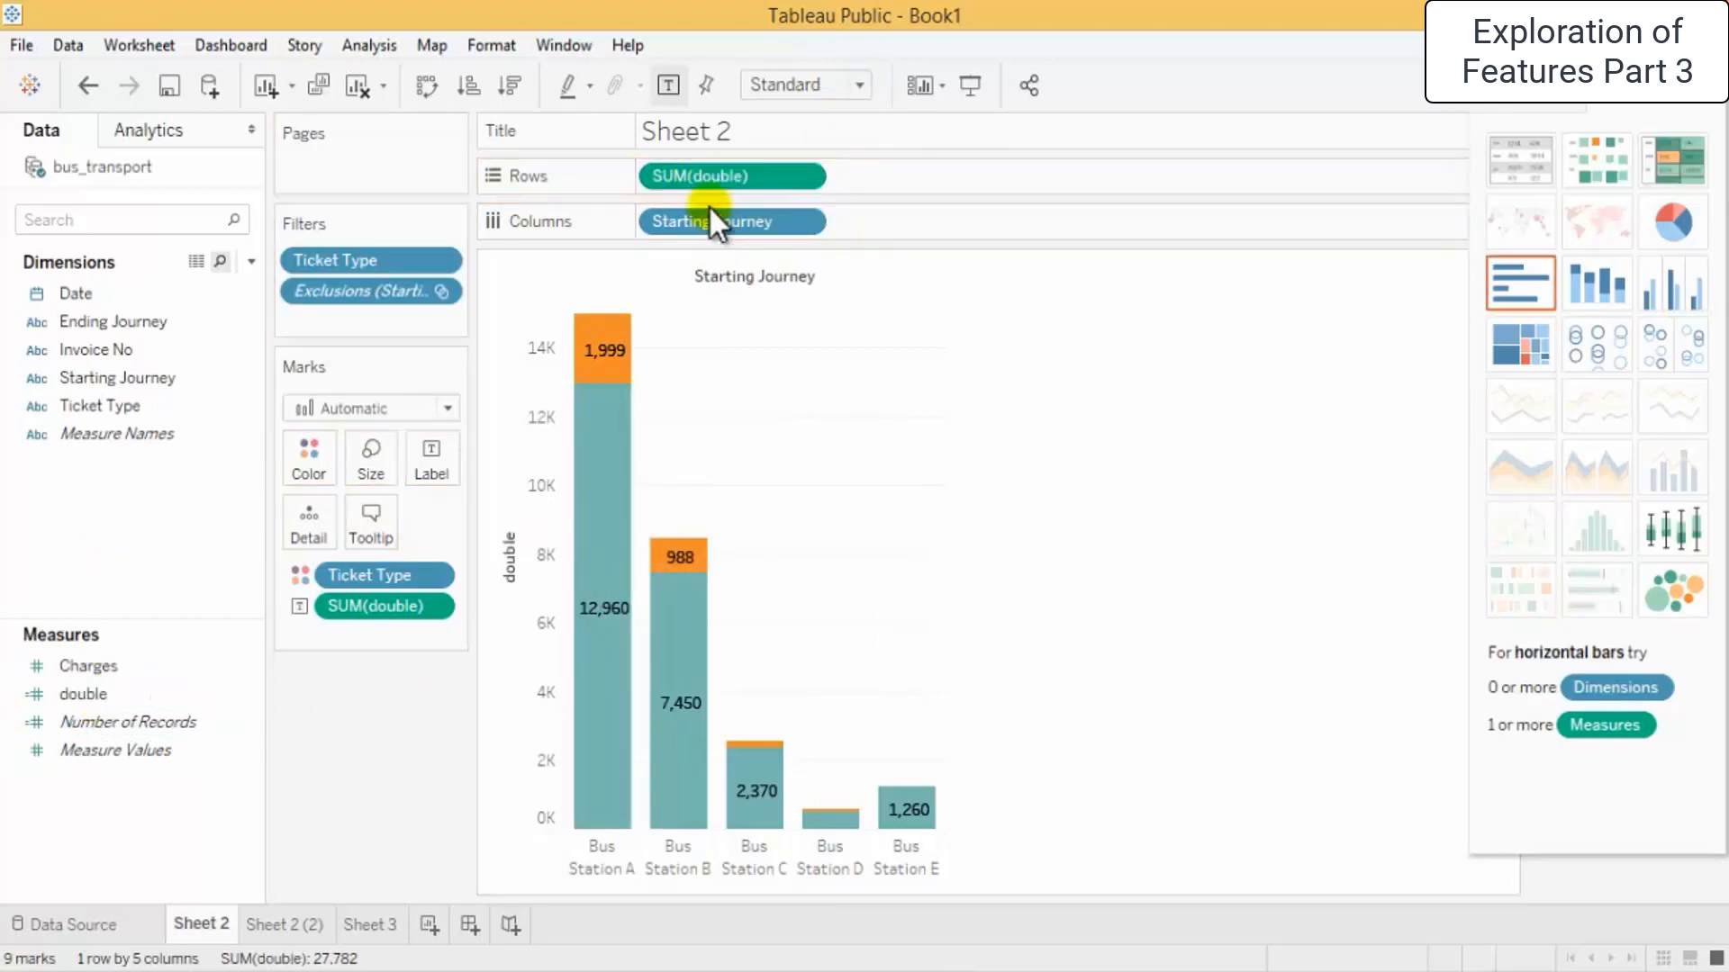
drag(90, 695, 952, 176)
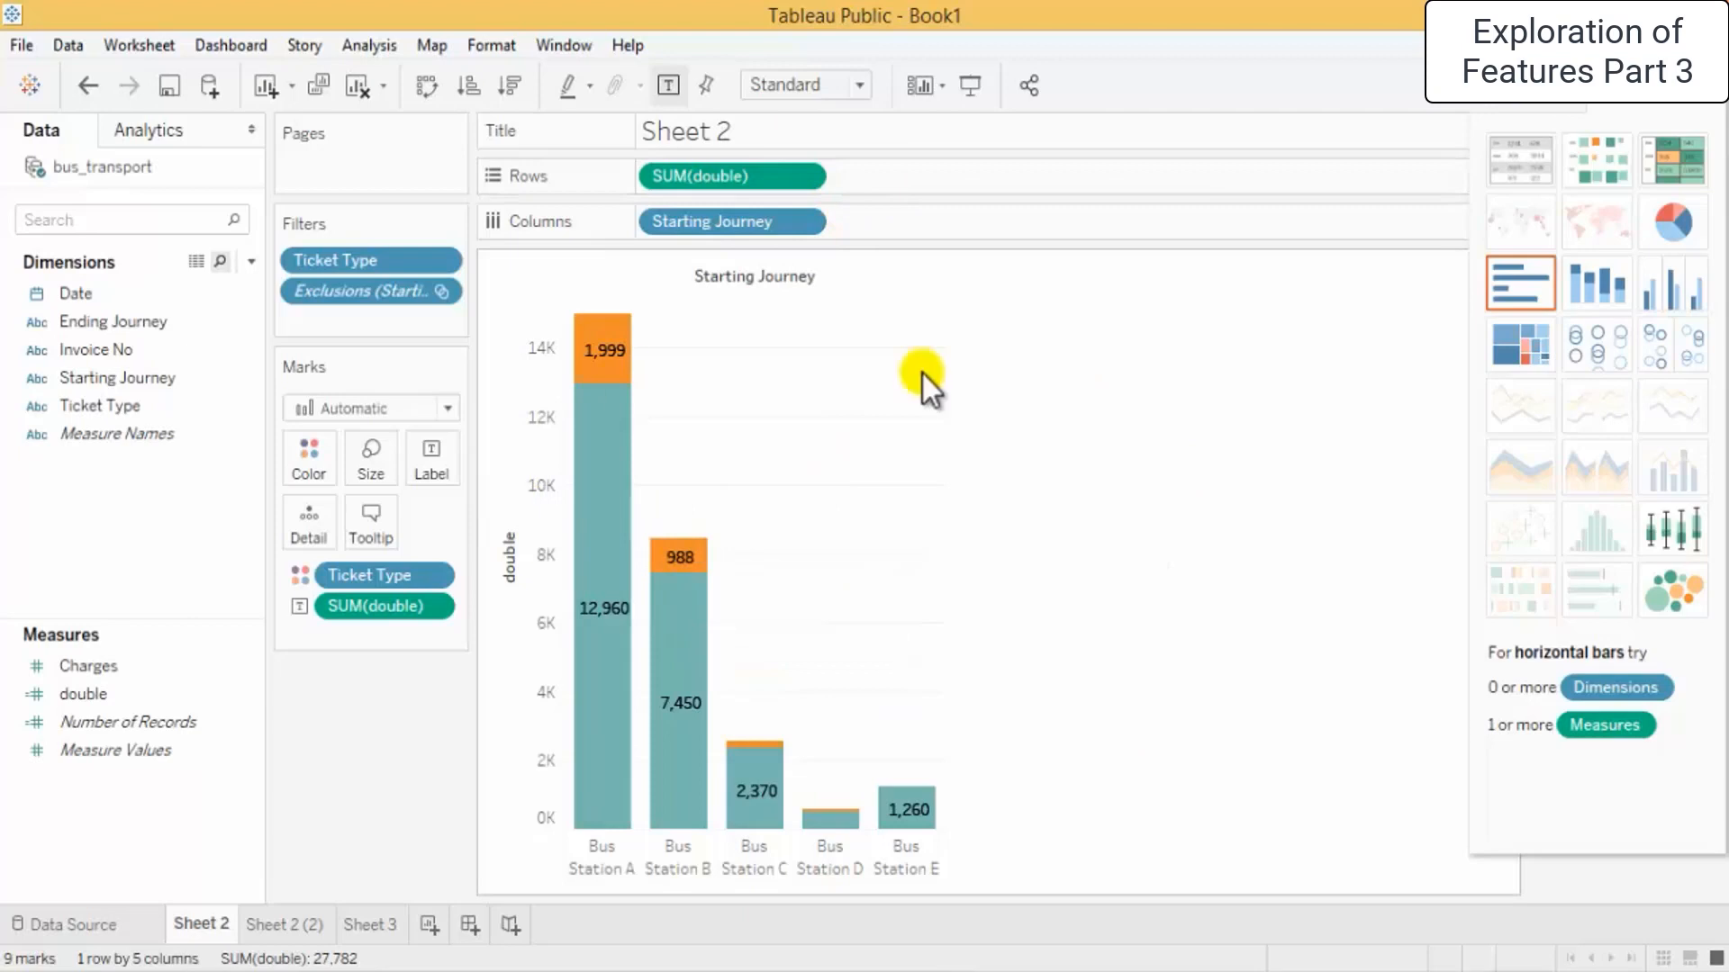
Try to save the workbook to Tableau Public and dismiss the sign-in request
click(25, 49)
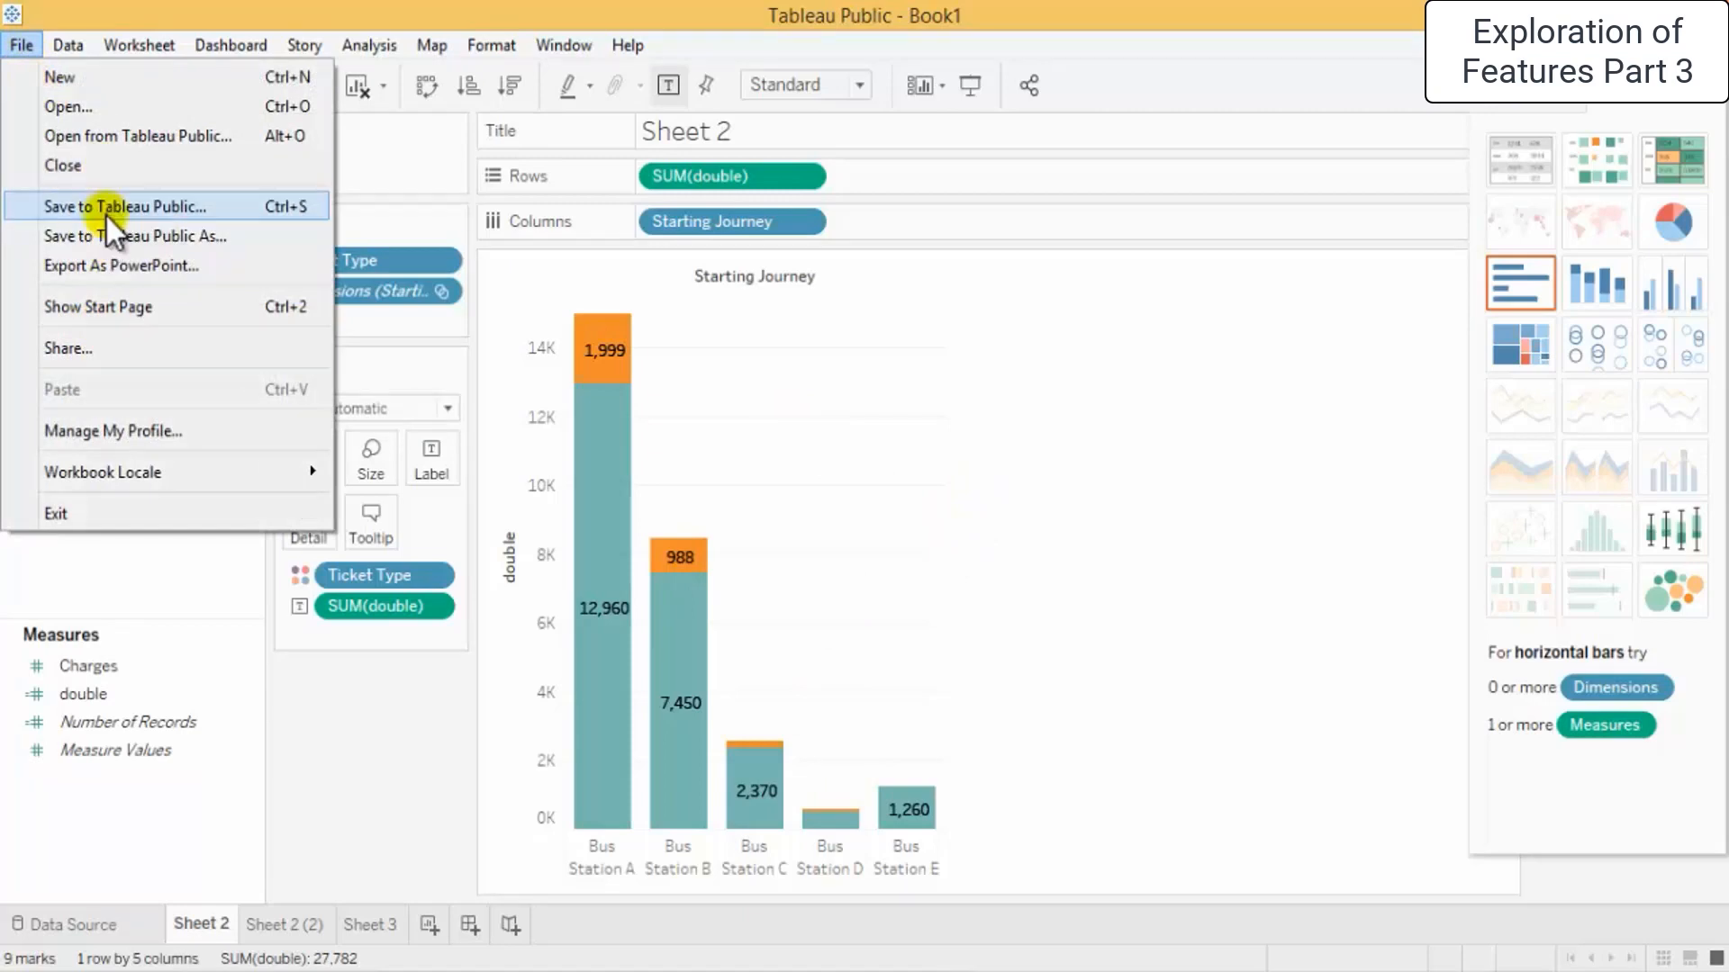
click(107, 211)
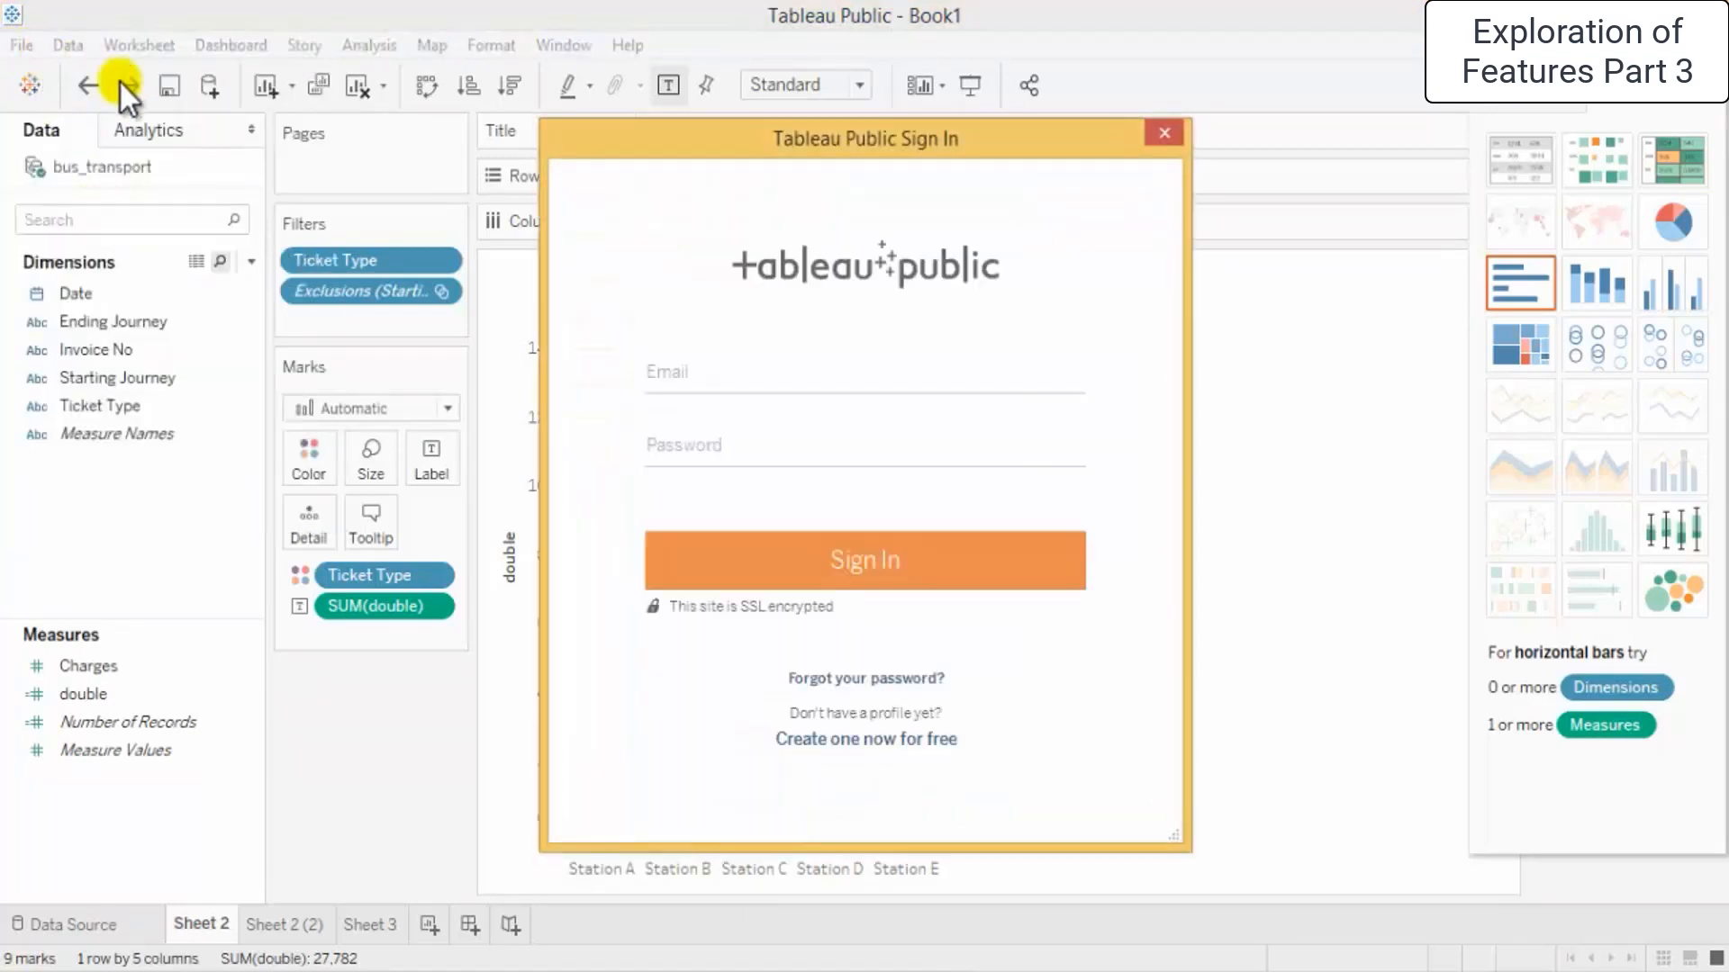
key(Escape)
click(20, 45)
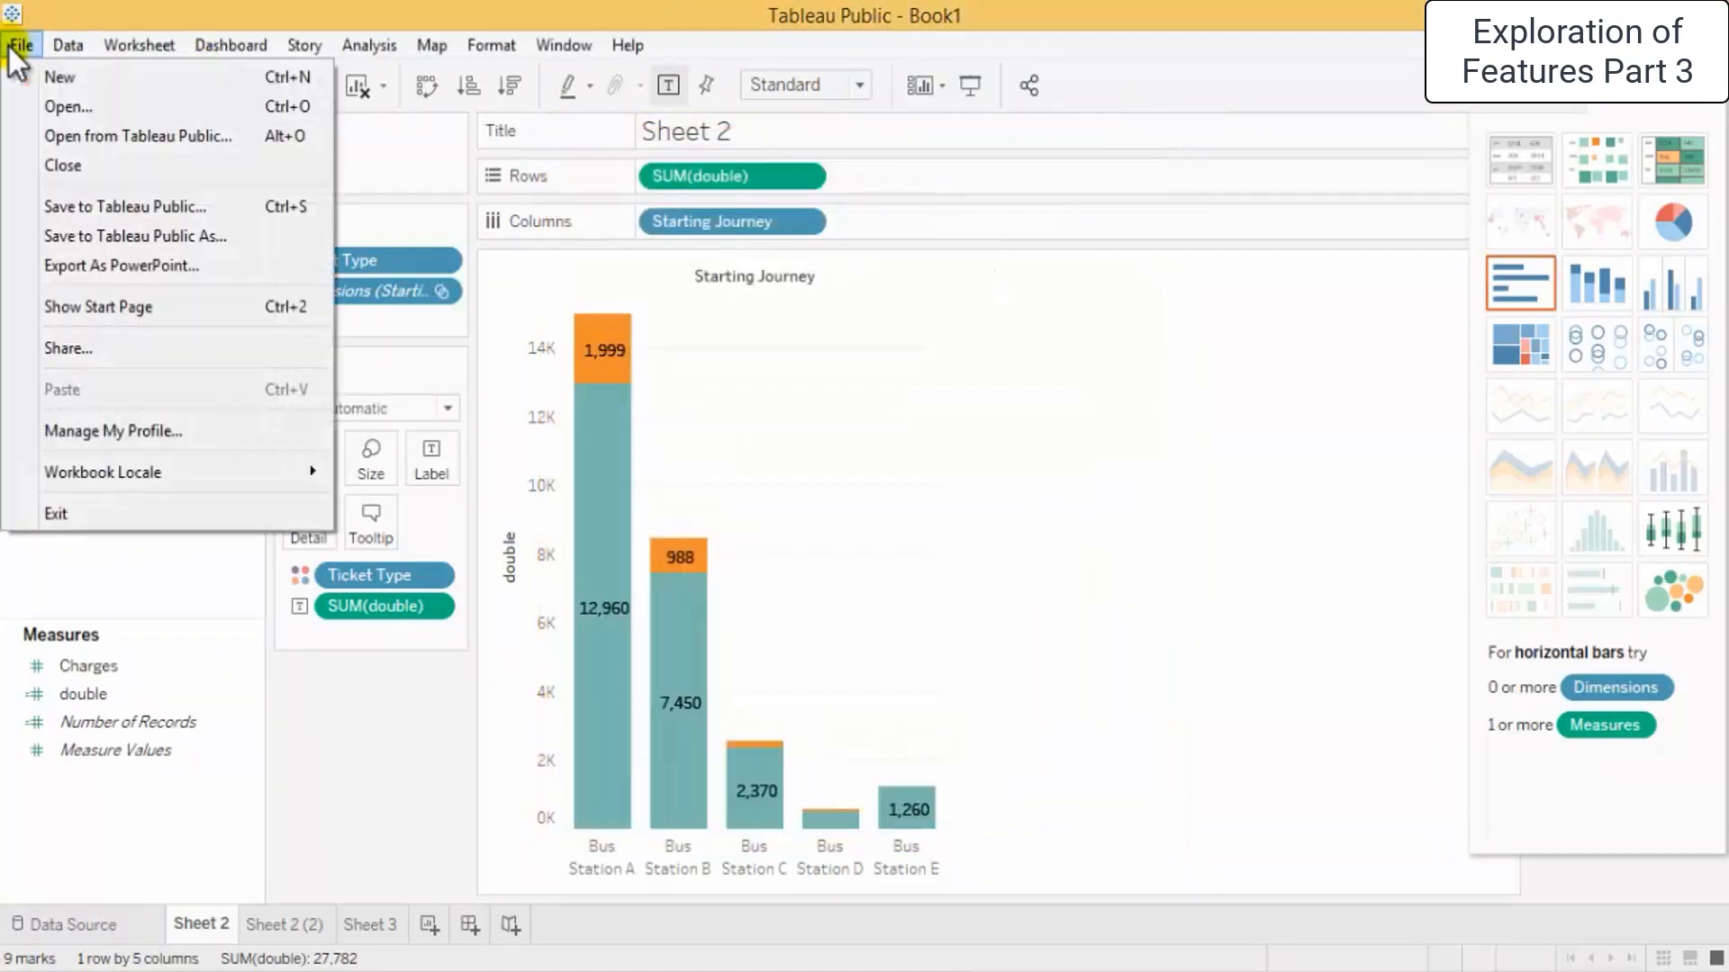
click(766, 310)
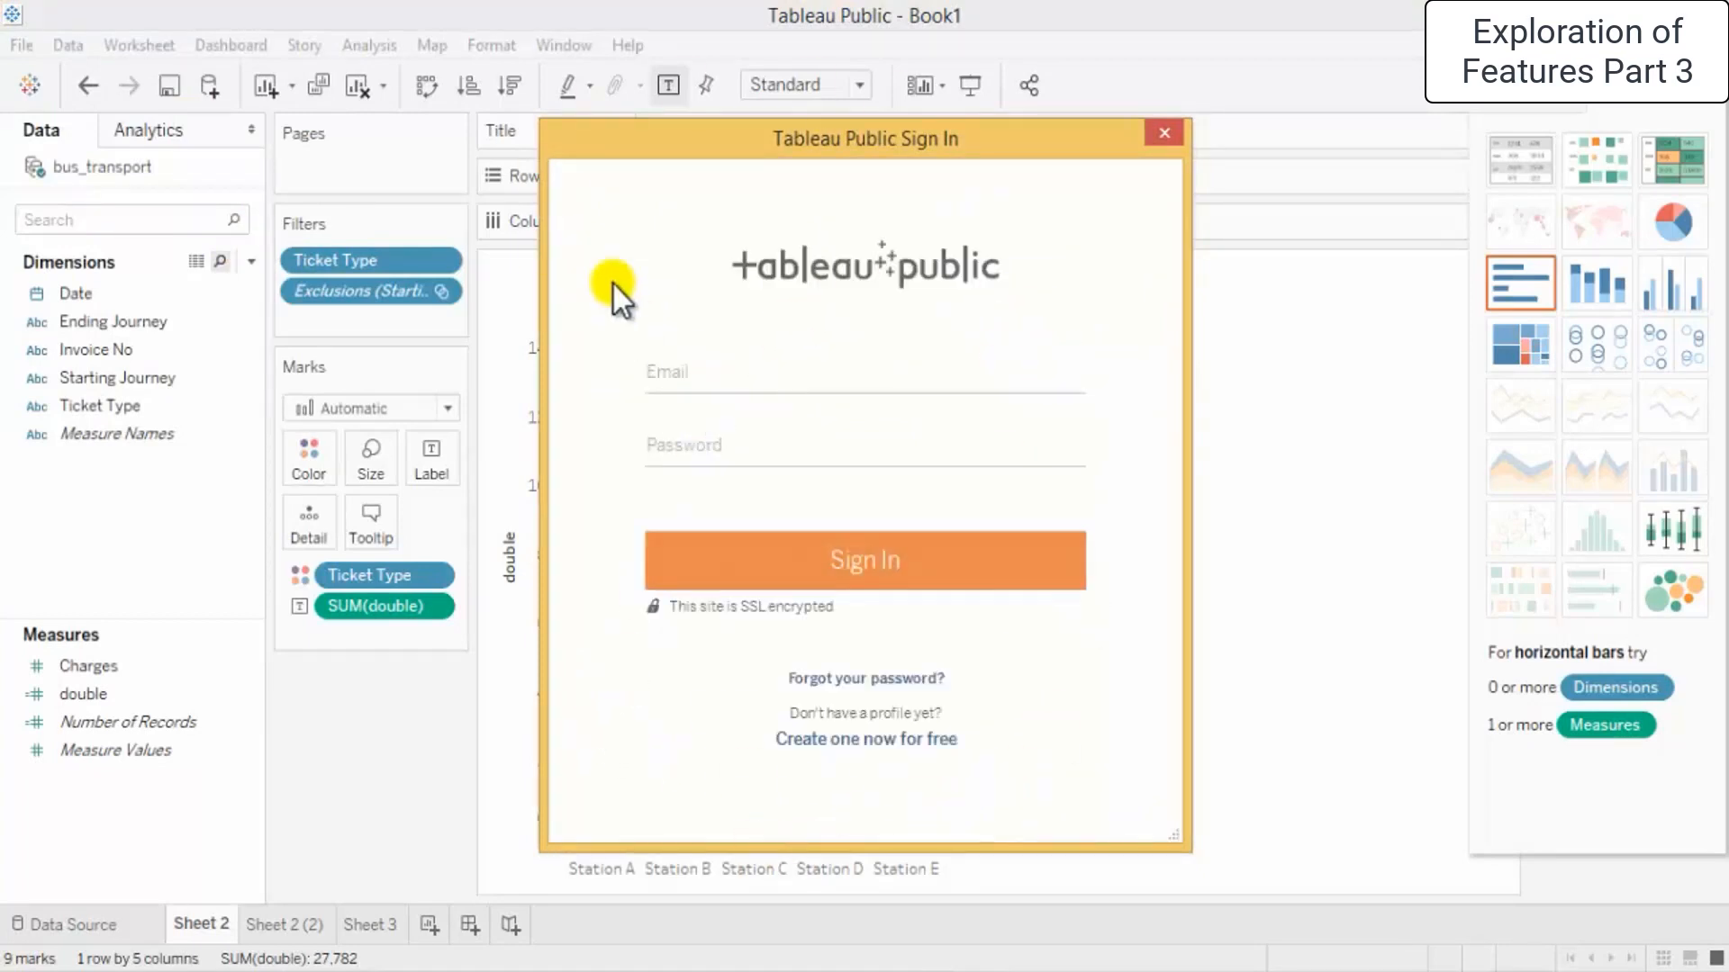
click(1170, 133)
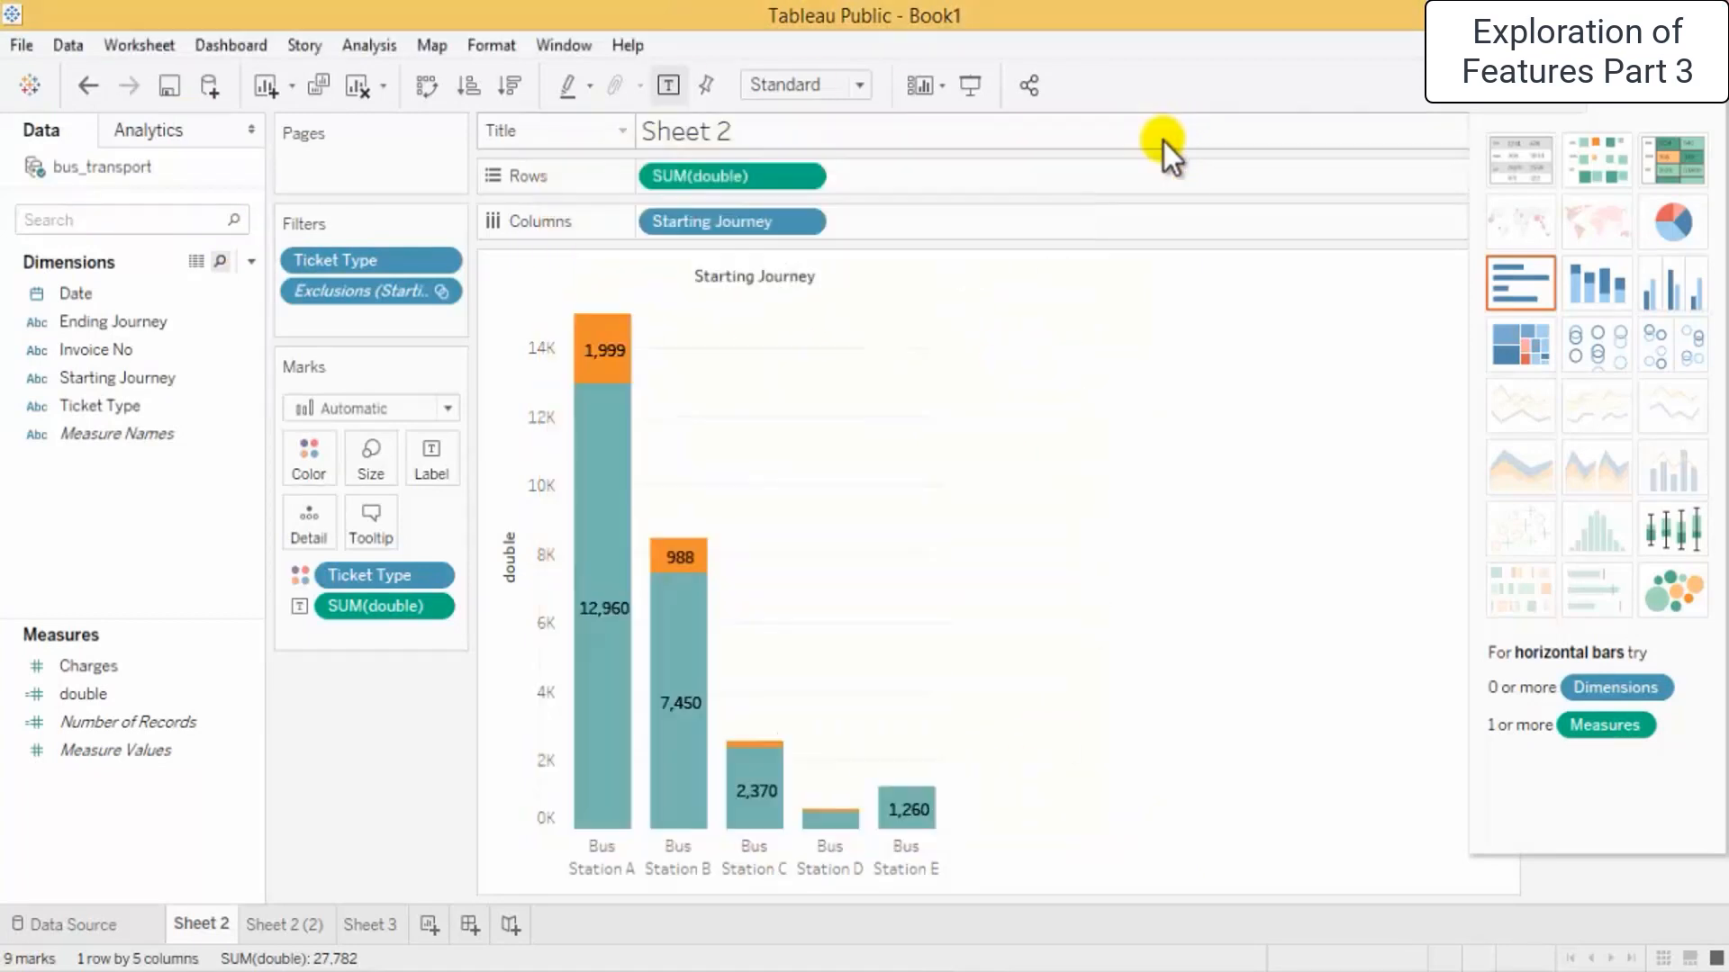
Start saving the workbook to Tableau Public, select its title for renaming, and cancel the save
click(22, 46)
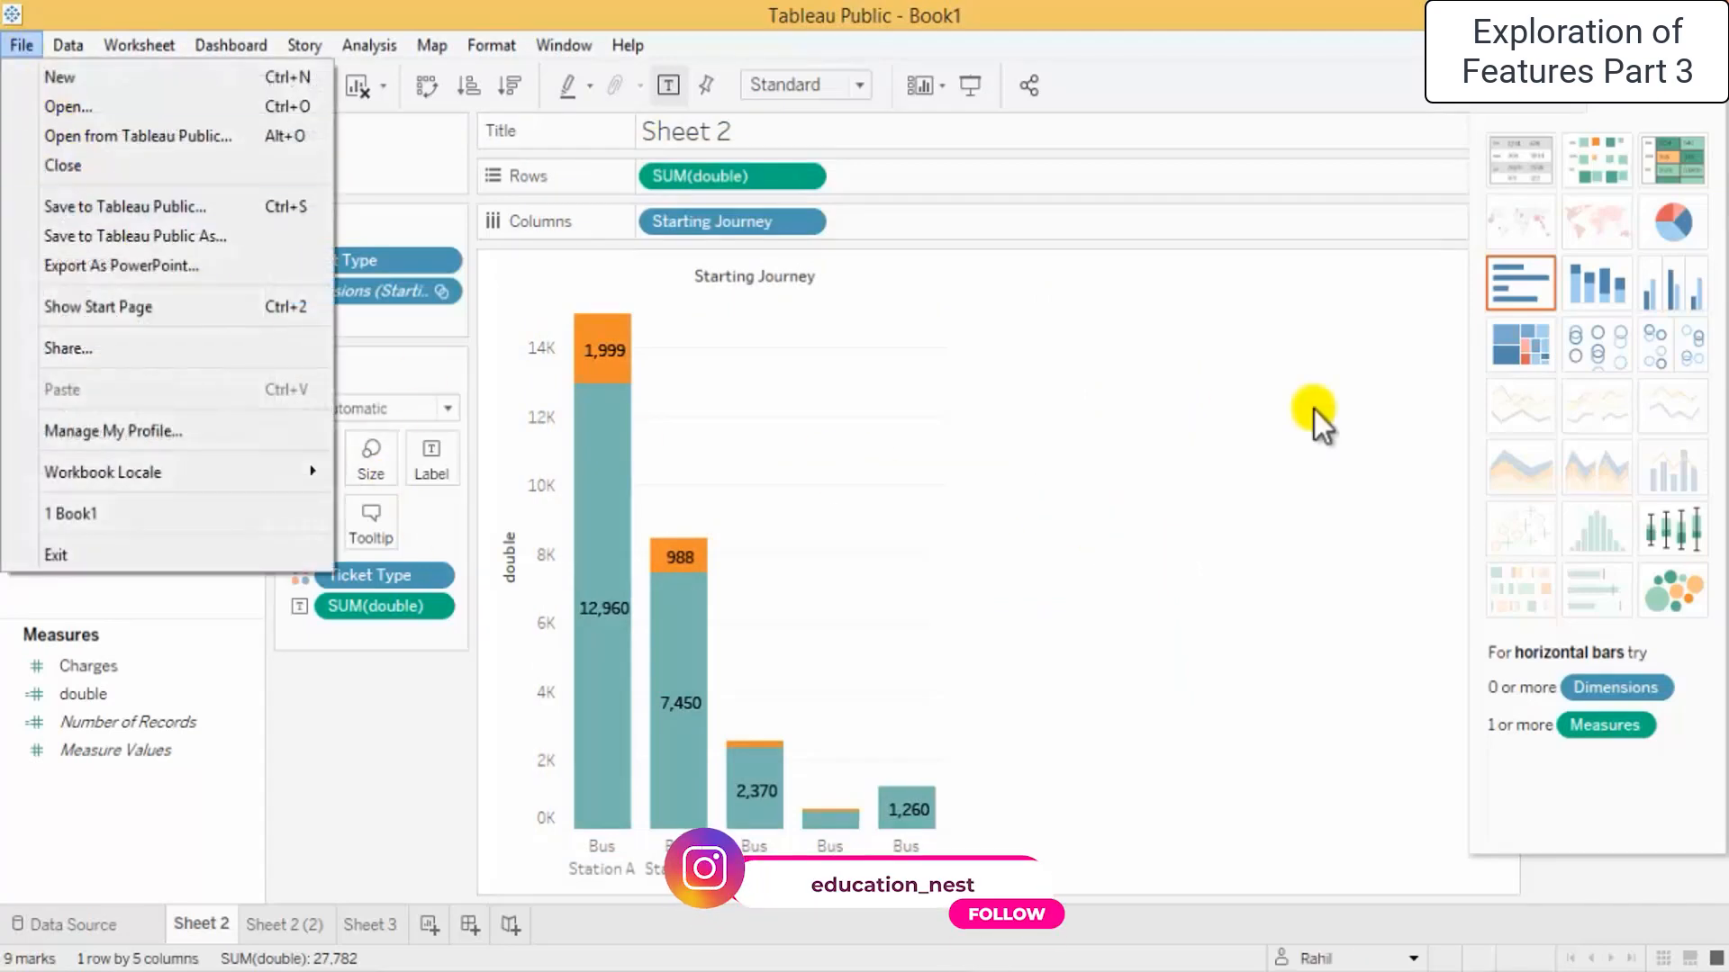
click(1233, 414)
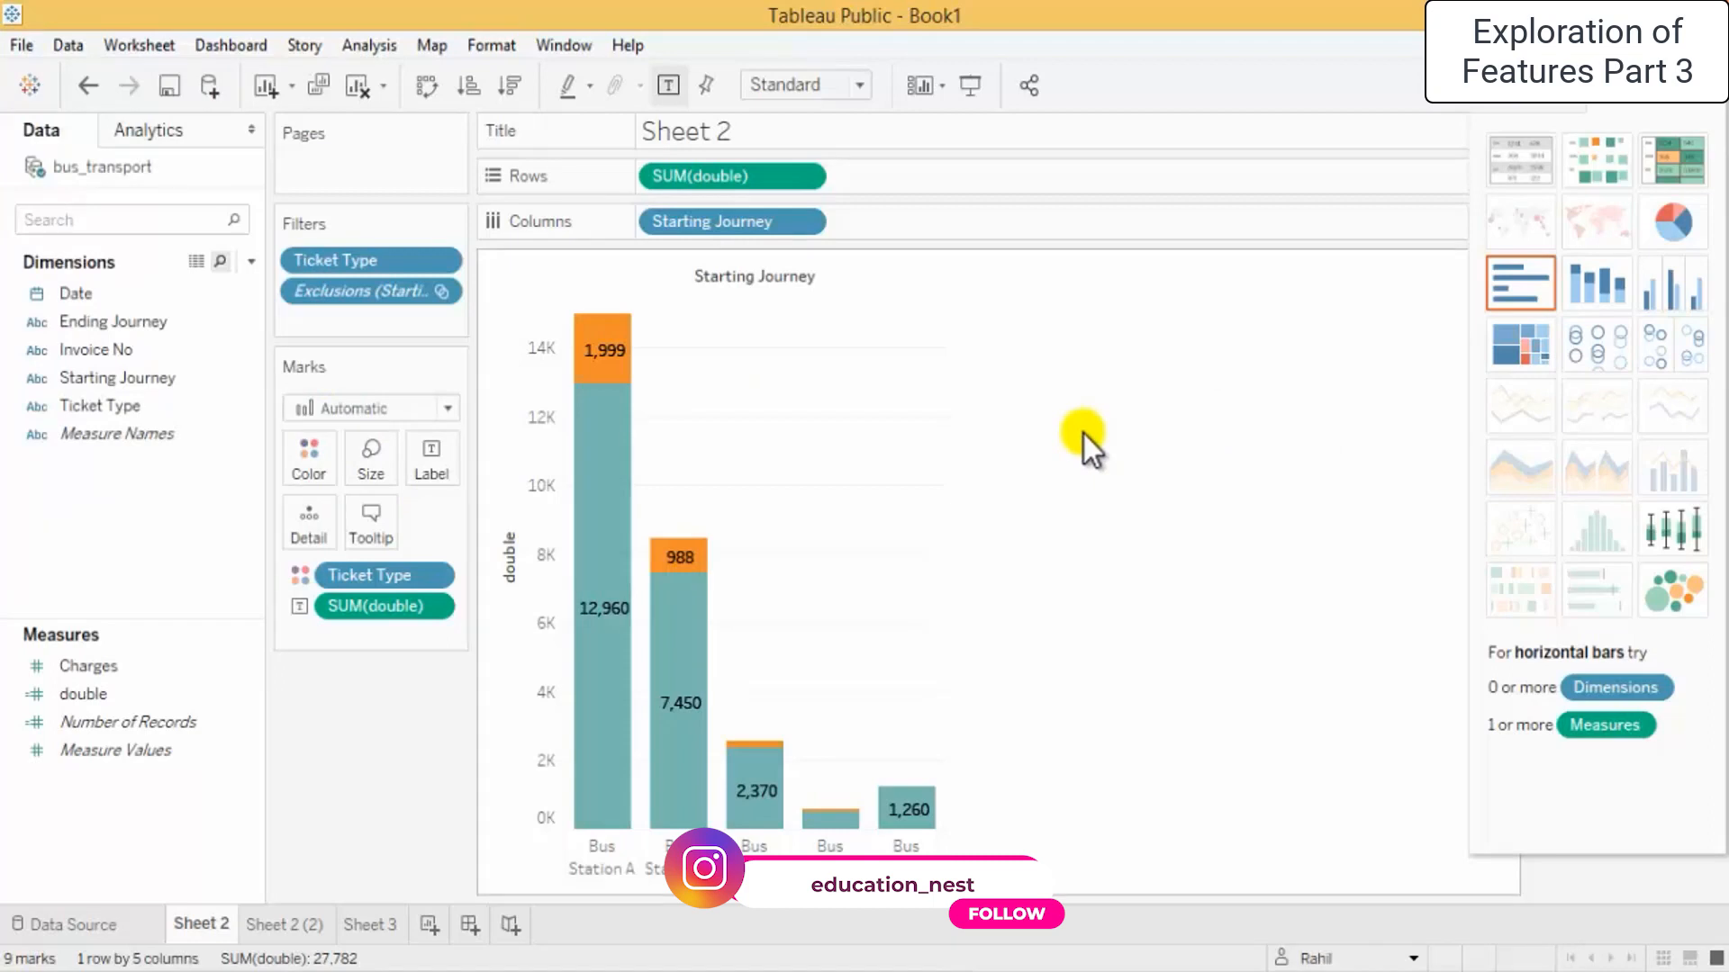
key(ctrl+s)
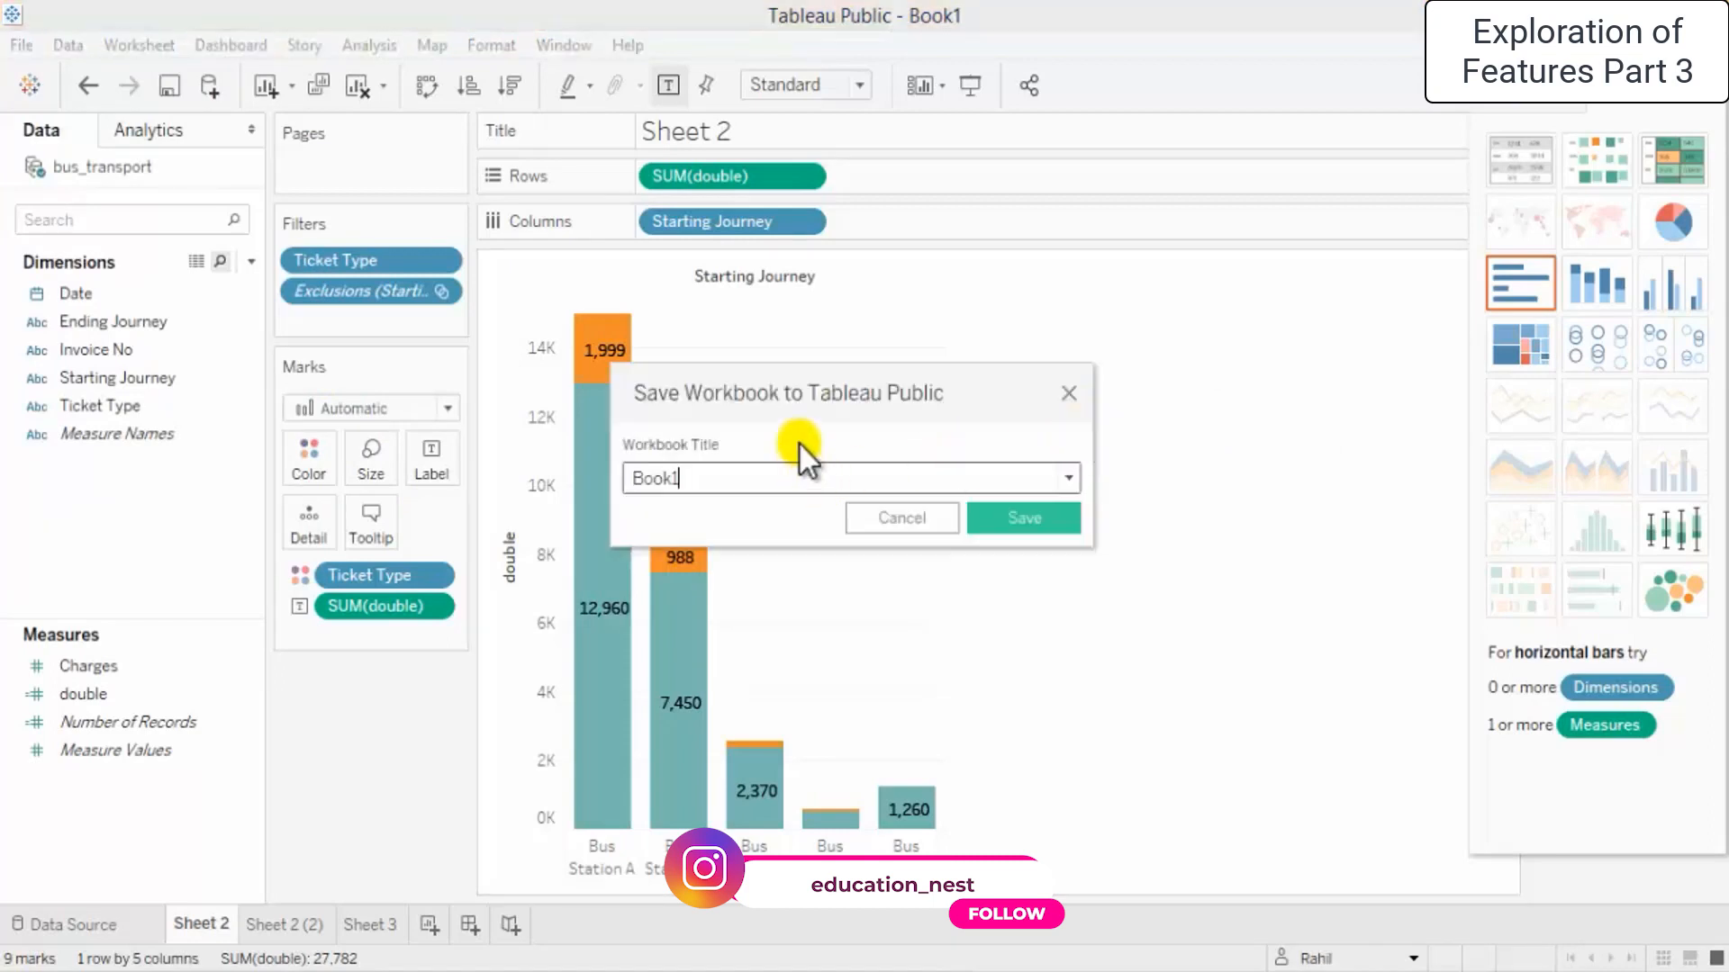
drag(725, 476, 583, 470)
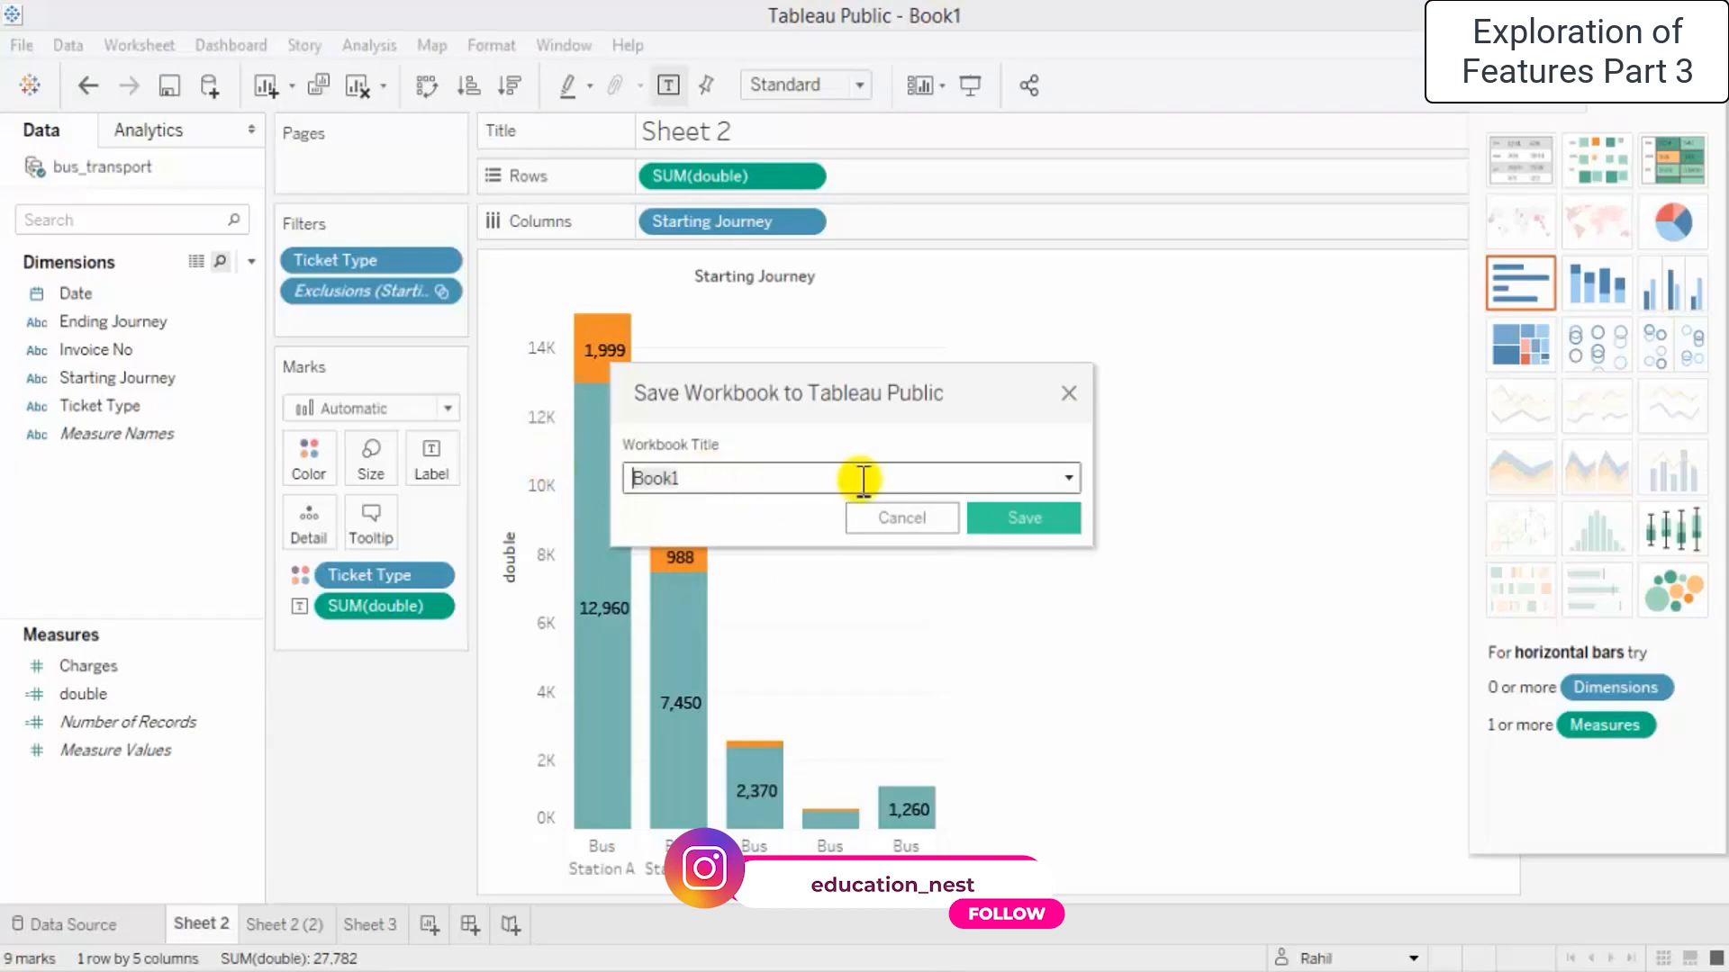
click(901, 530)
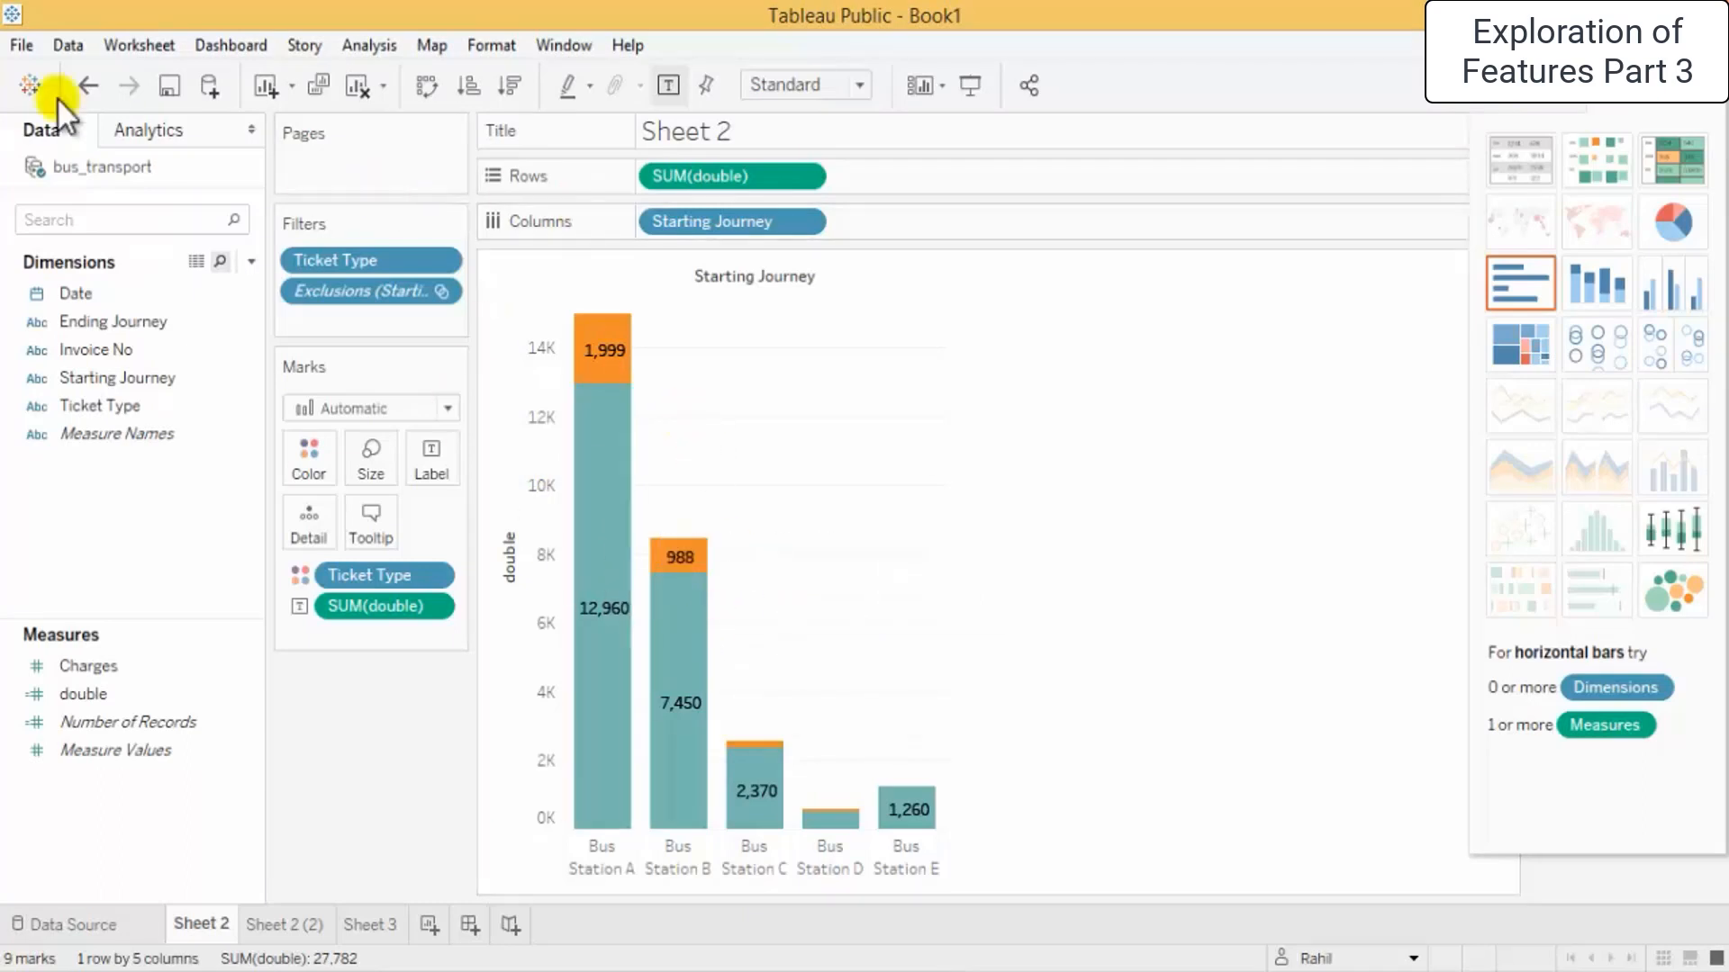
Browse for local workbooks in the Workbooks repository folder and close the Open dialog without choosing a file
click(57, 50)
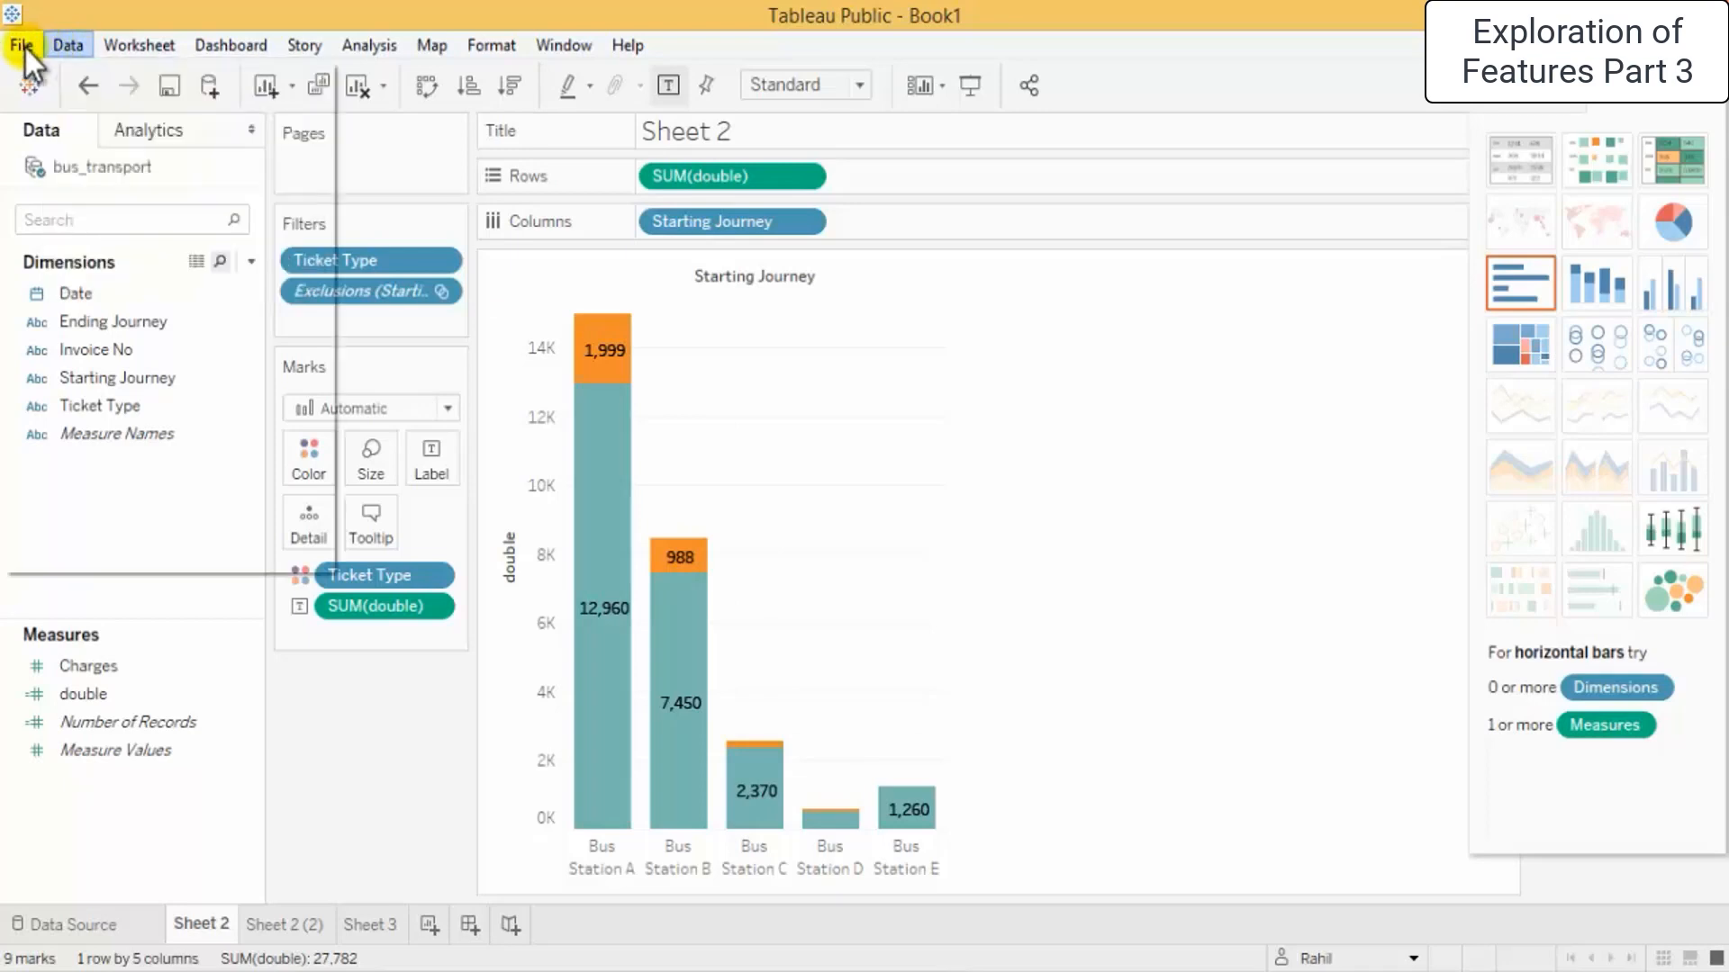
click(23, 47)
click(73, 103)
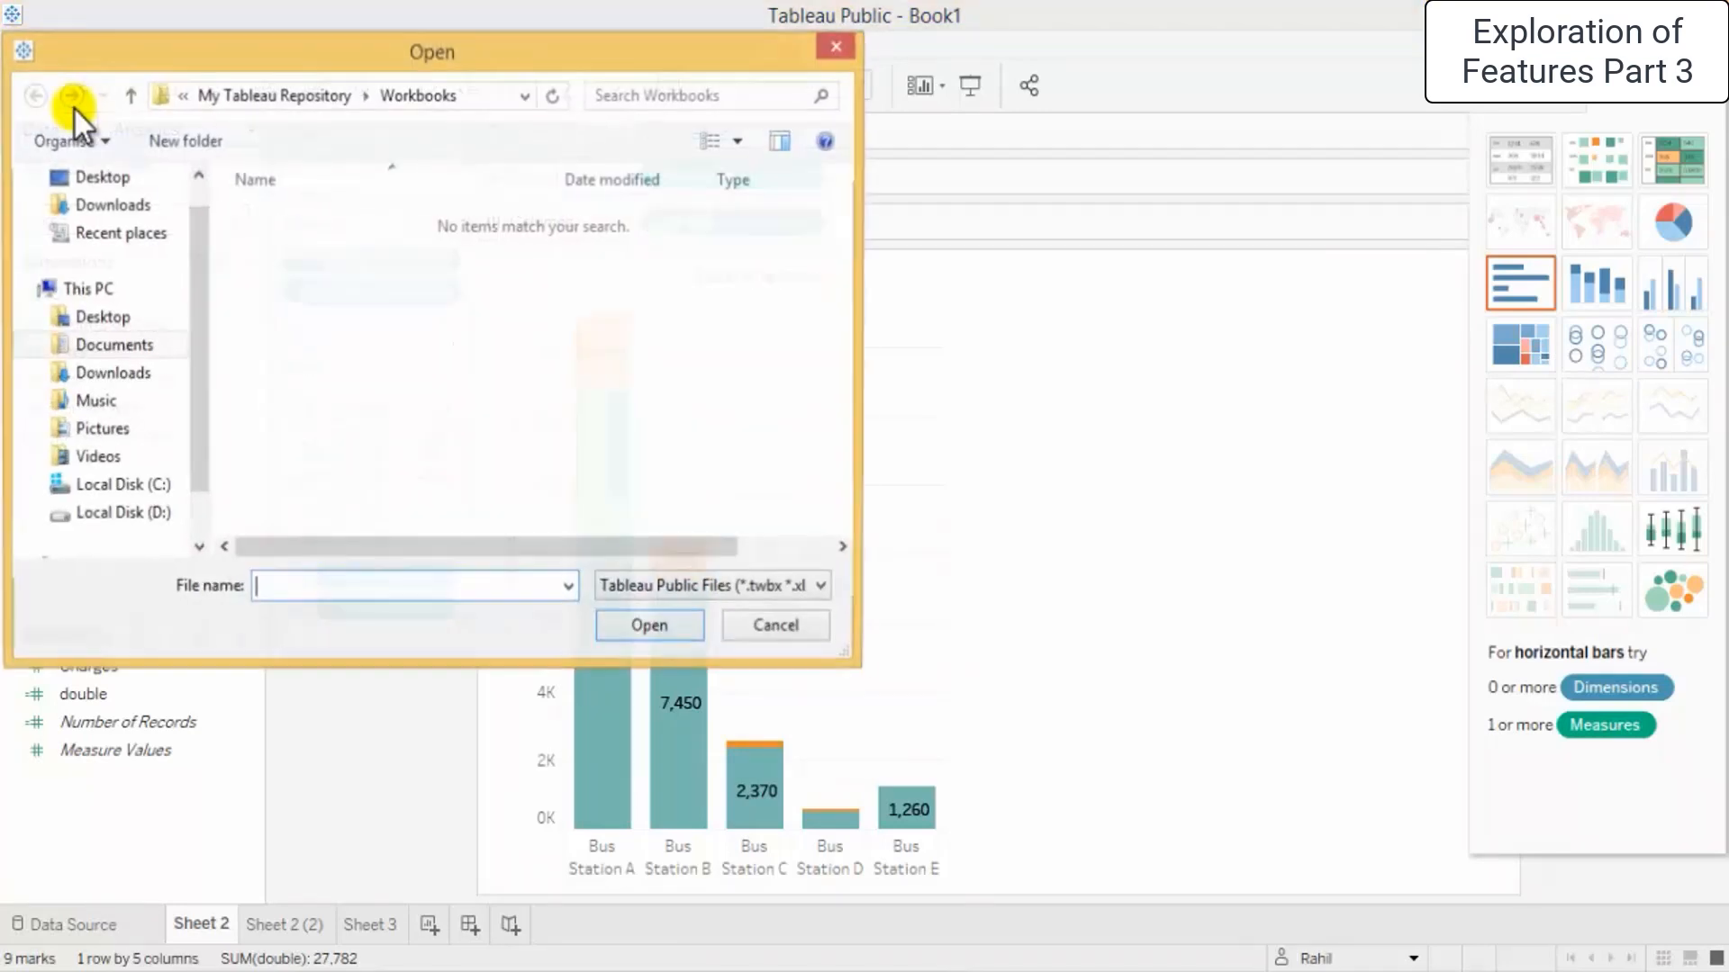
click(833, 49)
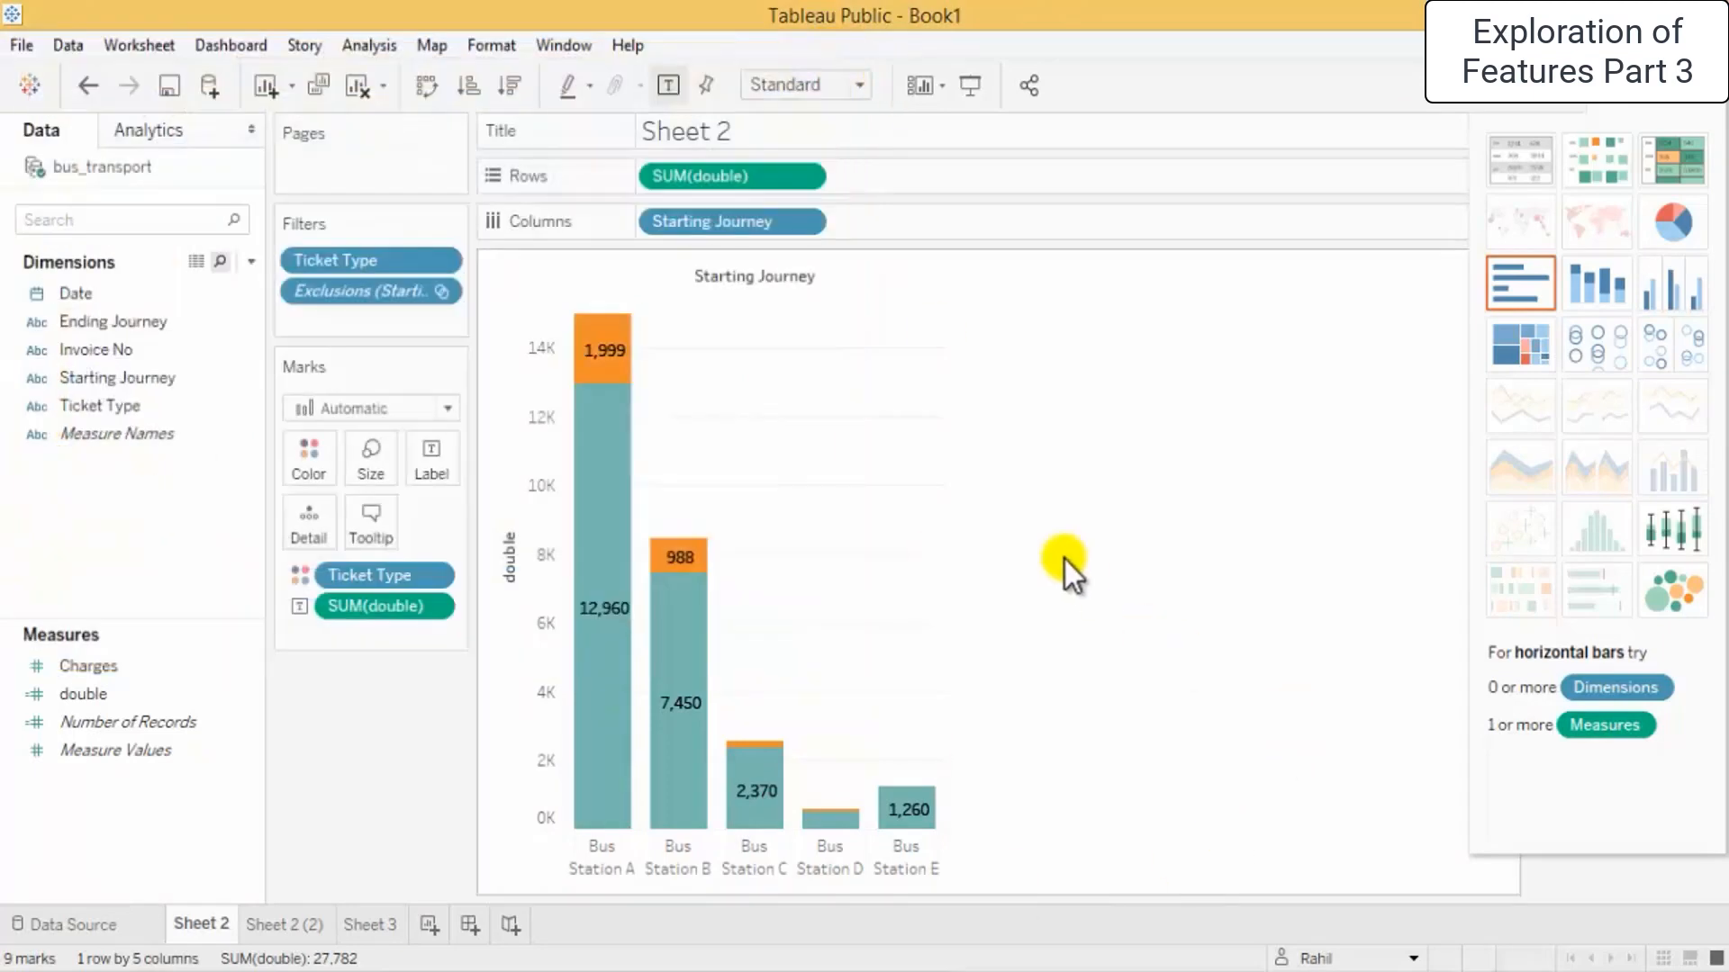
click(15, 45)
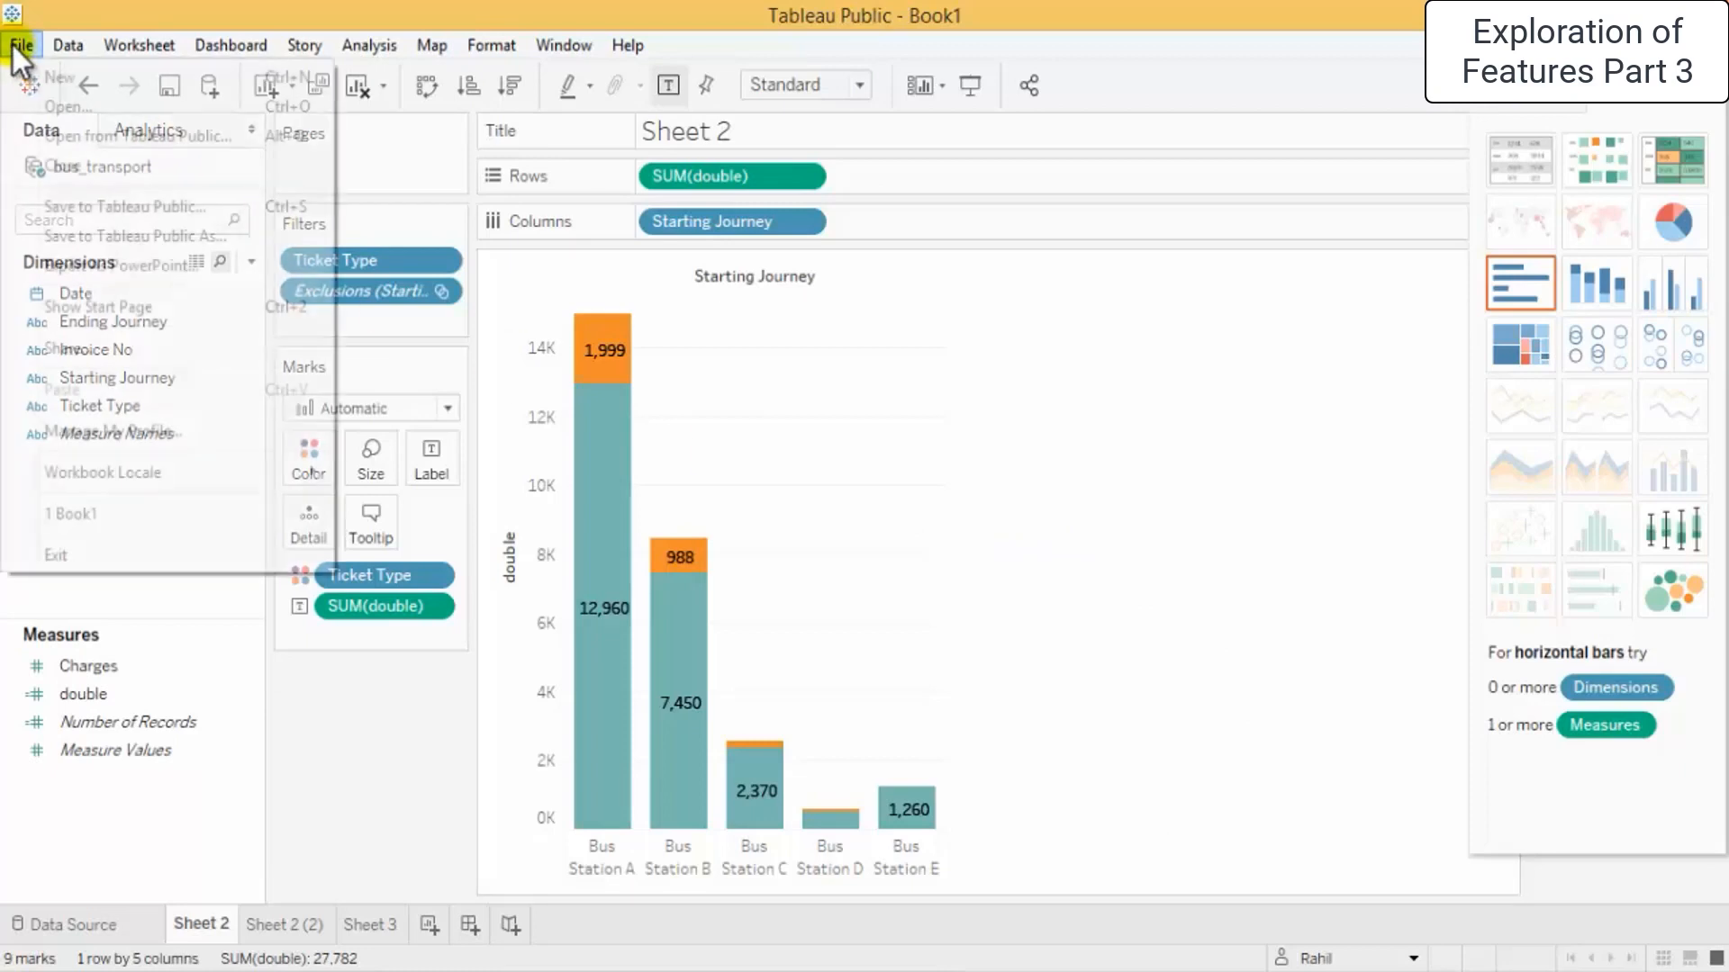
click(13, 45)
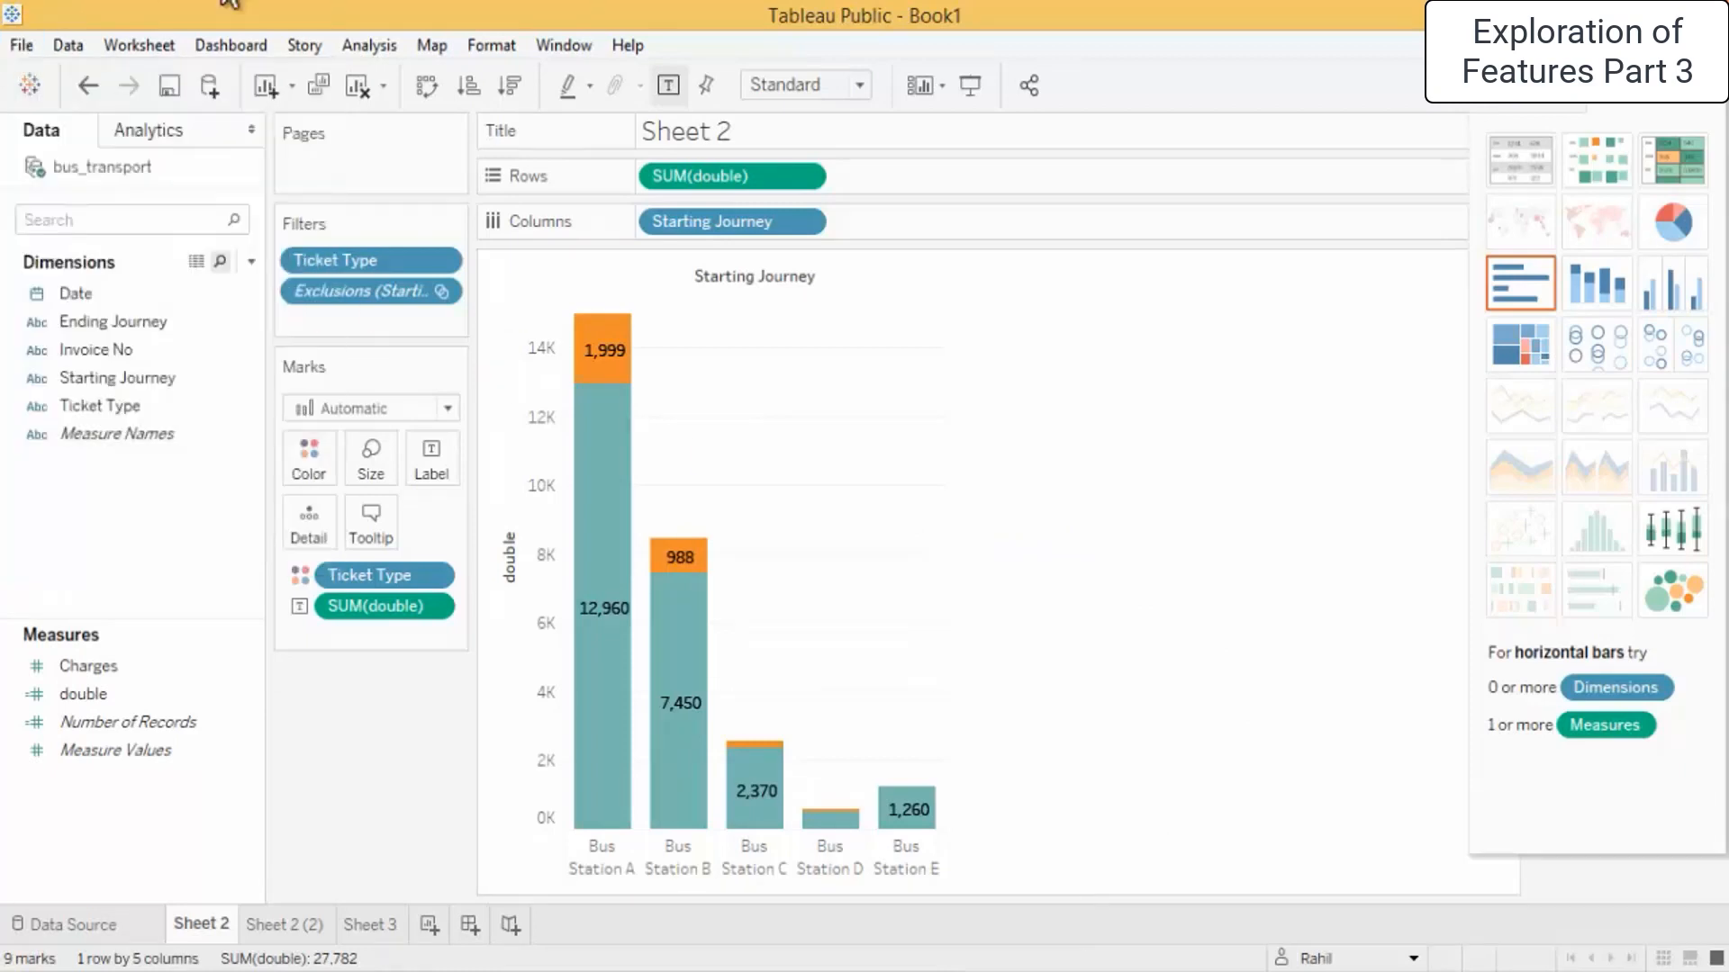
click(9, 50)
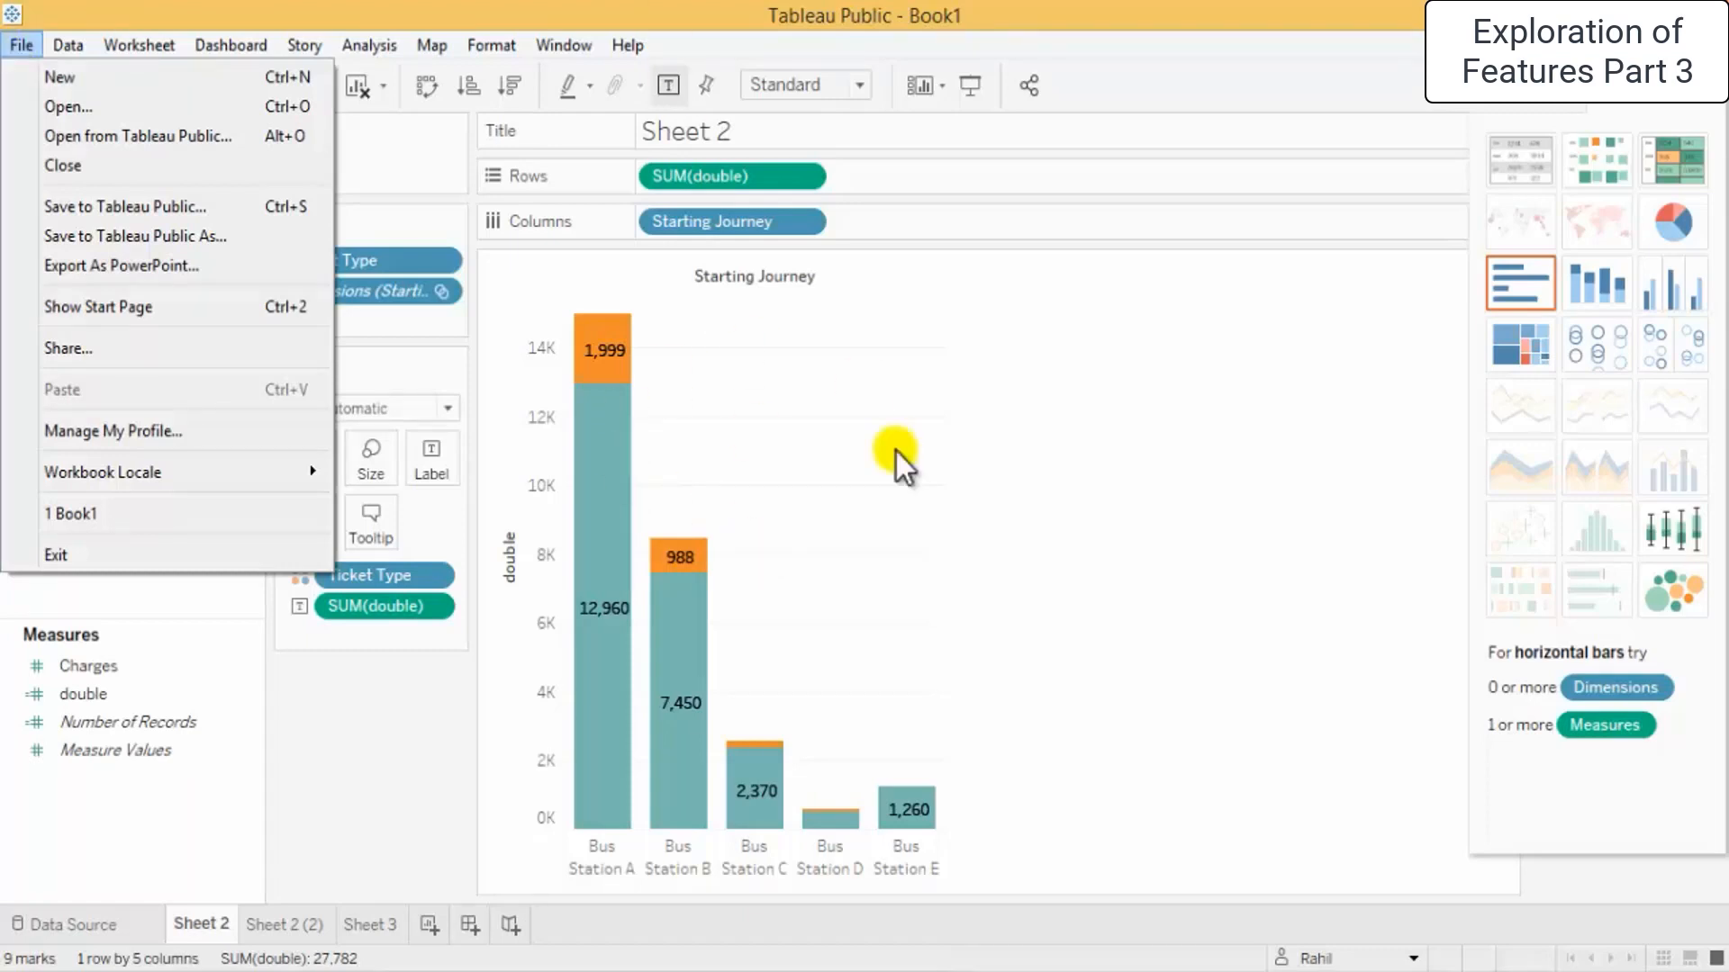
click(1126, 403)
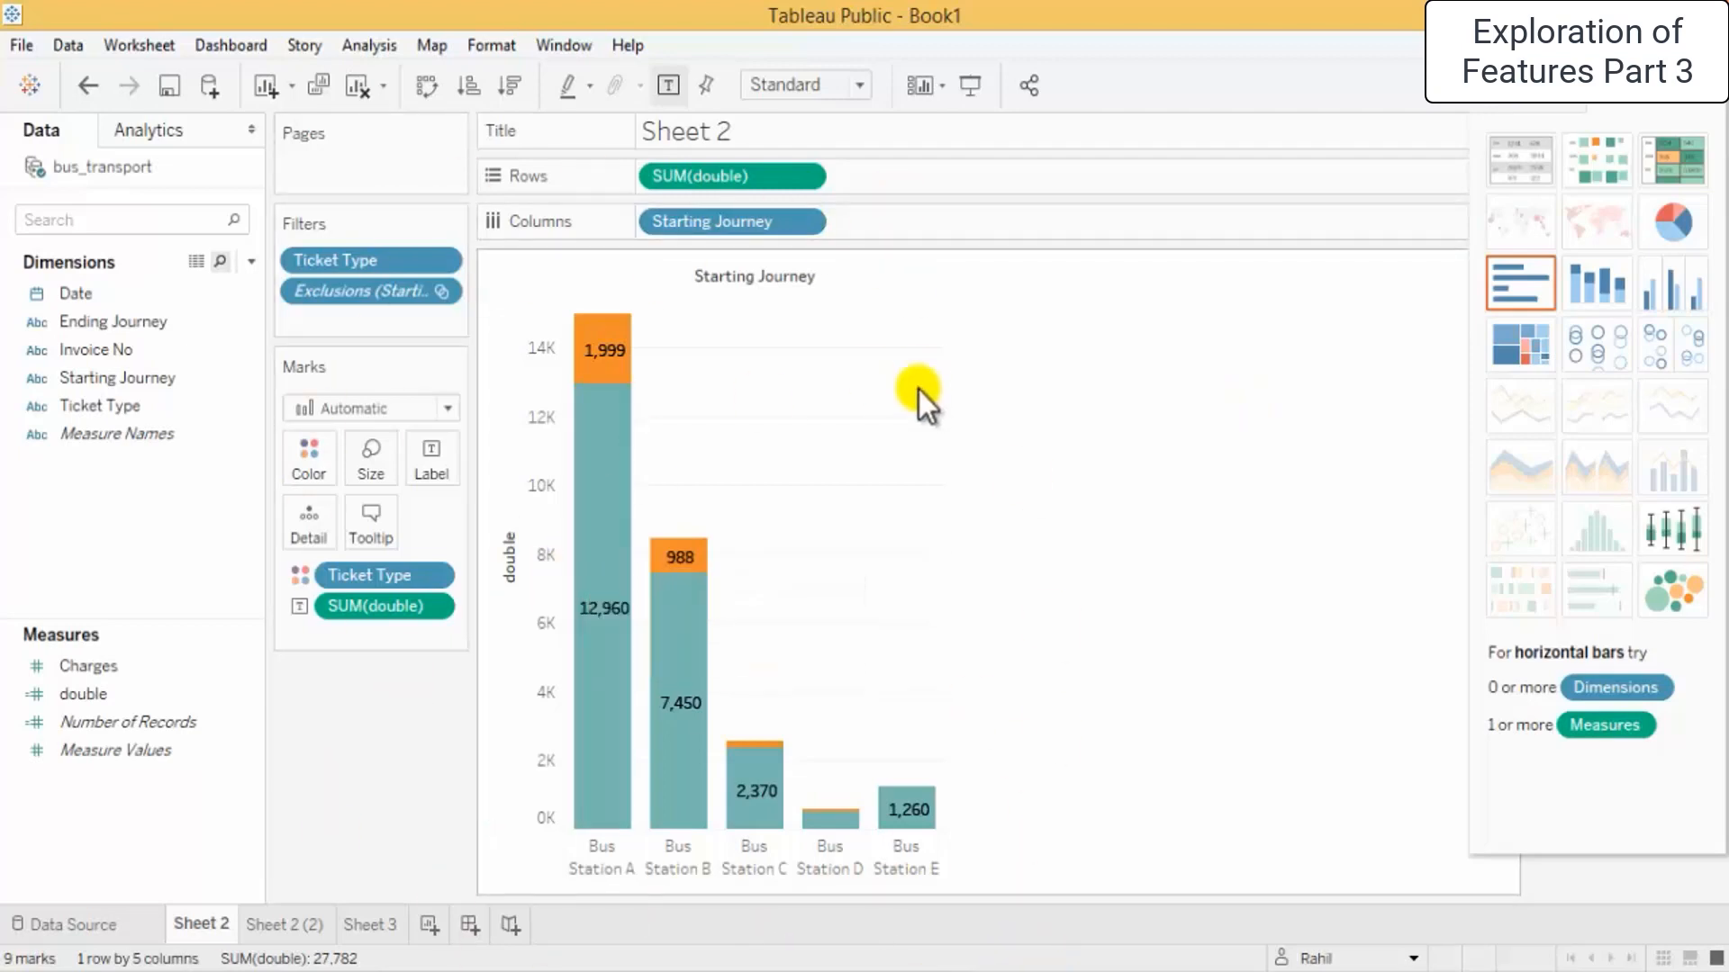
Start saving the workbook with Save to Tableau Public As and with Save to Tableau Public, cancelling each one
click(14, 45)
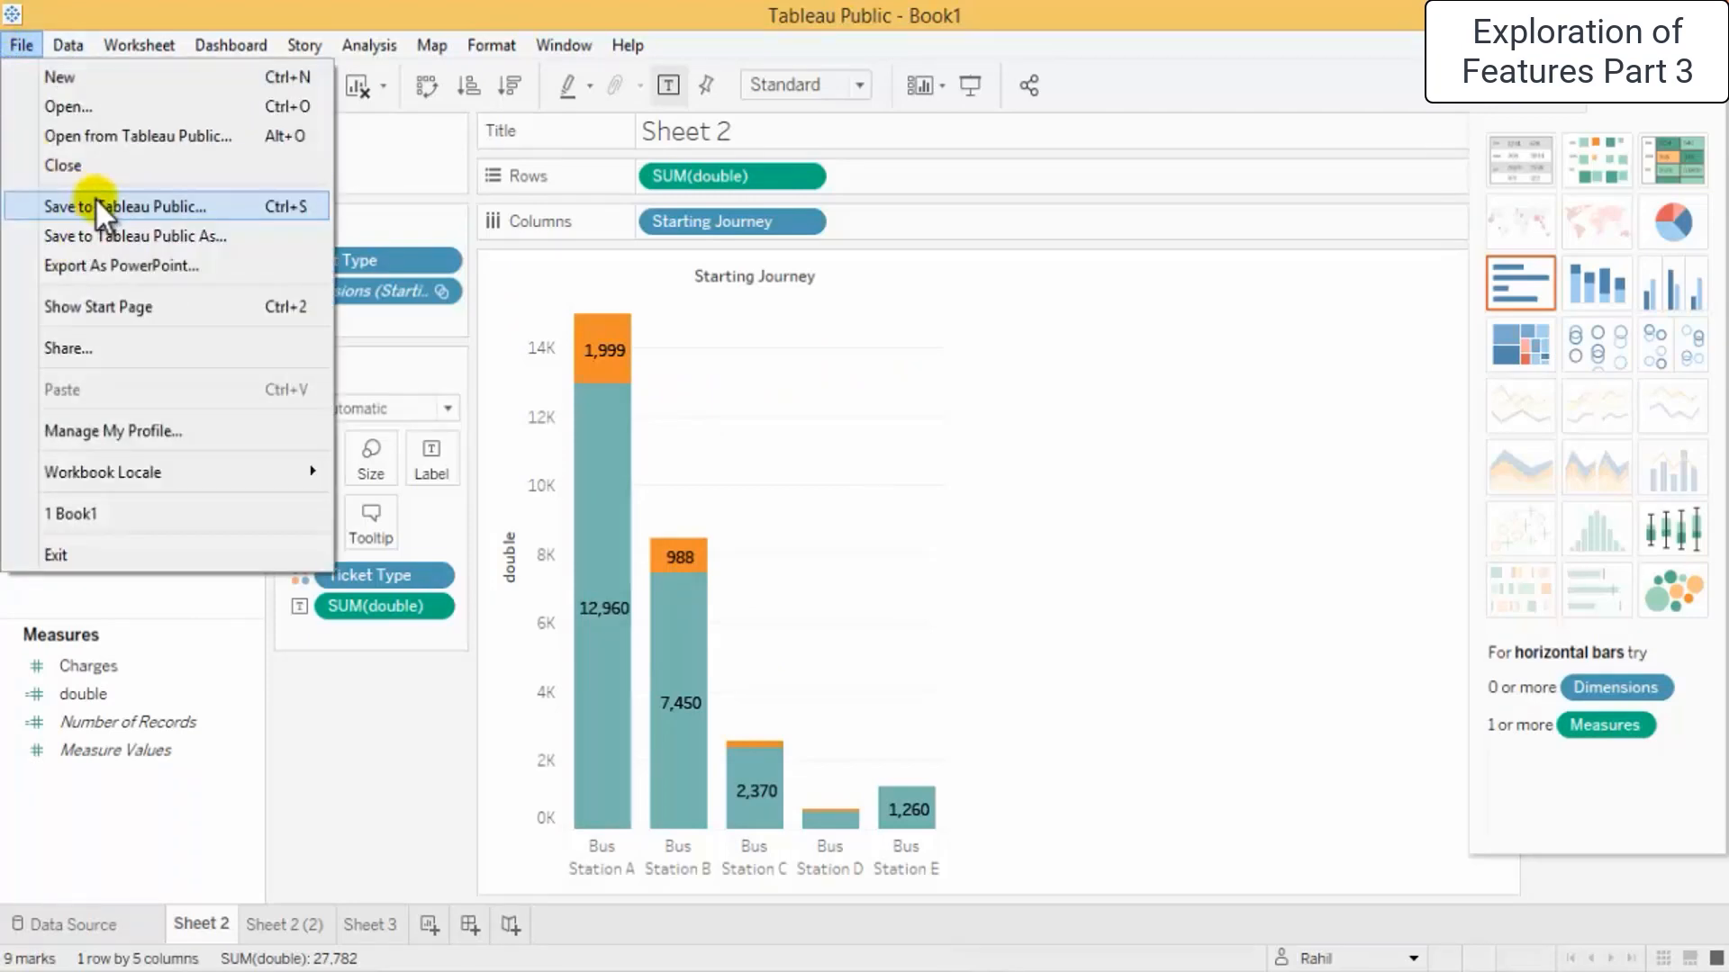
click(142, 236)
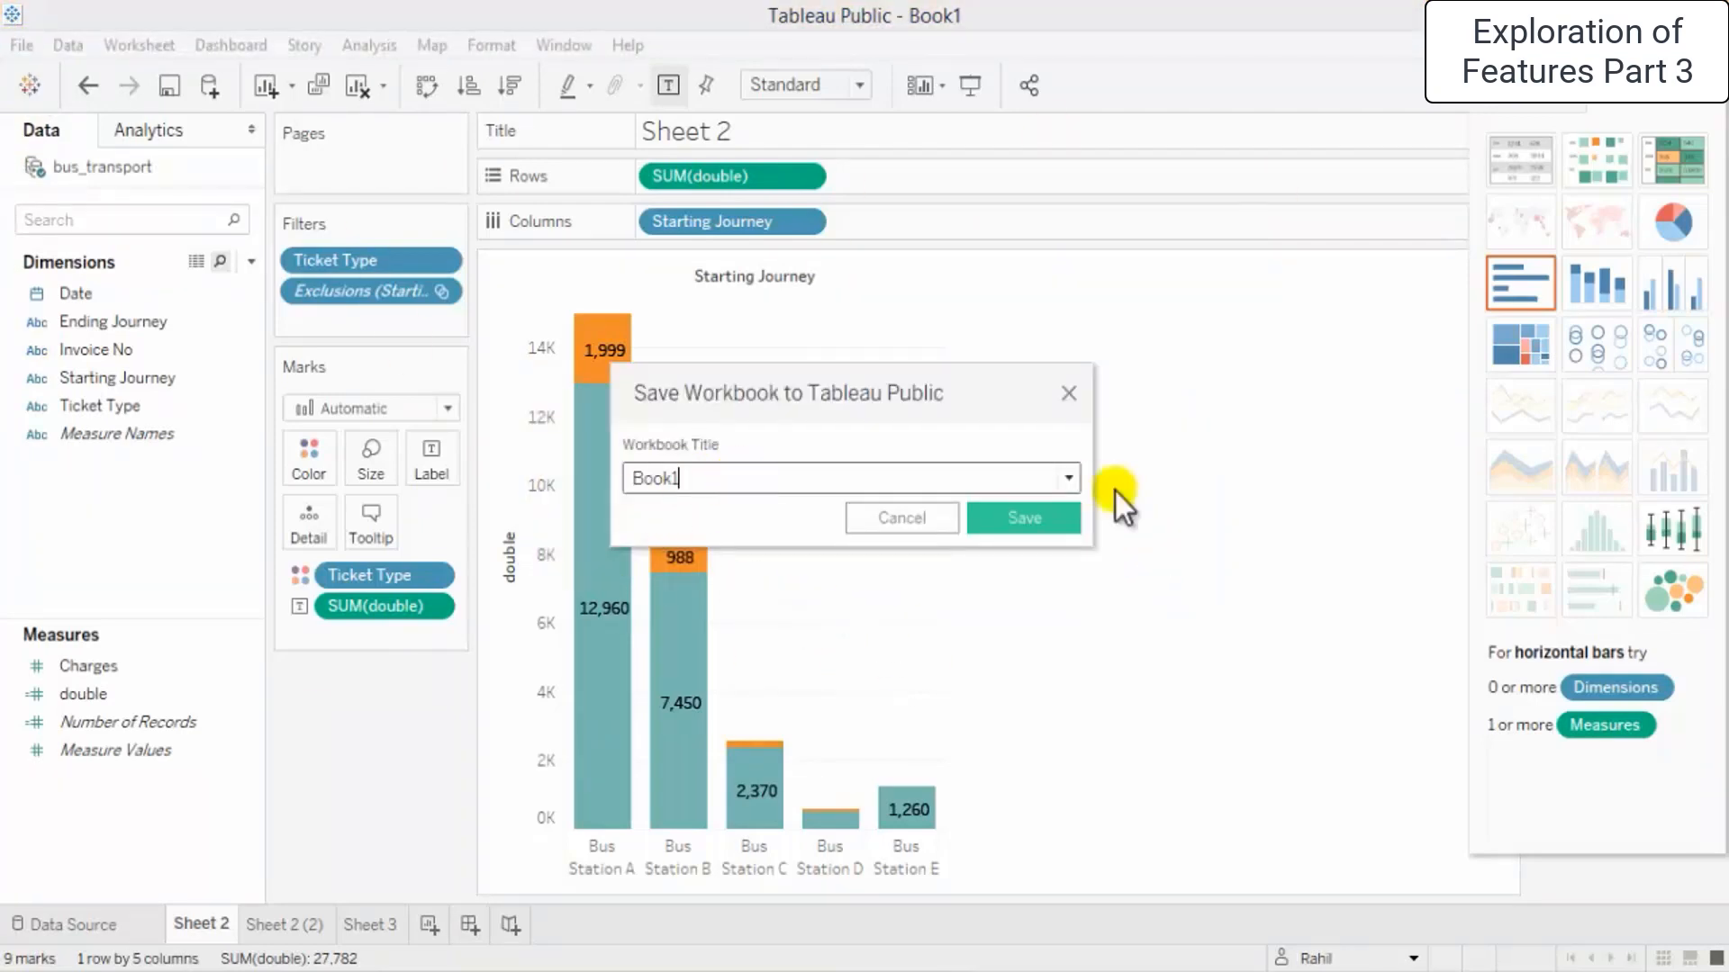
click(948, 510)
click(29, 52)
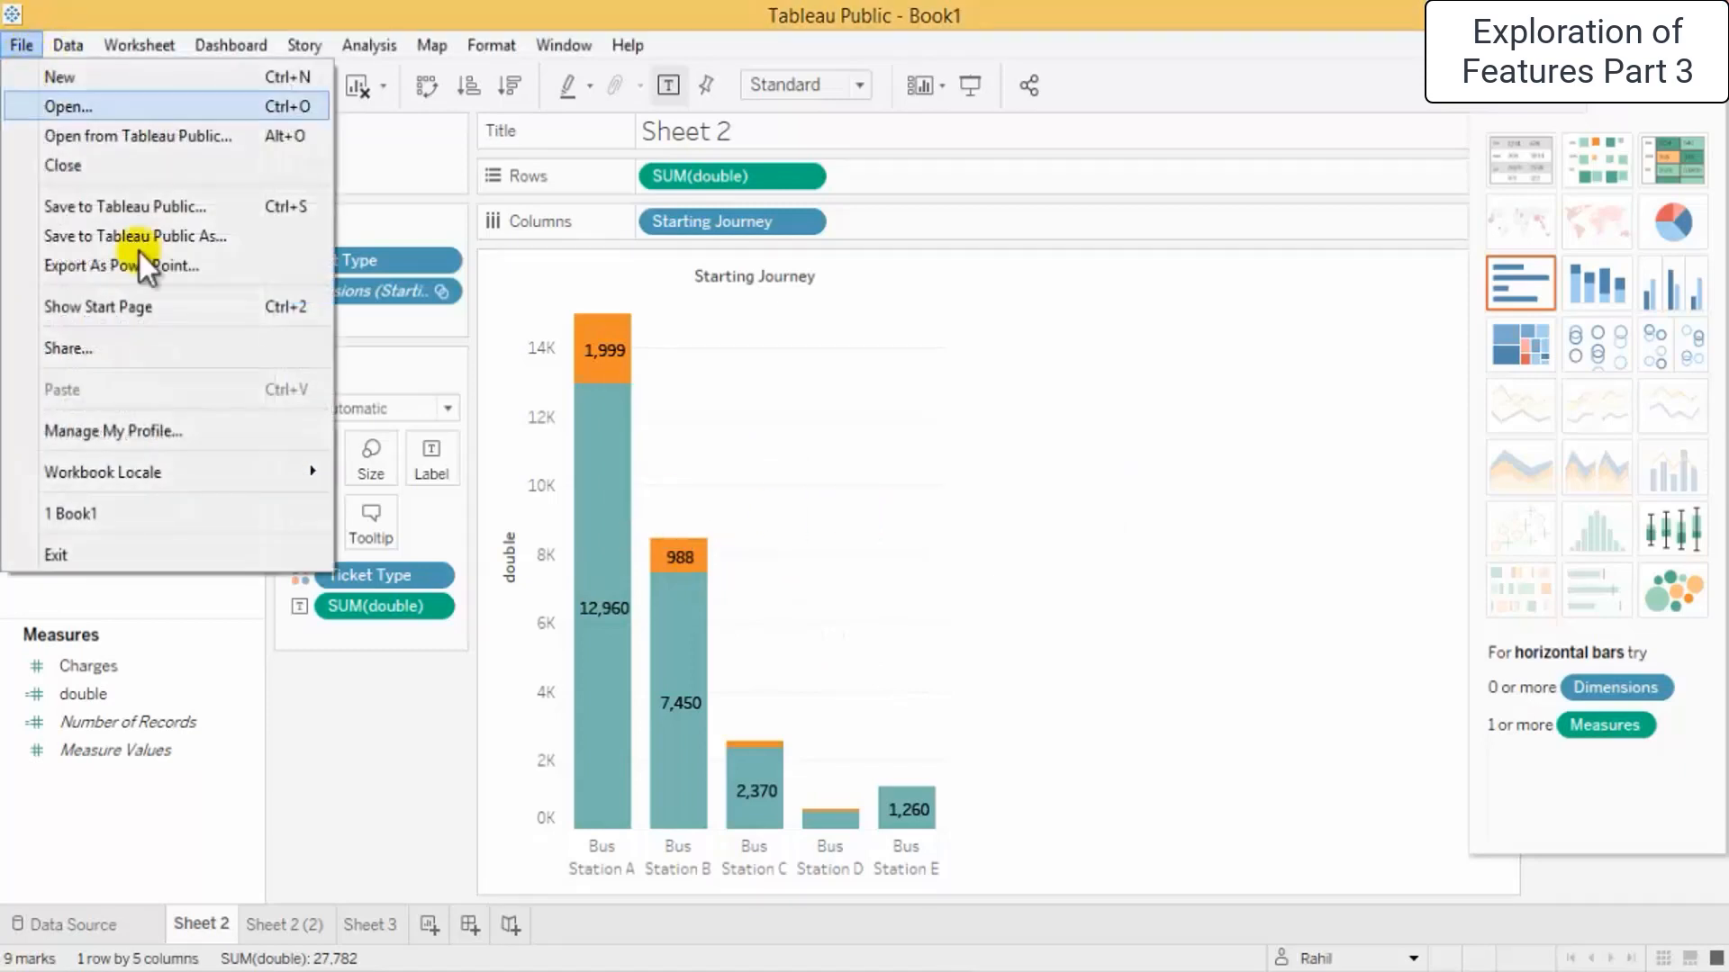
click(155, 212)
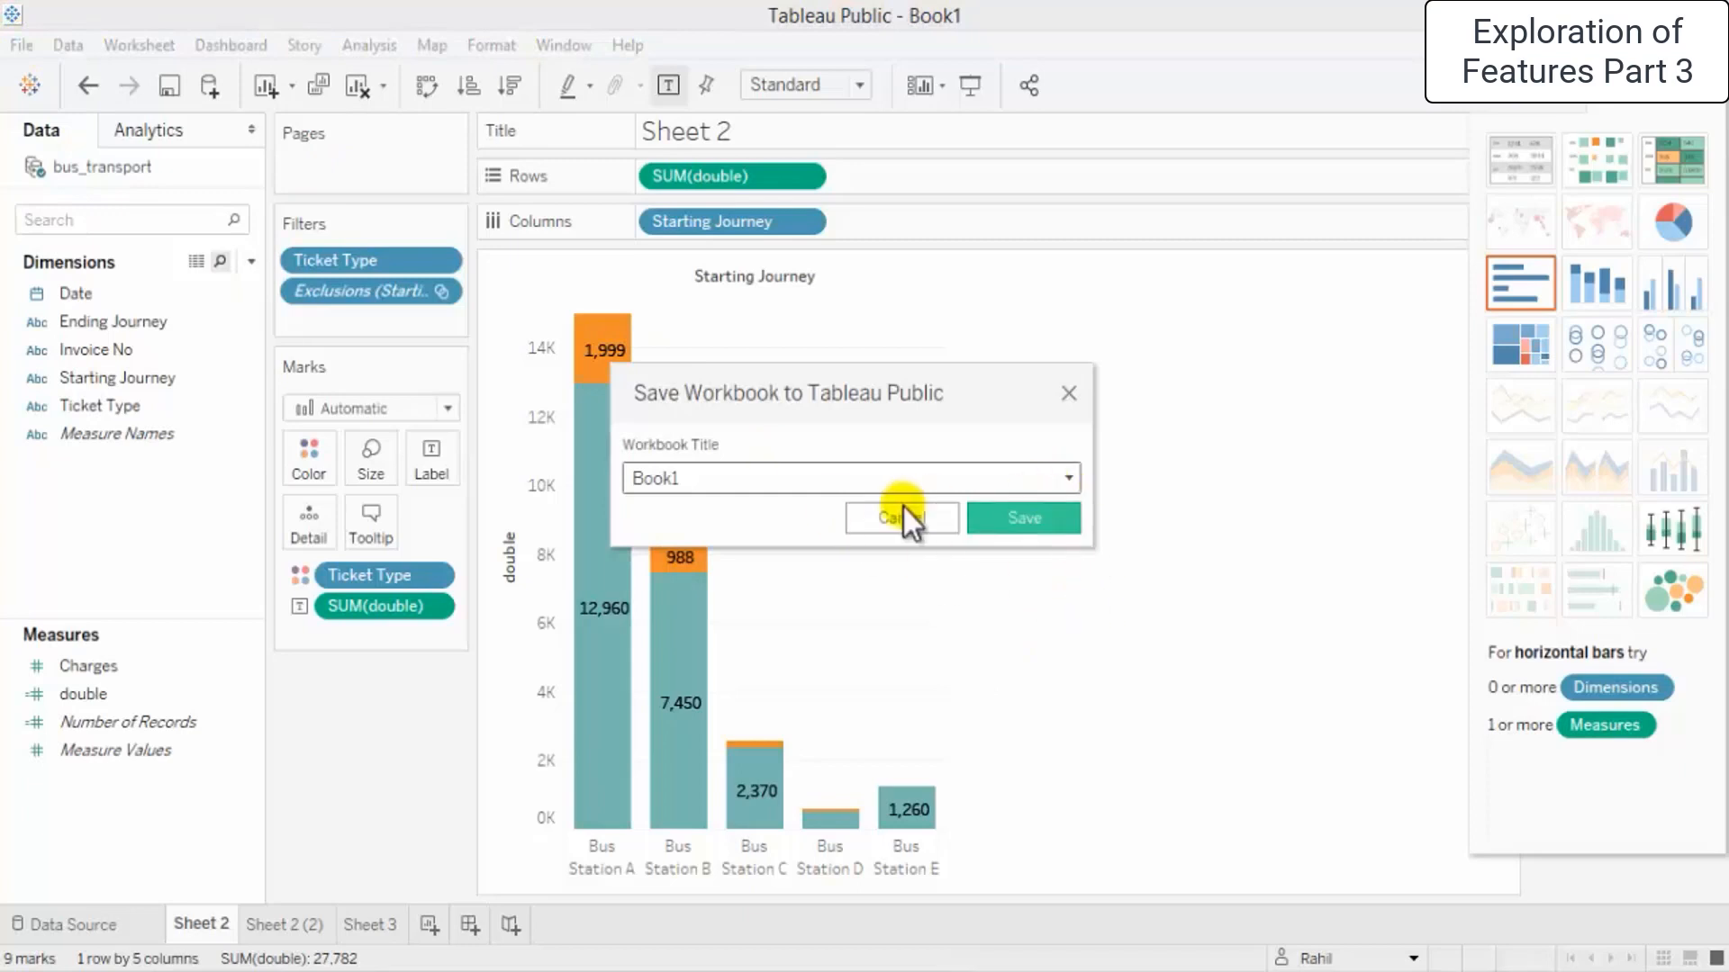
click(931, 509)
Examine the workbooks stored on Tableau Public, including Book1, and cancel without opening one
click(21, 45)
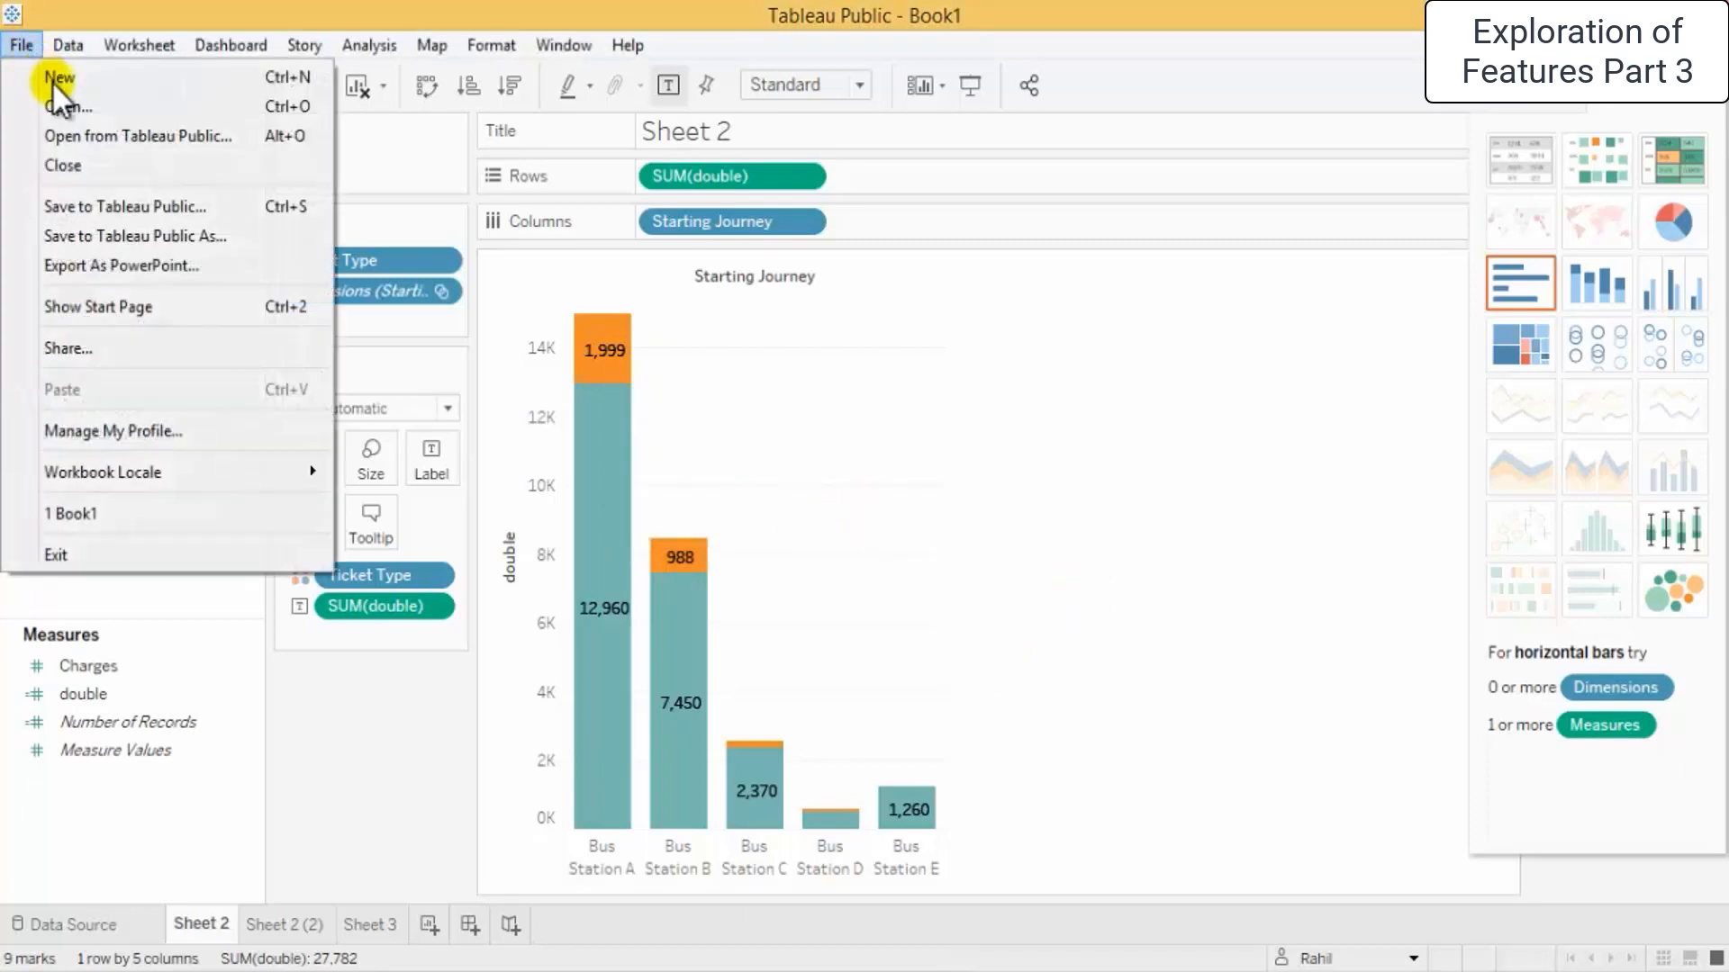
click(89, 137)
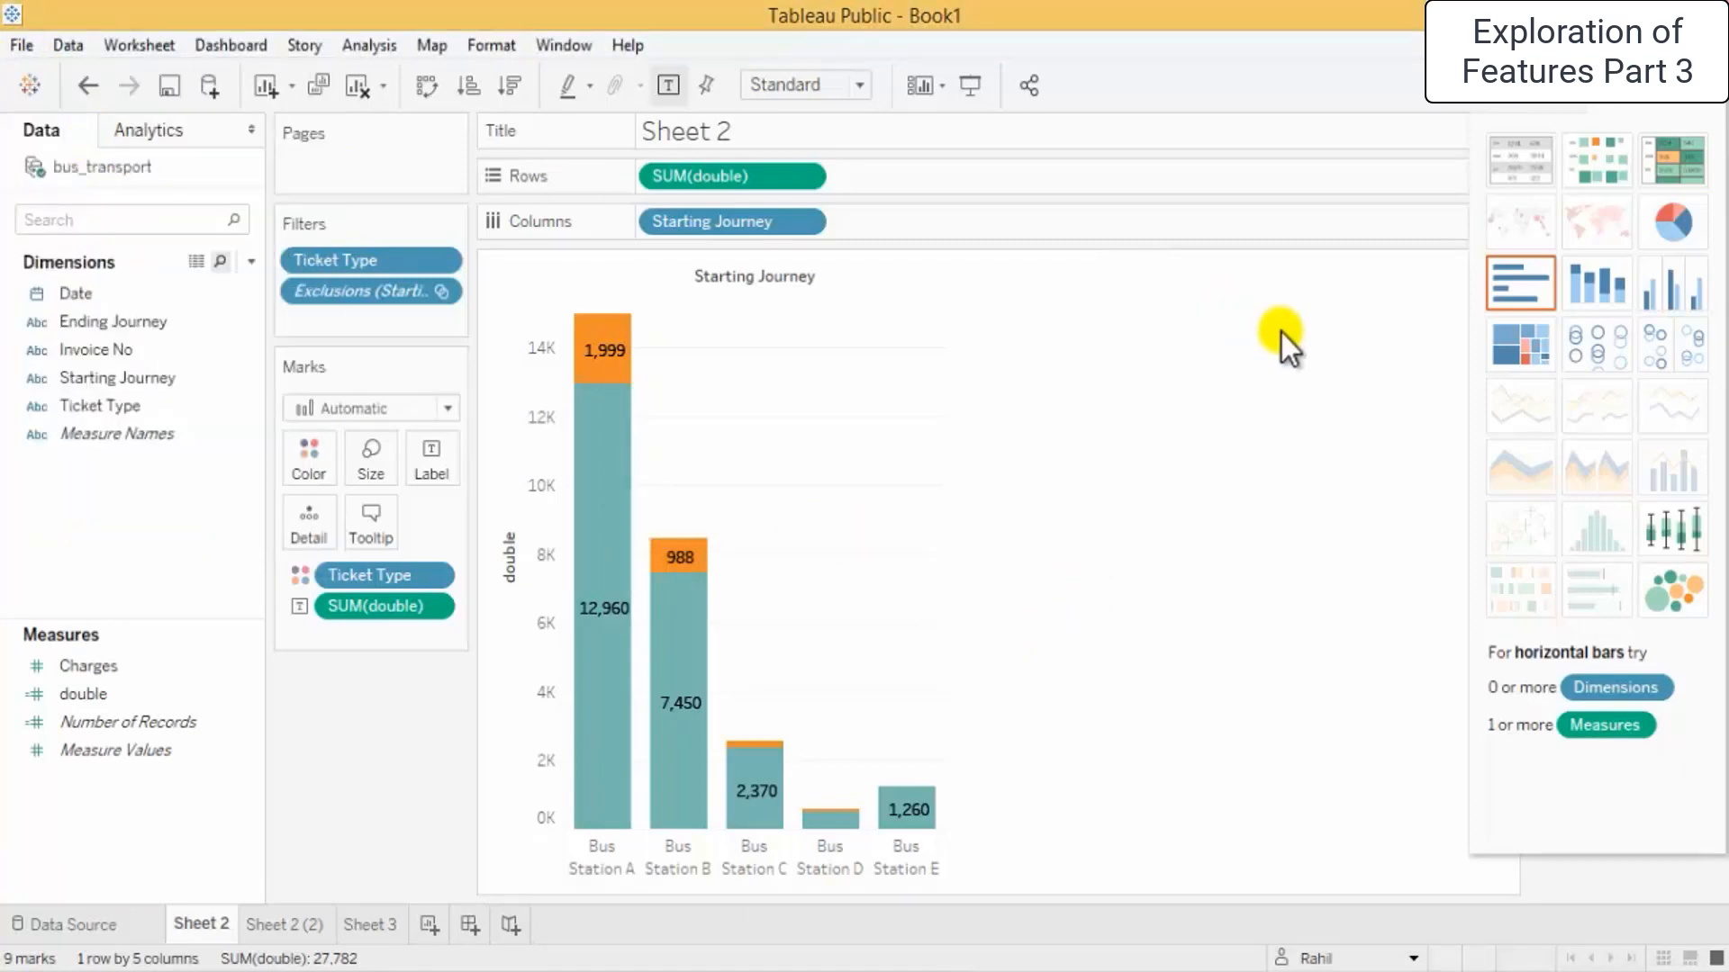
click(678, 201)
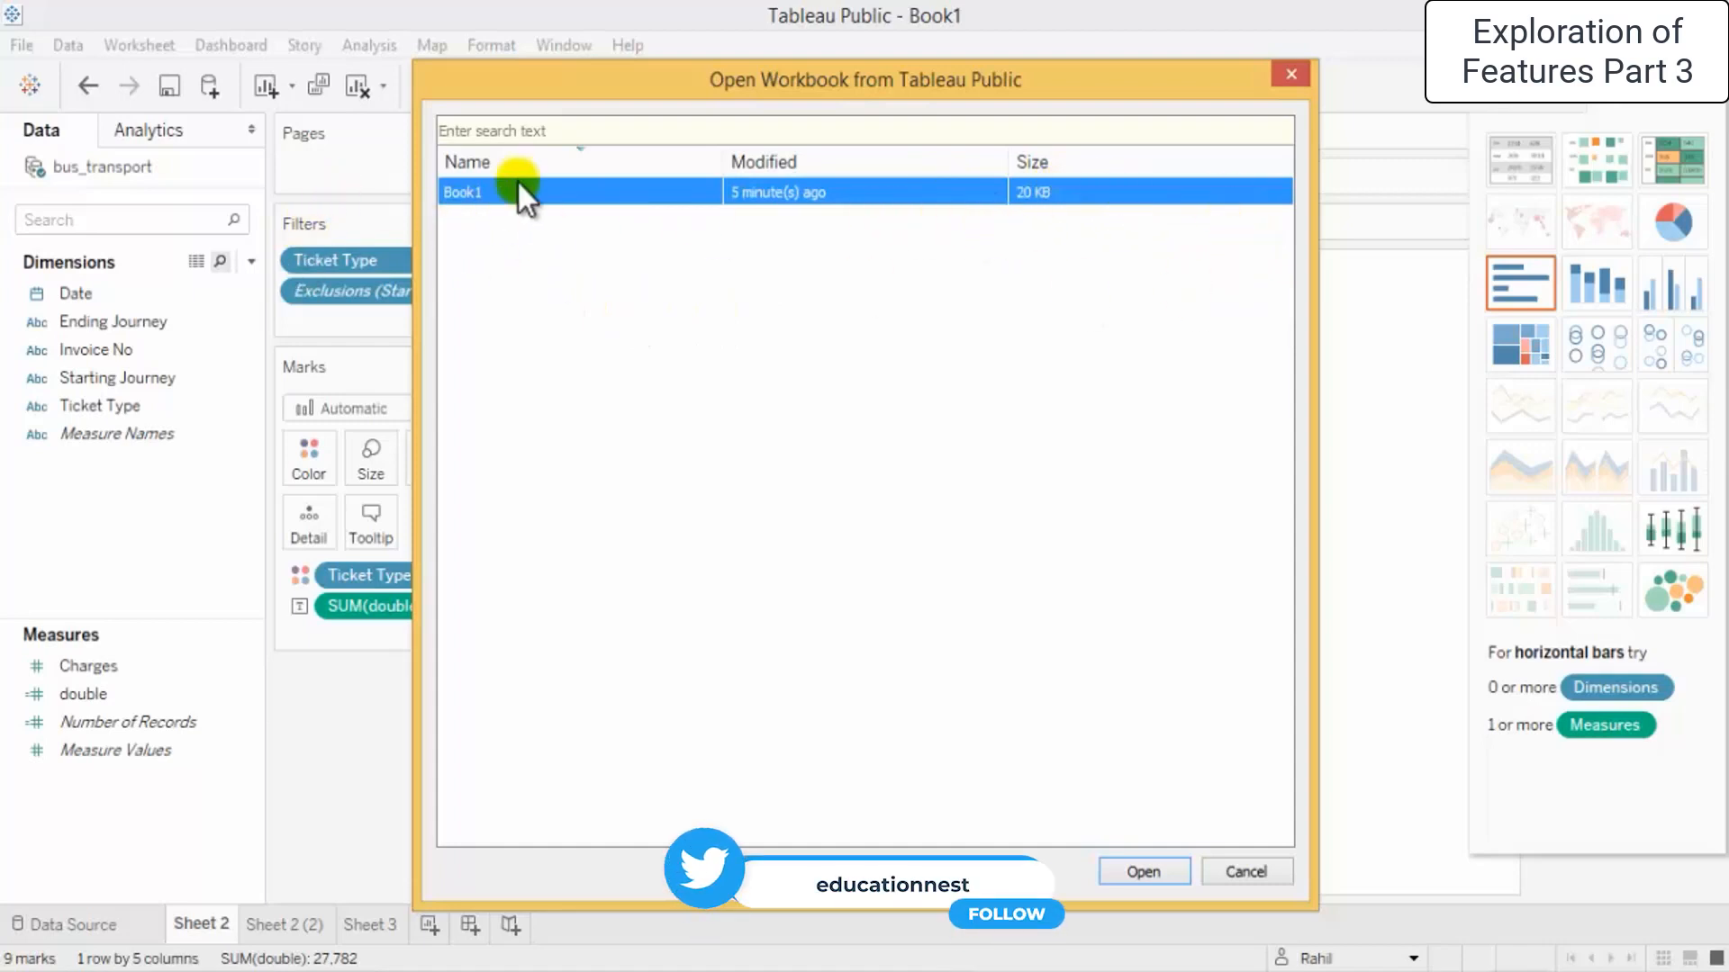
click(520, 131)
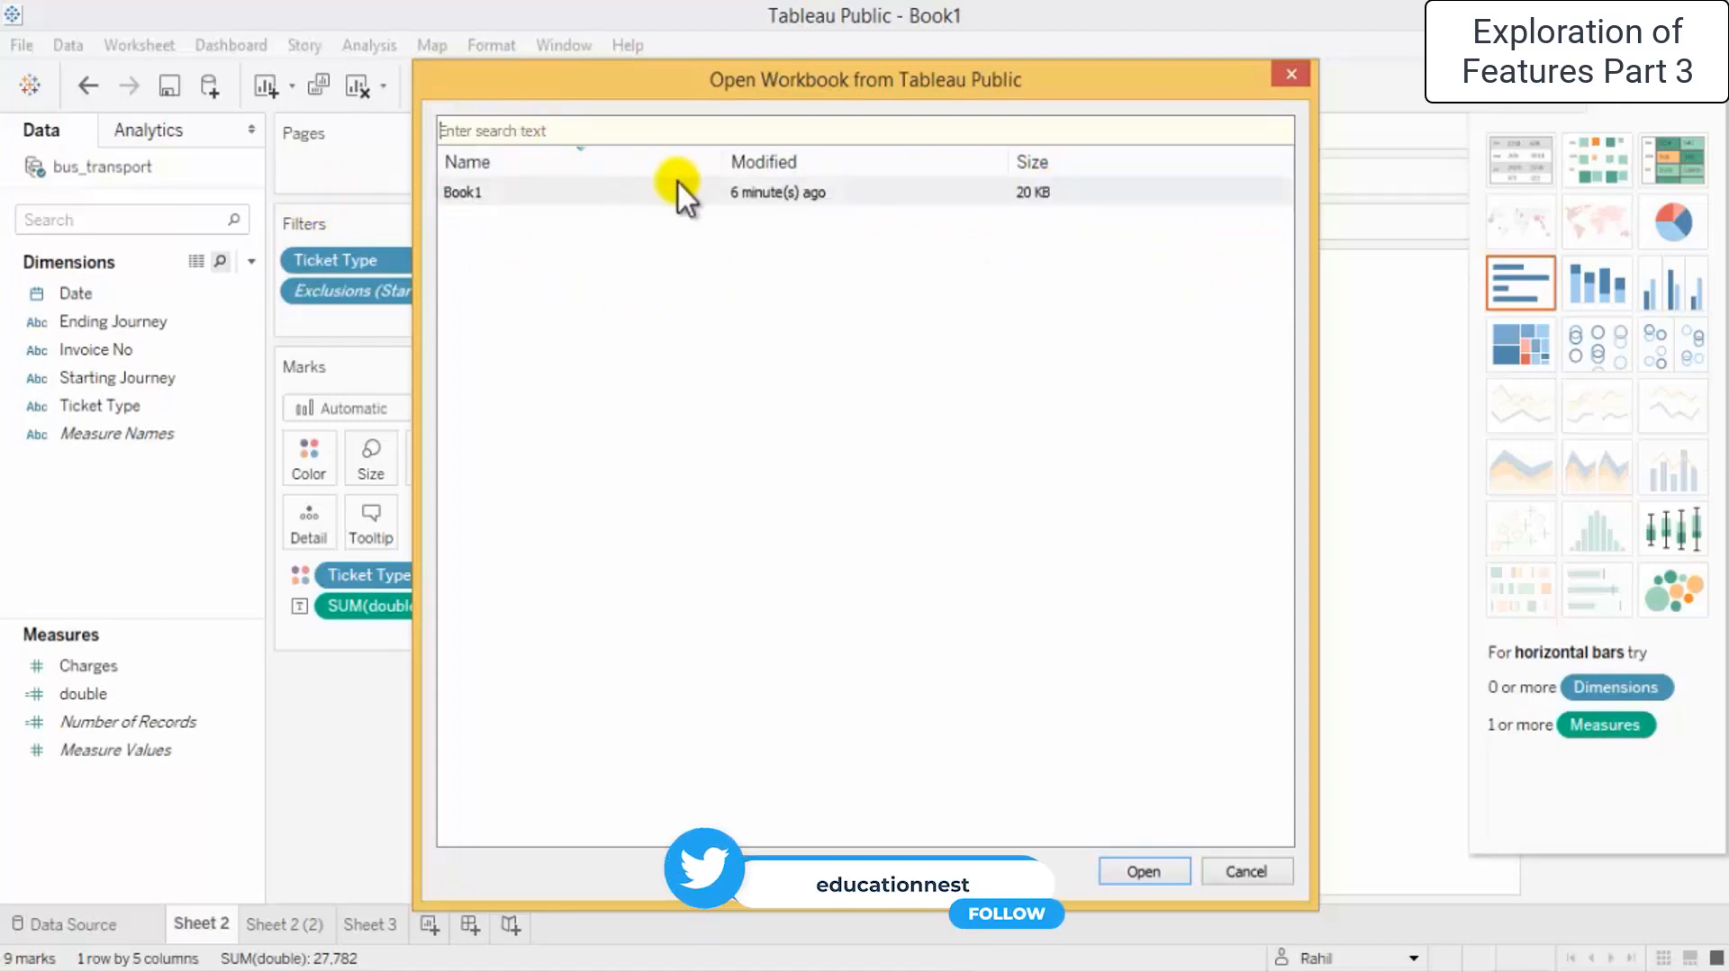
click(1258, 870)
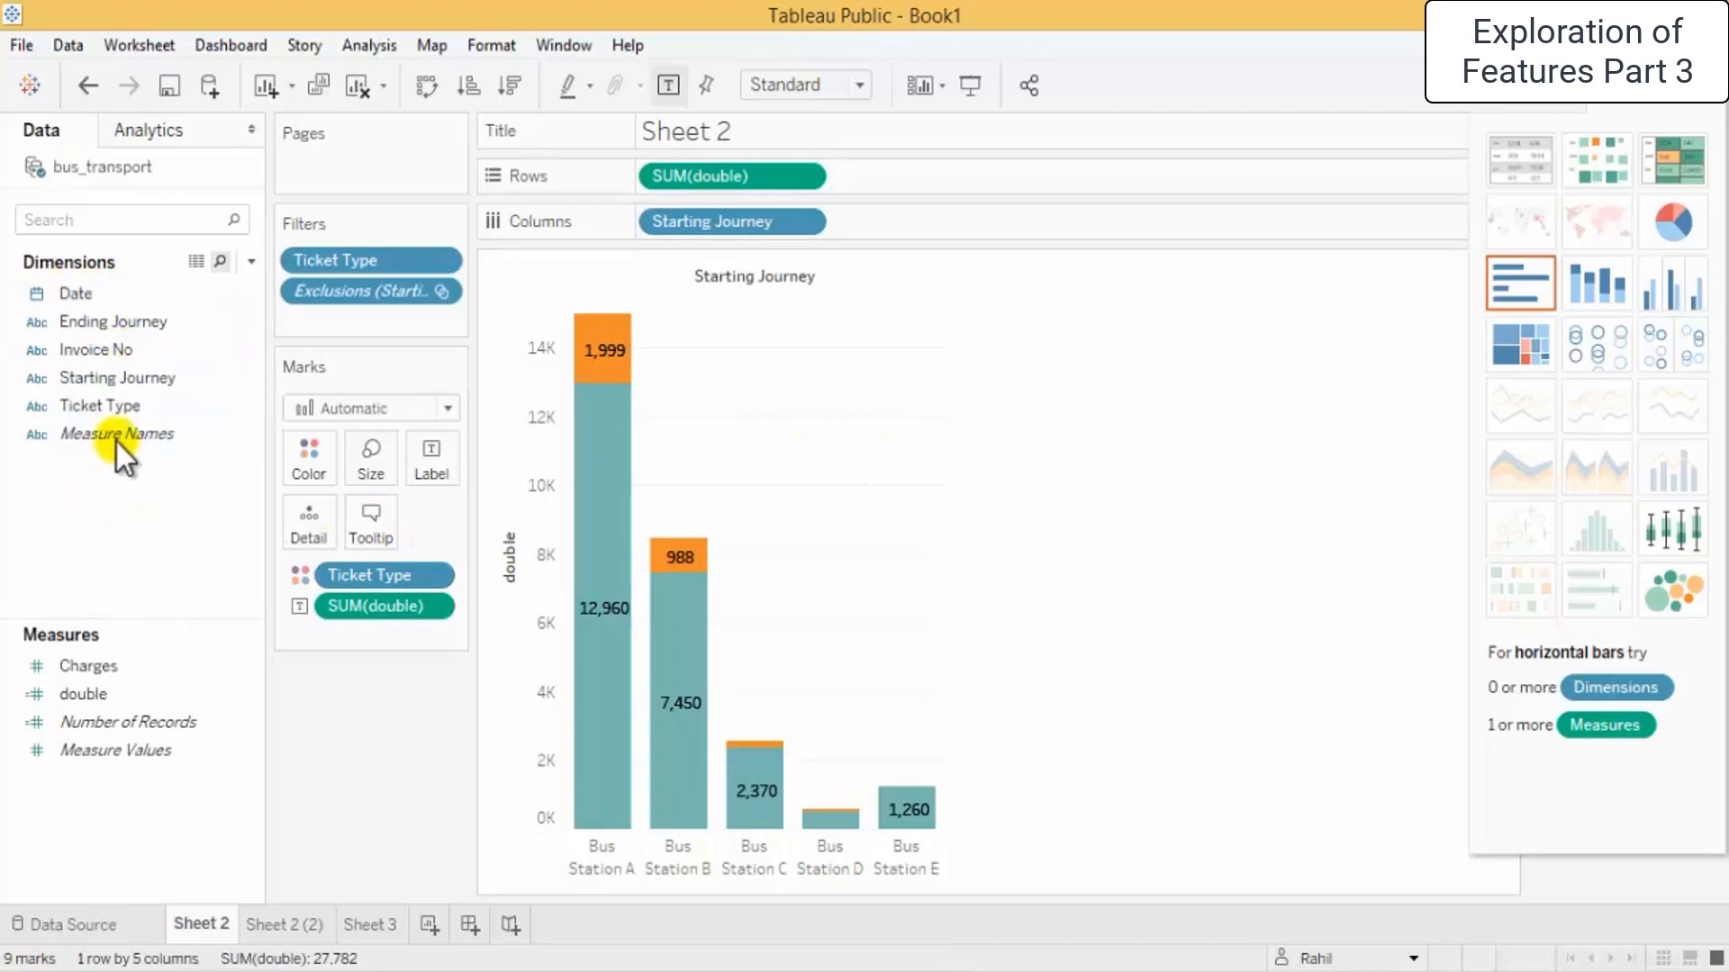
Try to set the workbook locale to English (United States) and dismiss the confirmation request
click(23, 45)
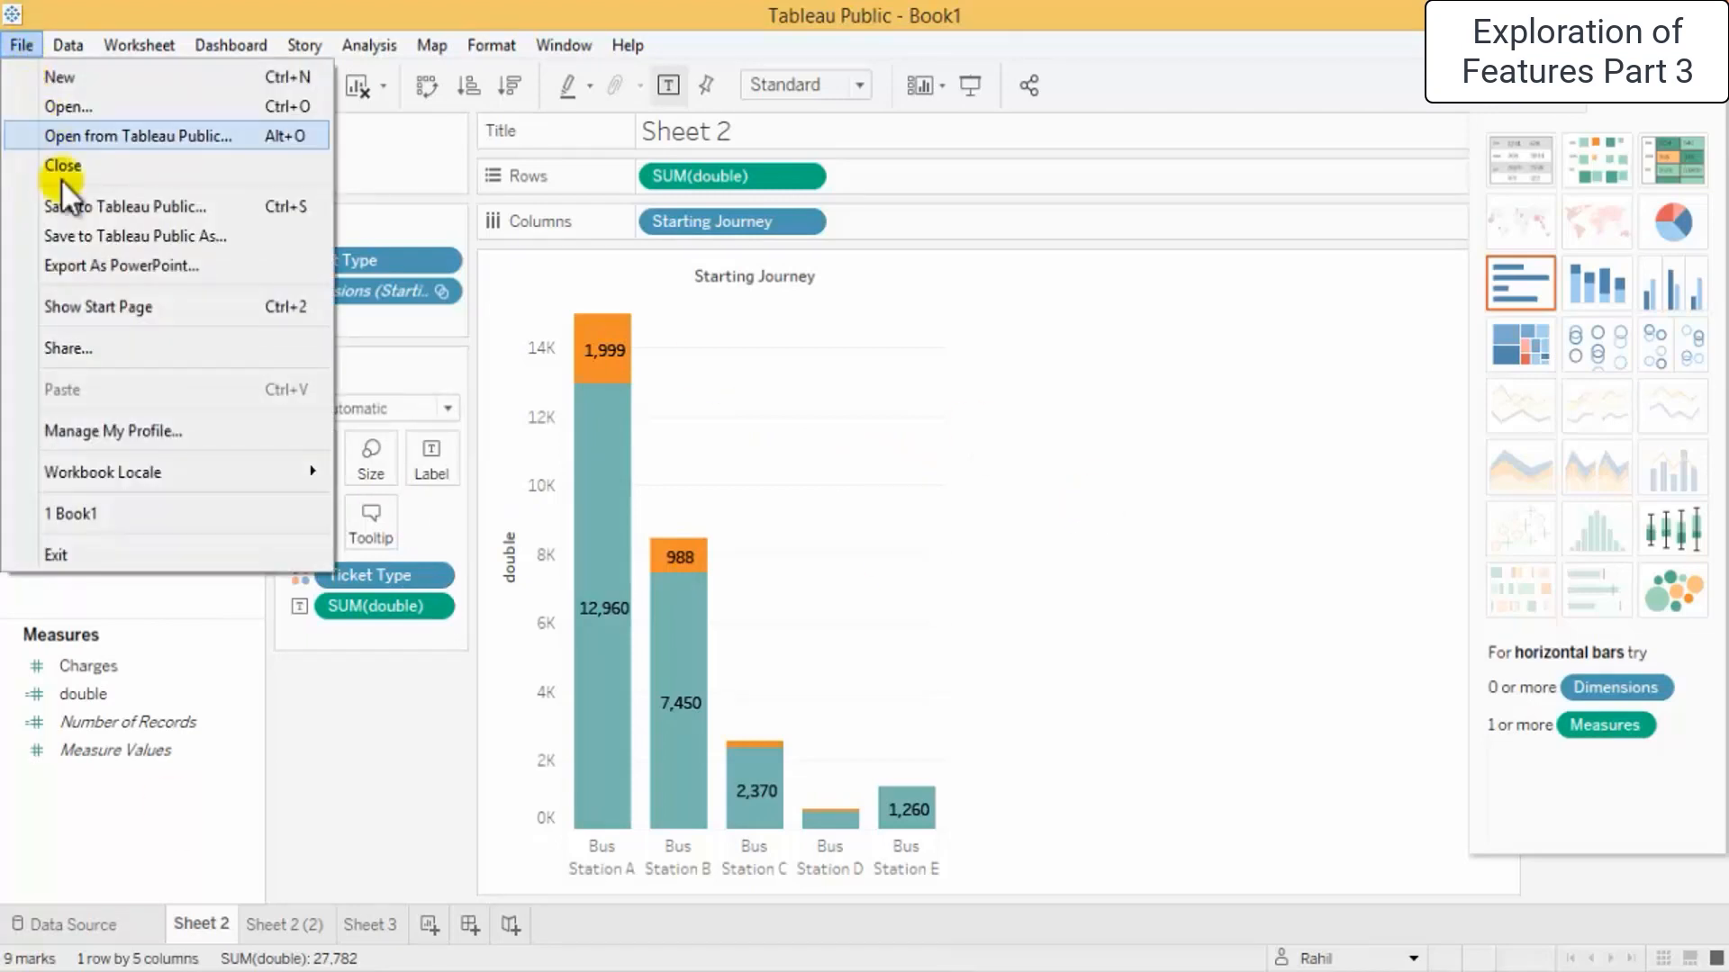
mouse_move(205, 478)
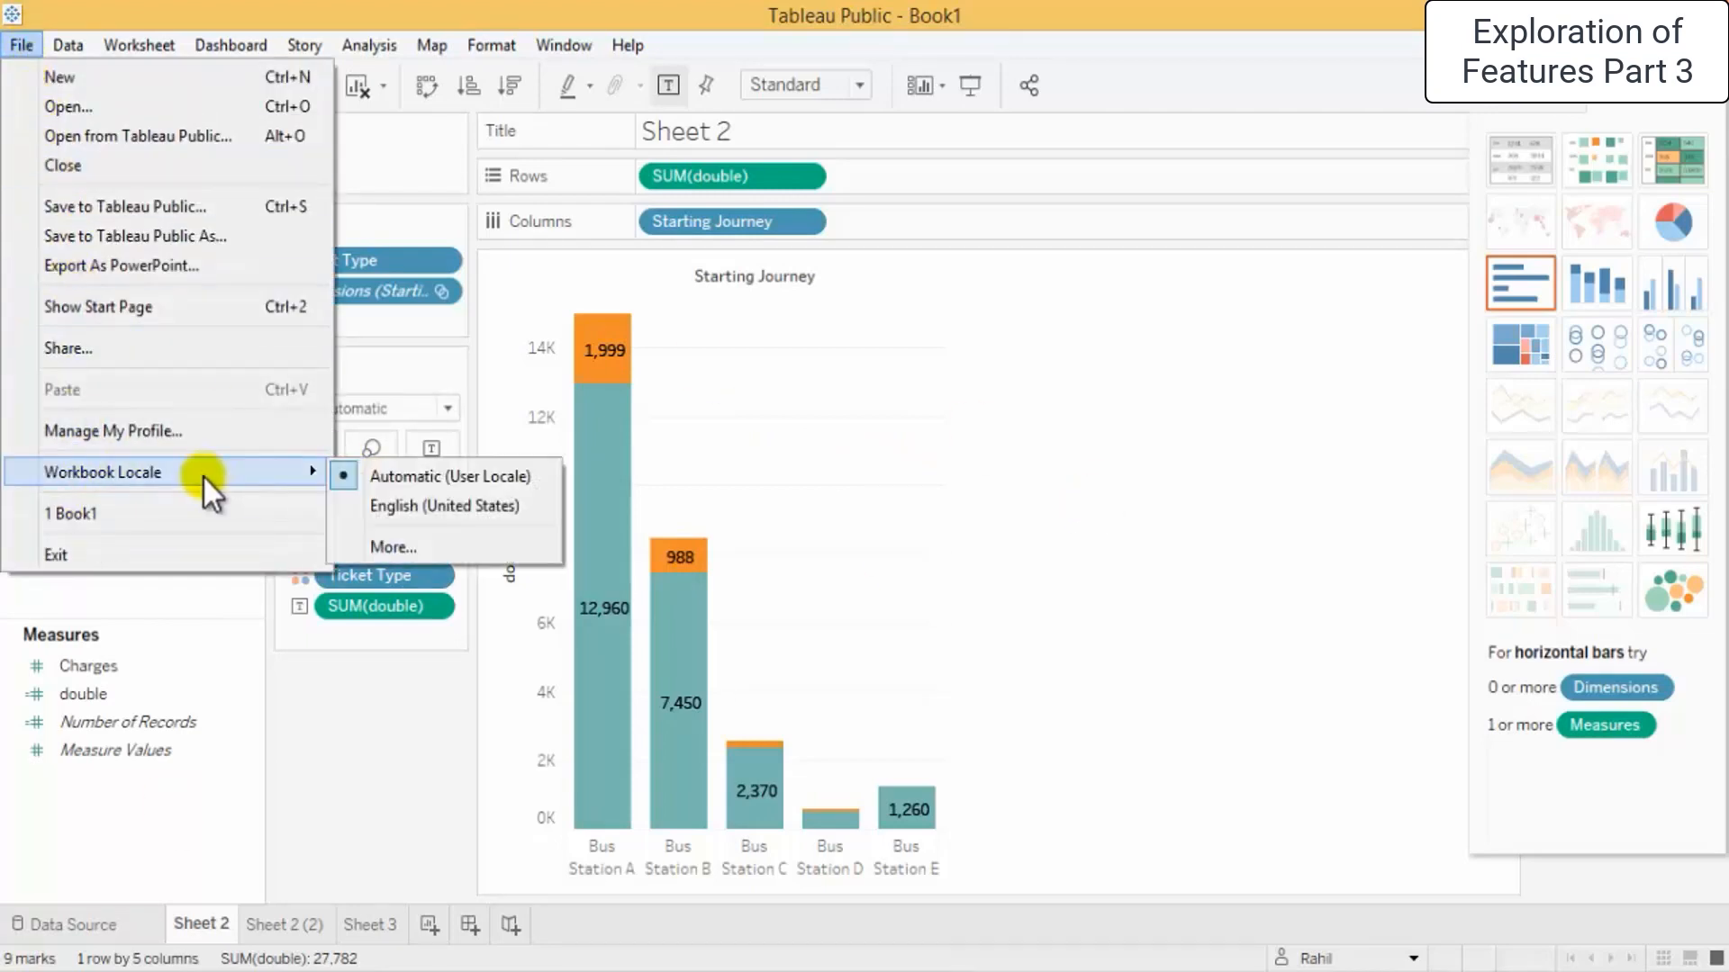
click(456, 504)
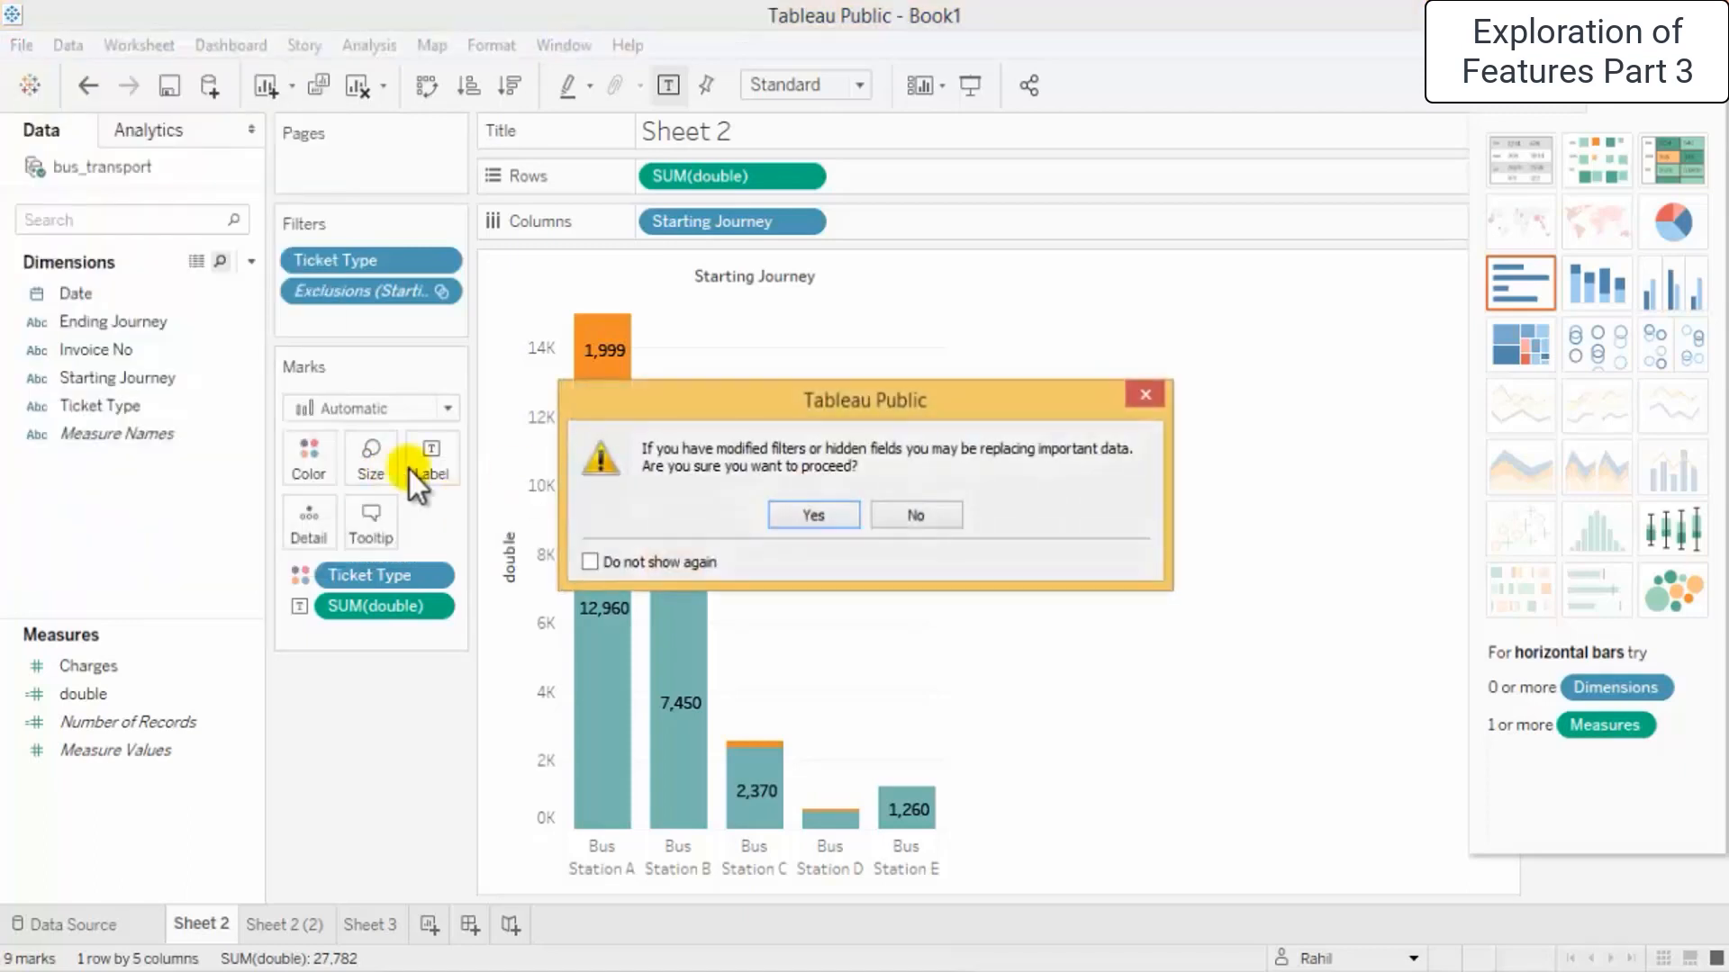
click(1144, 395)
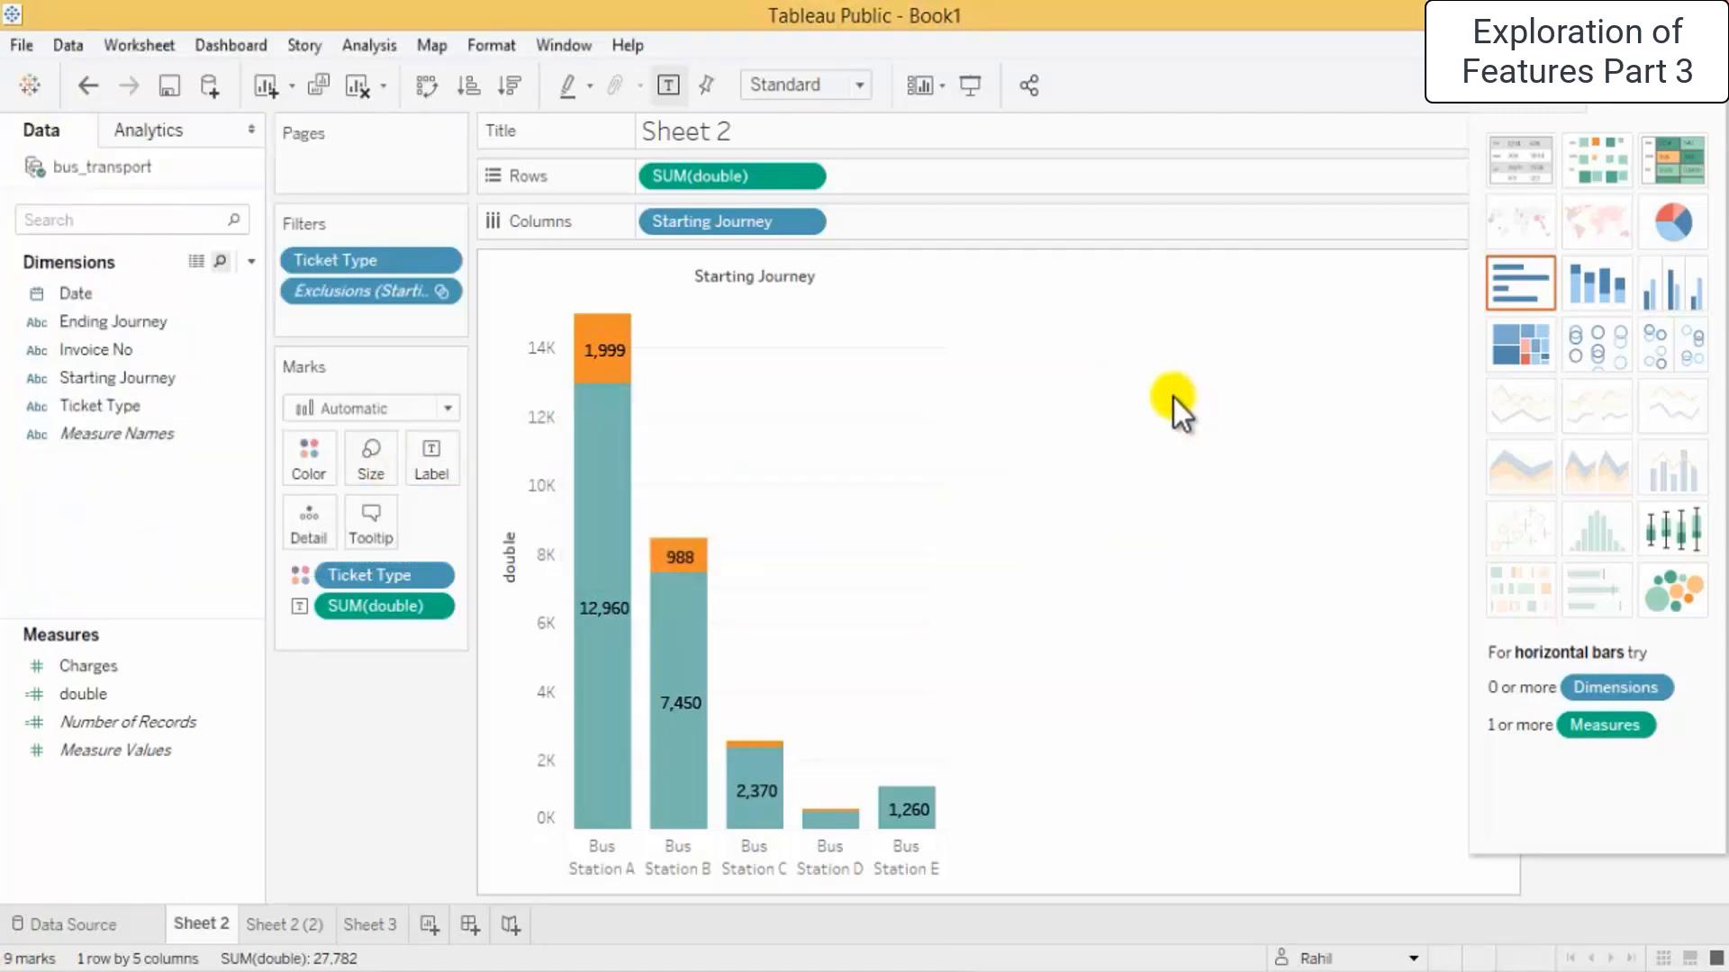
Try to connect to bus_transports.csv on the Desktop as a Microsoft Excel source, with the file filter set to All Files
click(23, 42)
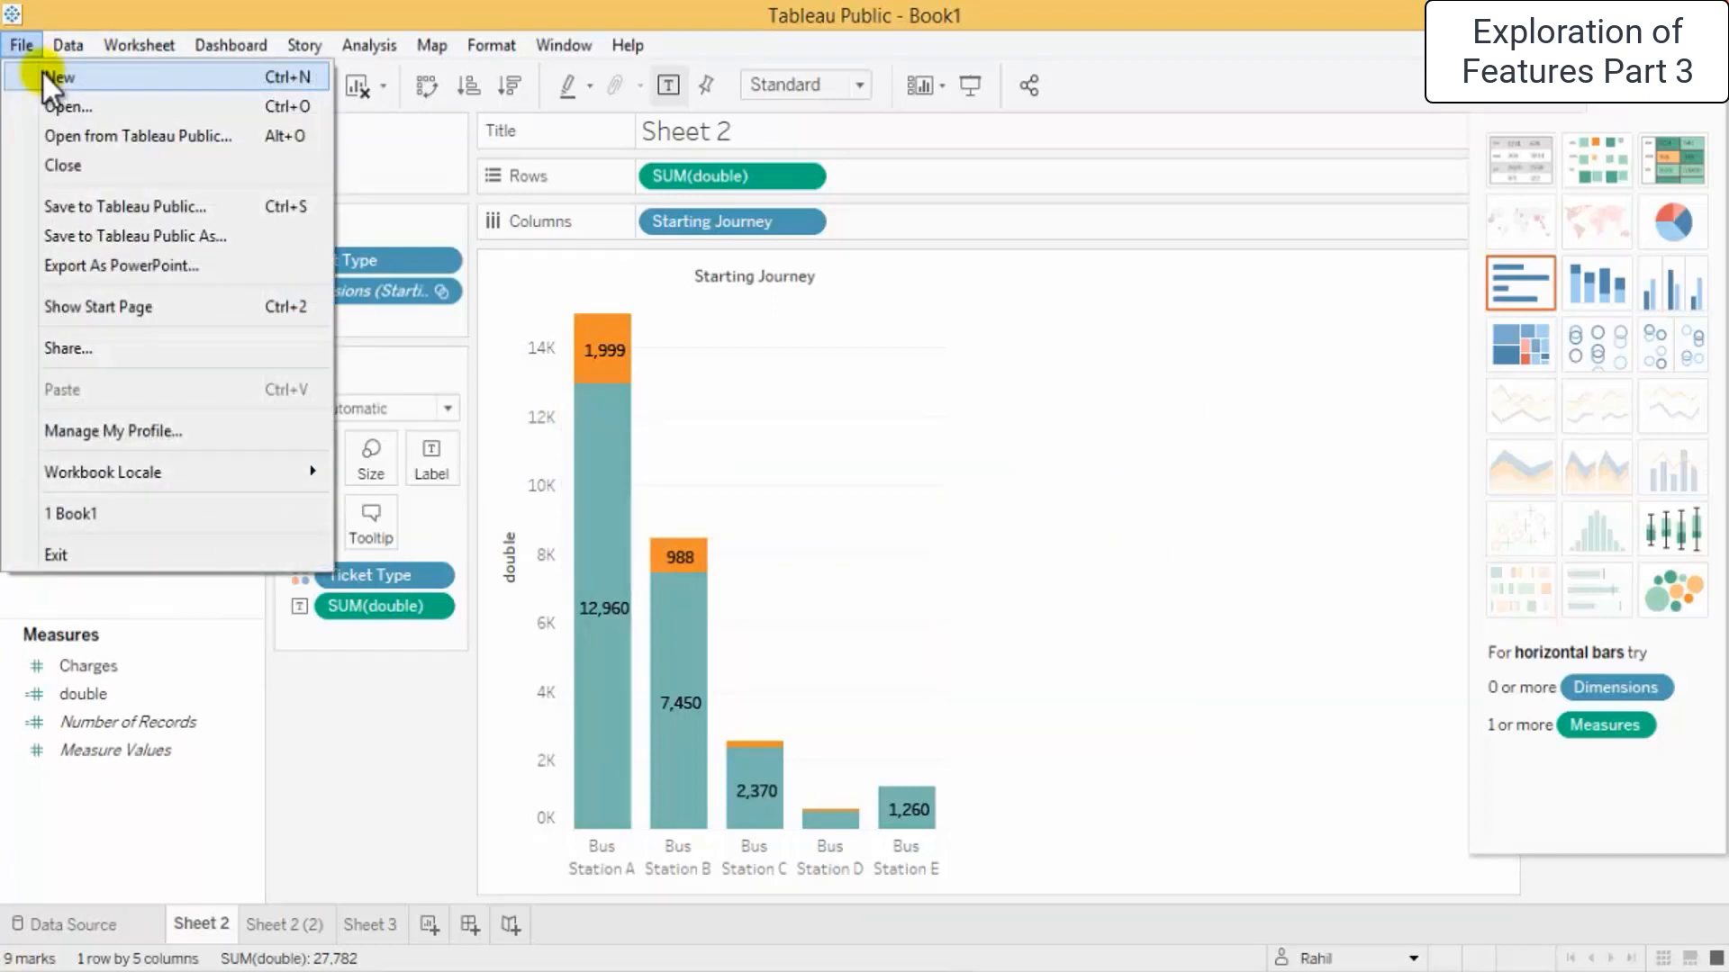
click(67, 51)
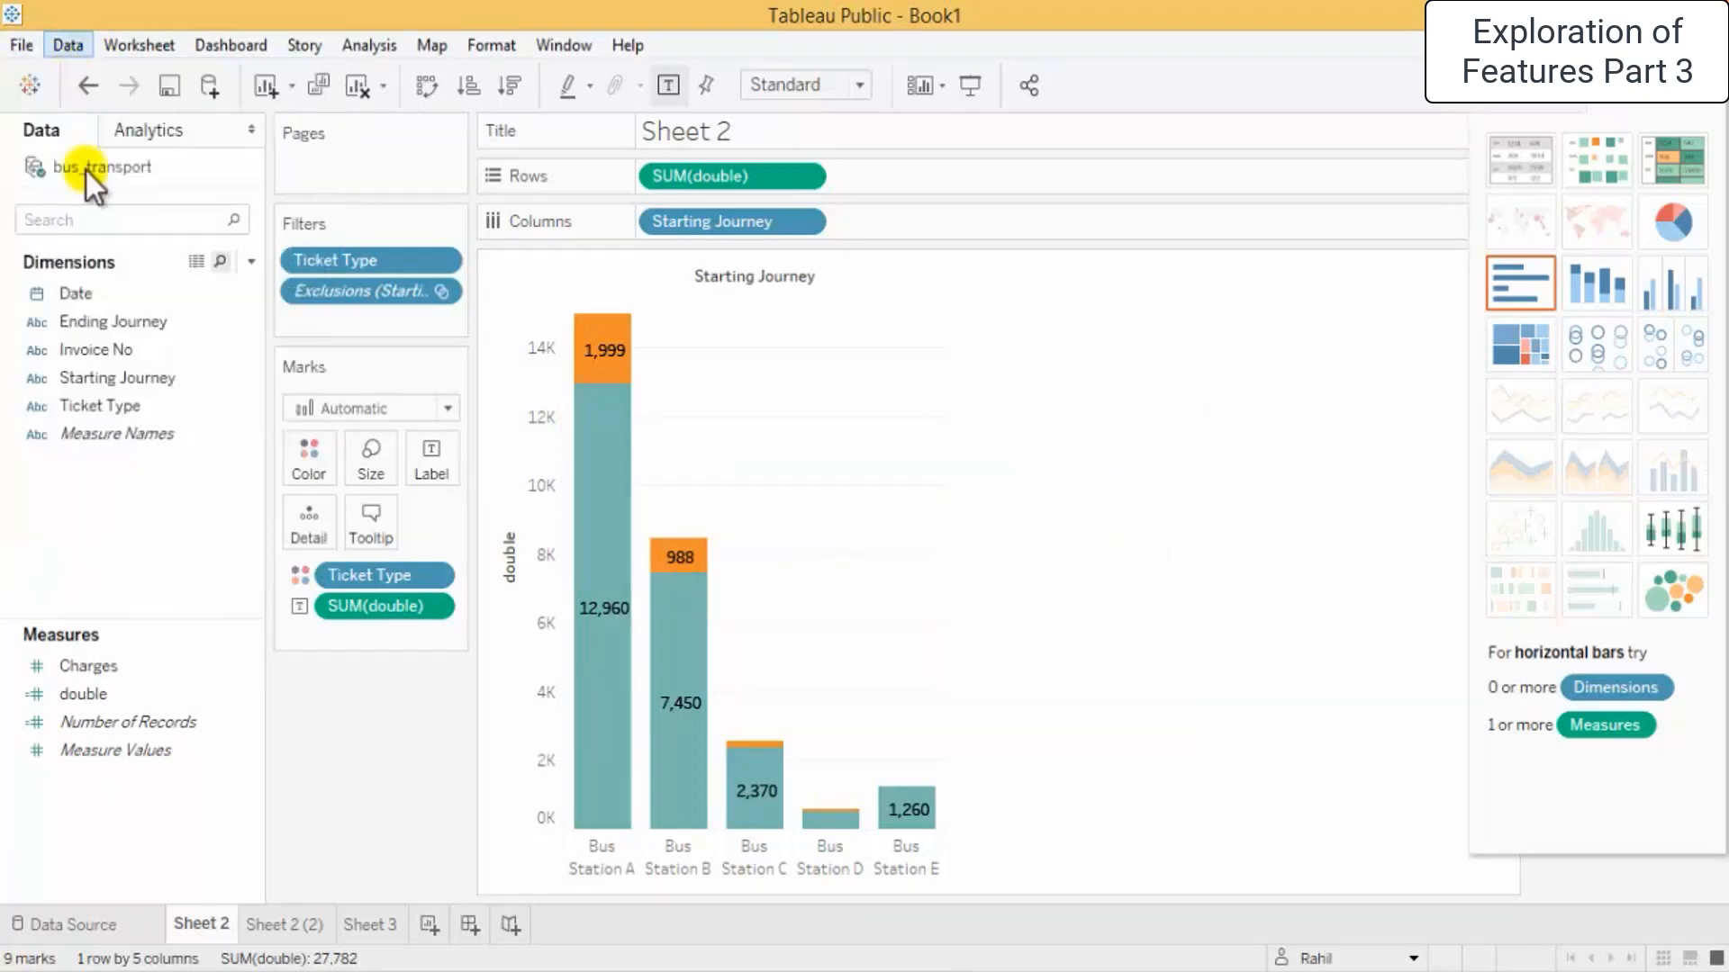
click(29, 84)
click(118, 251)
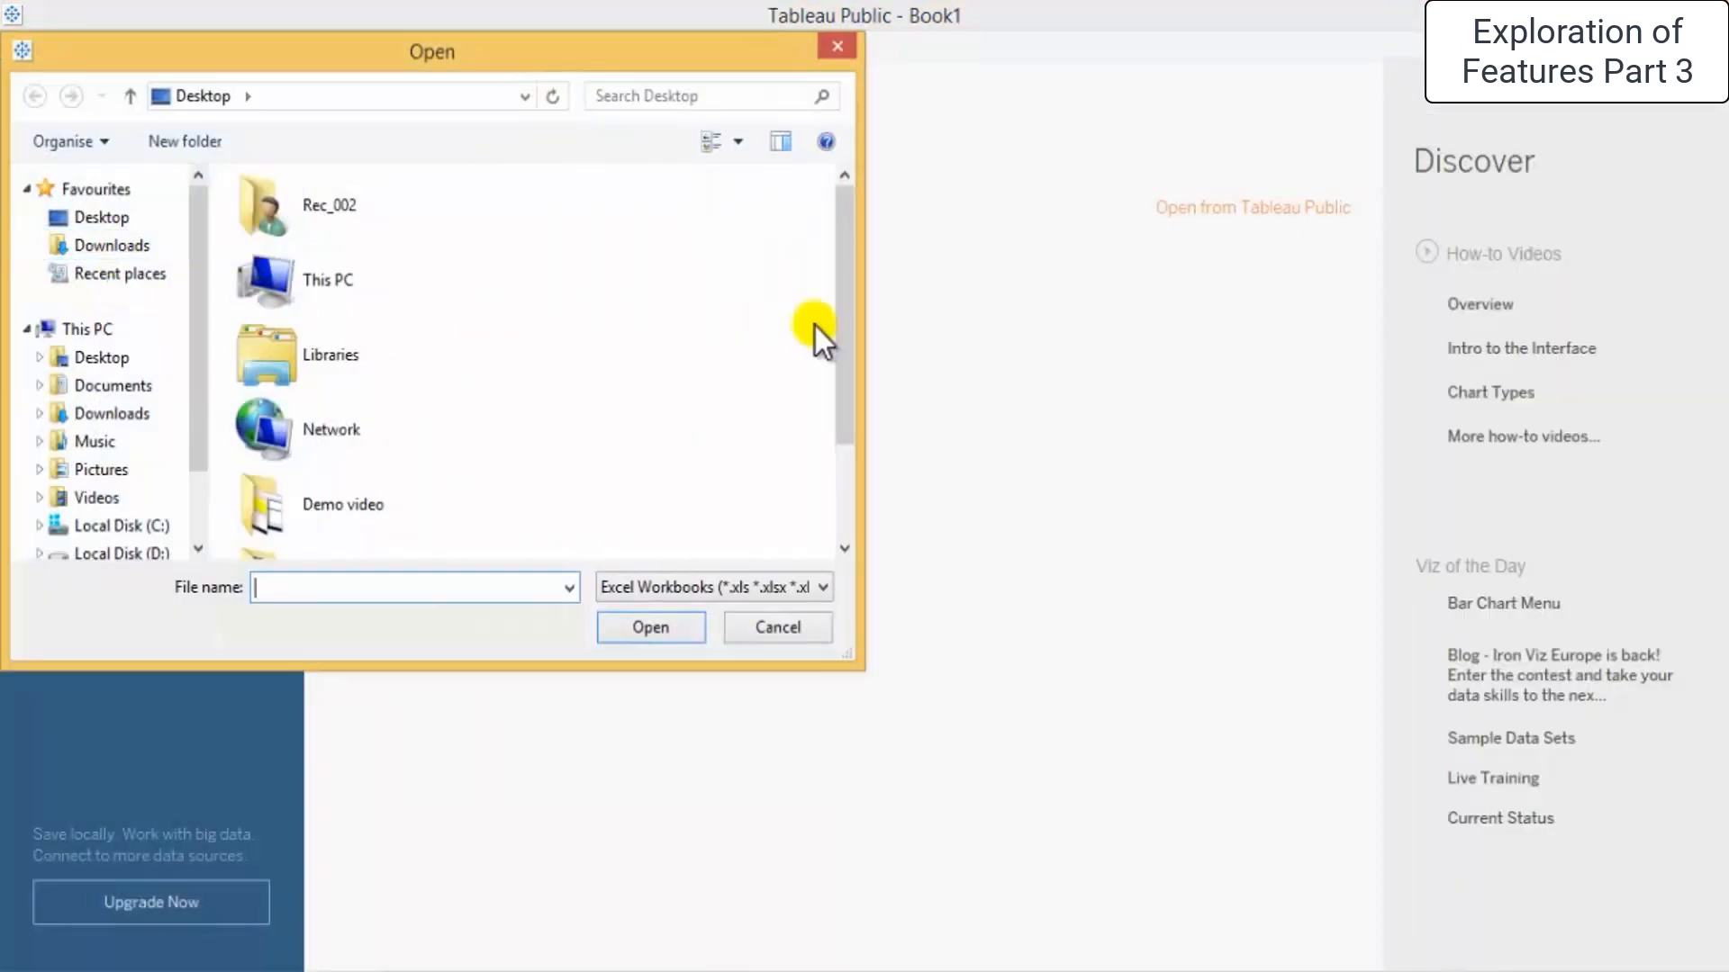
drag(852, 295, 855, 459)
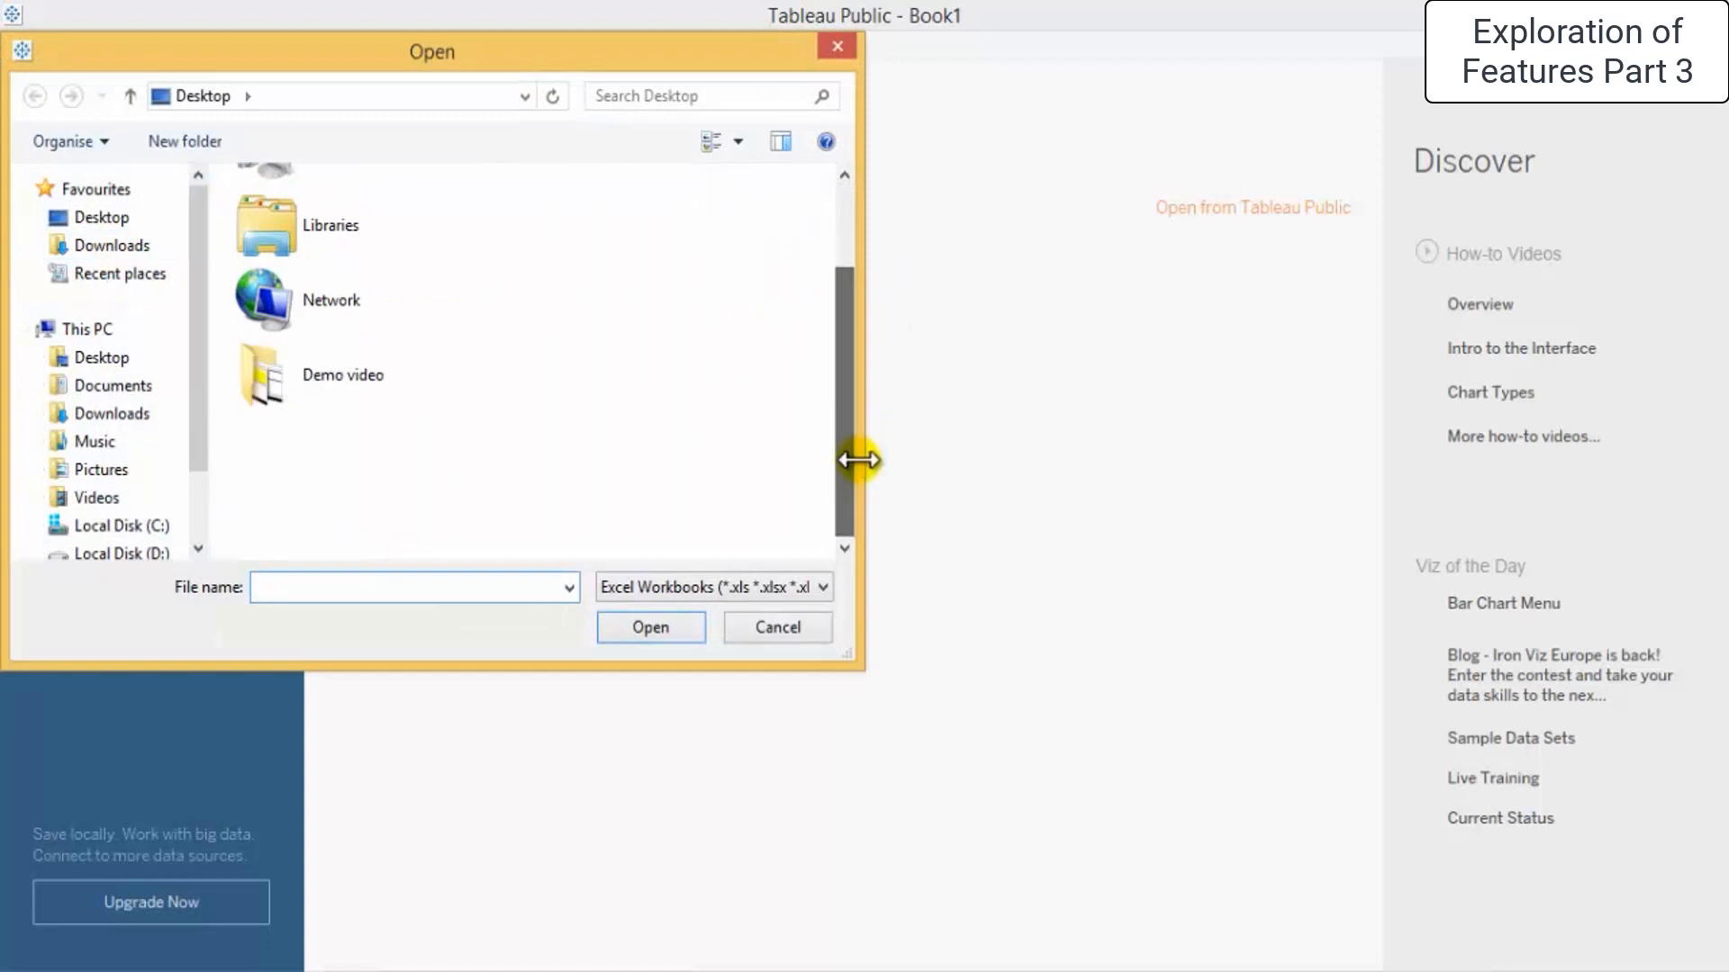
double_click(774, 51)
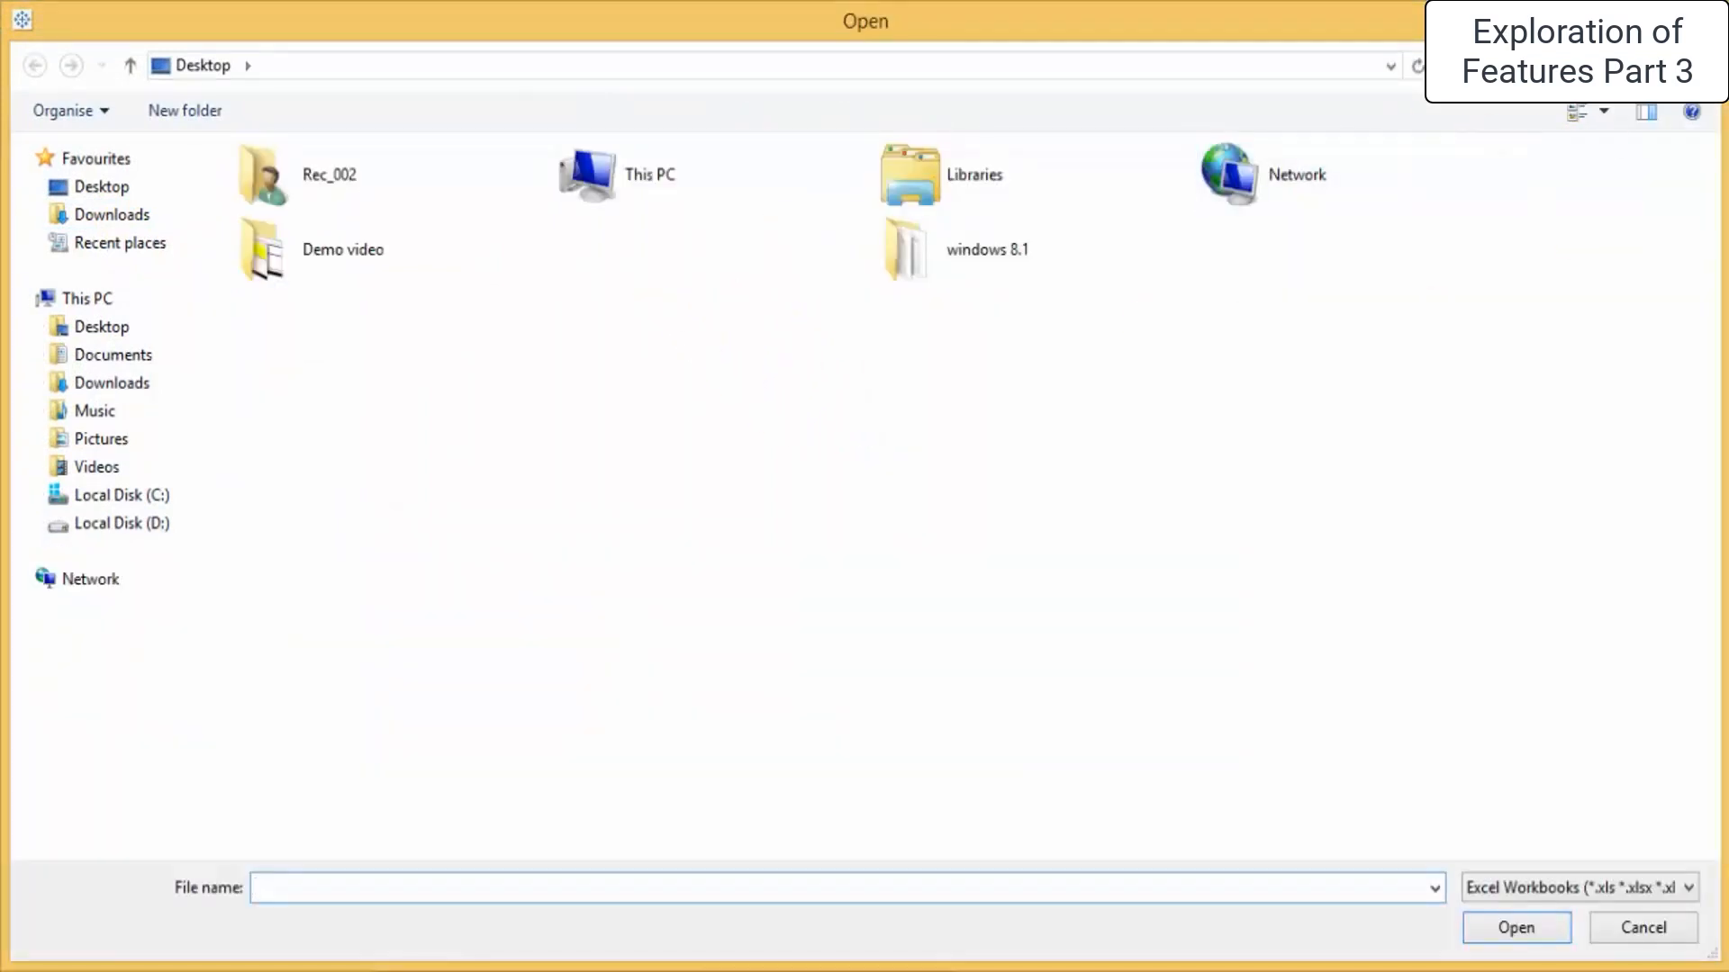
click(1687, 886)
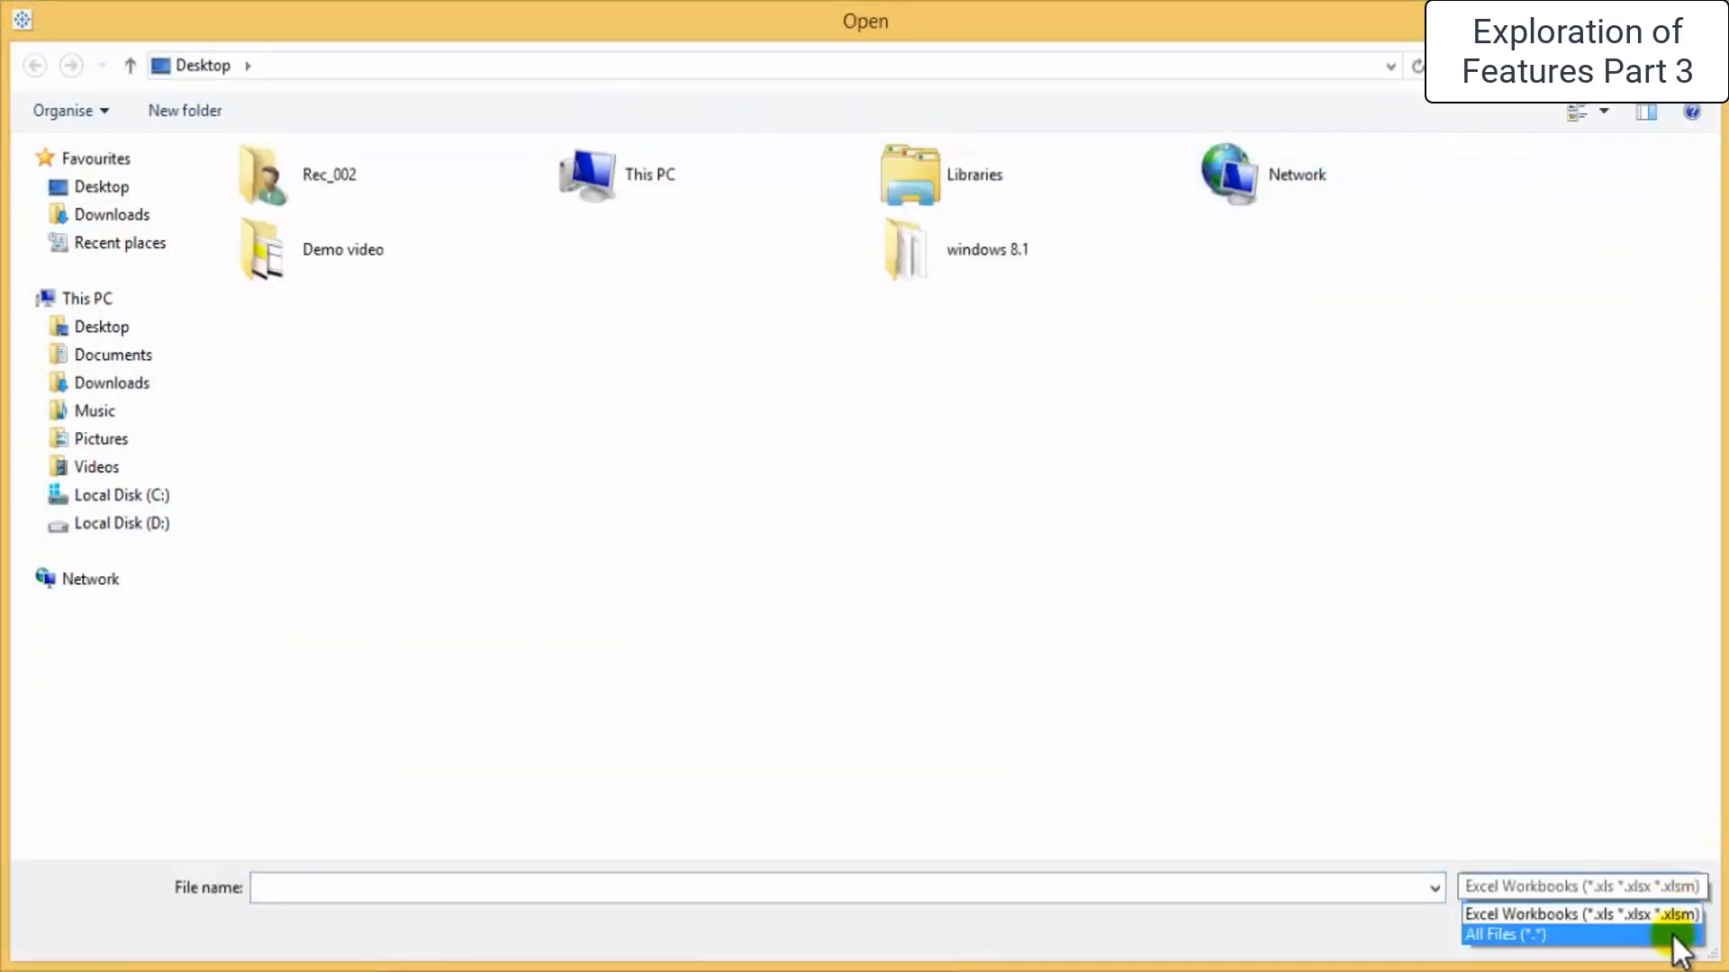
click(1673, 934)
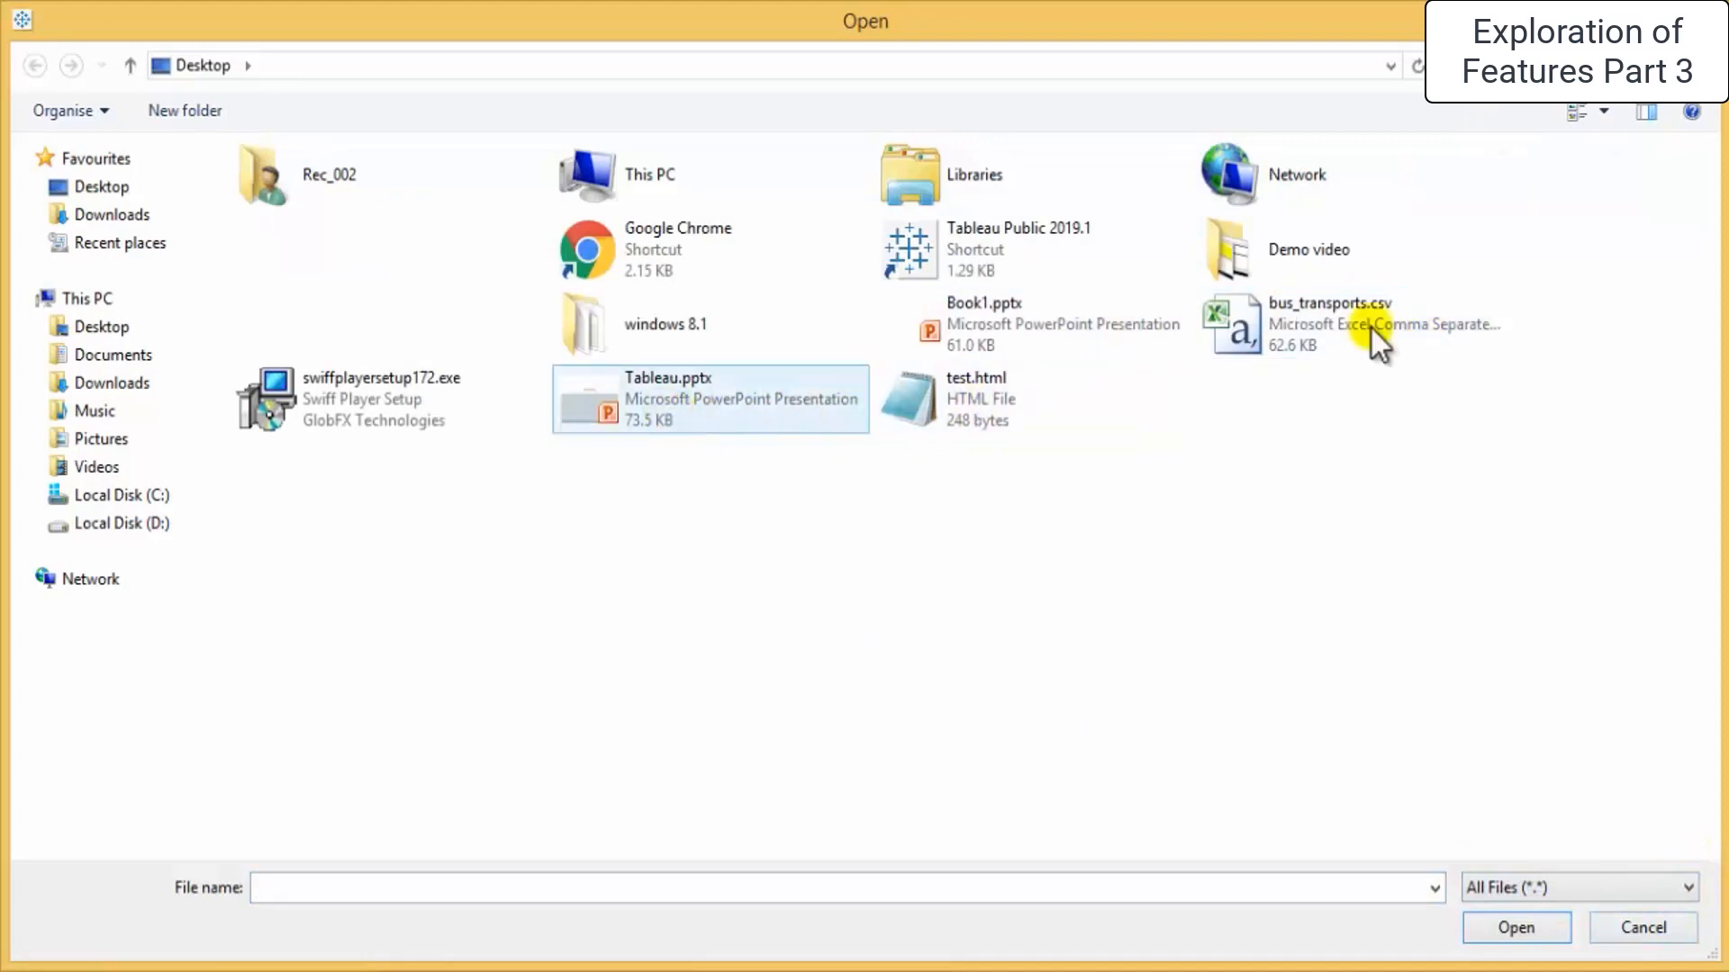
double_click(1403, 330)
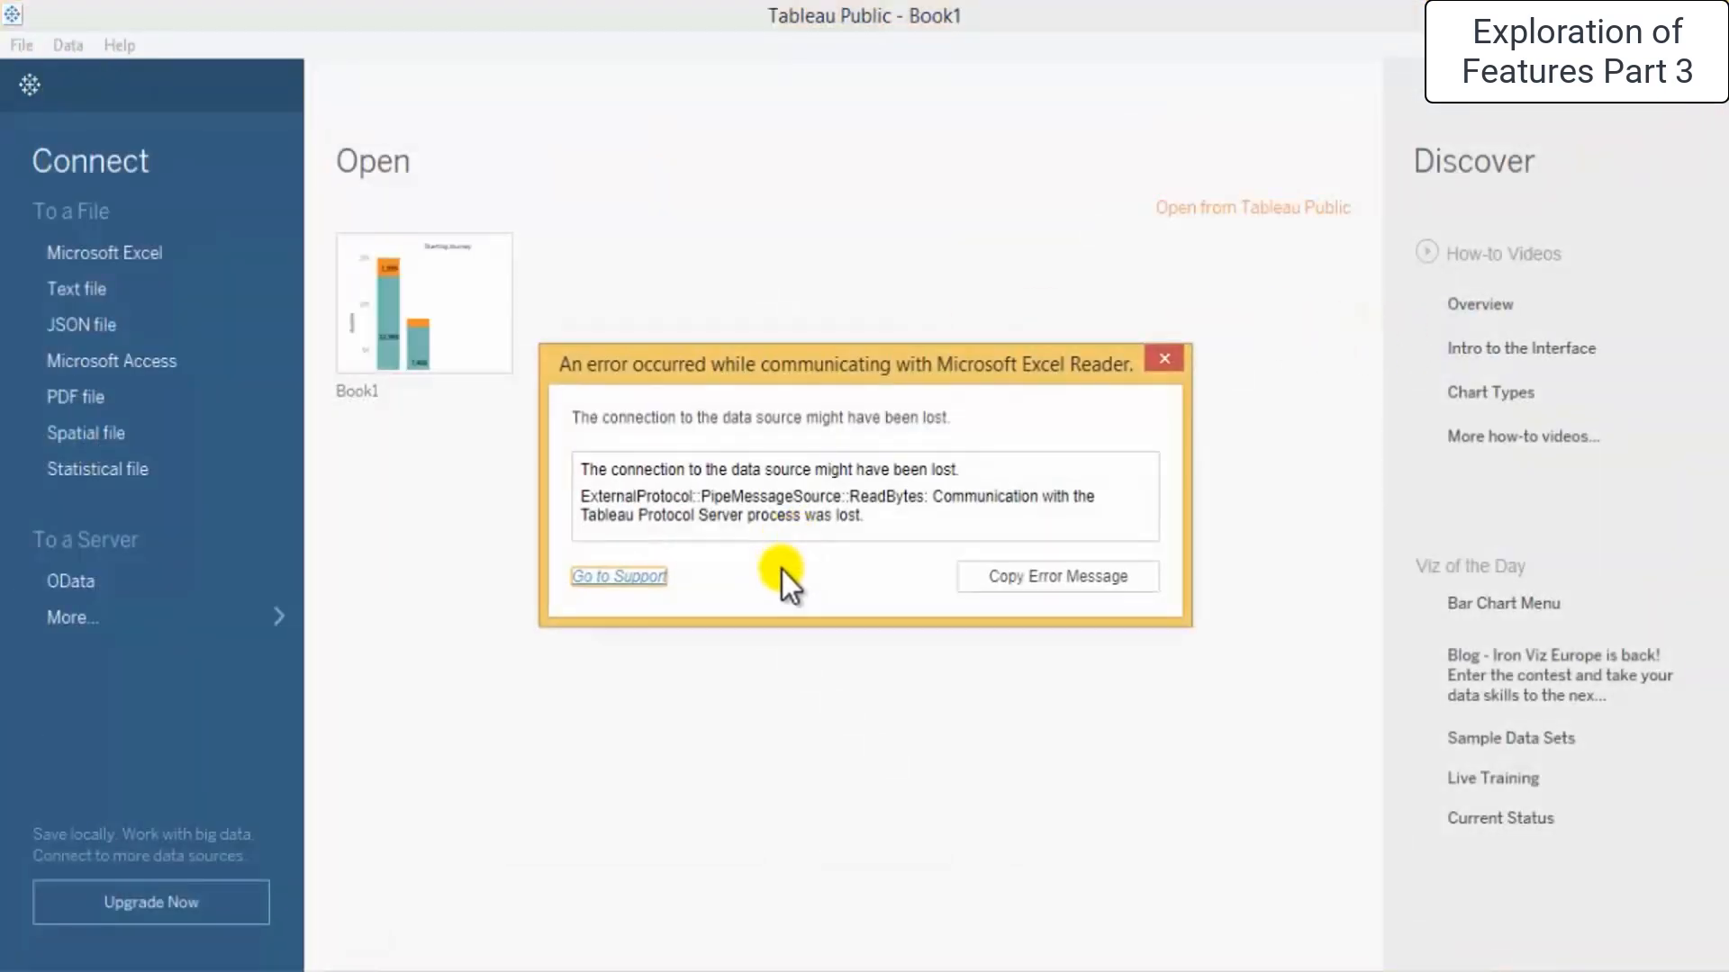
click(840, 688)
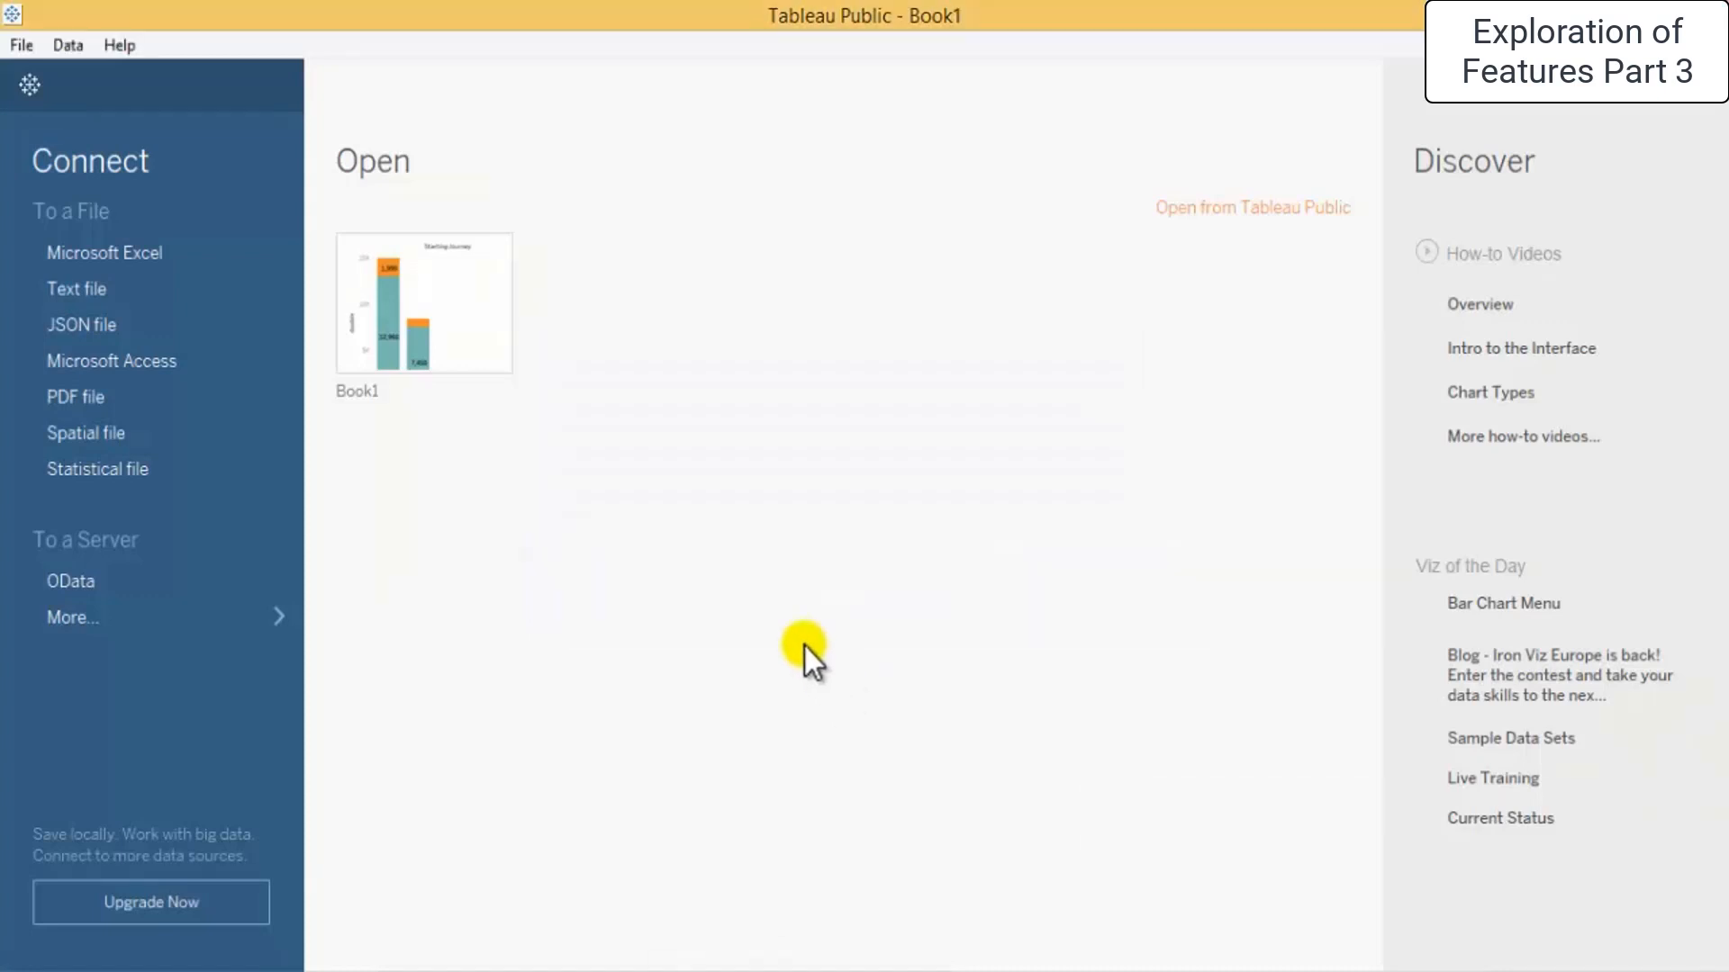
Connect the workbook to the Microsoft Excel file bus_transports.xlsx on the Desktop
click(23, 86)
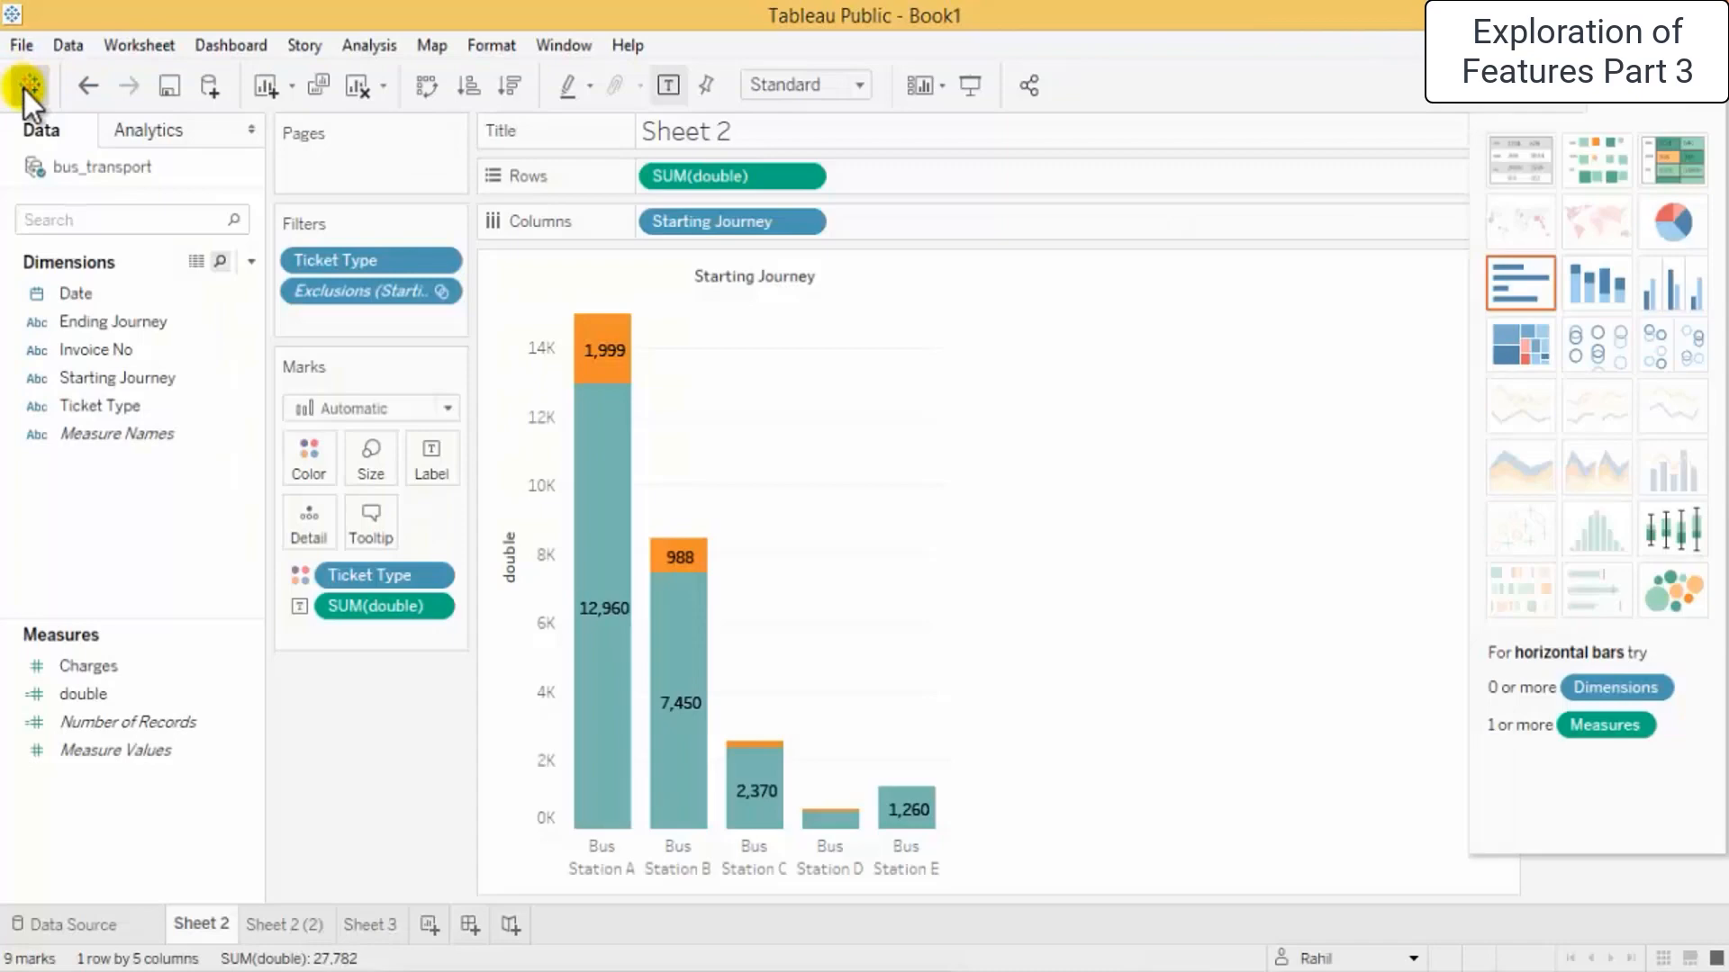
click(23, 83)
click(115, 256)
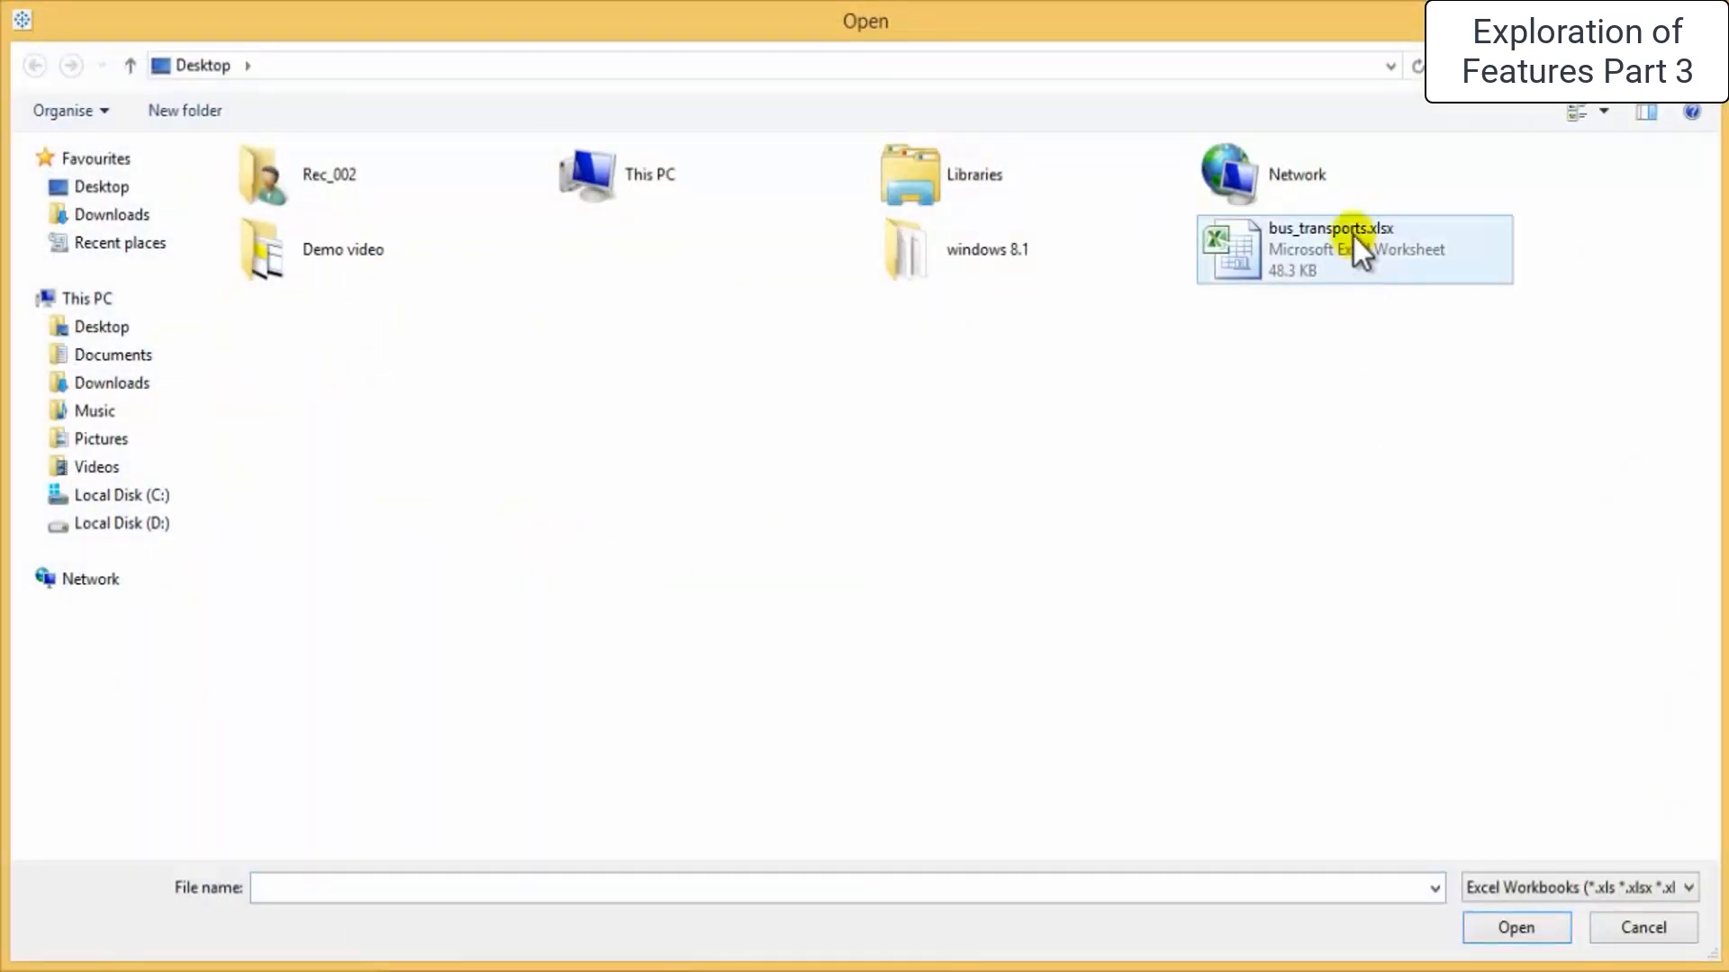
double_click(1353, 248)
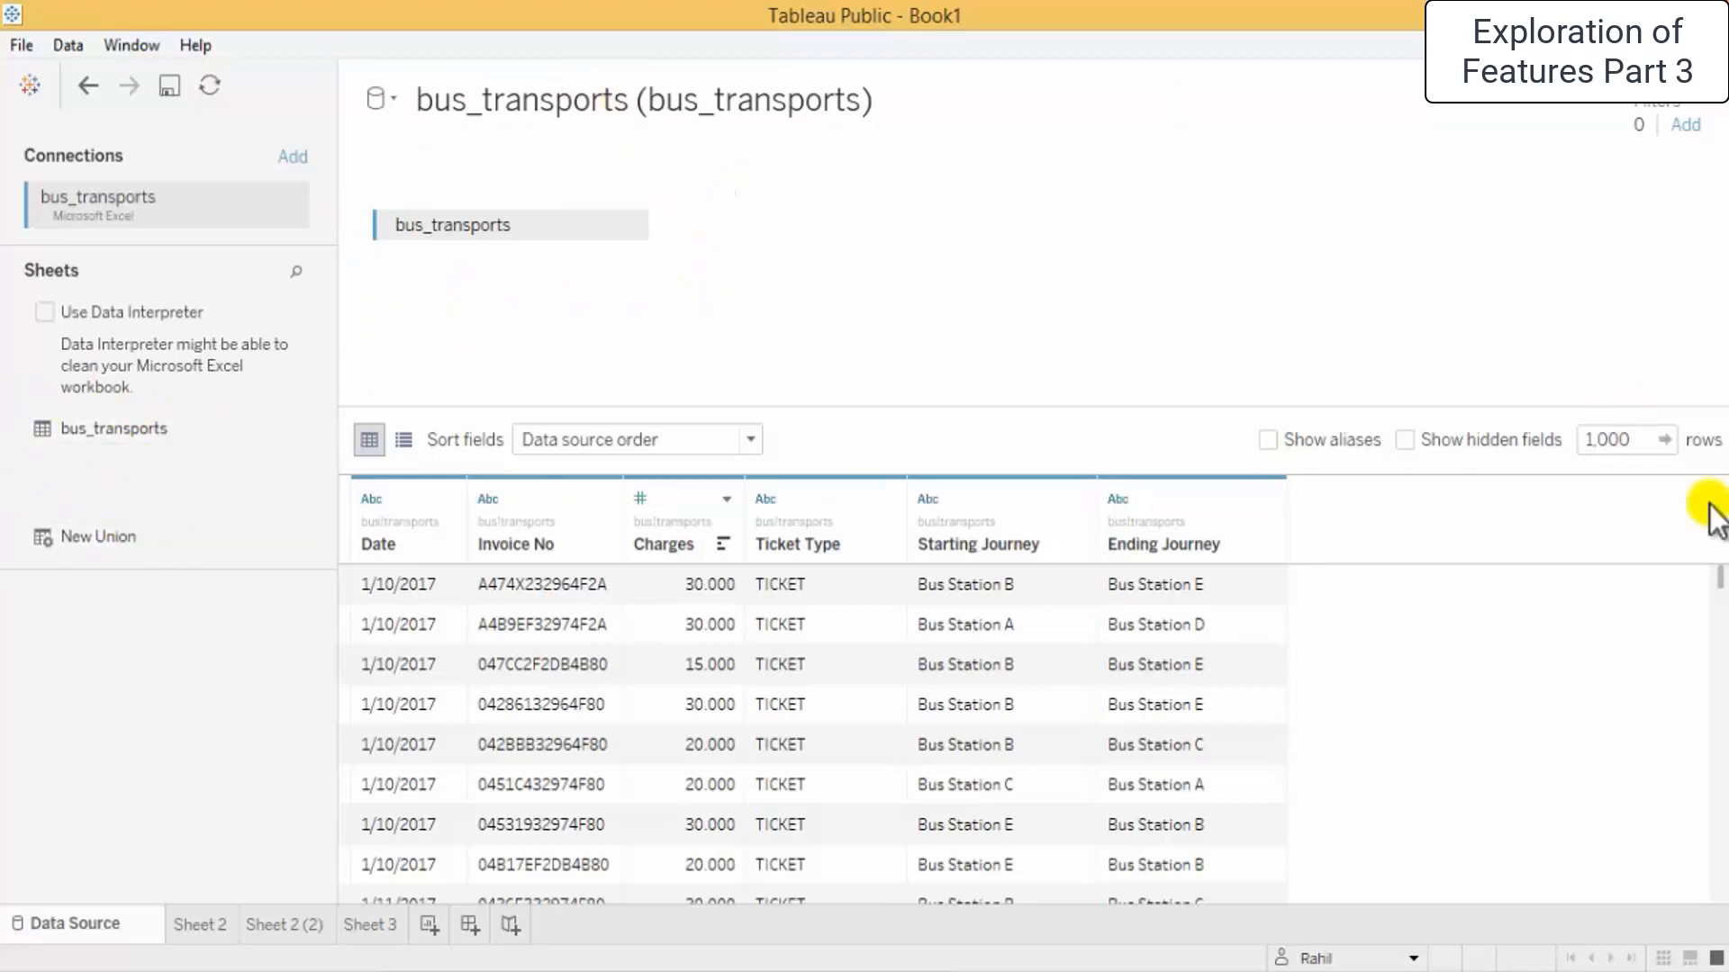
Look over the bus_transports data rows and its fields in Sheet 3, and return to Sheet 2
drag(1720, 581, 1683, 559)
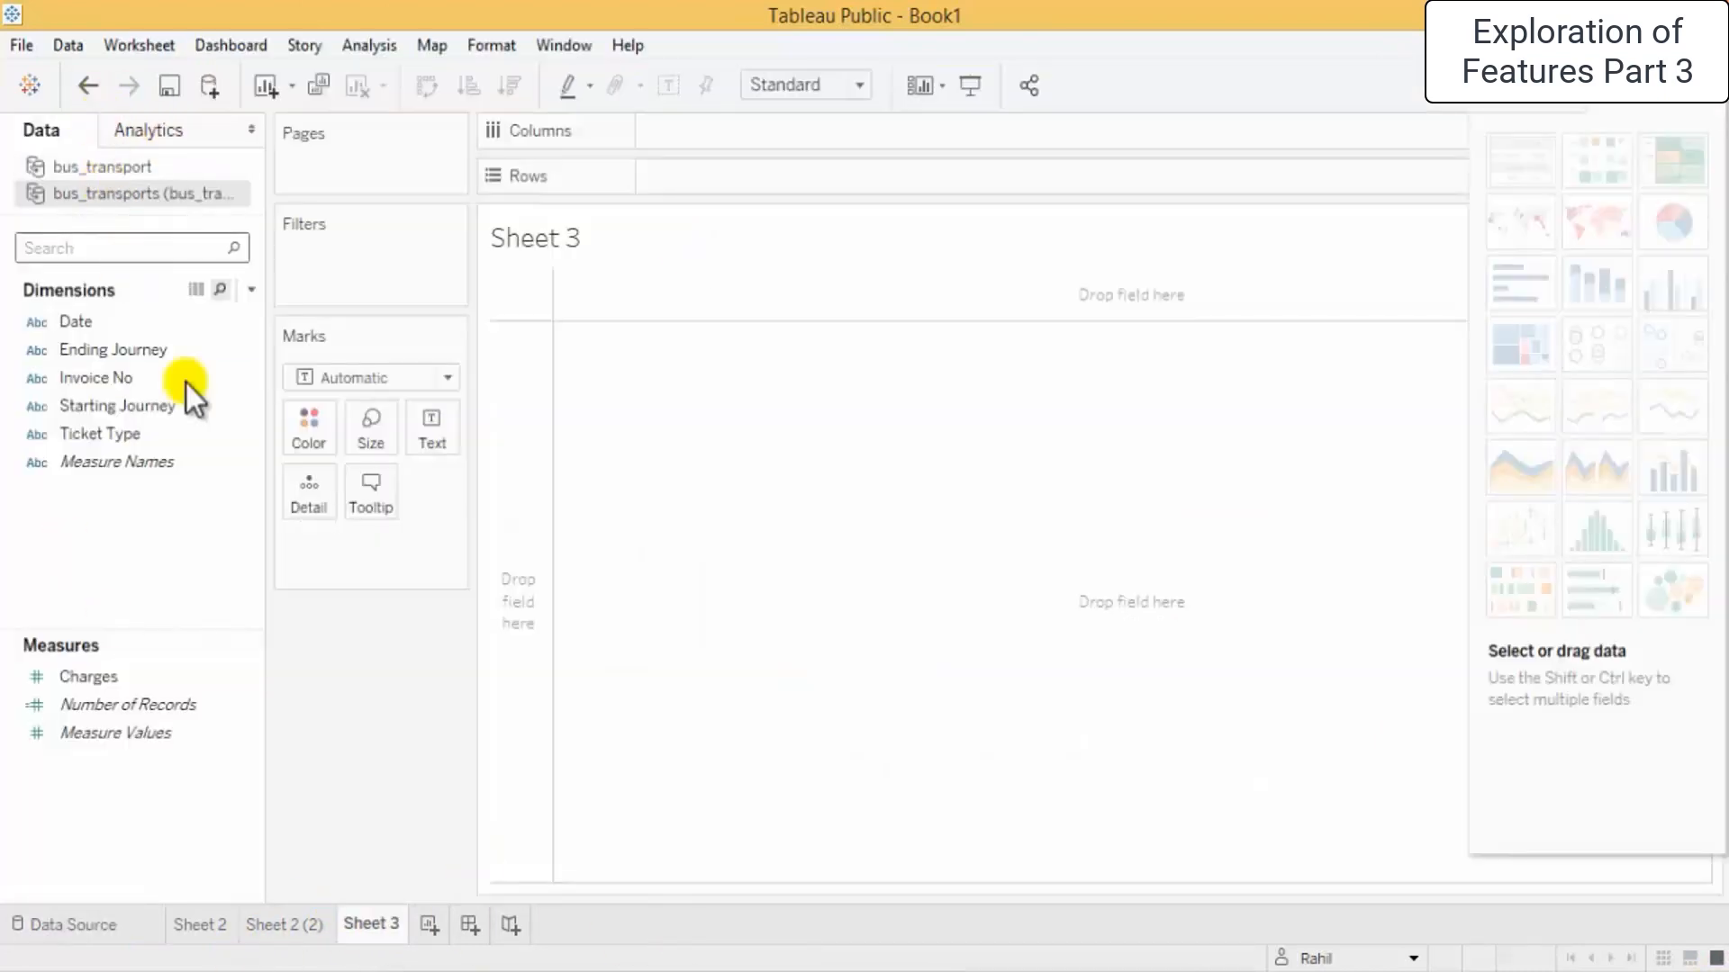
click(200, 924)
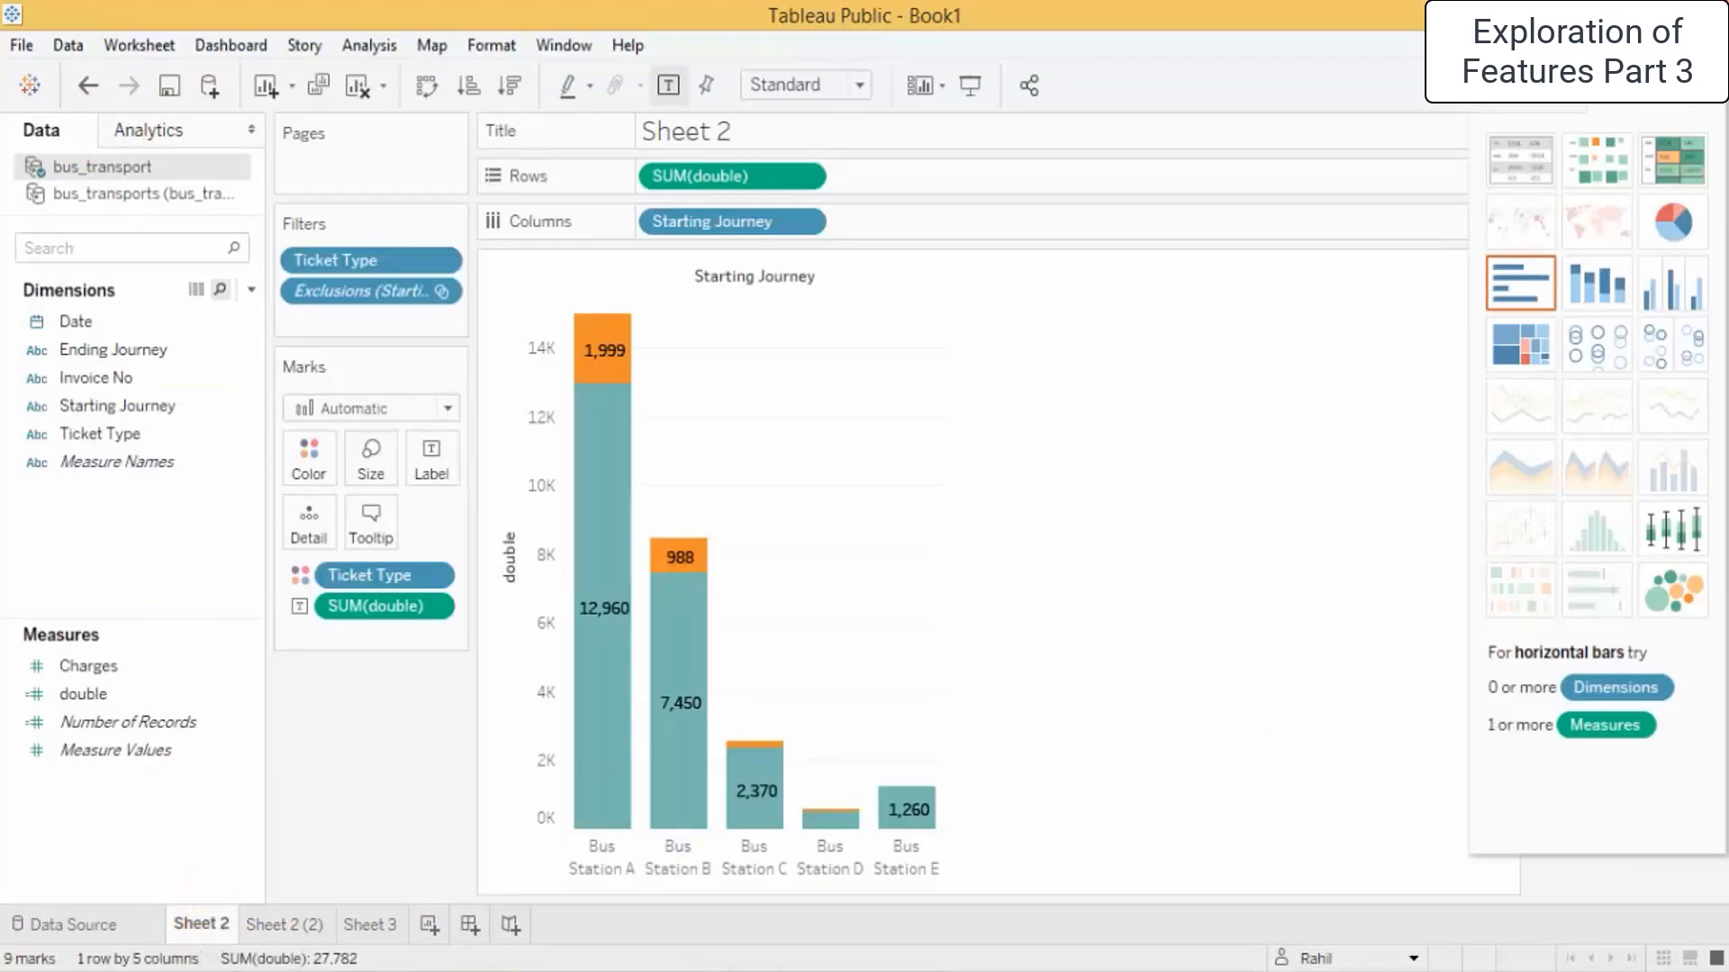
mouse_move(362, 941)
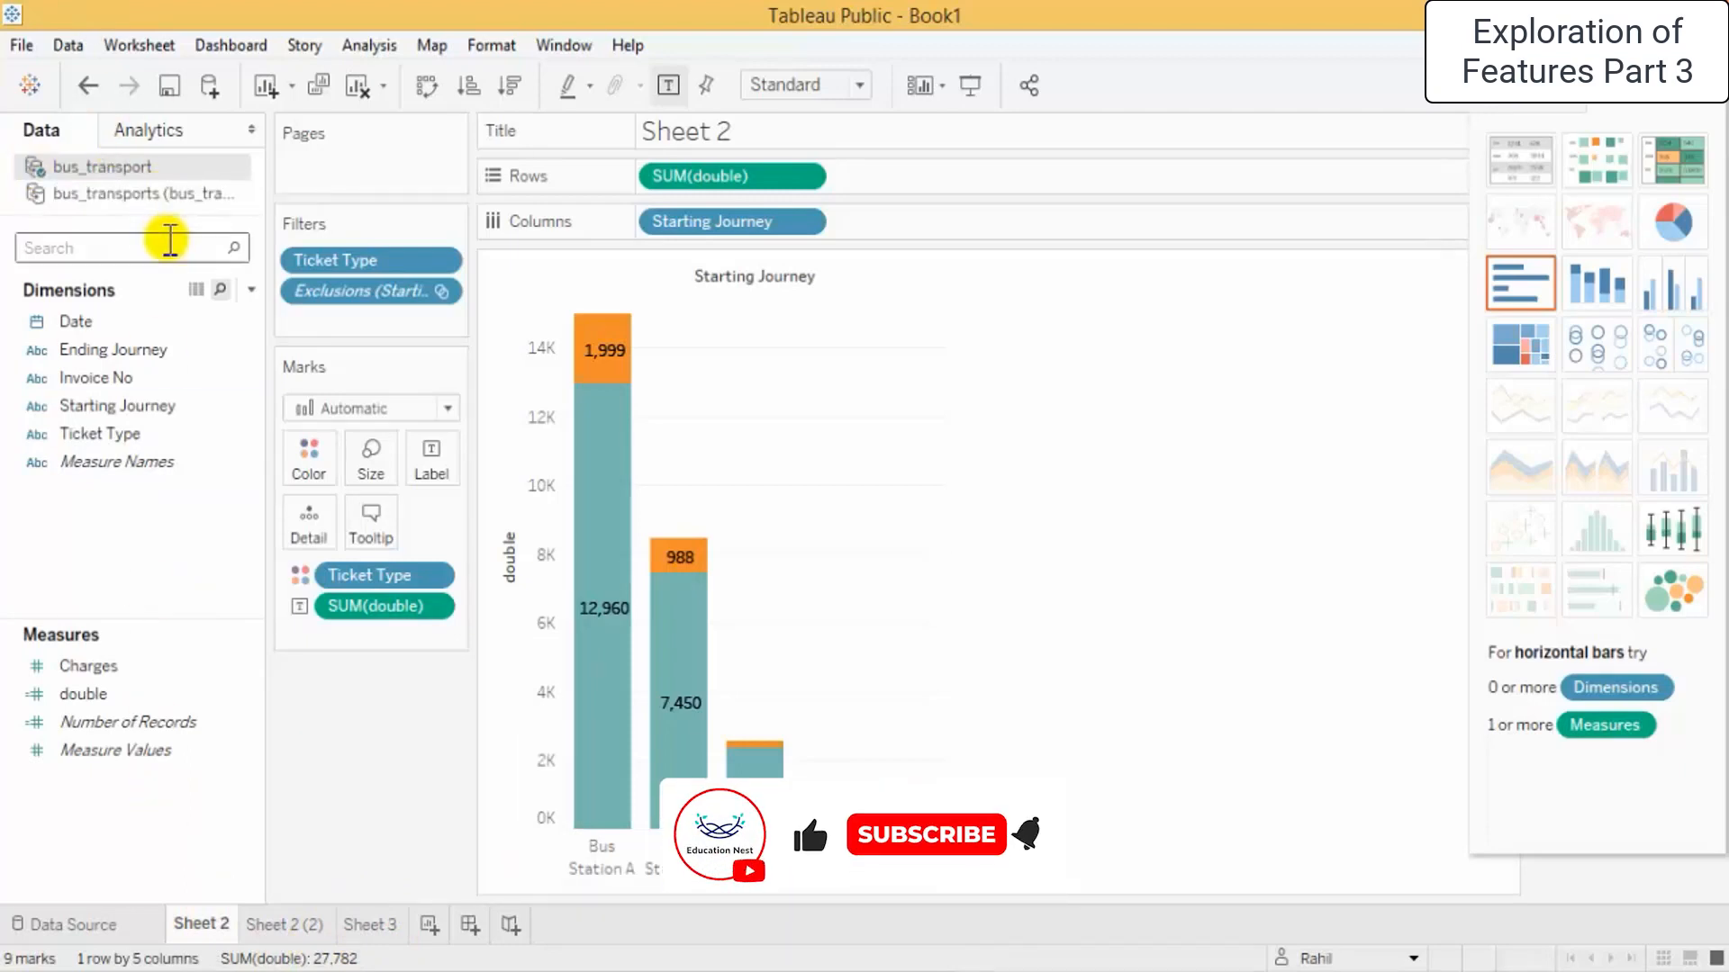
Compare the fields of the bus_transport and bus_transports data sources by alternating between them on Sheet 2
click(149, 193)
click(122, 171)
click(131, 194)
click(110, 169)
click(125, 187)
click(124, 171)
click(138, 197)
click(124, 174)
click(138, 192)
click(131, 171)
click(141, 196)
click(127, 168)
click(139, 190)
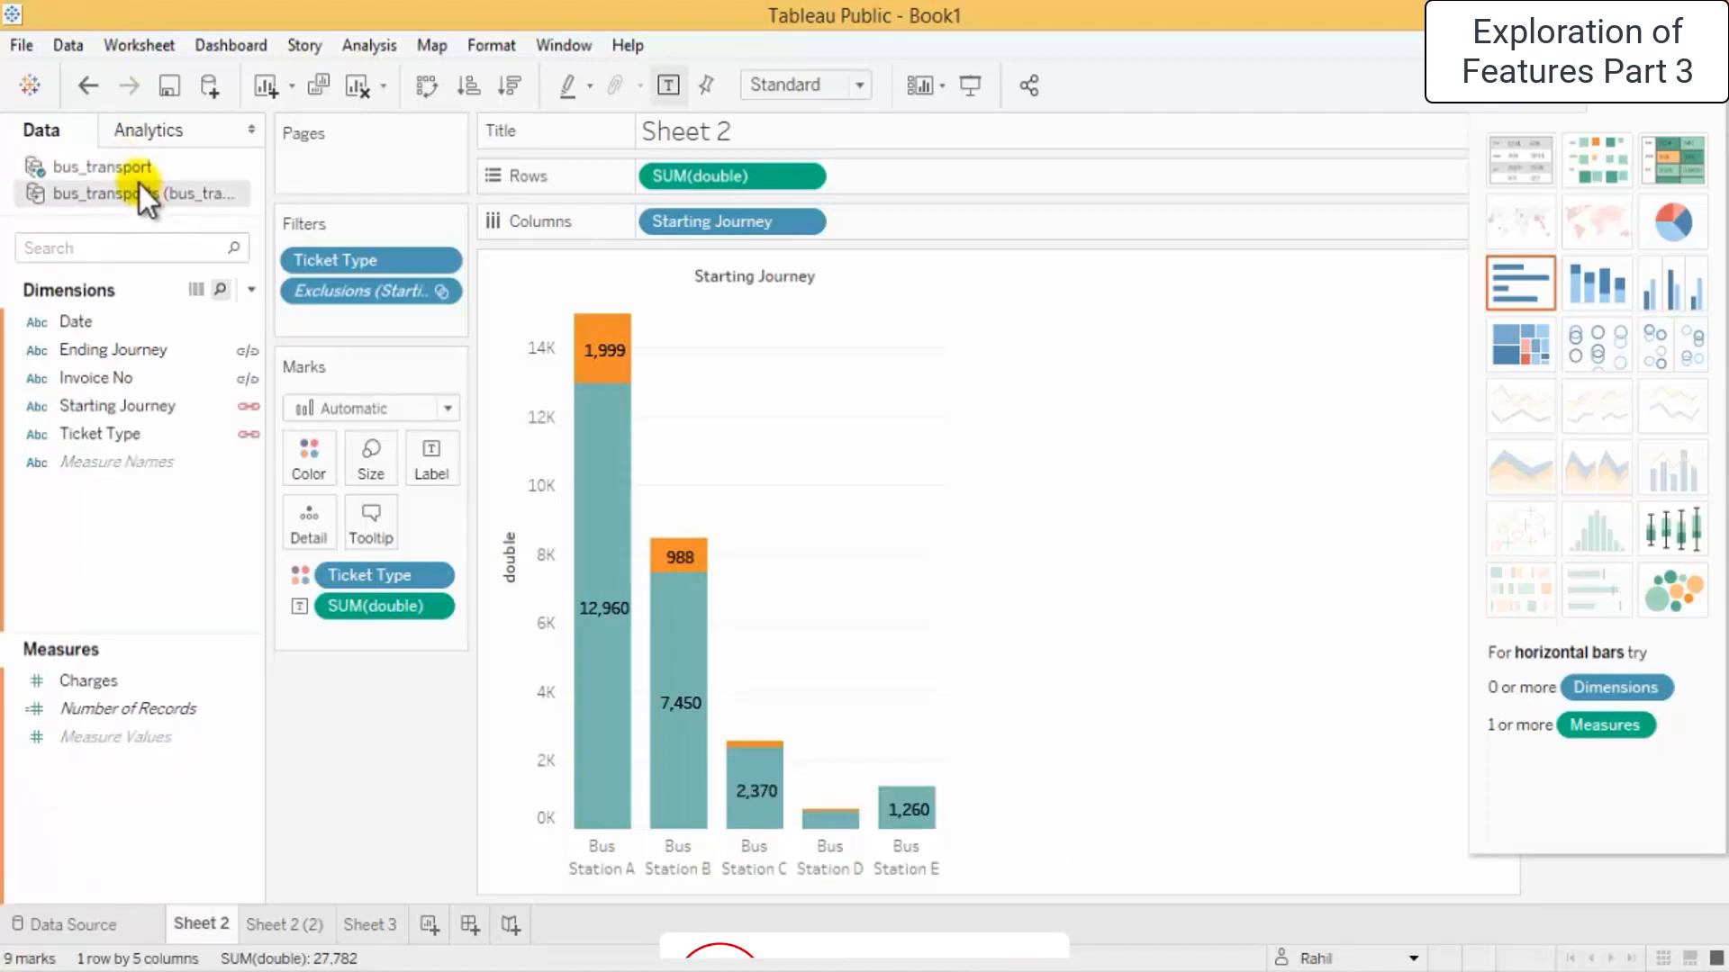
click(131, 171)
click(154, 198)
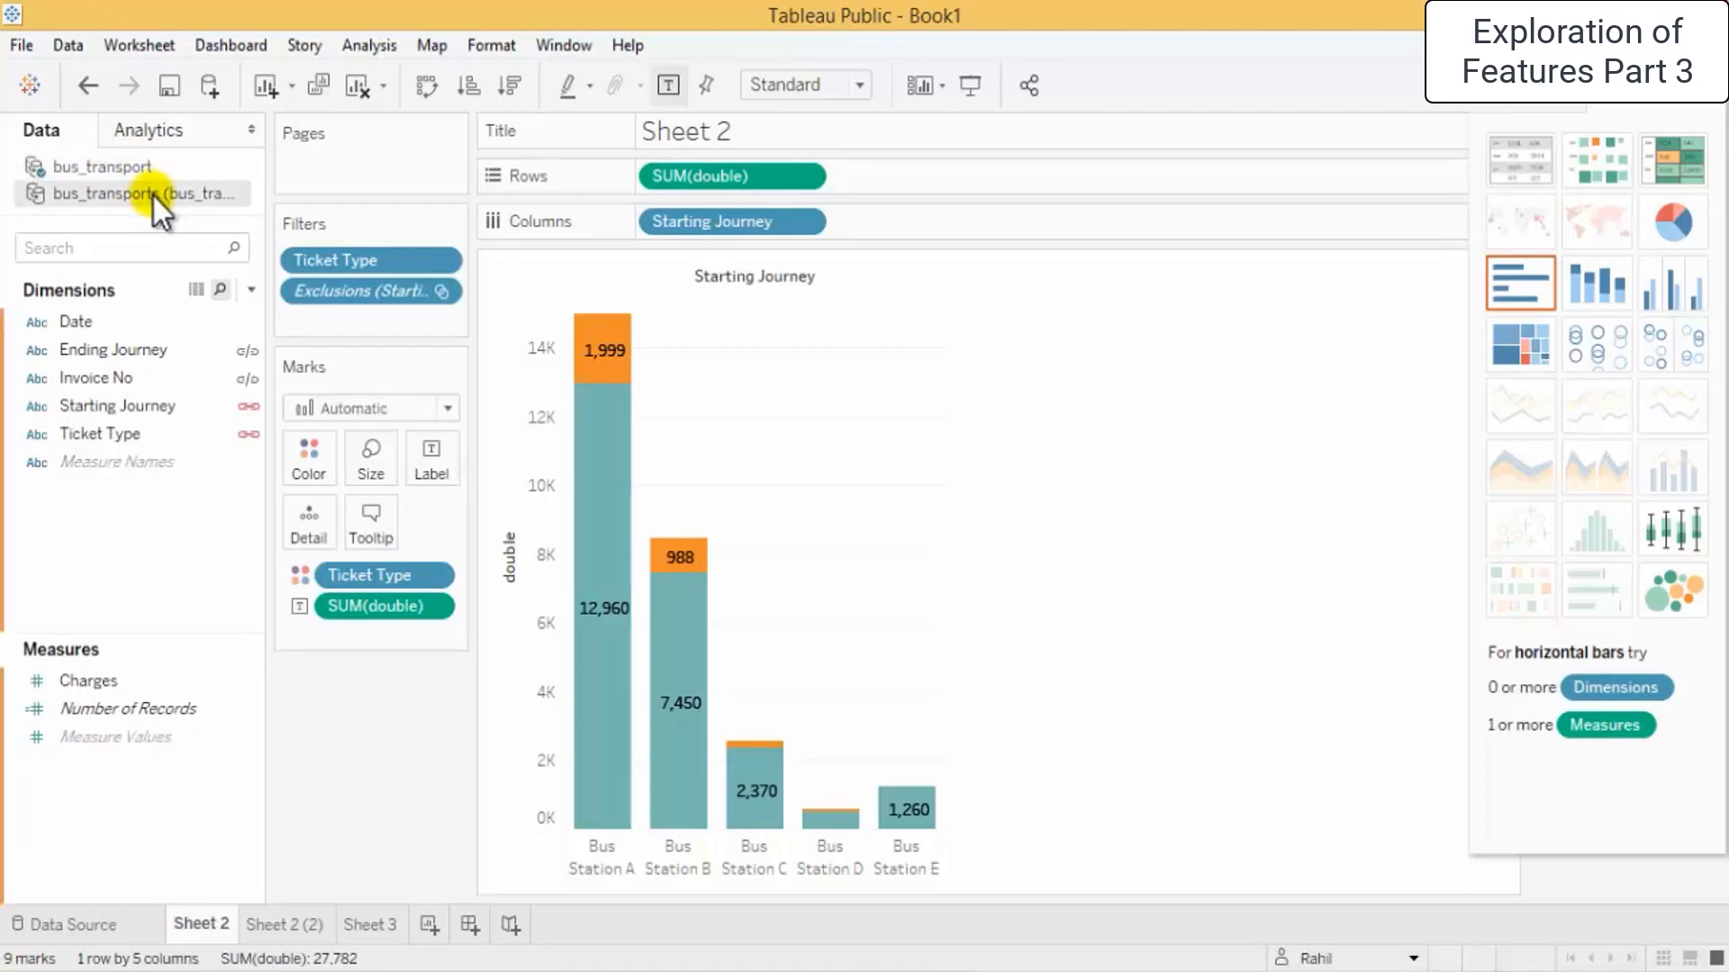
Examine the dimensions of the bus_transports source and the linking fields Starting Journey and Ticket Type against the bus_transport source
click(132, 749)
click(112, 803)
click(105, 369)
click(115, 411)
click(120, 436)
click(122, 461)
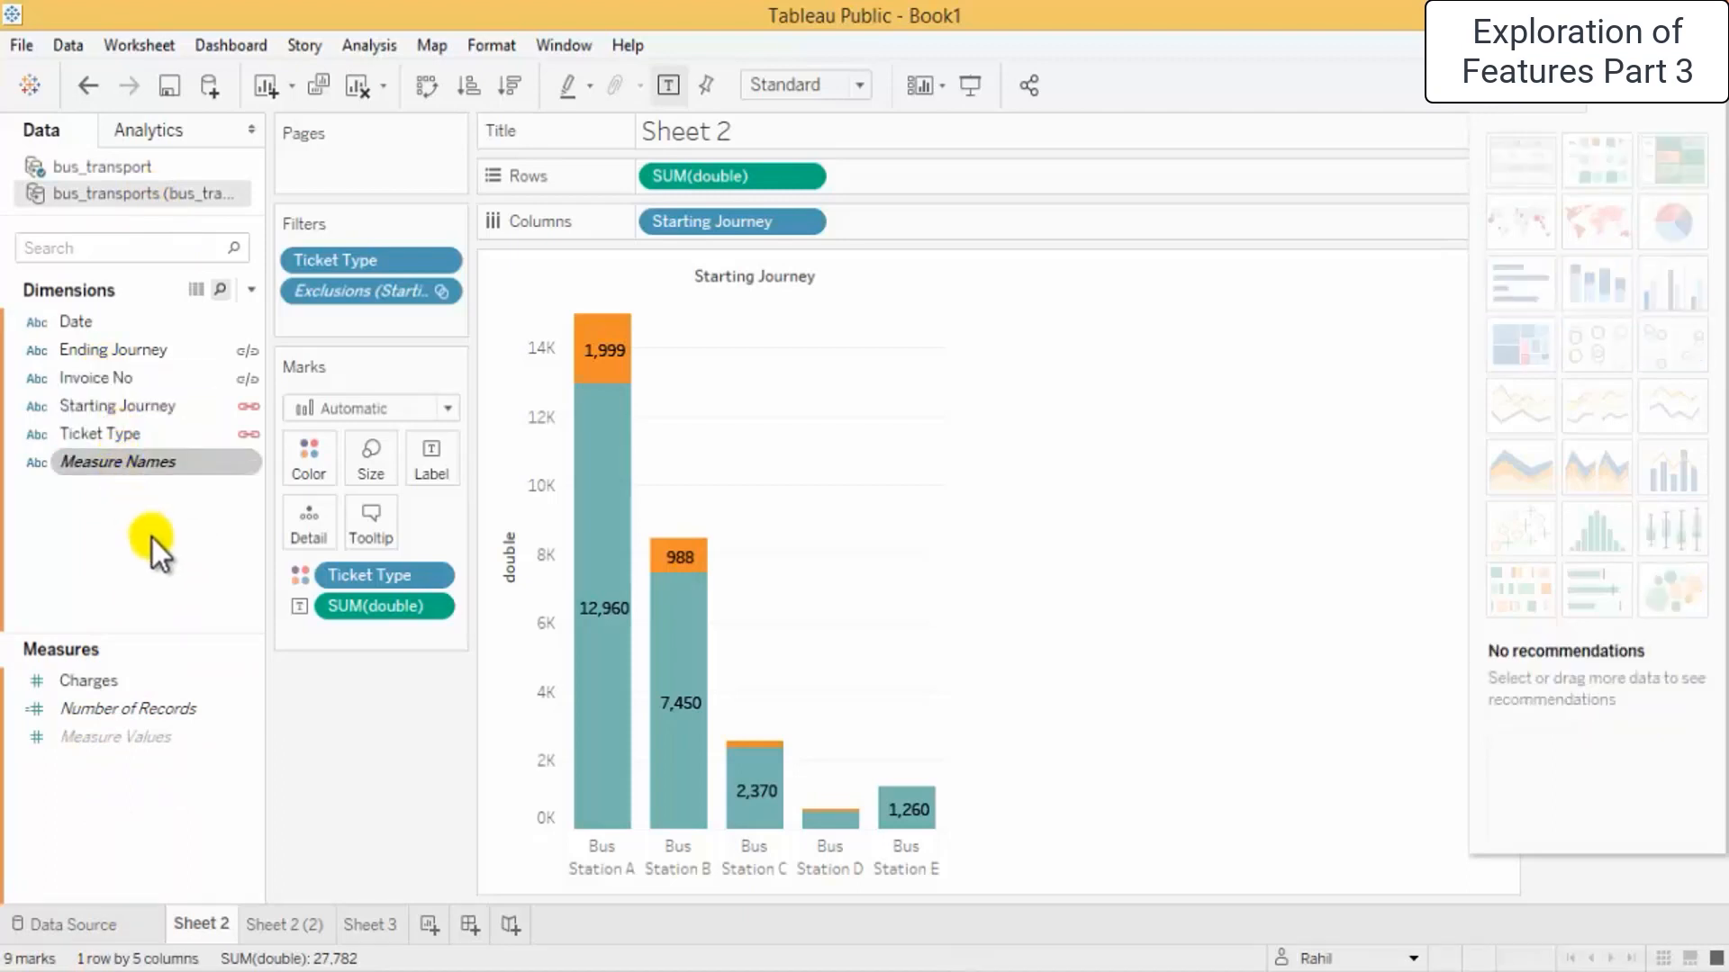
click(95, 412)
click(106, 438)
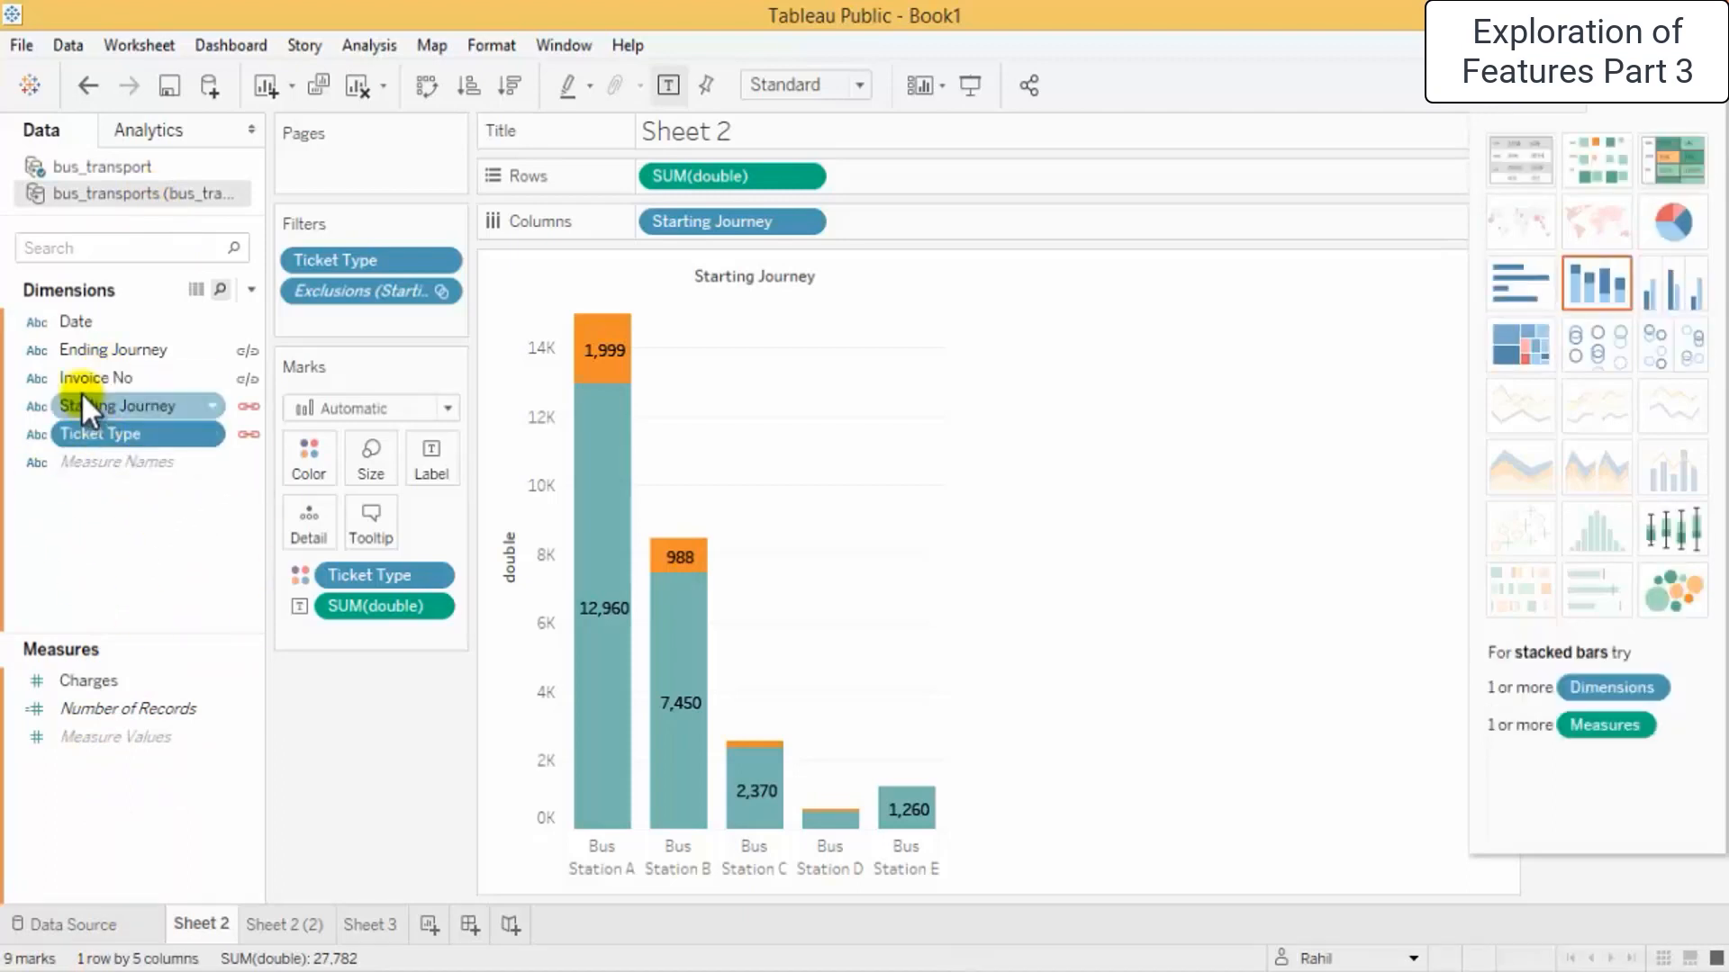
click(99, 167)
click(140, 195)
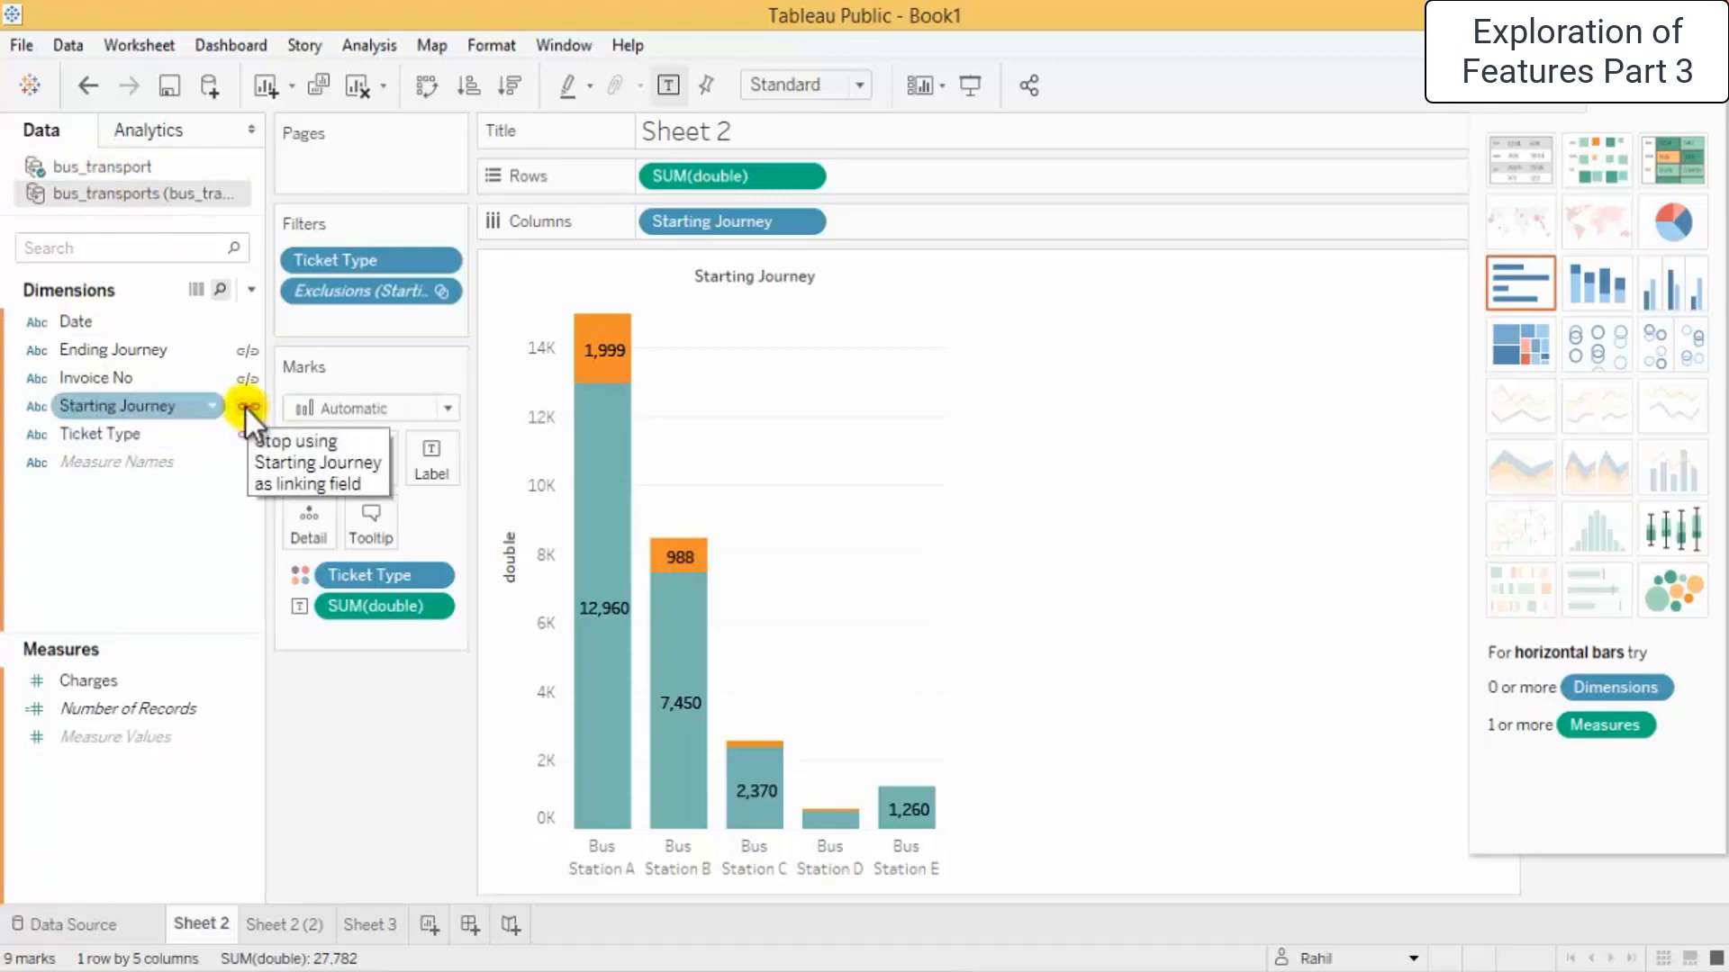
click(249, 435)
click(112, 171)
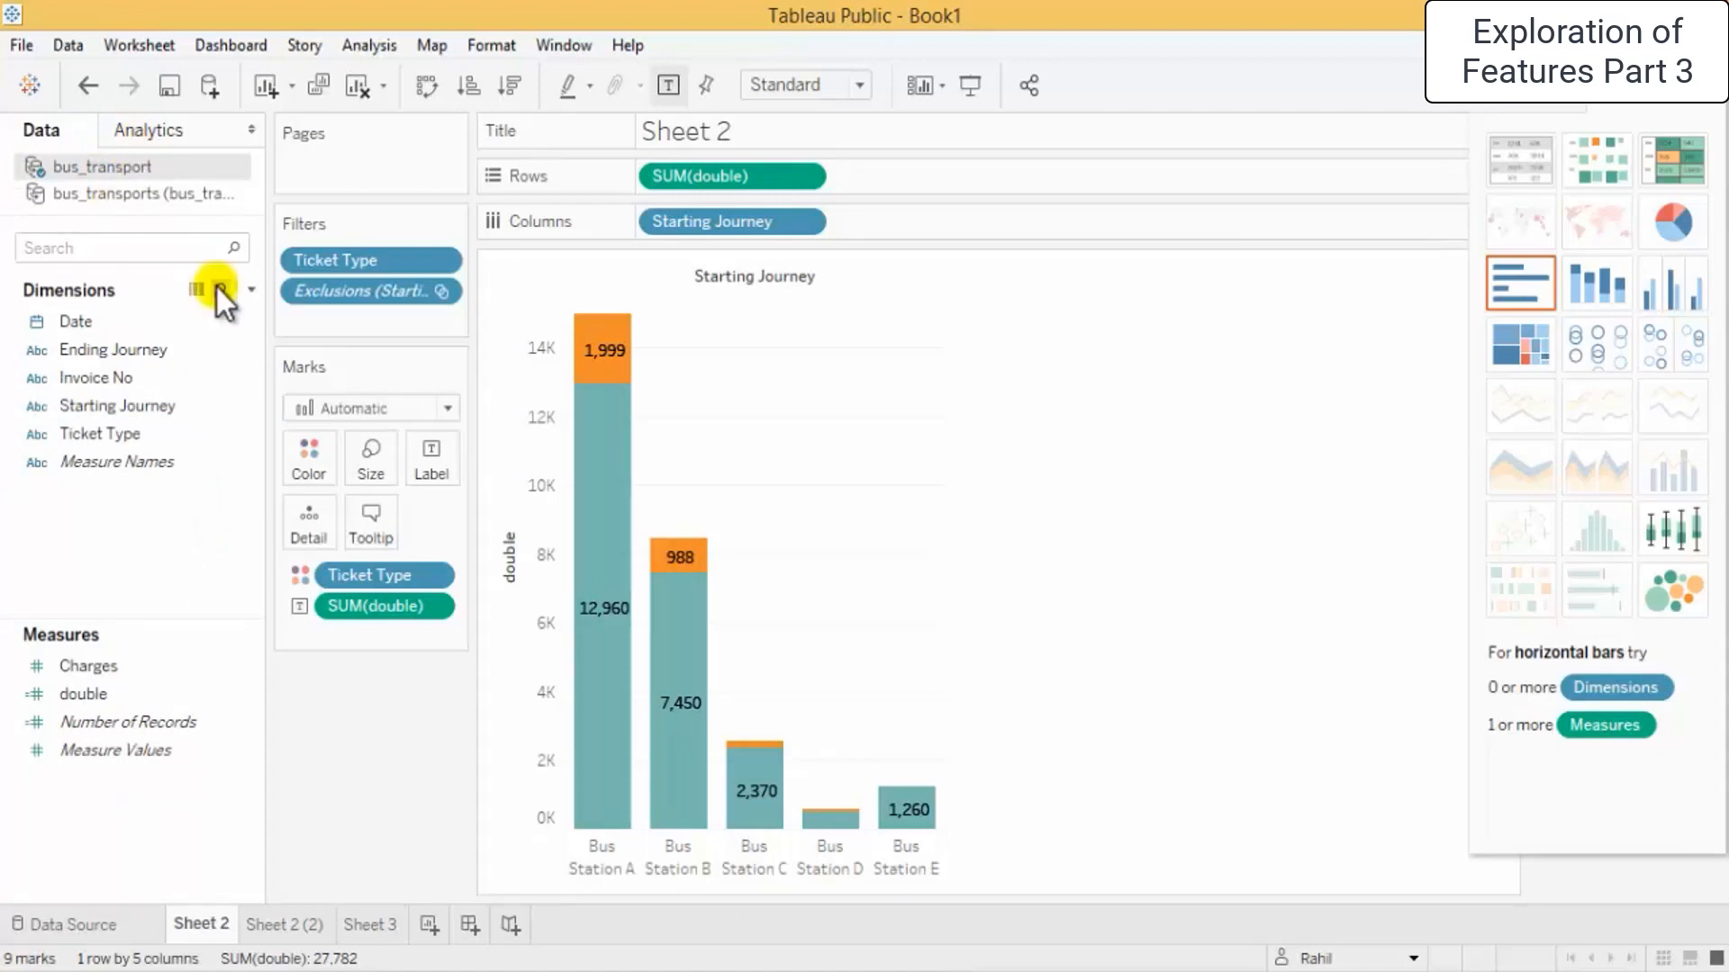
click(151, 192)
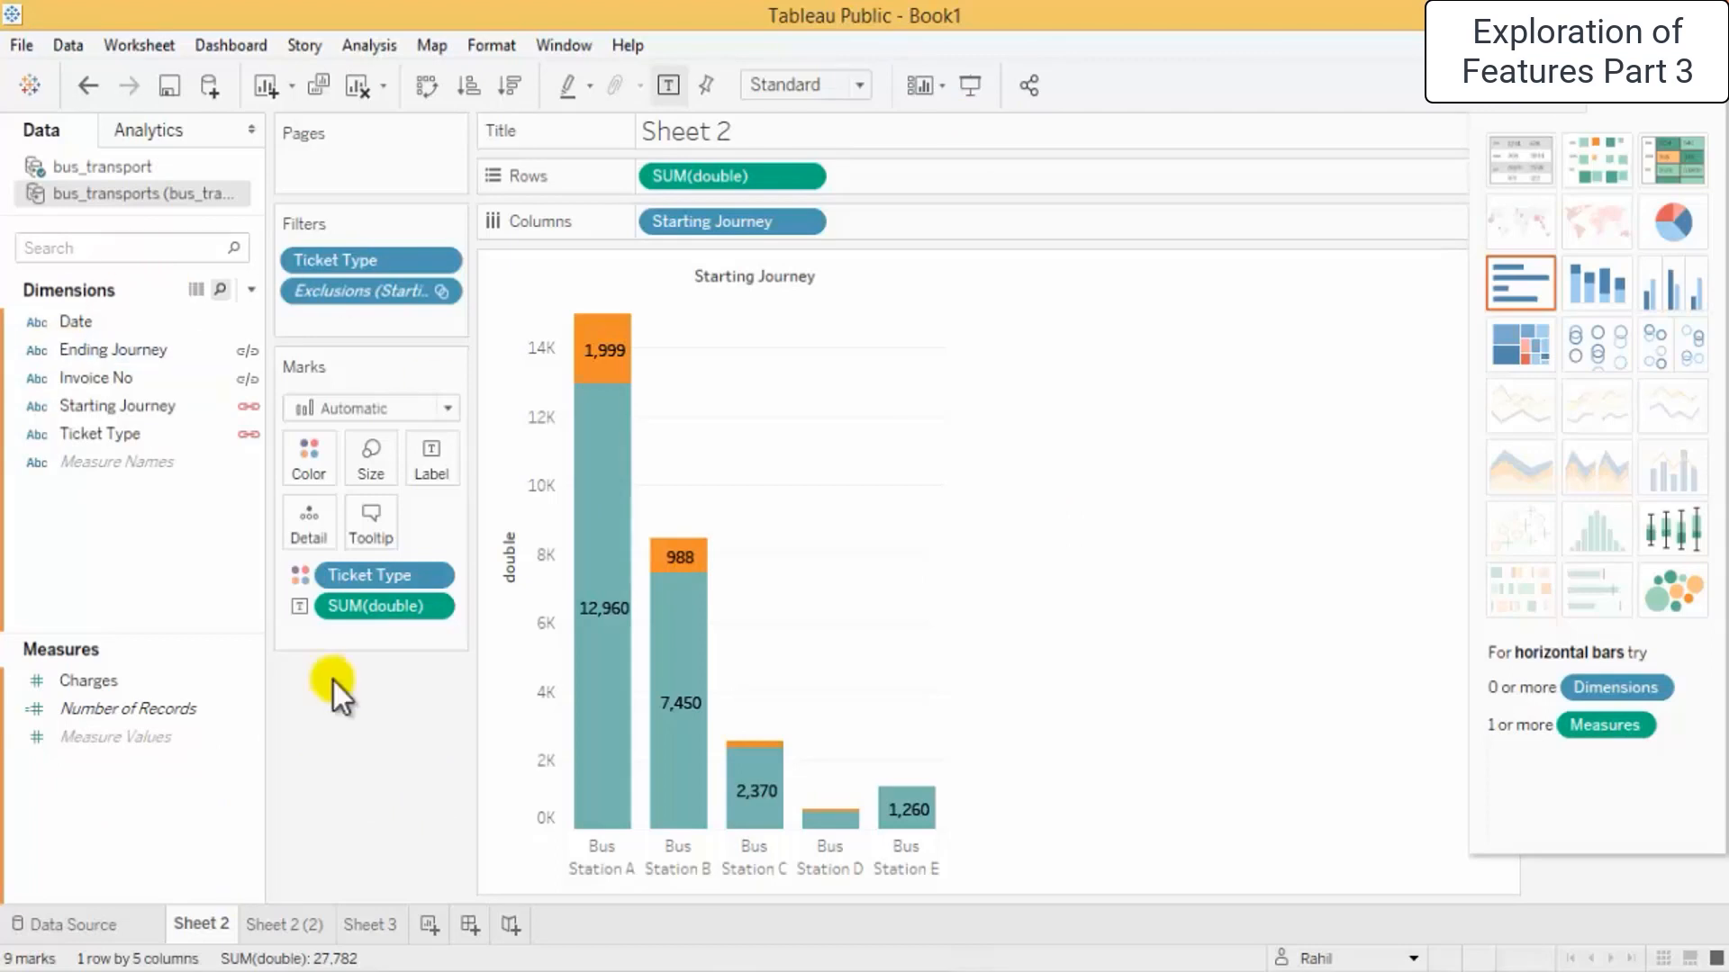
Close the bus_transports data source in the workbook
click(83, 170)
click(88, 185)
click(96, 173)
click(106, 195)
click(106, 174)
click(116, 199)
click(151, 165)
click(185, 194)
right_click(182, 198)
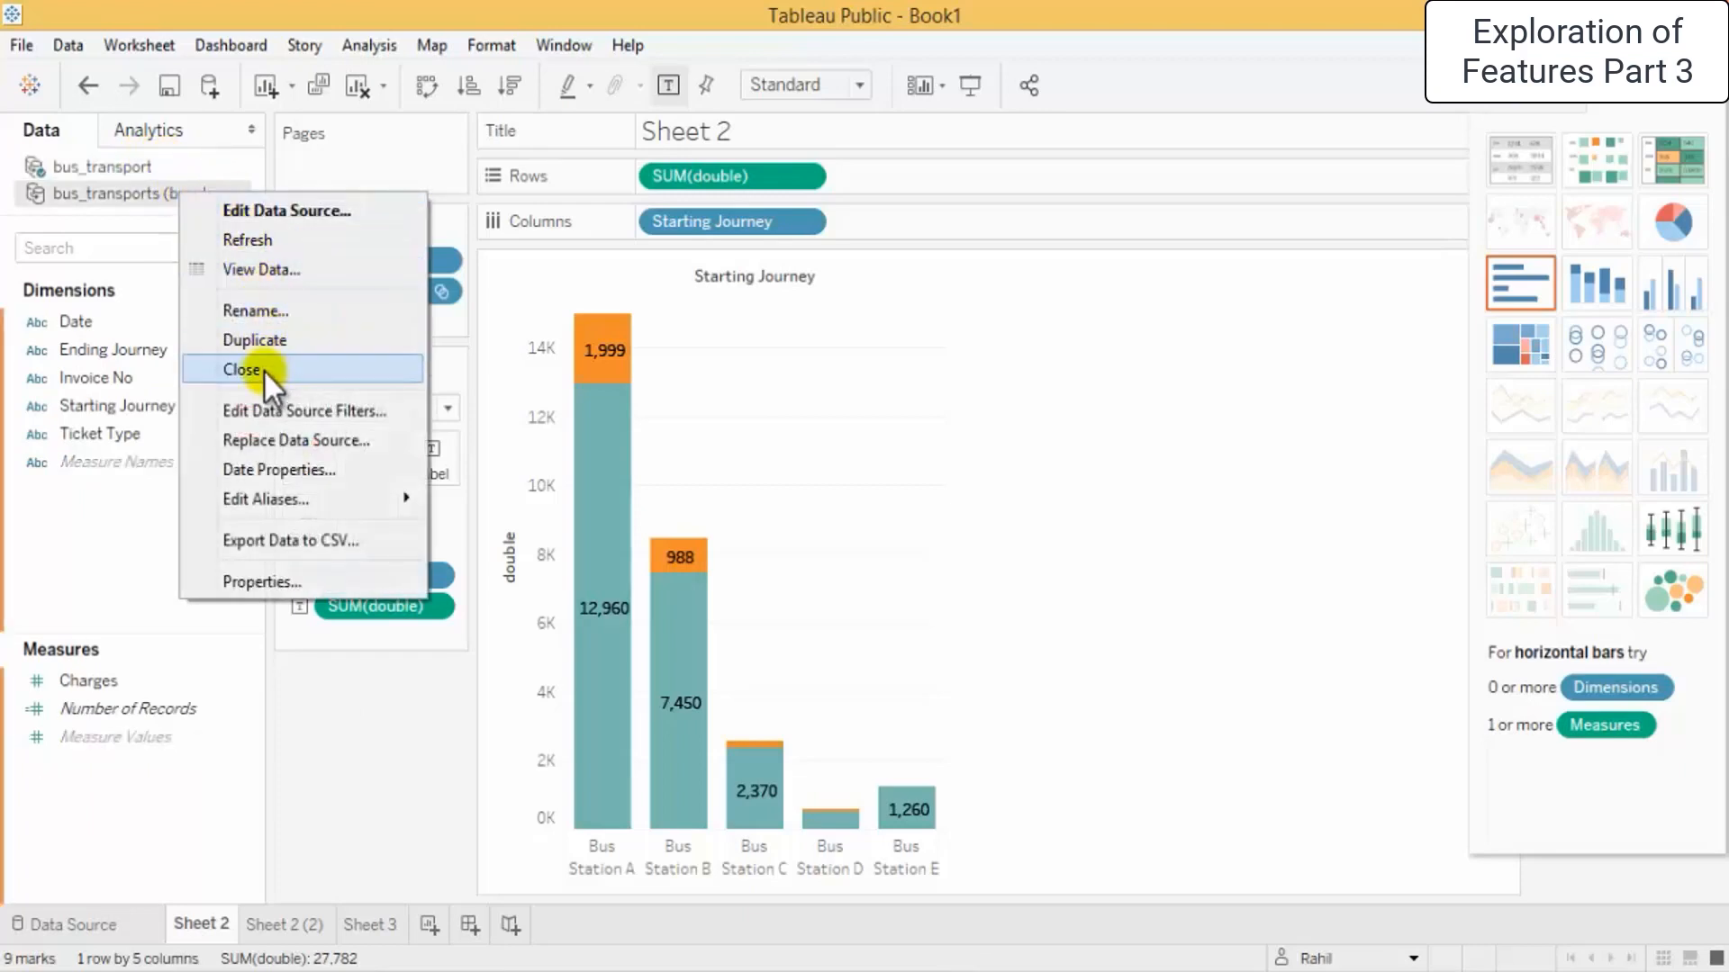
click(293, 379)
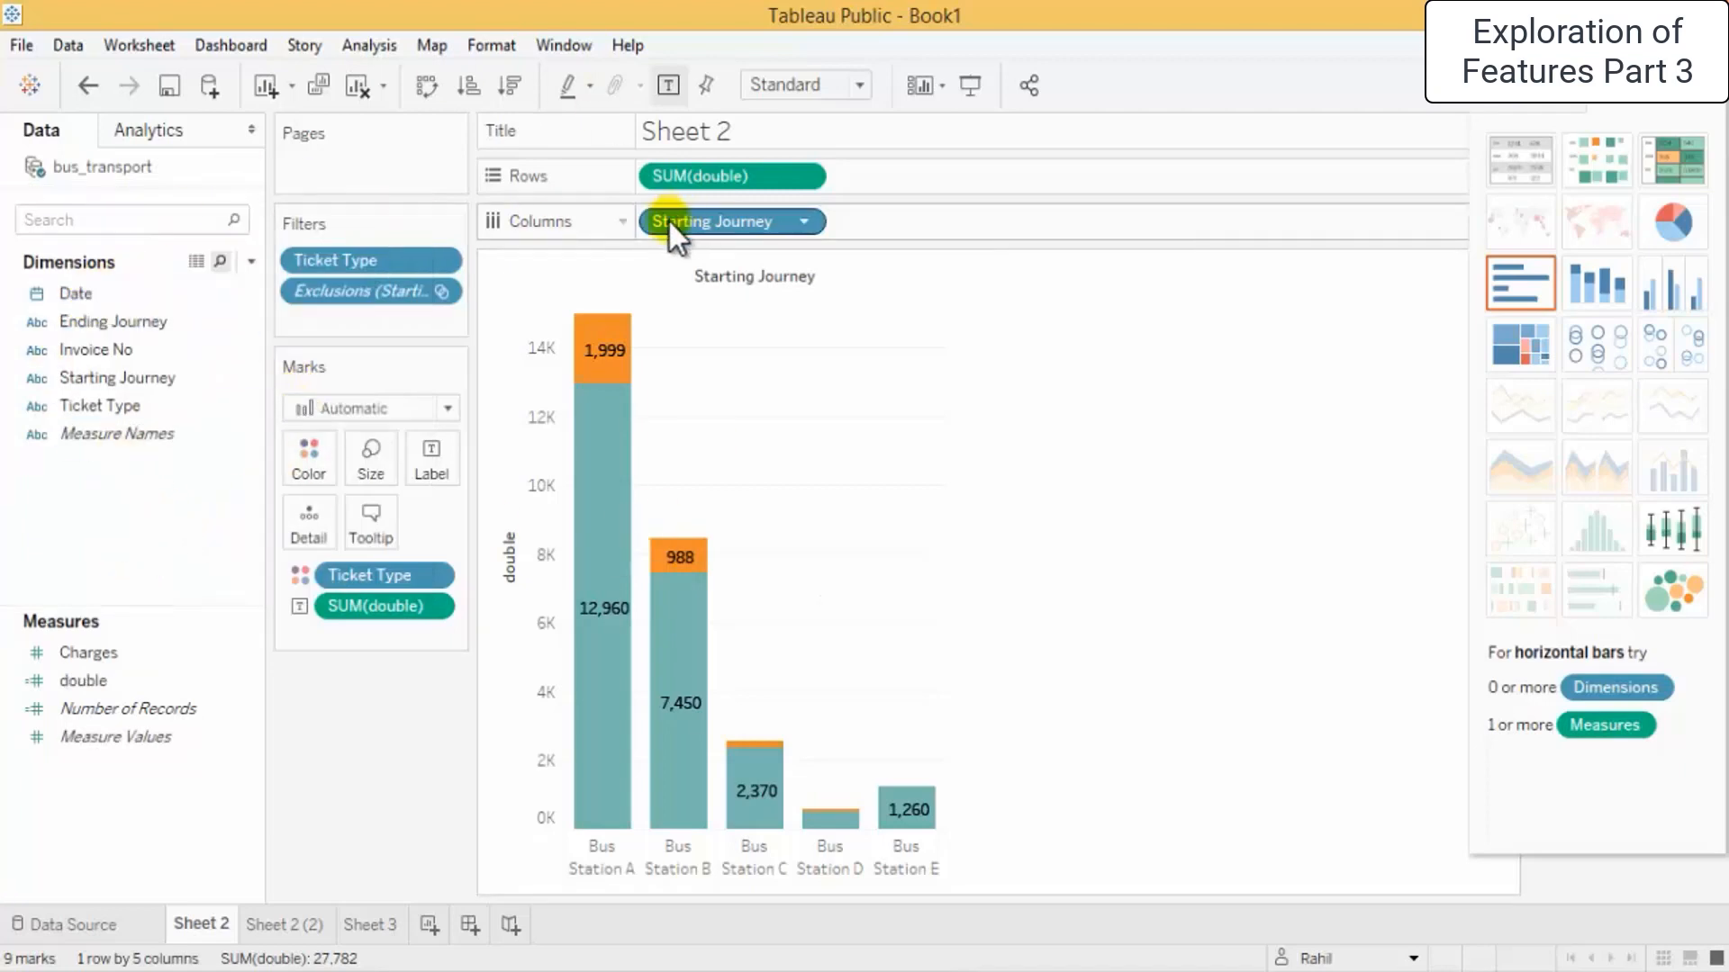
Try the Bar, Line, Area and Pie mark types on the Sheet 2 chart
click(450, 409)
click(397, 468)
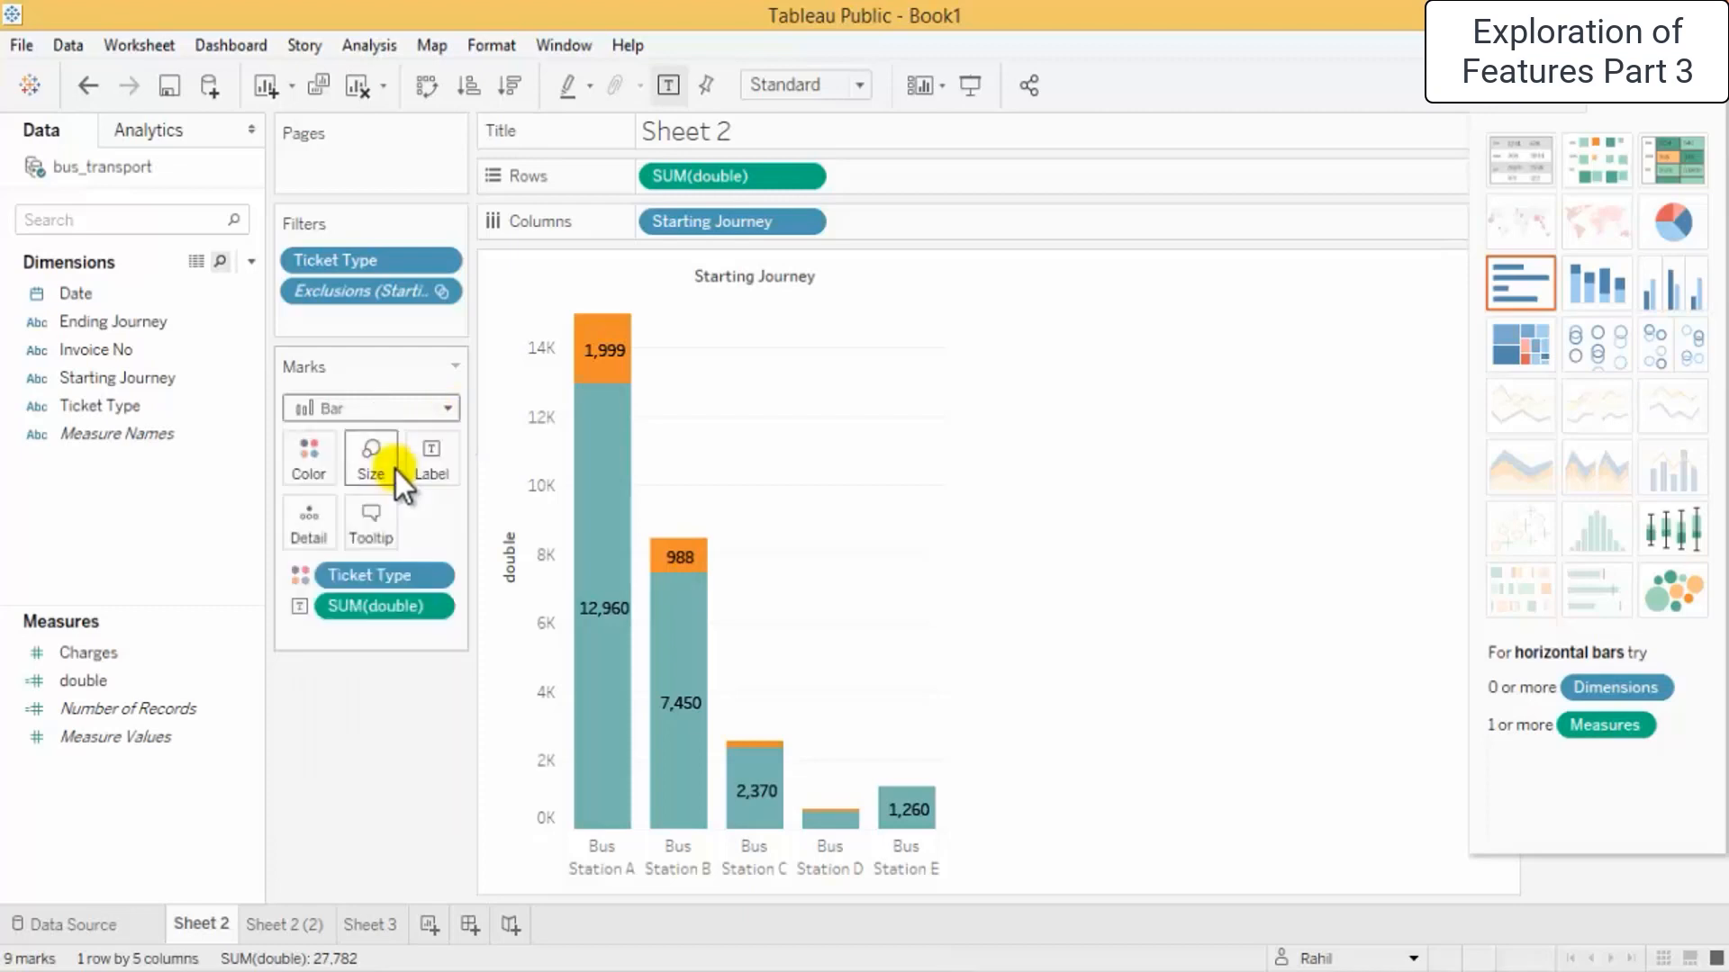
click(450, 408)
click(418, 499)
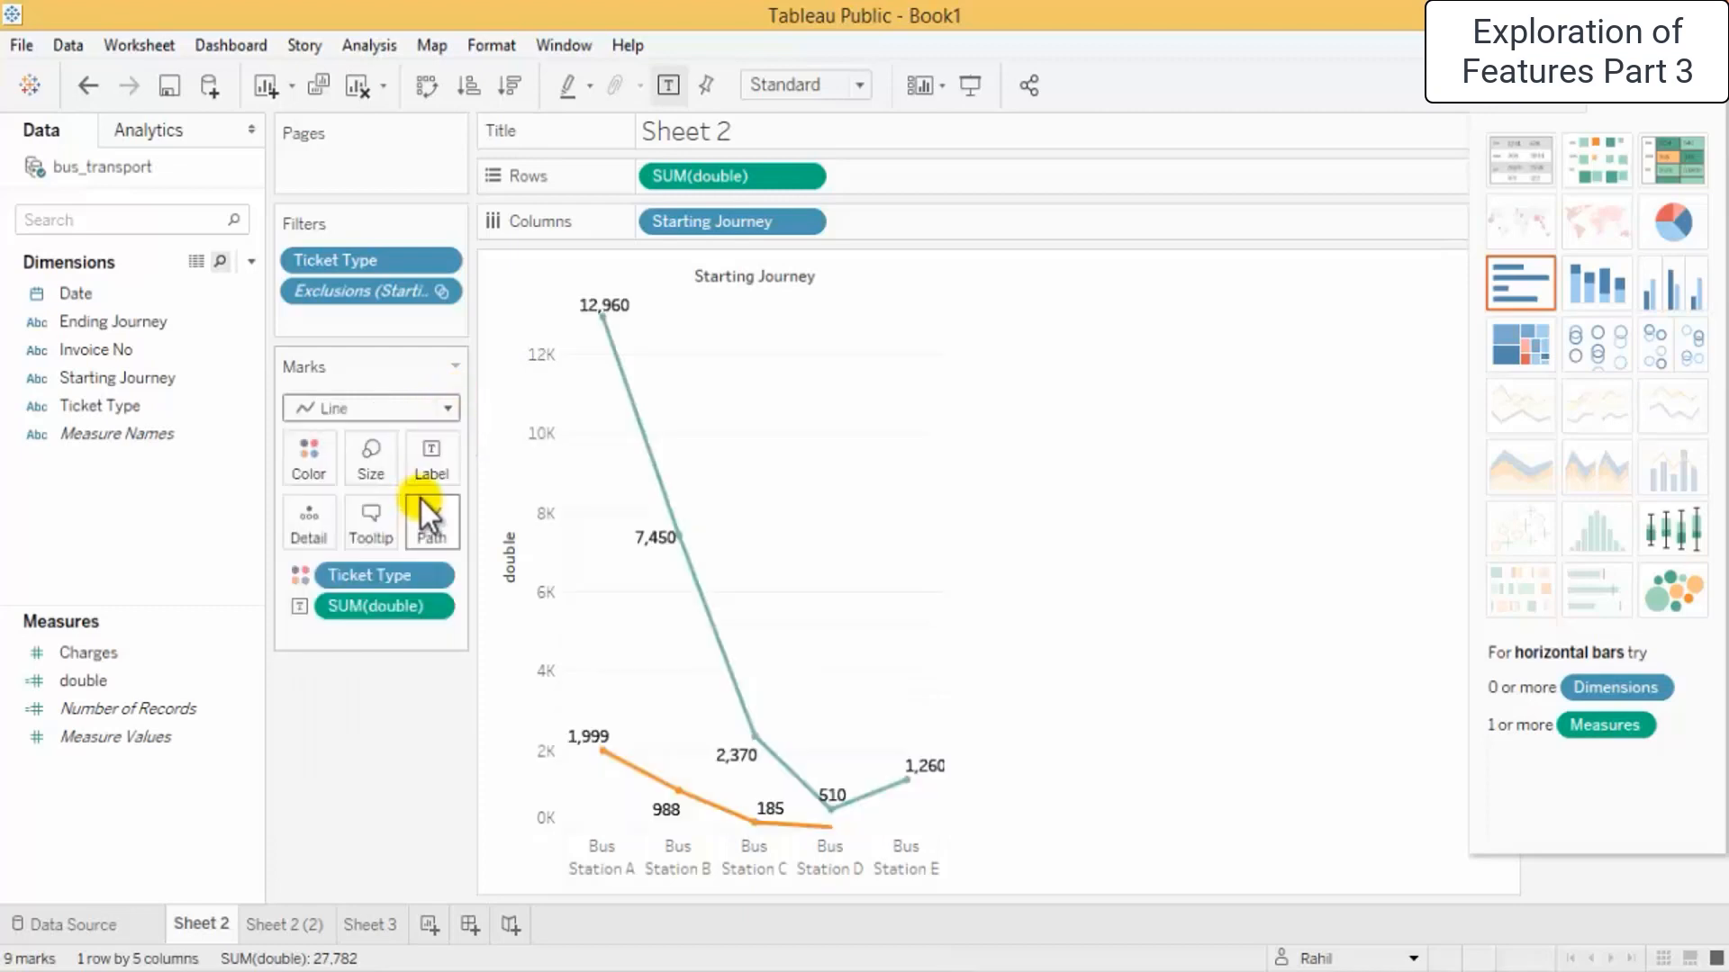
click(447, 410)
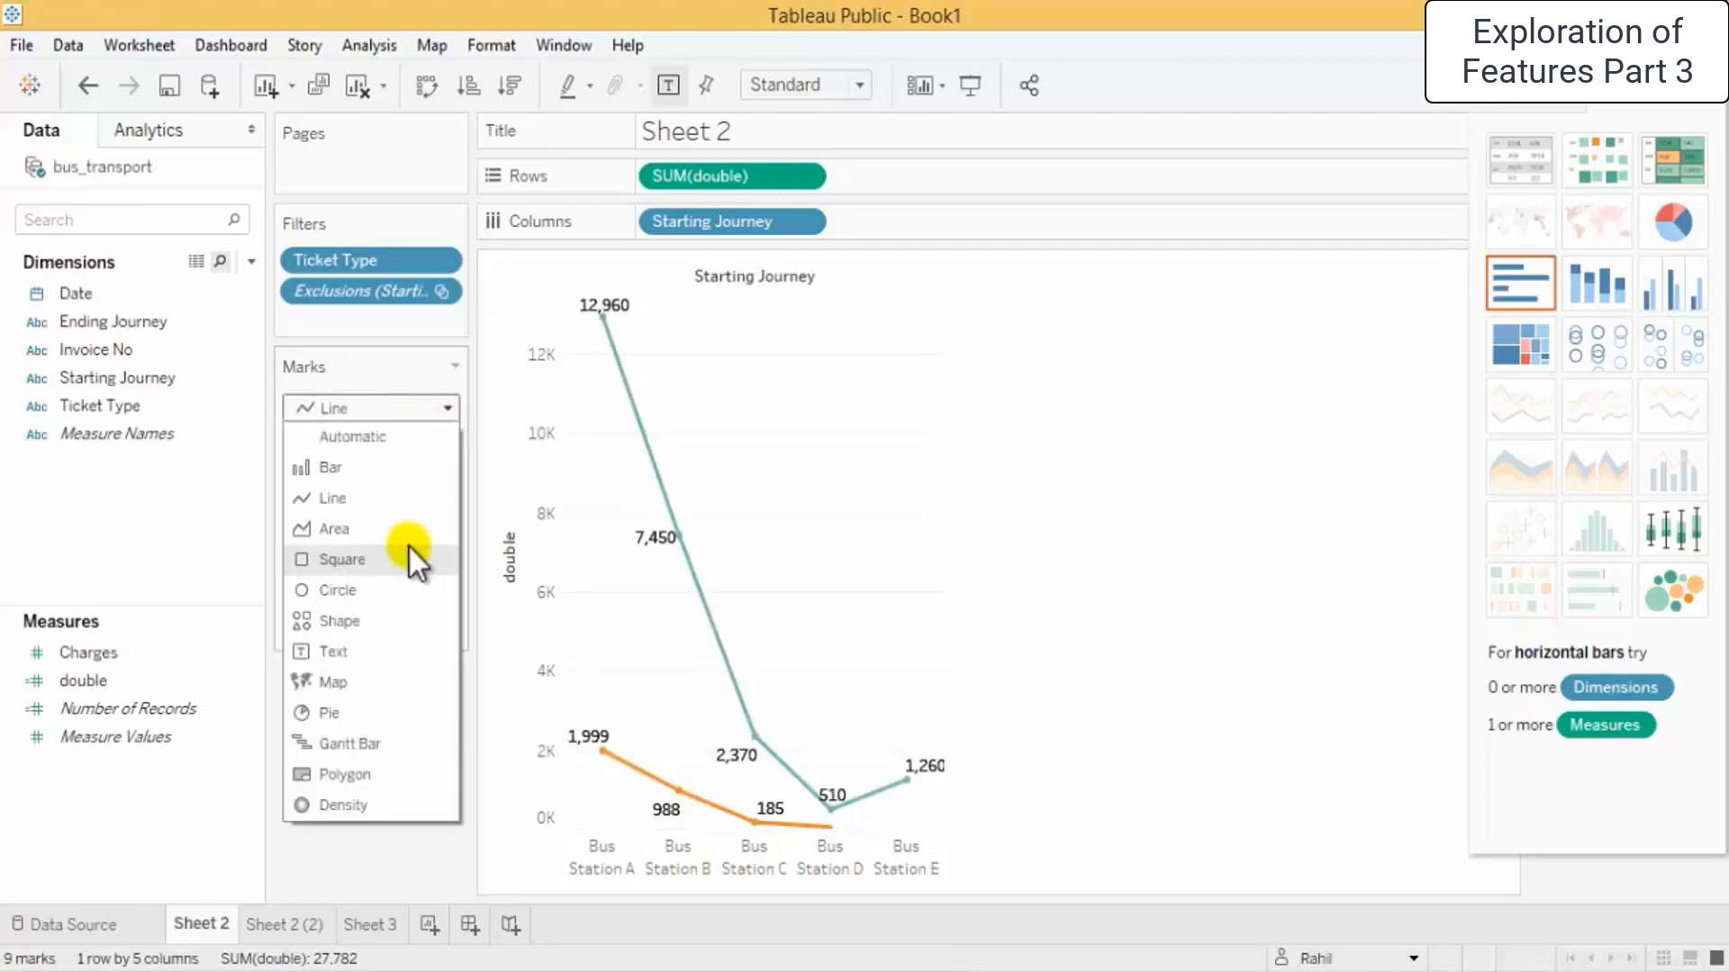
click(396, 525)
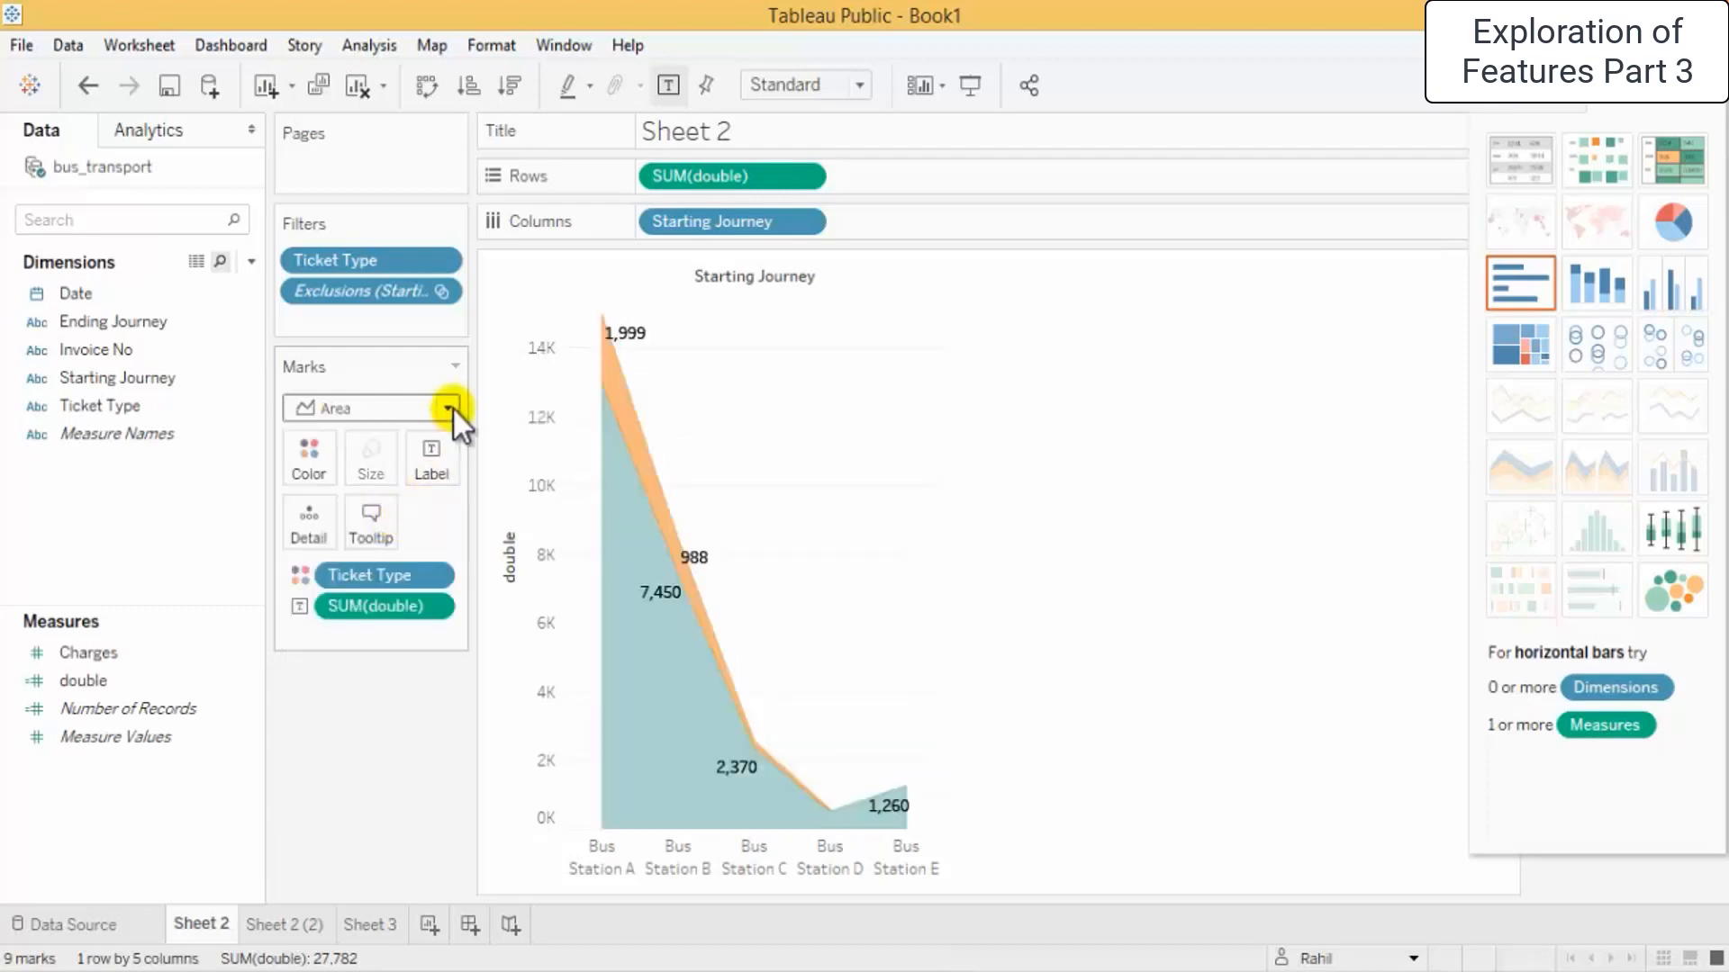
click(452, 410)
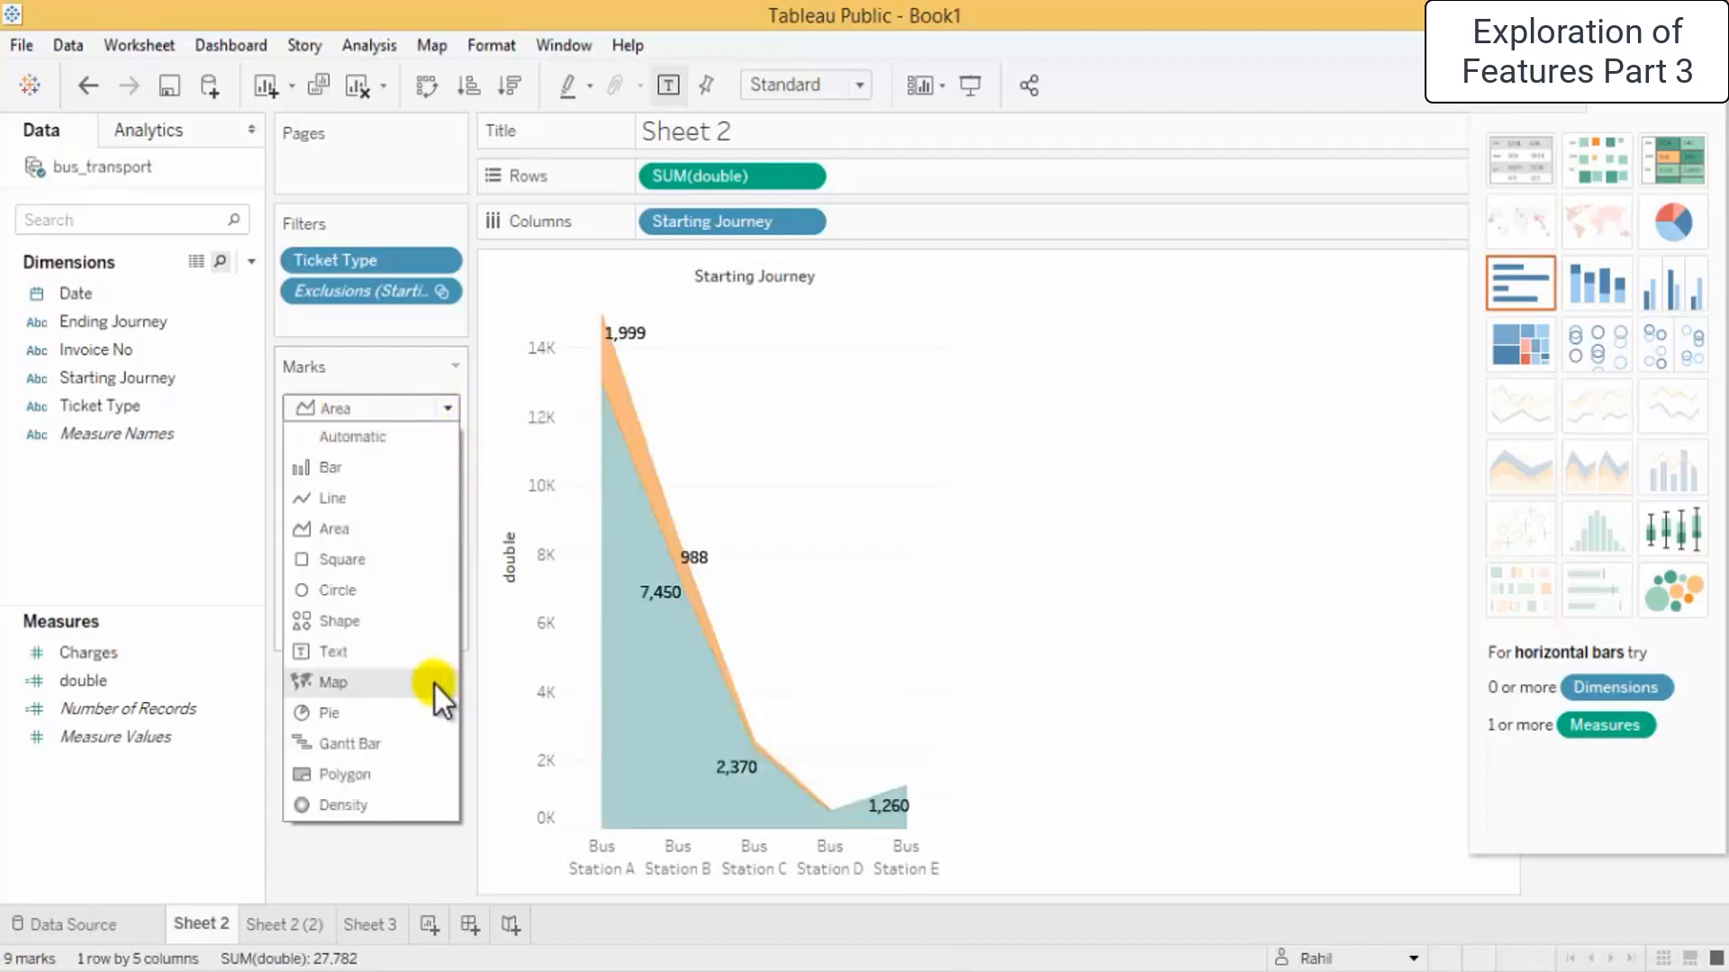
click(393, 715)
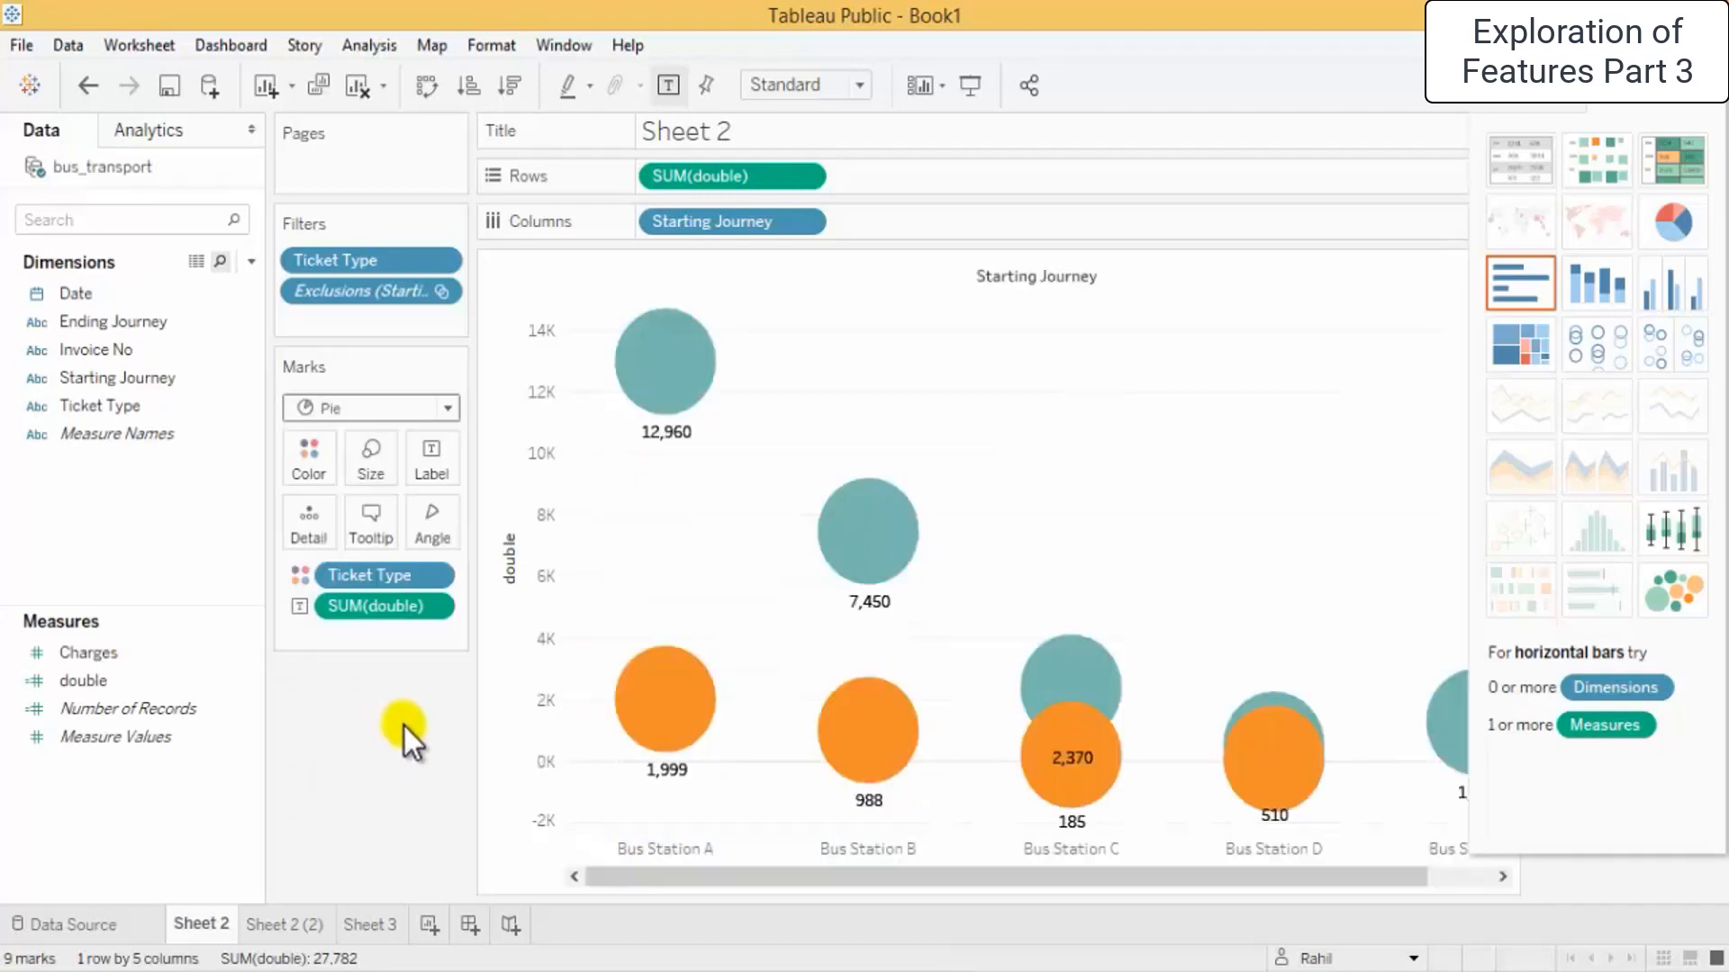
Set the mark type of the Sheet 2 chart to Map
click(450, 415)
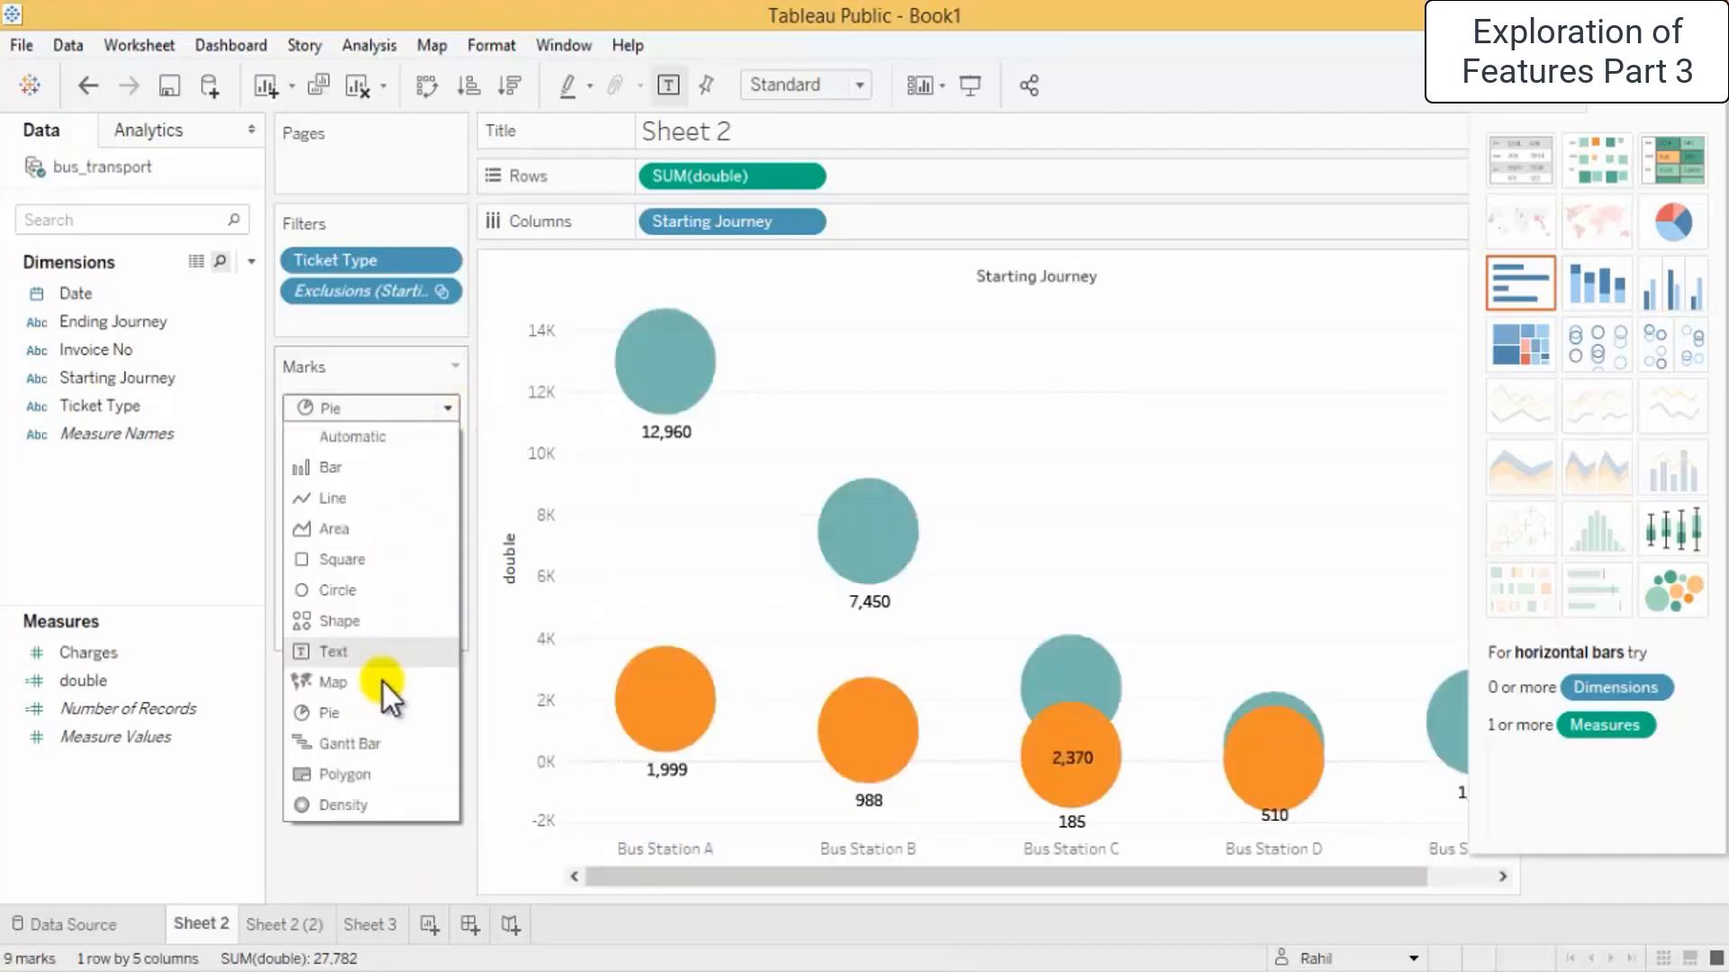
click(381, 690)
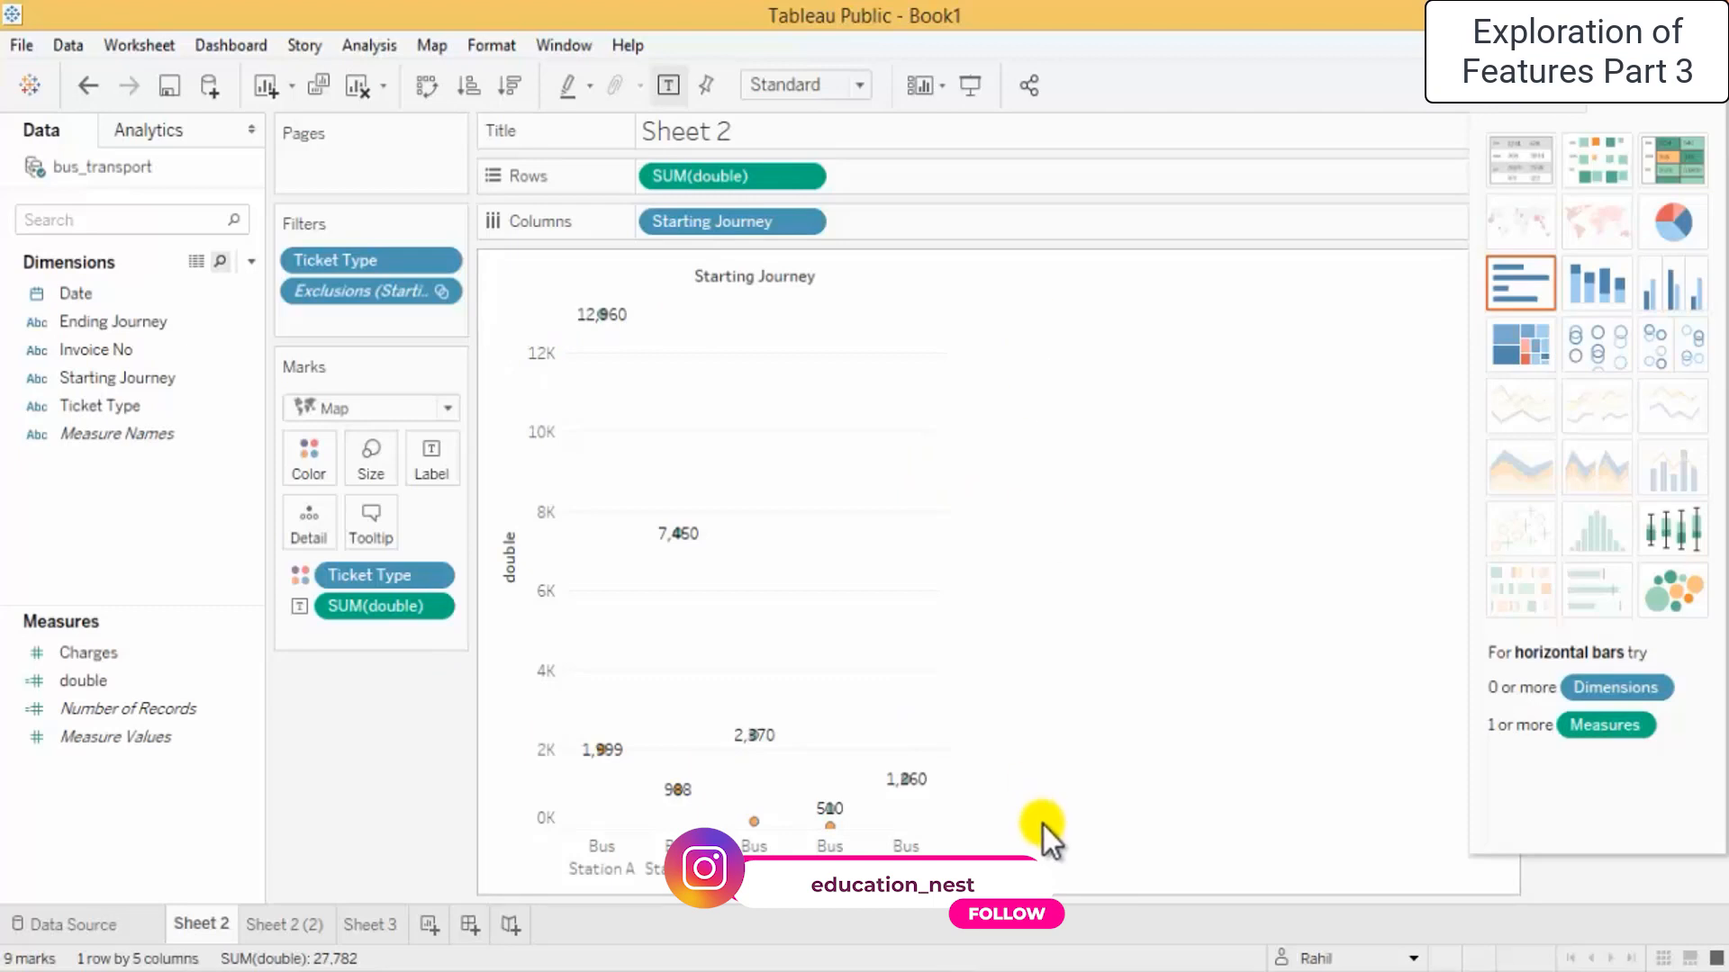
Review the geographic roles available for the Starting Journey dimension, including Country/Region
click(133, 382)
right_click(134, 384)
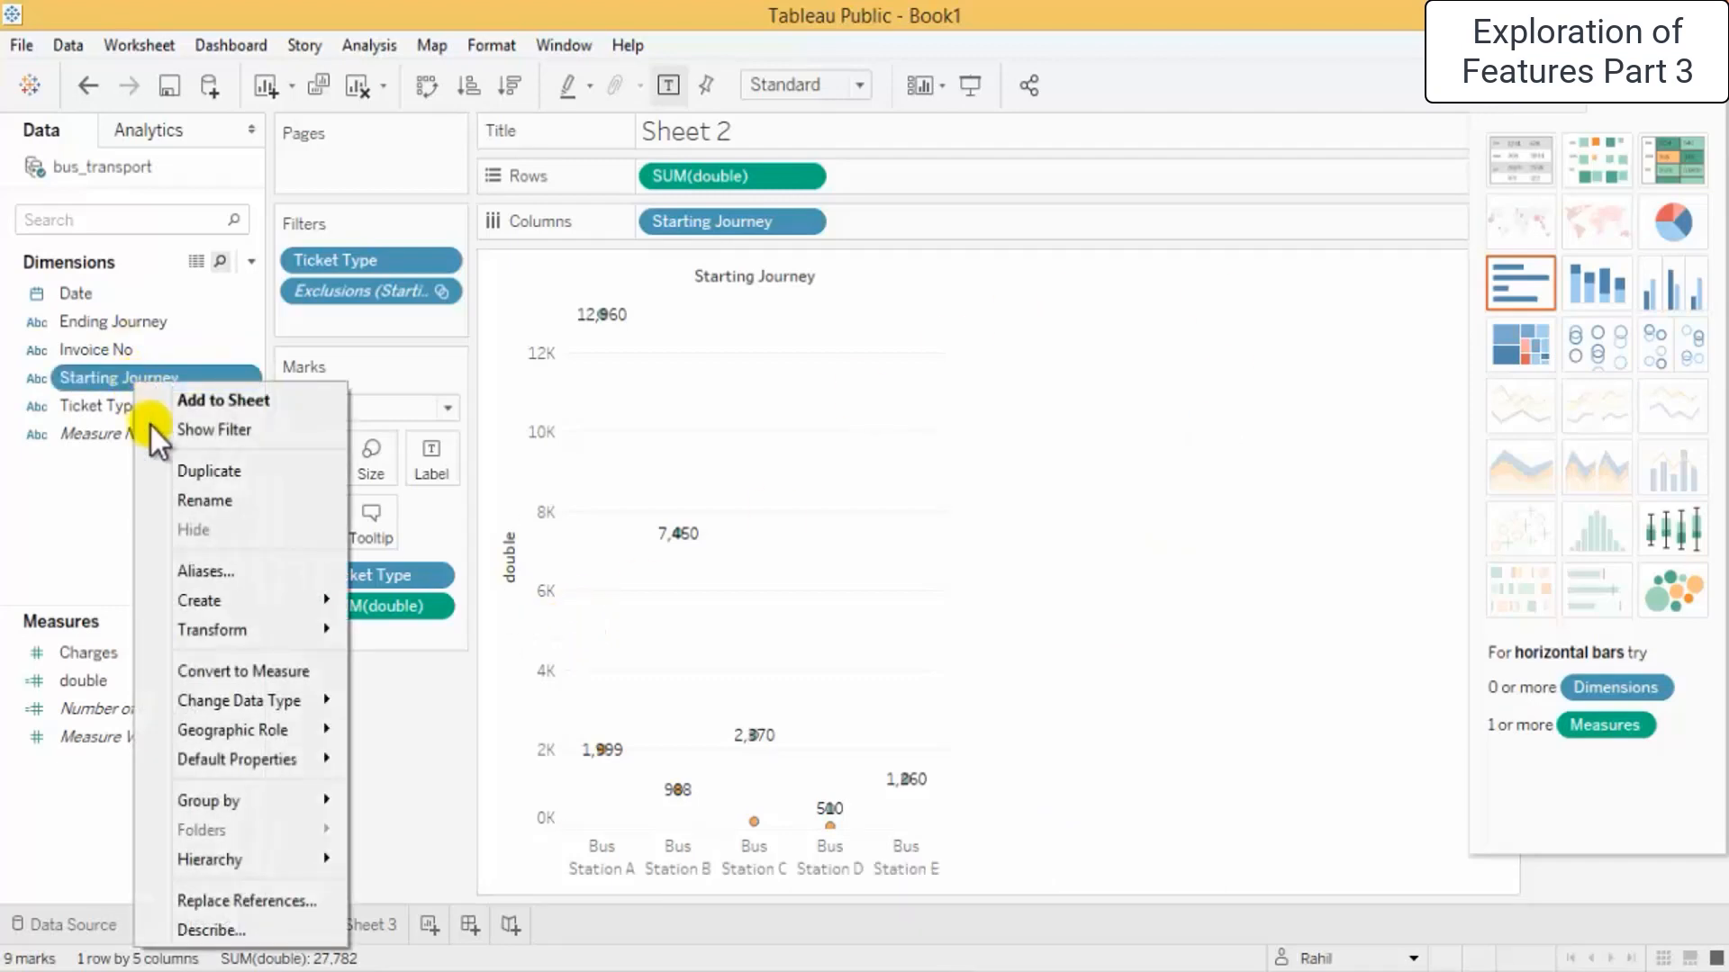
mouse_move(277, 742)
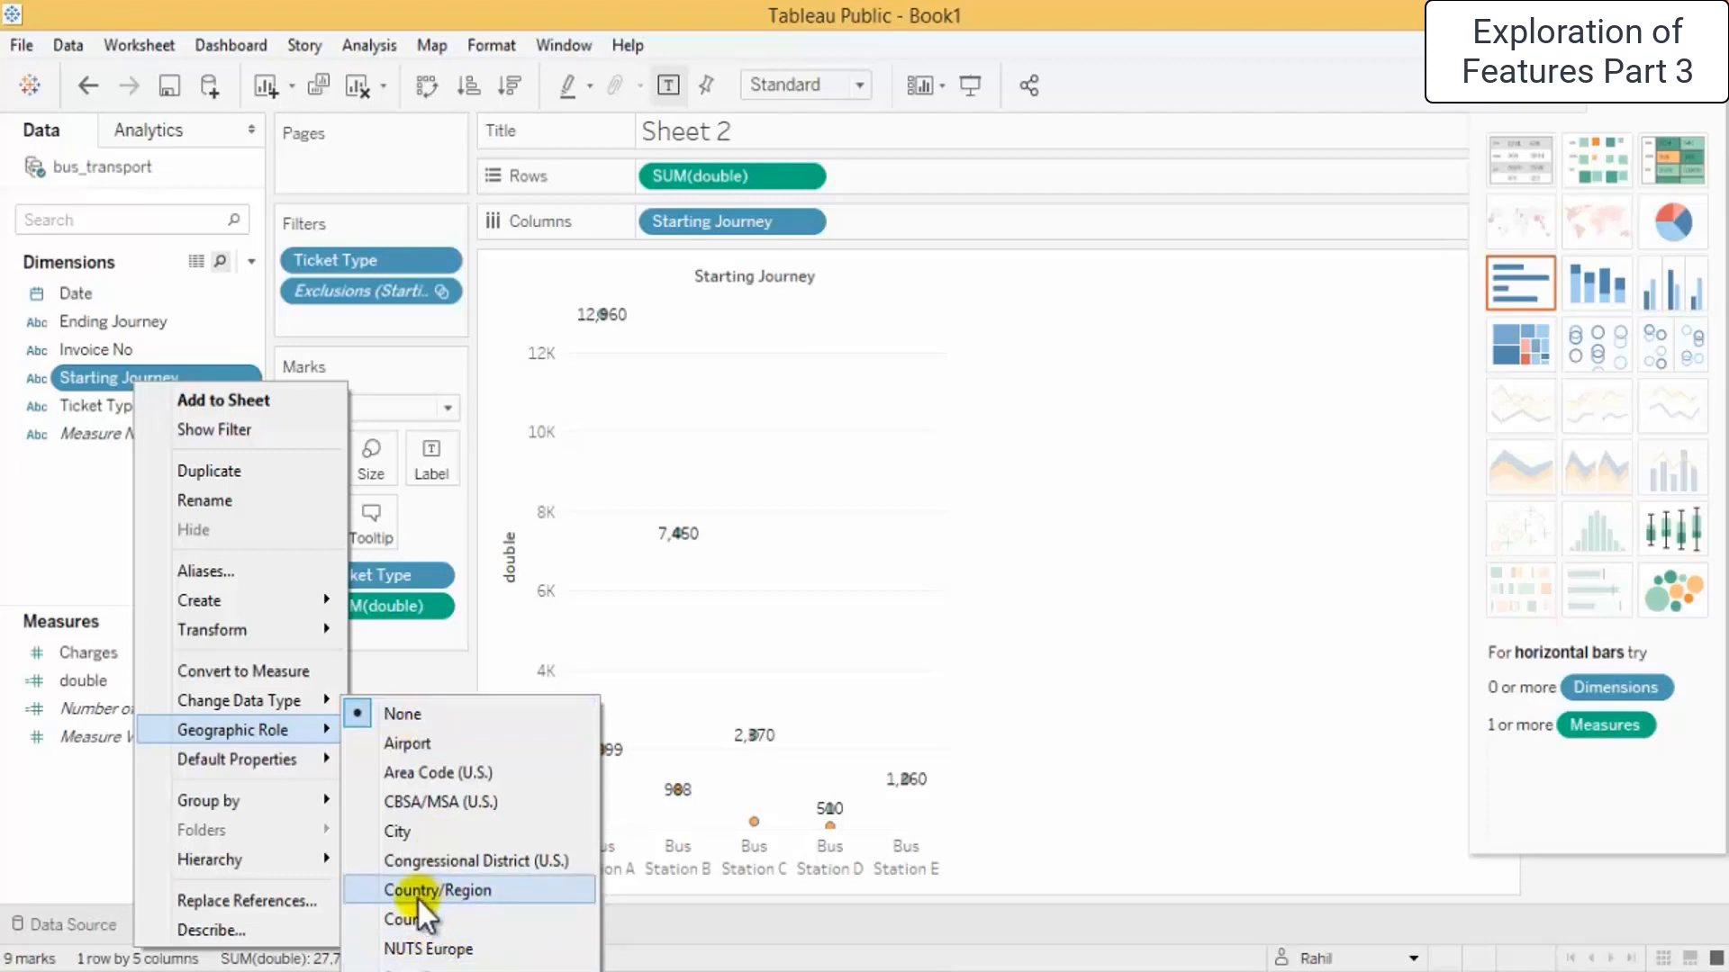
click(443, 892)
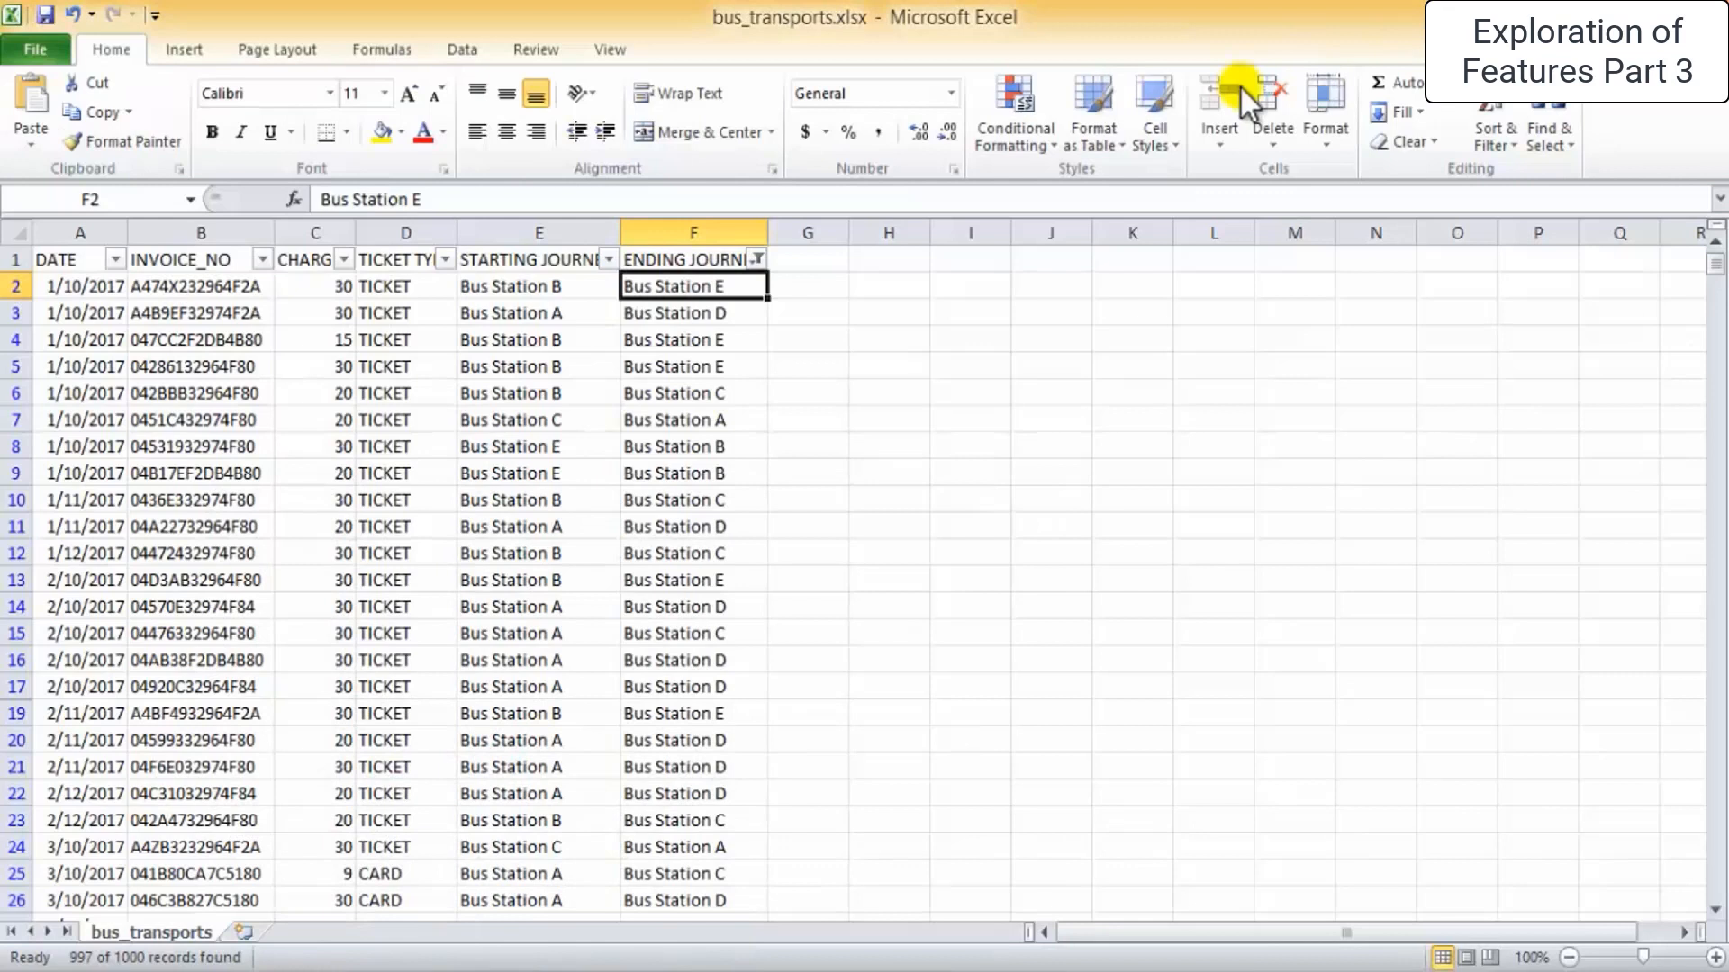
Switch to bus_transports.csv in Excel and enter the header Country in cell G1
click(807, 337)
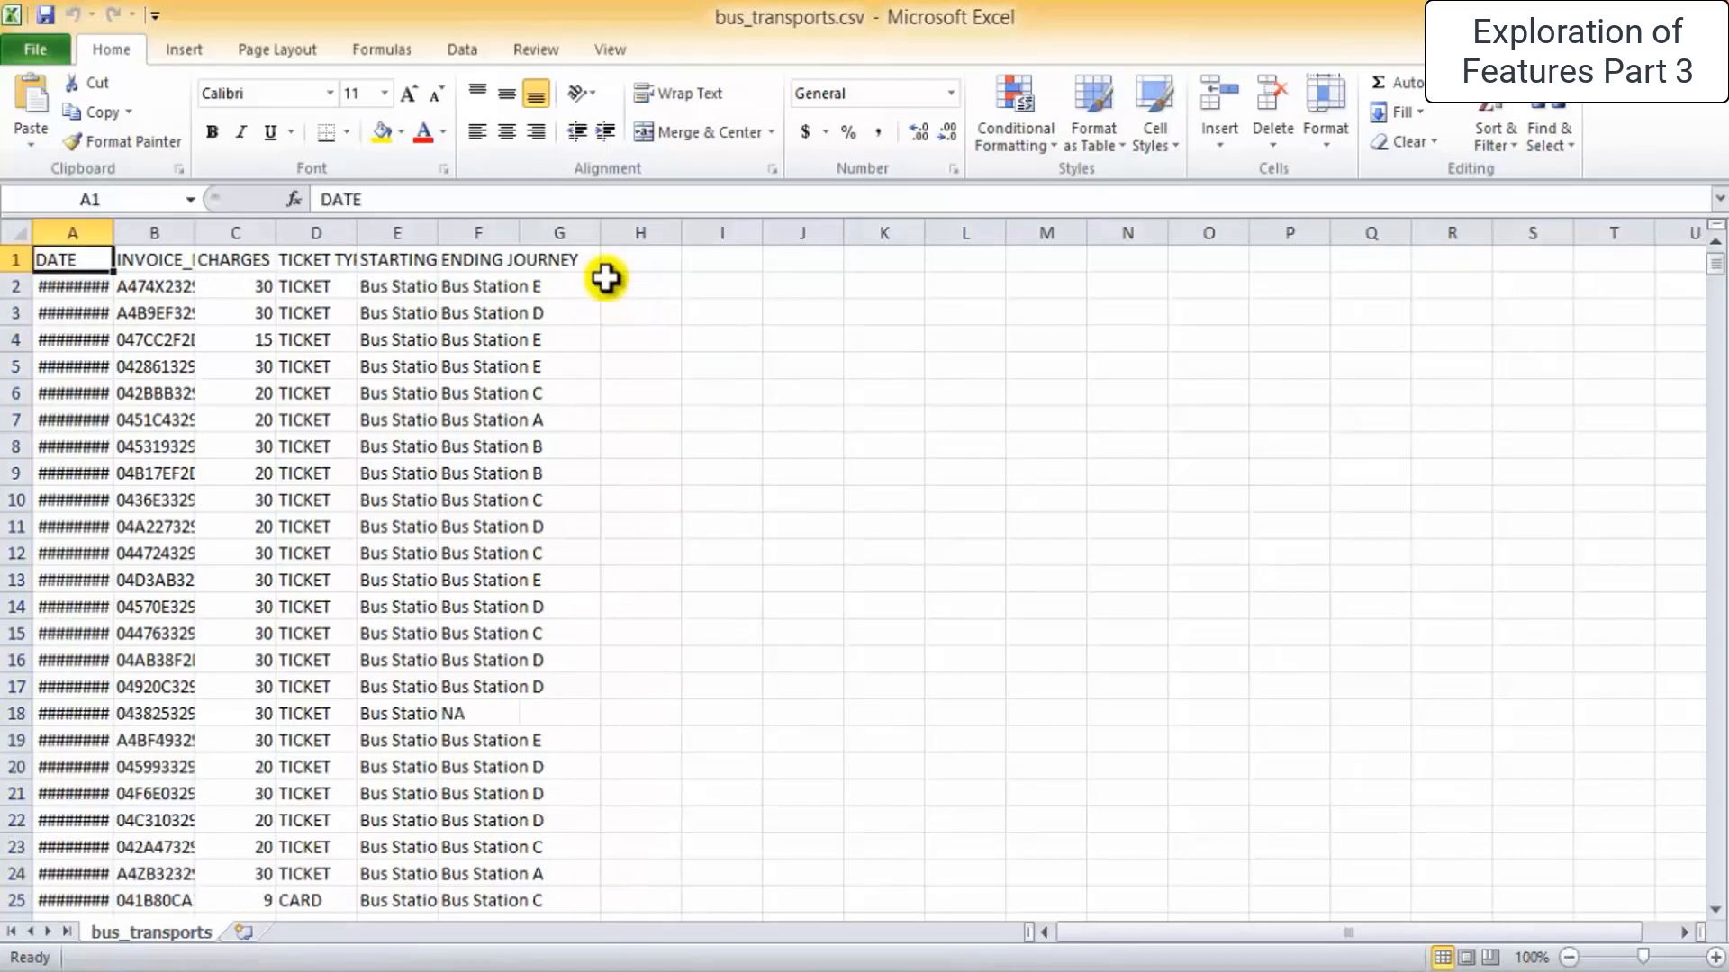
click(605, 268)
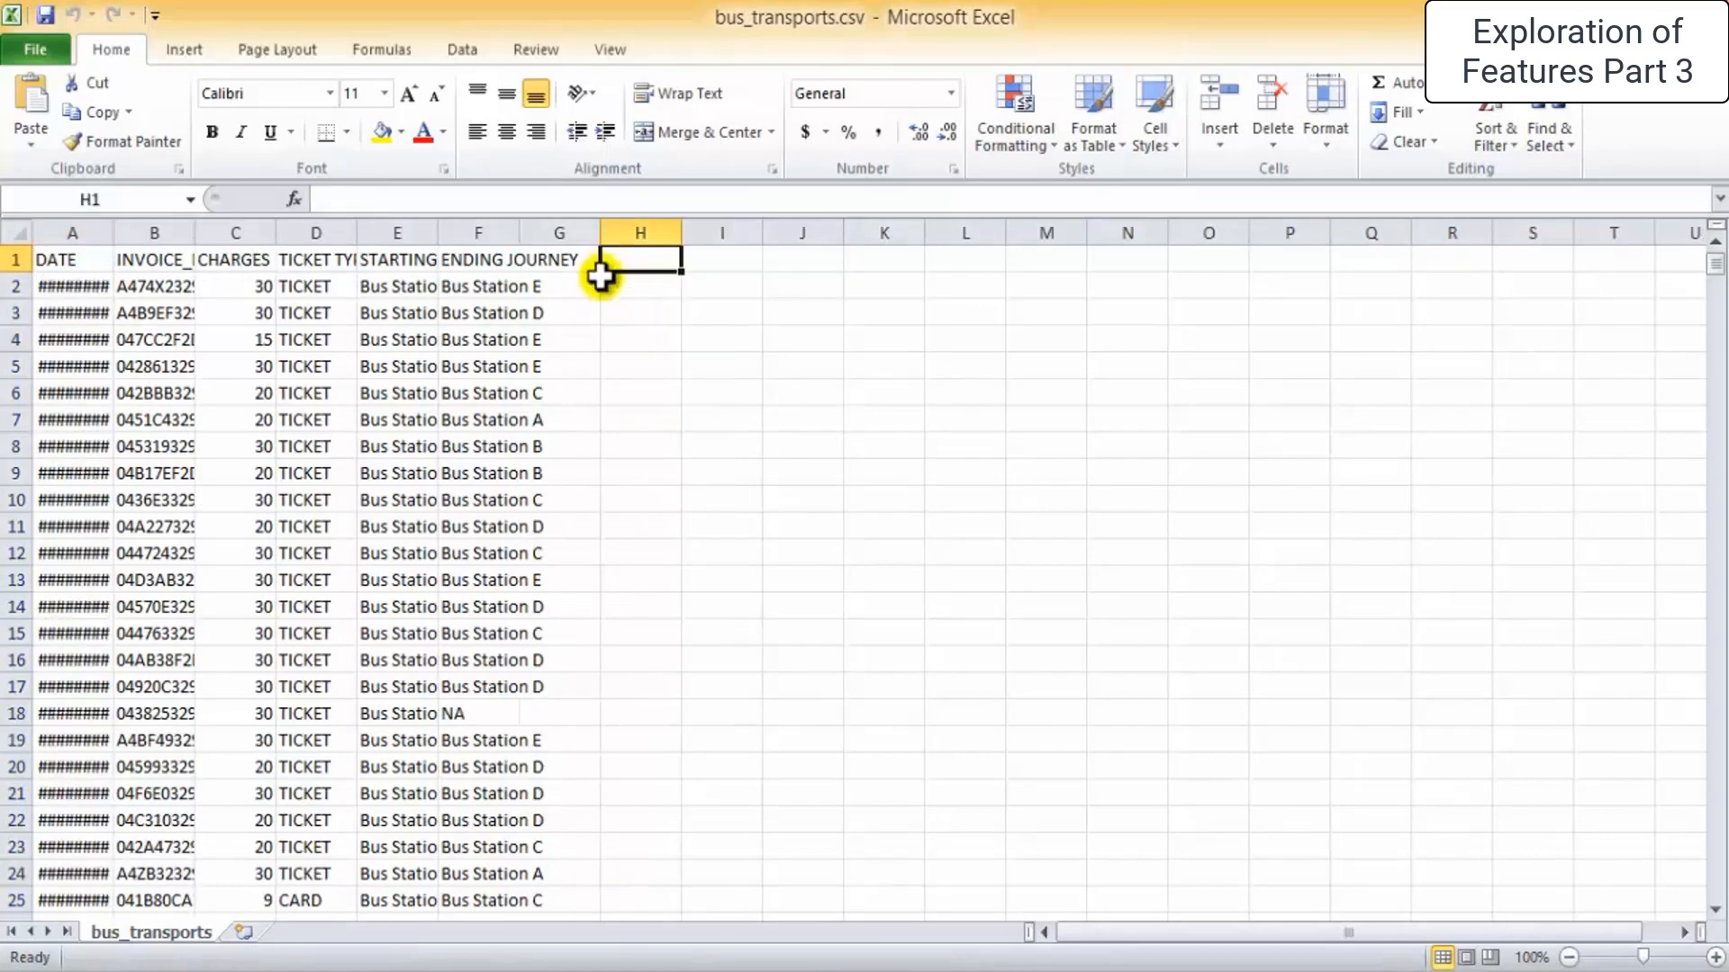
click(546, 265)
text(Co)
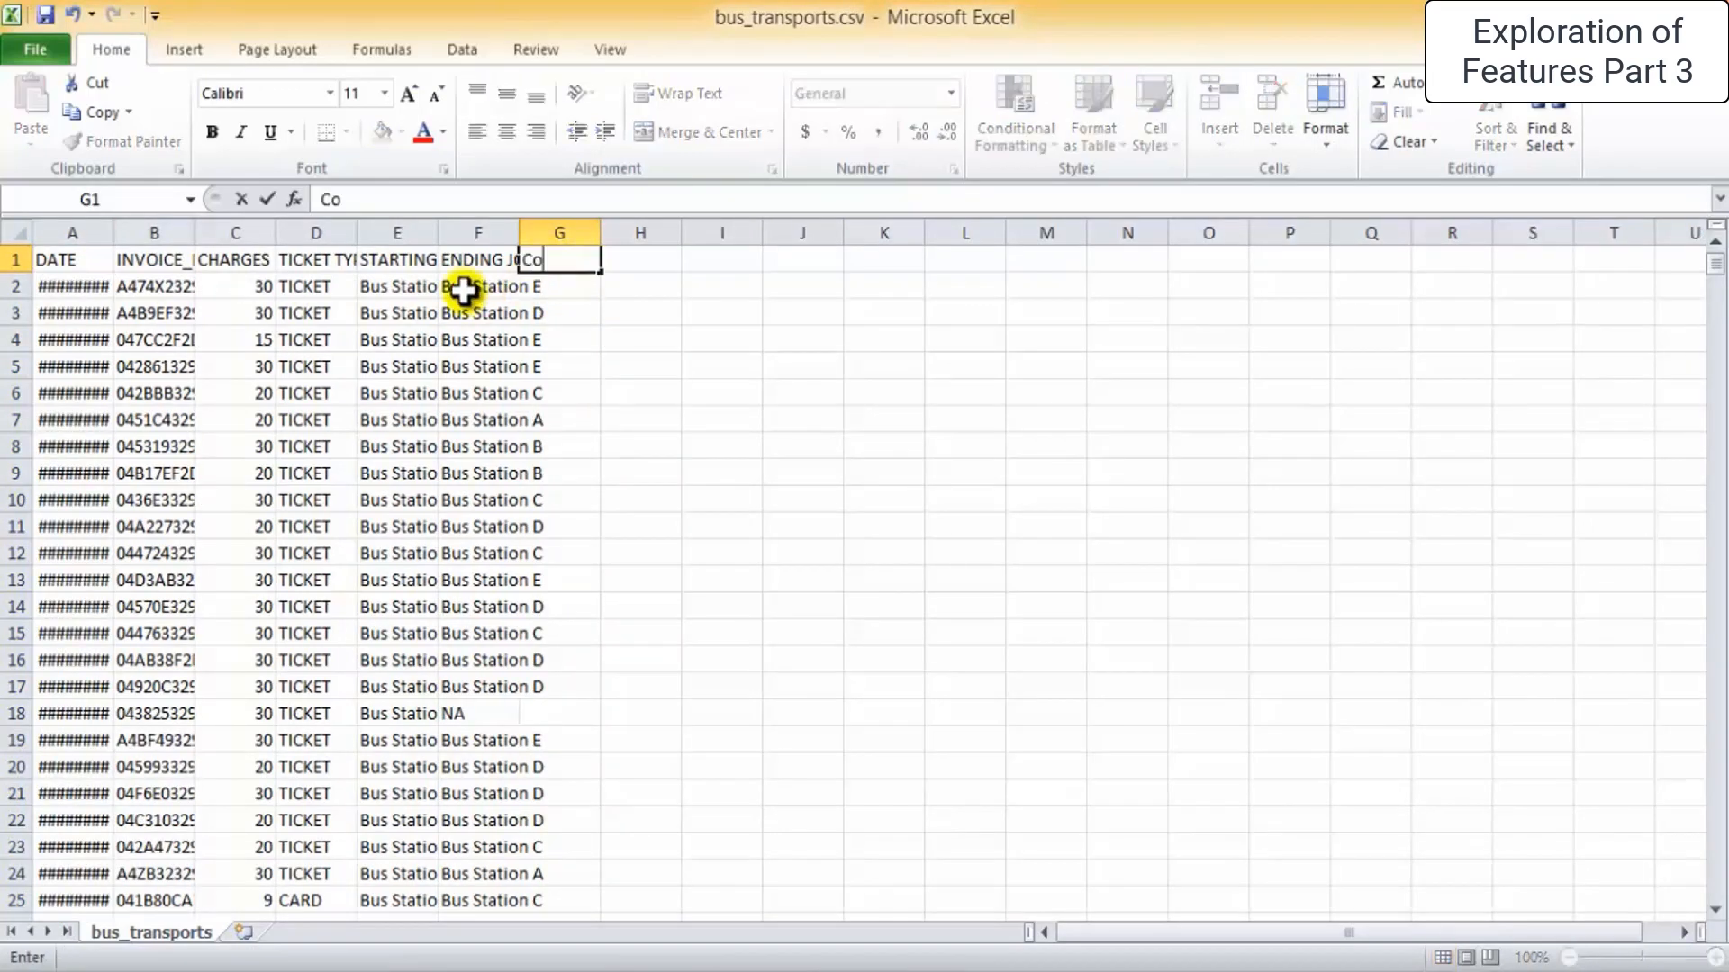
click(690, 417)
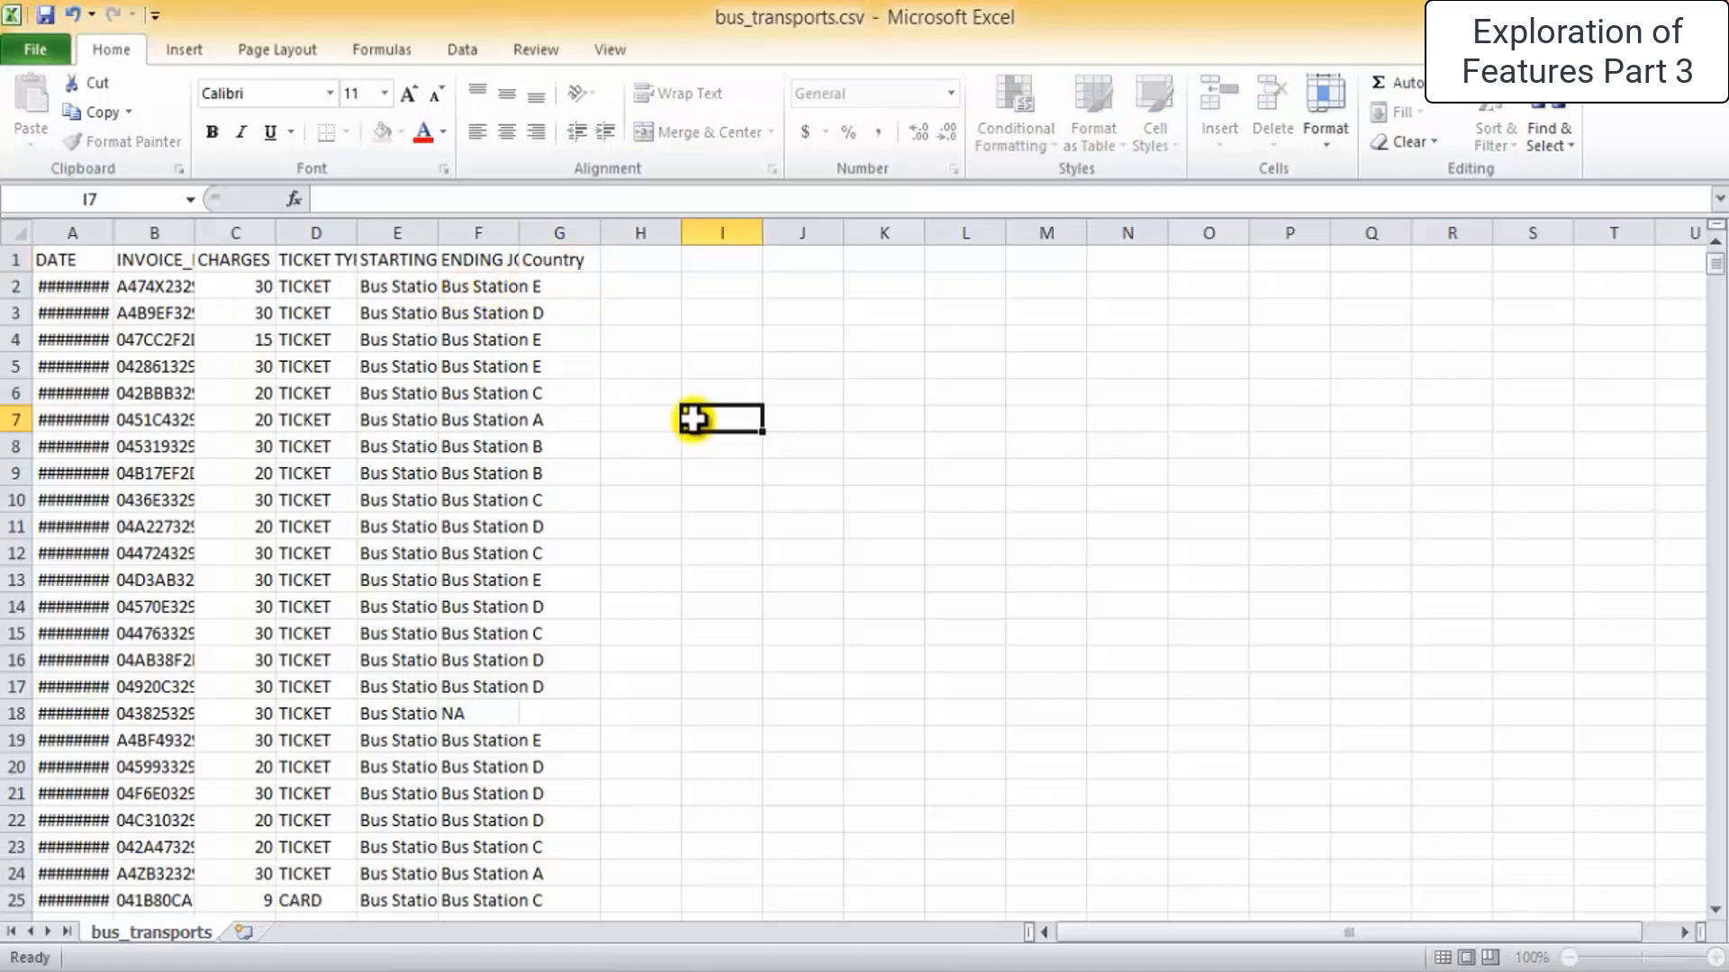
Enter Europe in cell G2 and fill it down the Country column to row 21
click(560, 290)
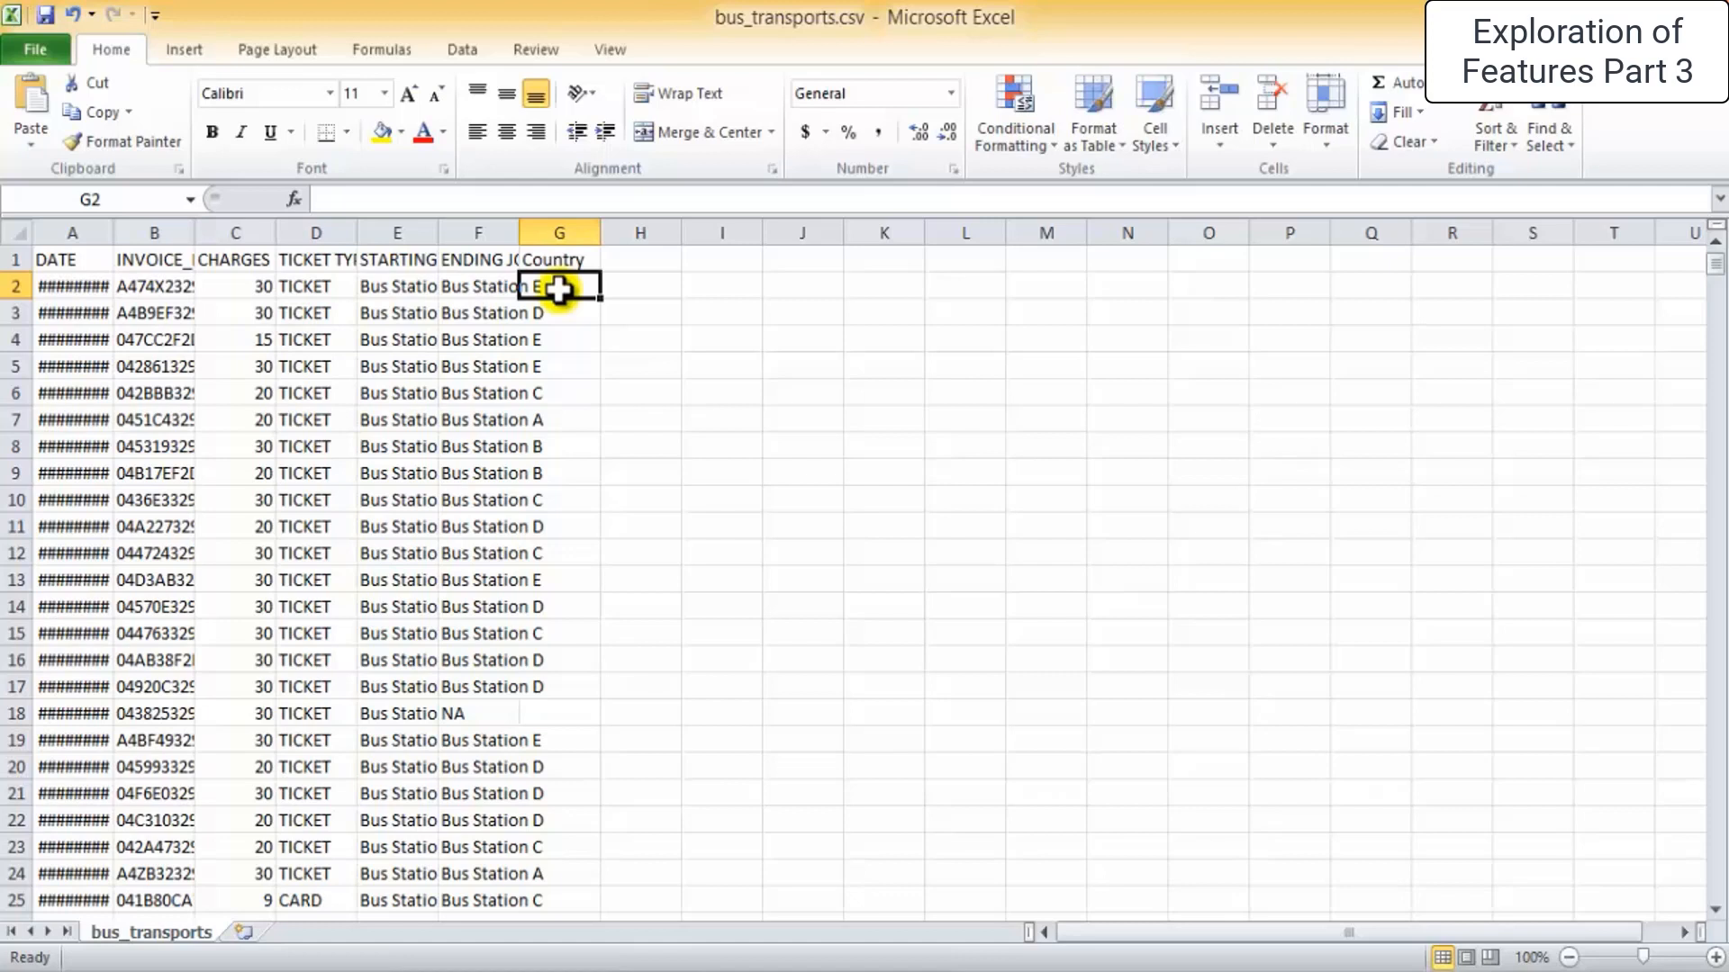
text(Europe)
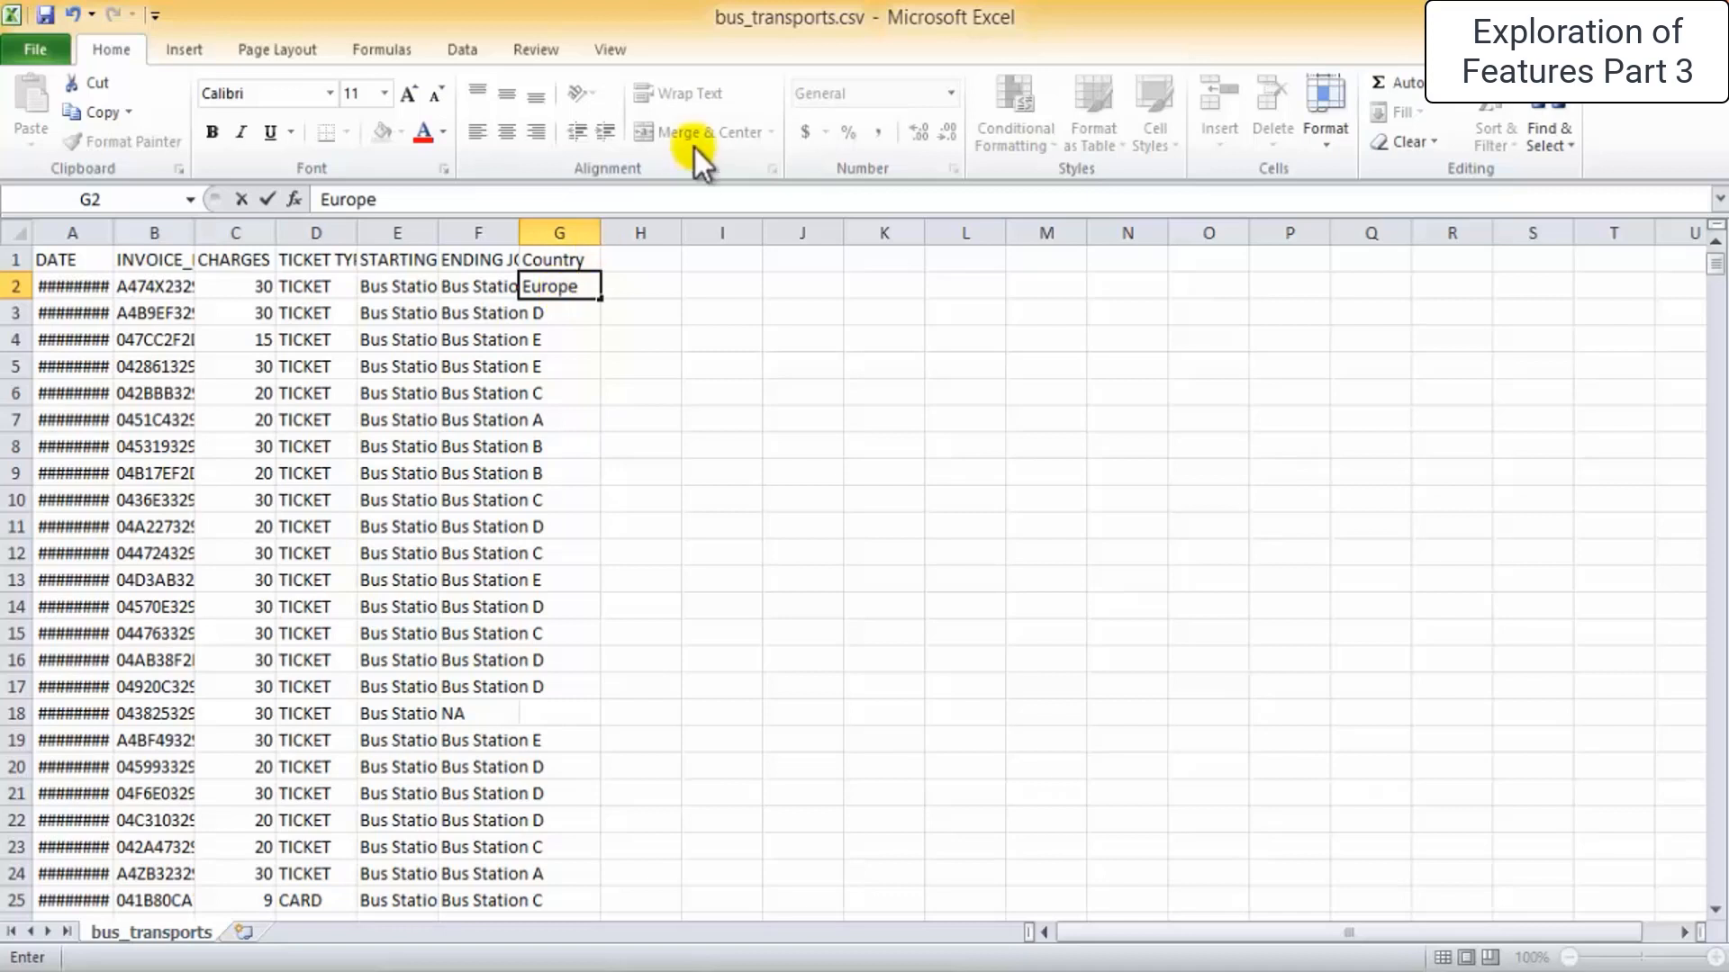
click(885, 527)
click(590, 290)
drag(601, 300, 603, 796)
click(996, 687)
Enter China in cell G22 and fill it down the Country column to row 690
scroll(996, 687, down, 5)
click(590, 397)
click(564, 418)
text(Chin)
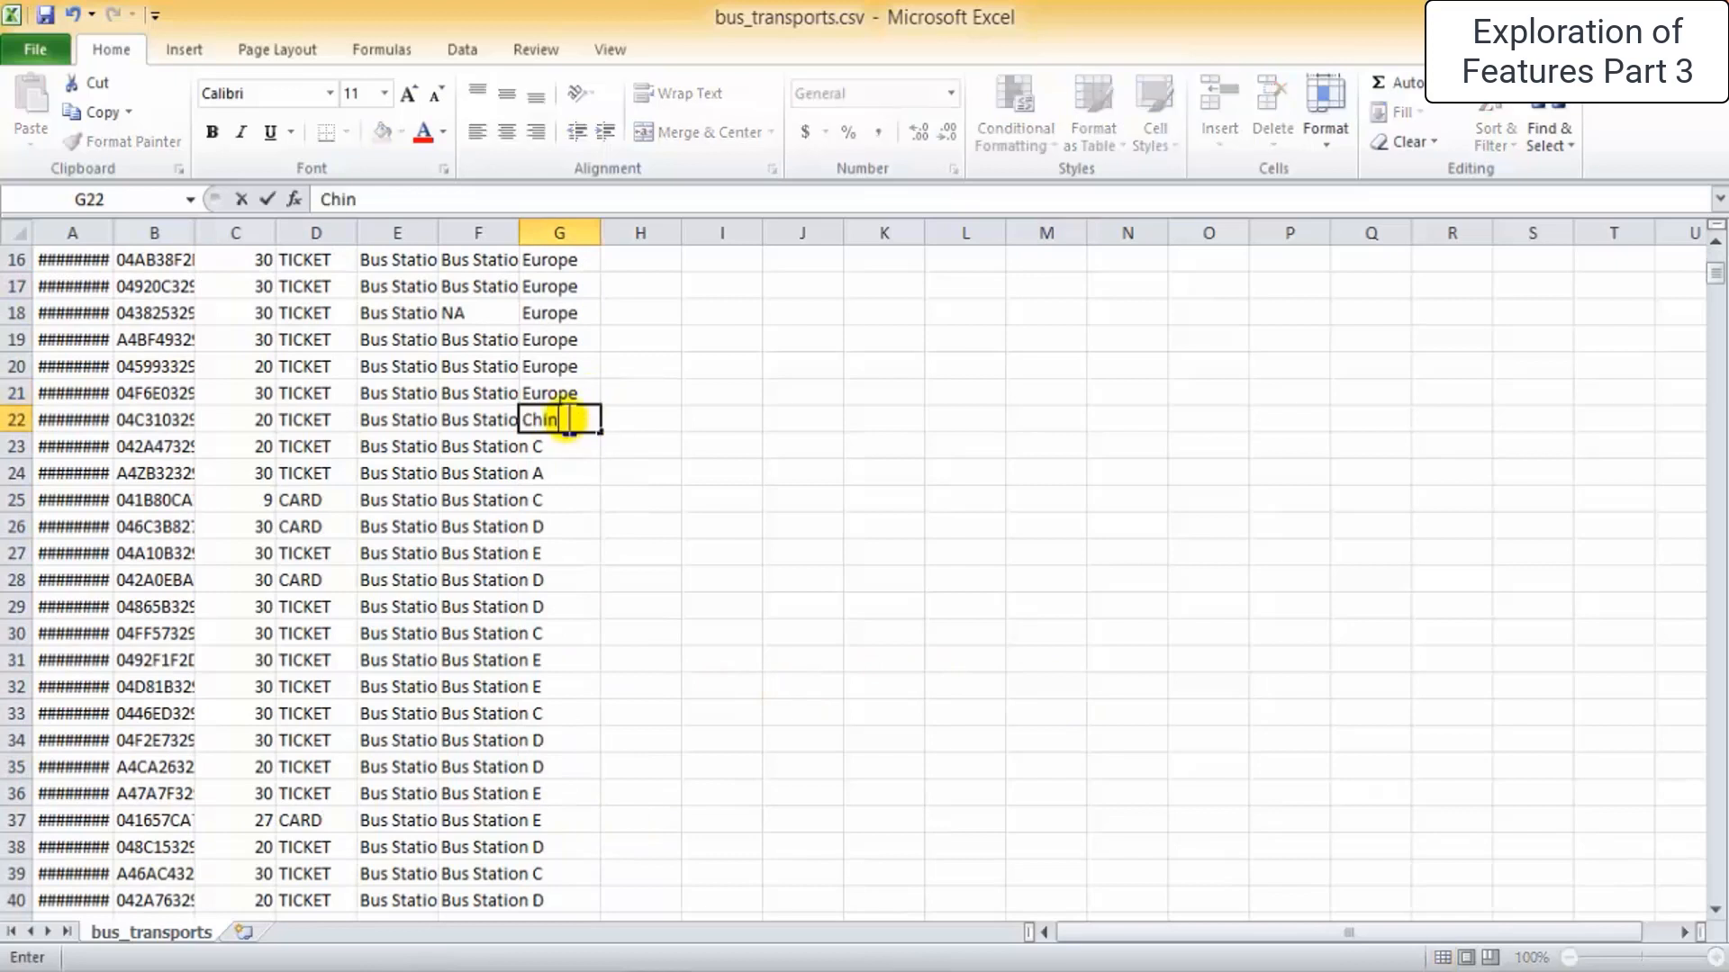
text(a)
click(612, 493)
click(580, 425)
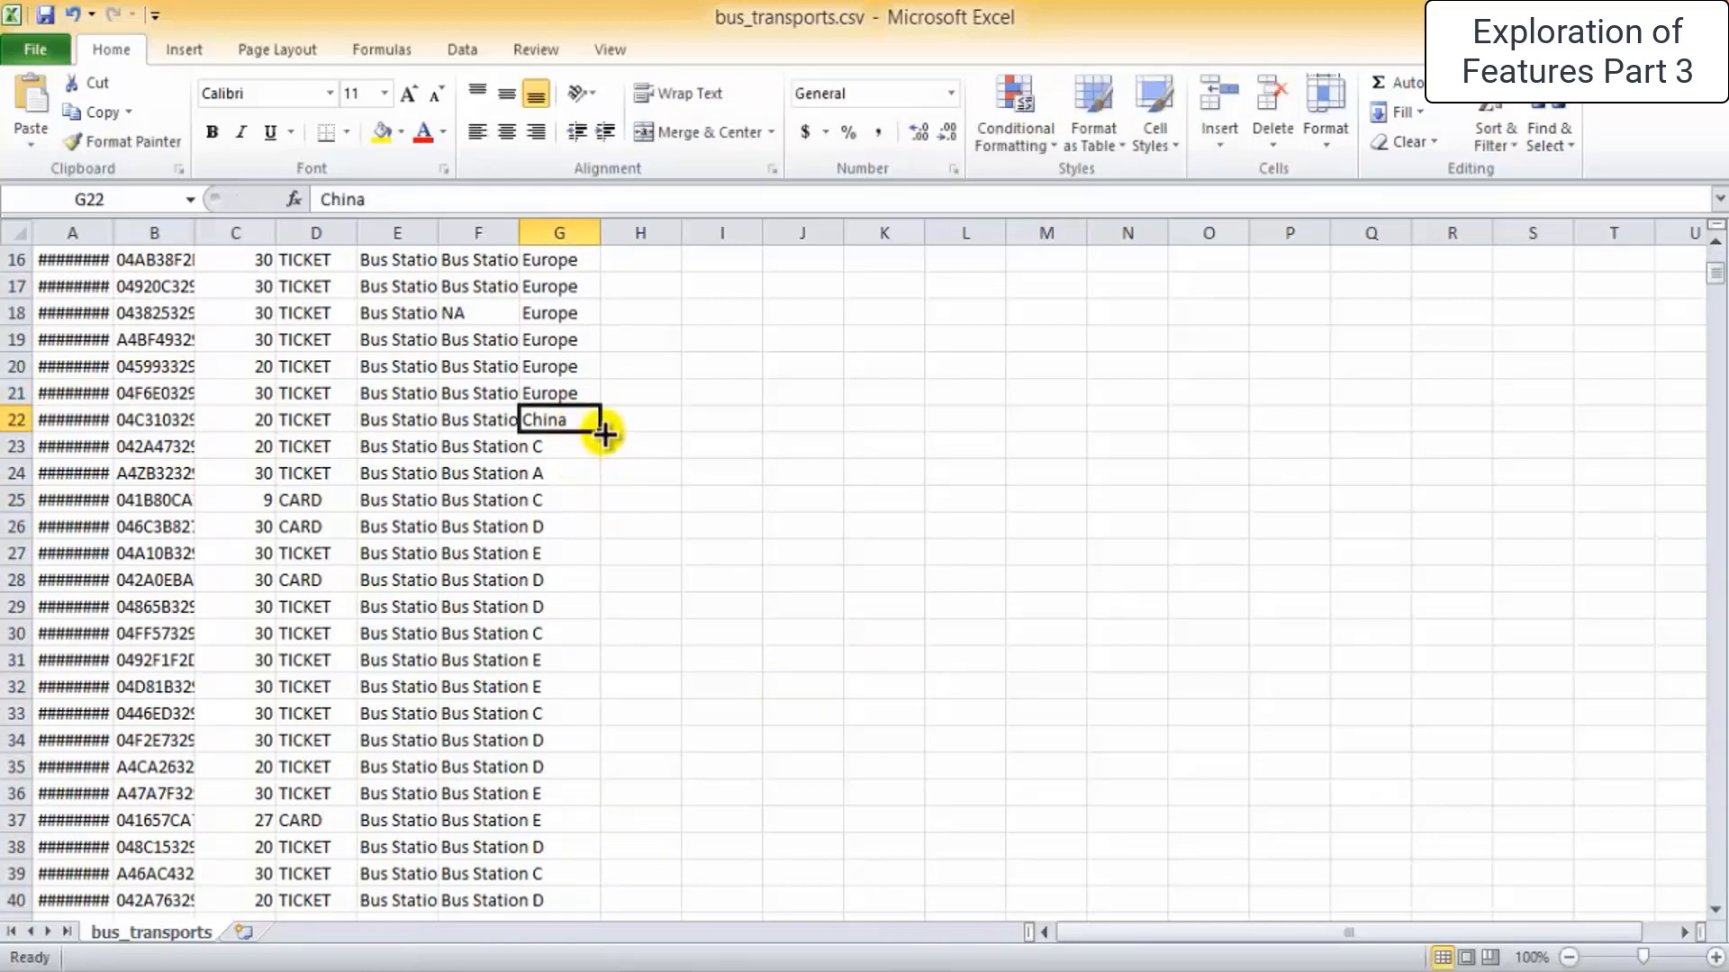
drag(600, 438, 596, 896)
Enter sri lanka in cell G691 and fill it down the remaining data rows of the Country column
scroll(459, 772, down, 4)
click(567, 583)
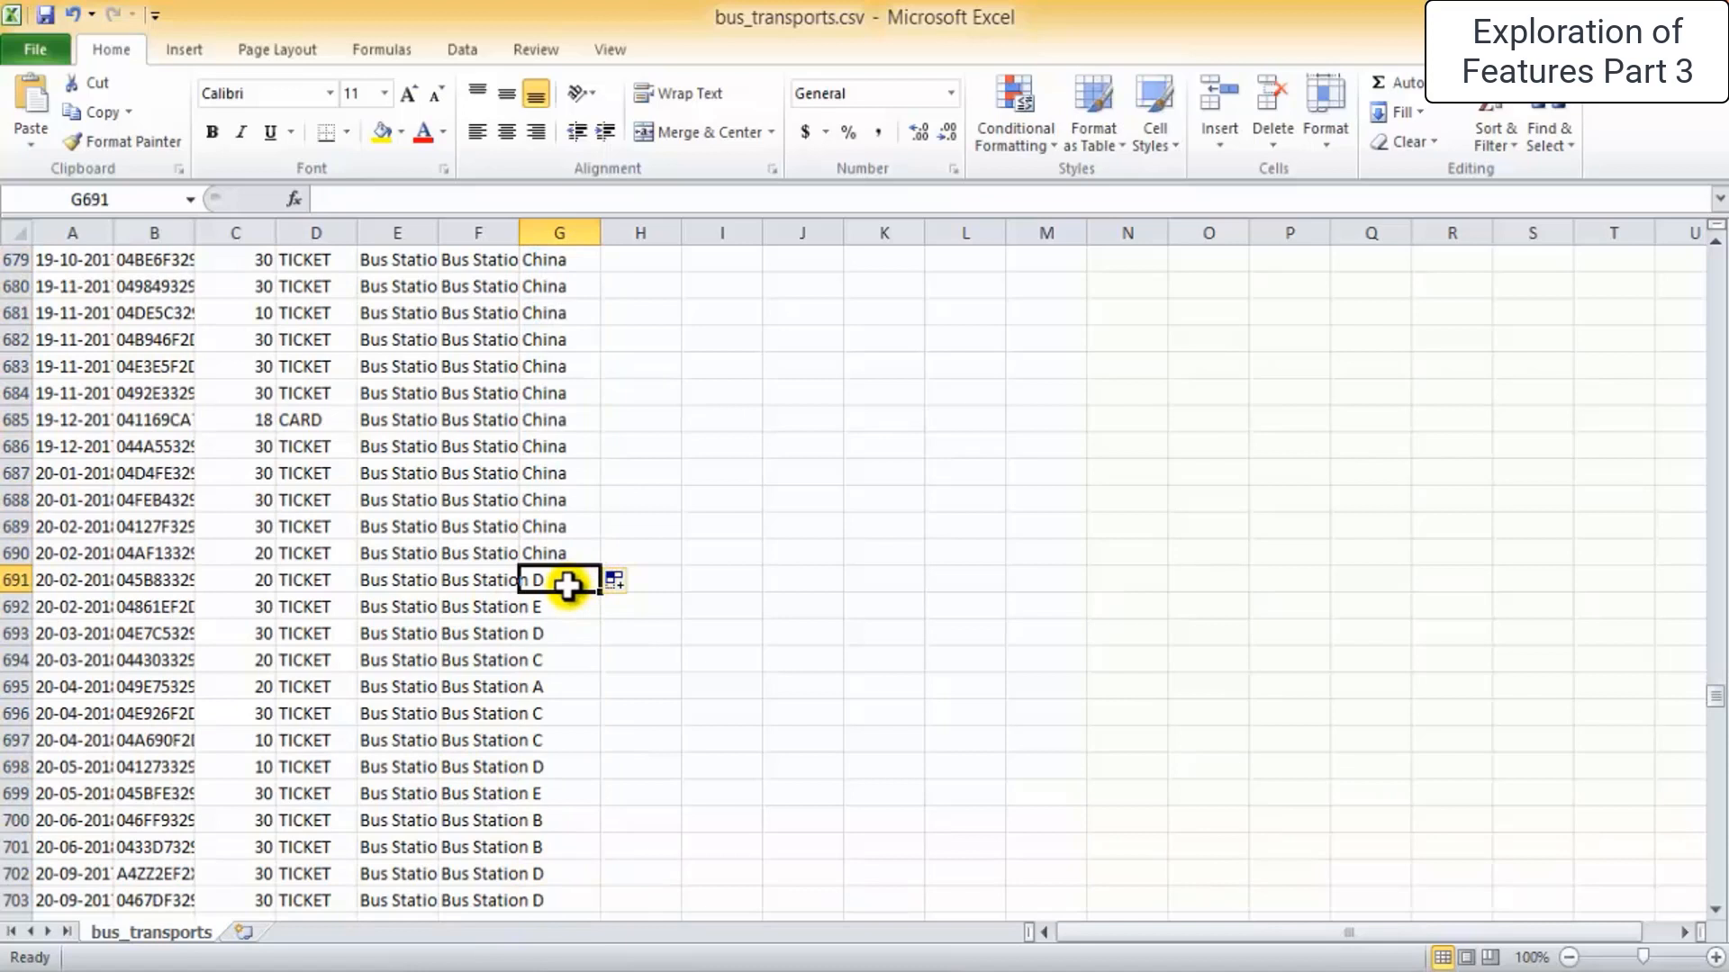
text(sri lanka)
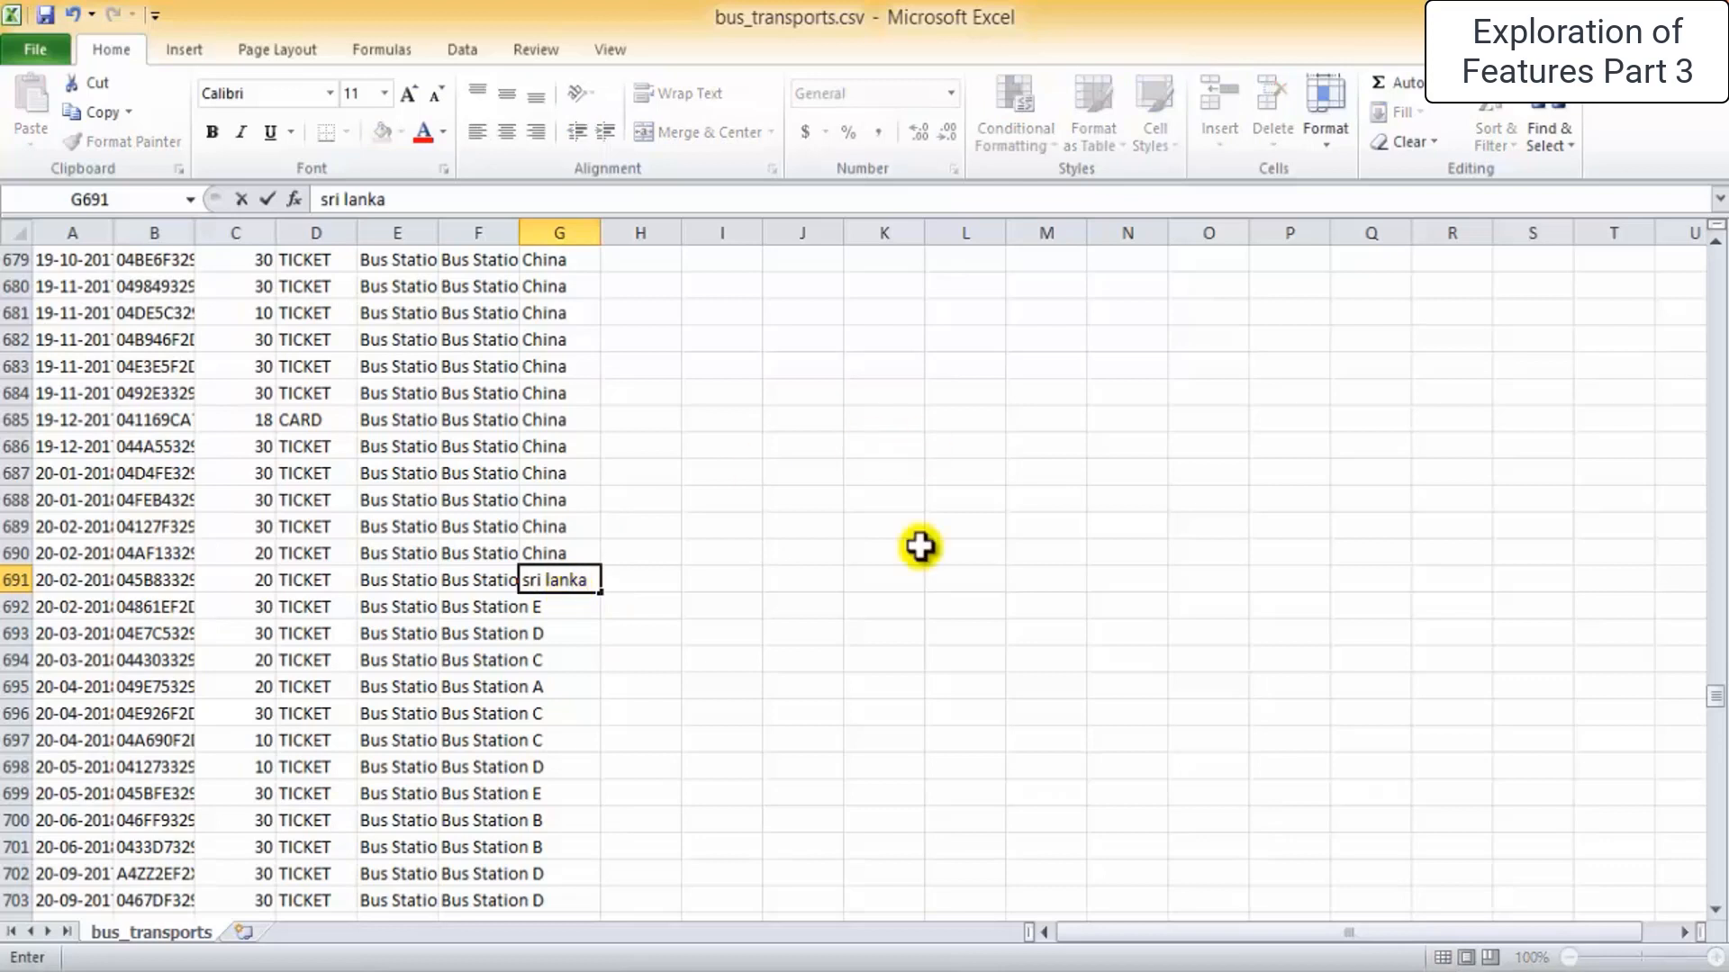
click(748, 579)
click(571, 585)
double_click(602, 594)
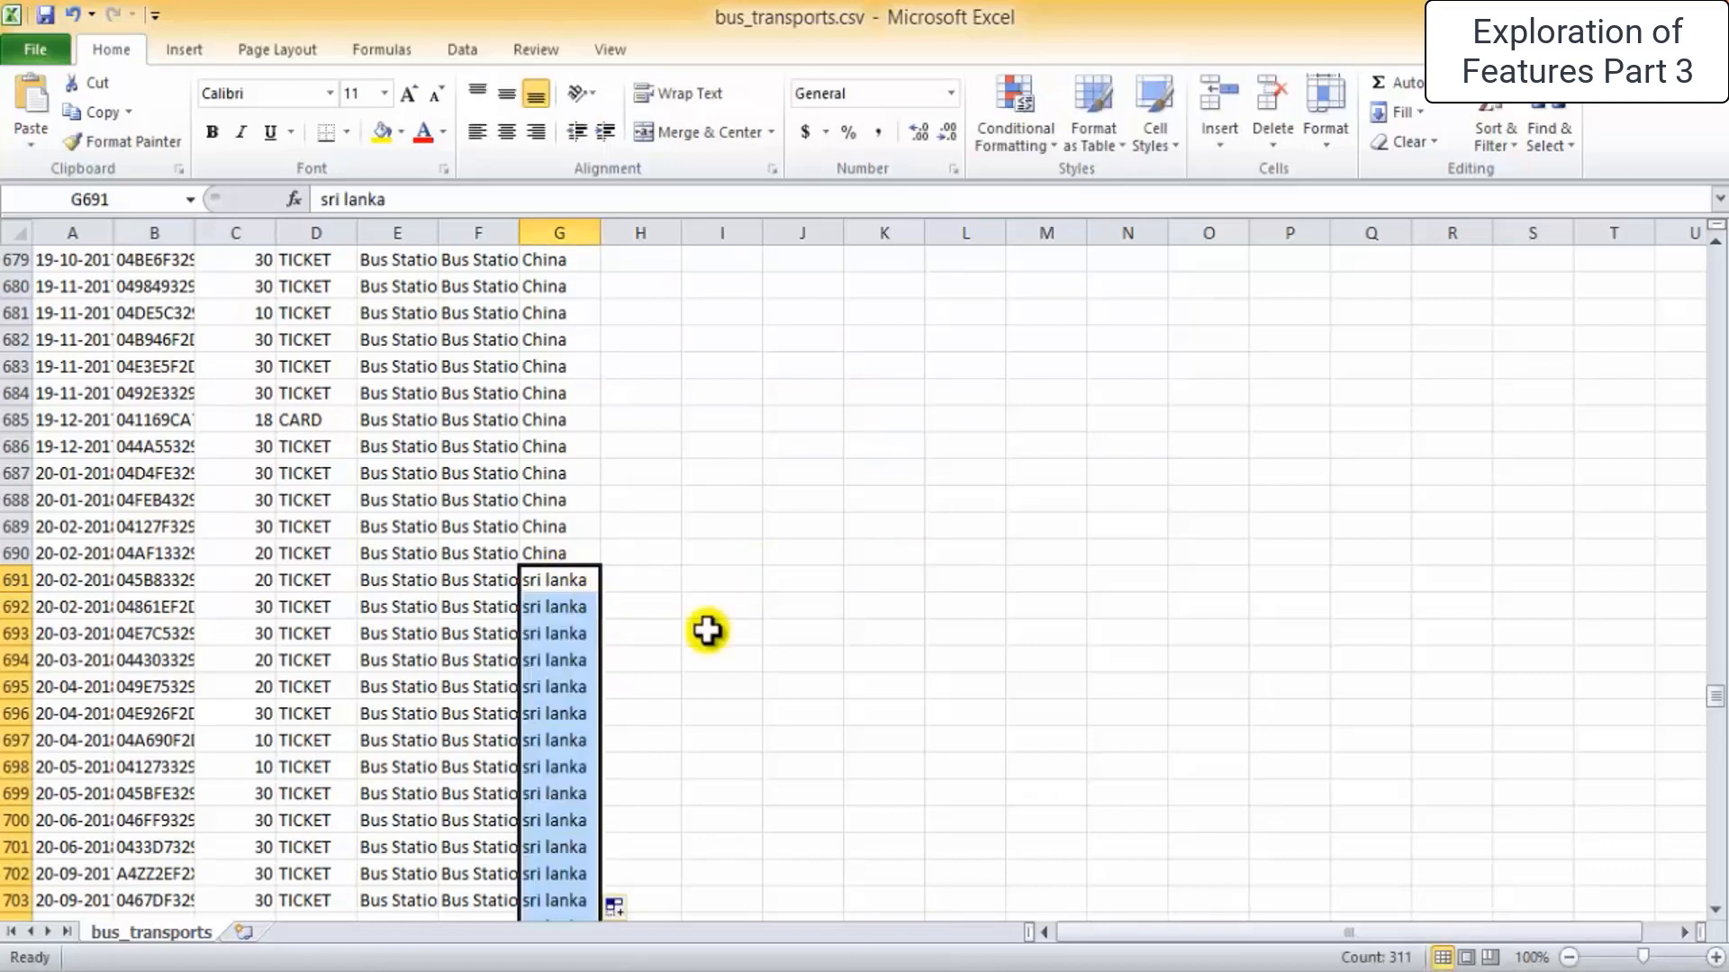
Save bus_transports.csv with the filled Country column
scroll(864, 648, down, 7)
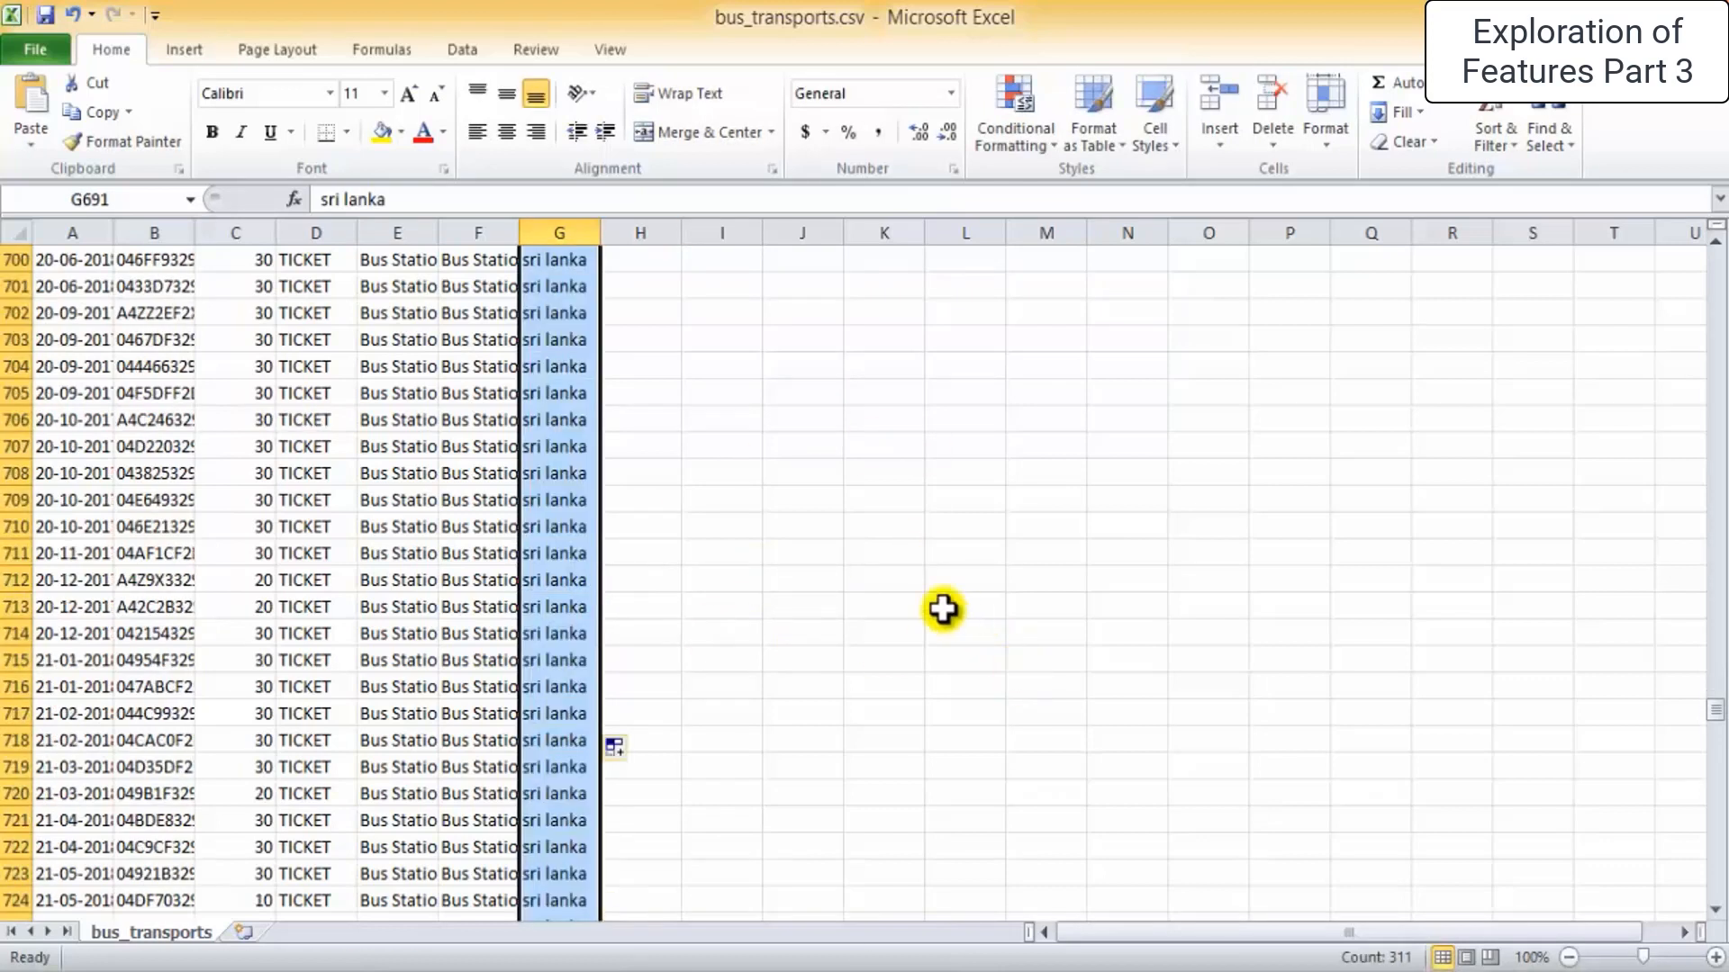
key(ctrl+s)
click(770, 585)
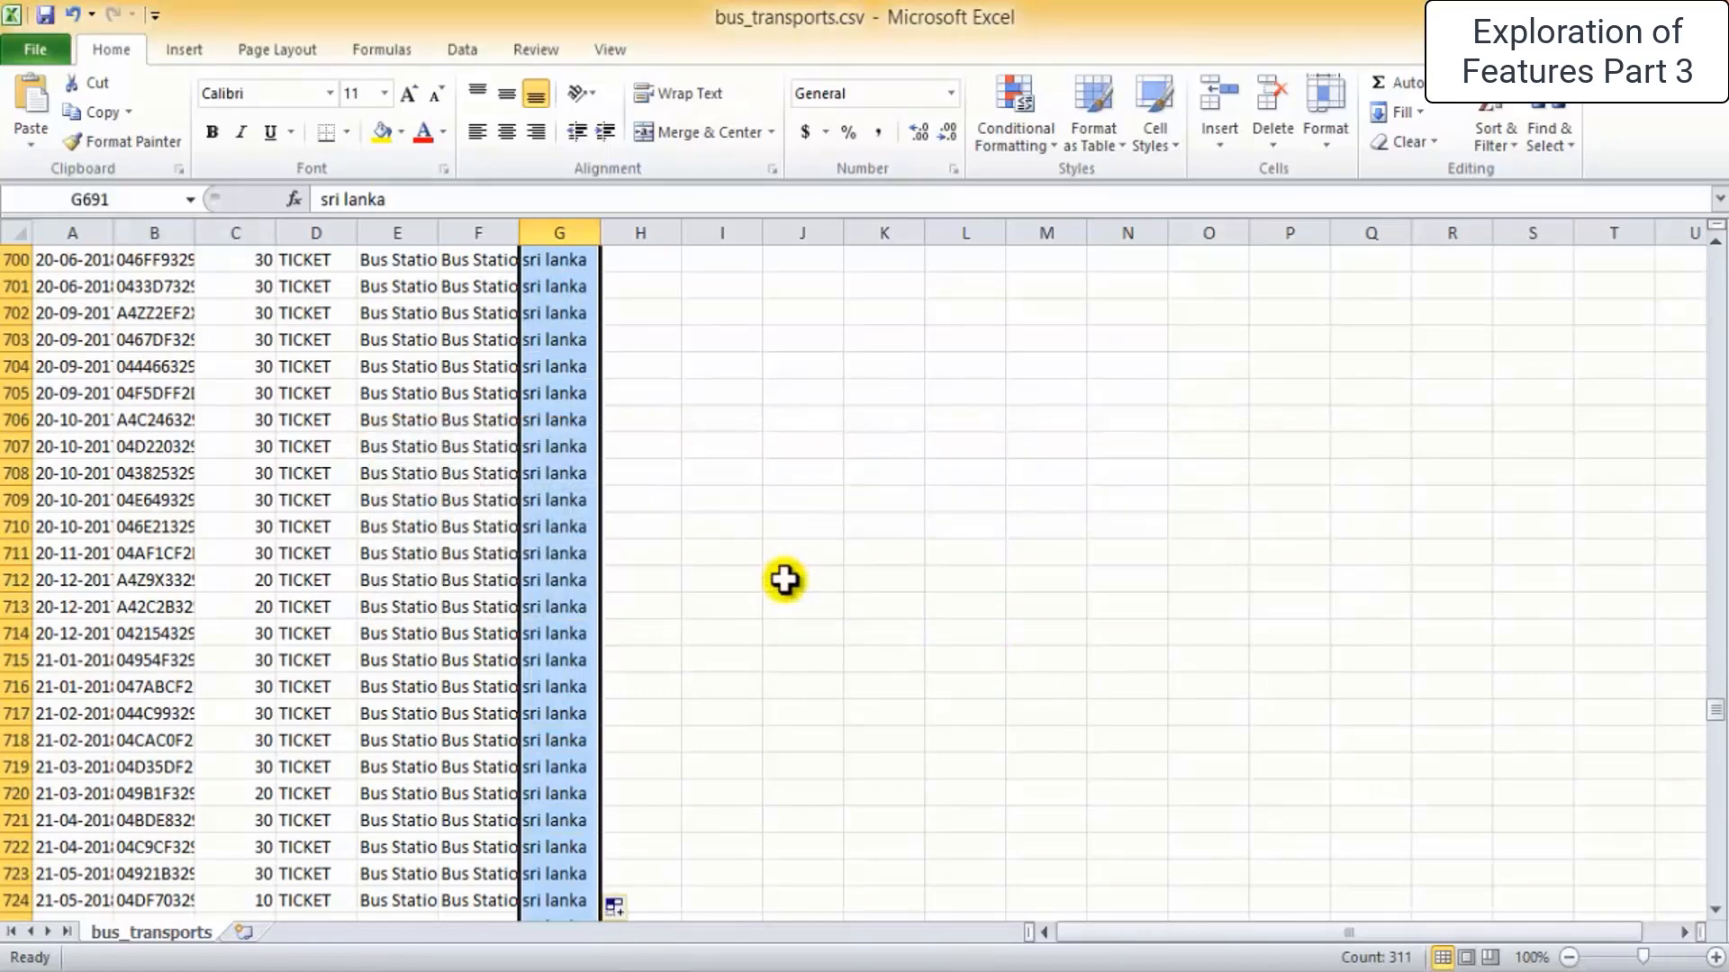
Switch to Tableau Public and connect to the text file bus_transports.csv as a new data source
click(388, 971)
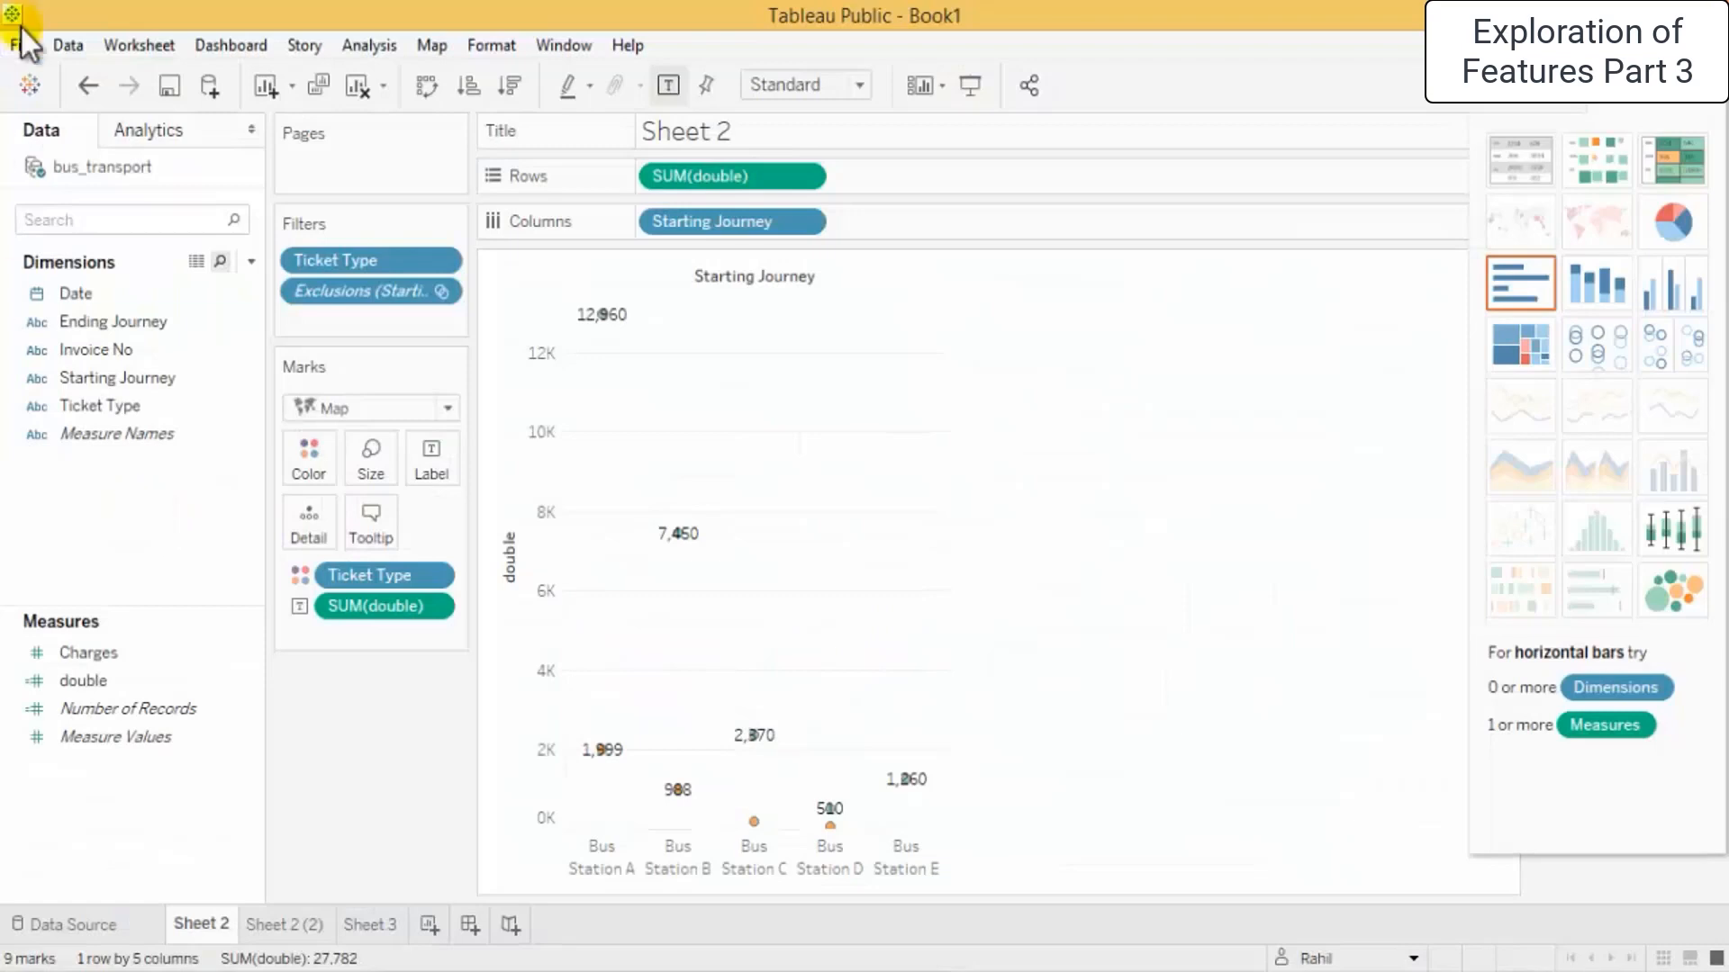
click(34, 94)
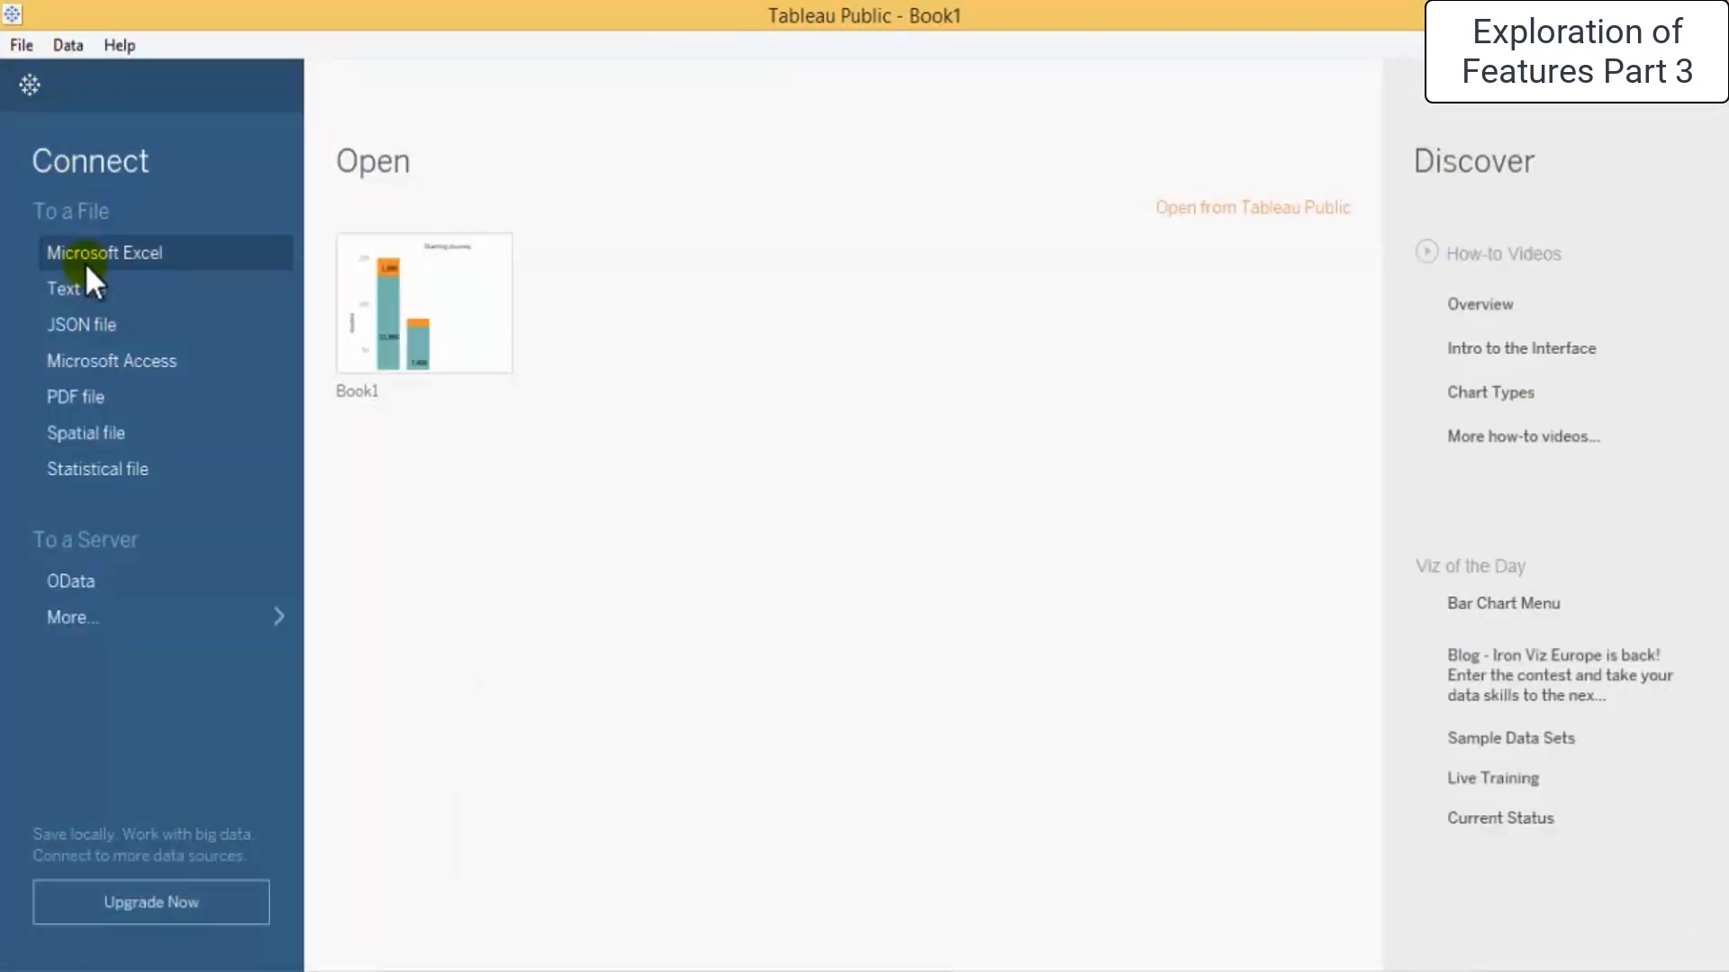
click(95, 286)
double_click(1338, 246)
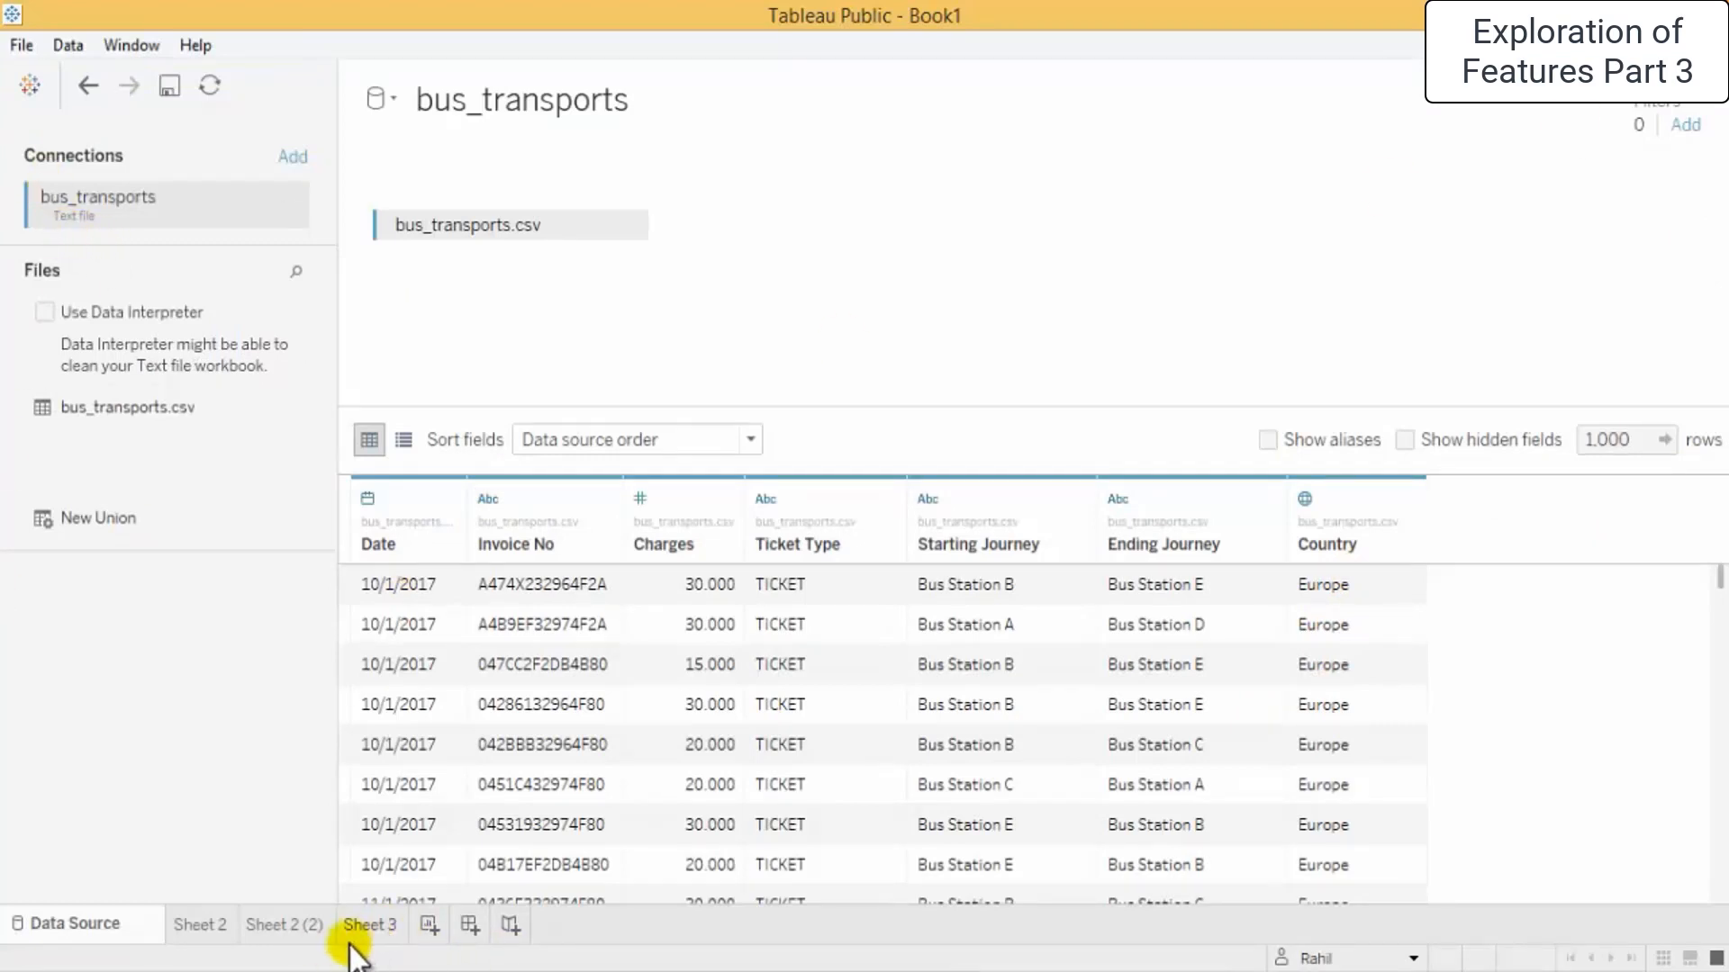
On Sheet 3, use the bus_transports source to put Country on Rows and Charges on Columns
click(376, 941)
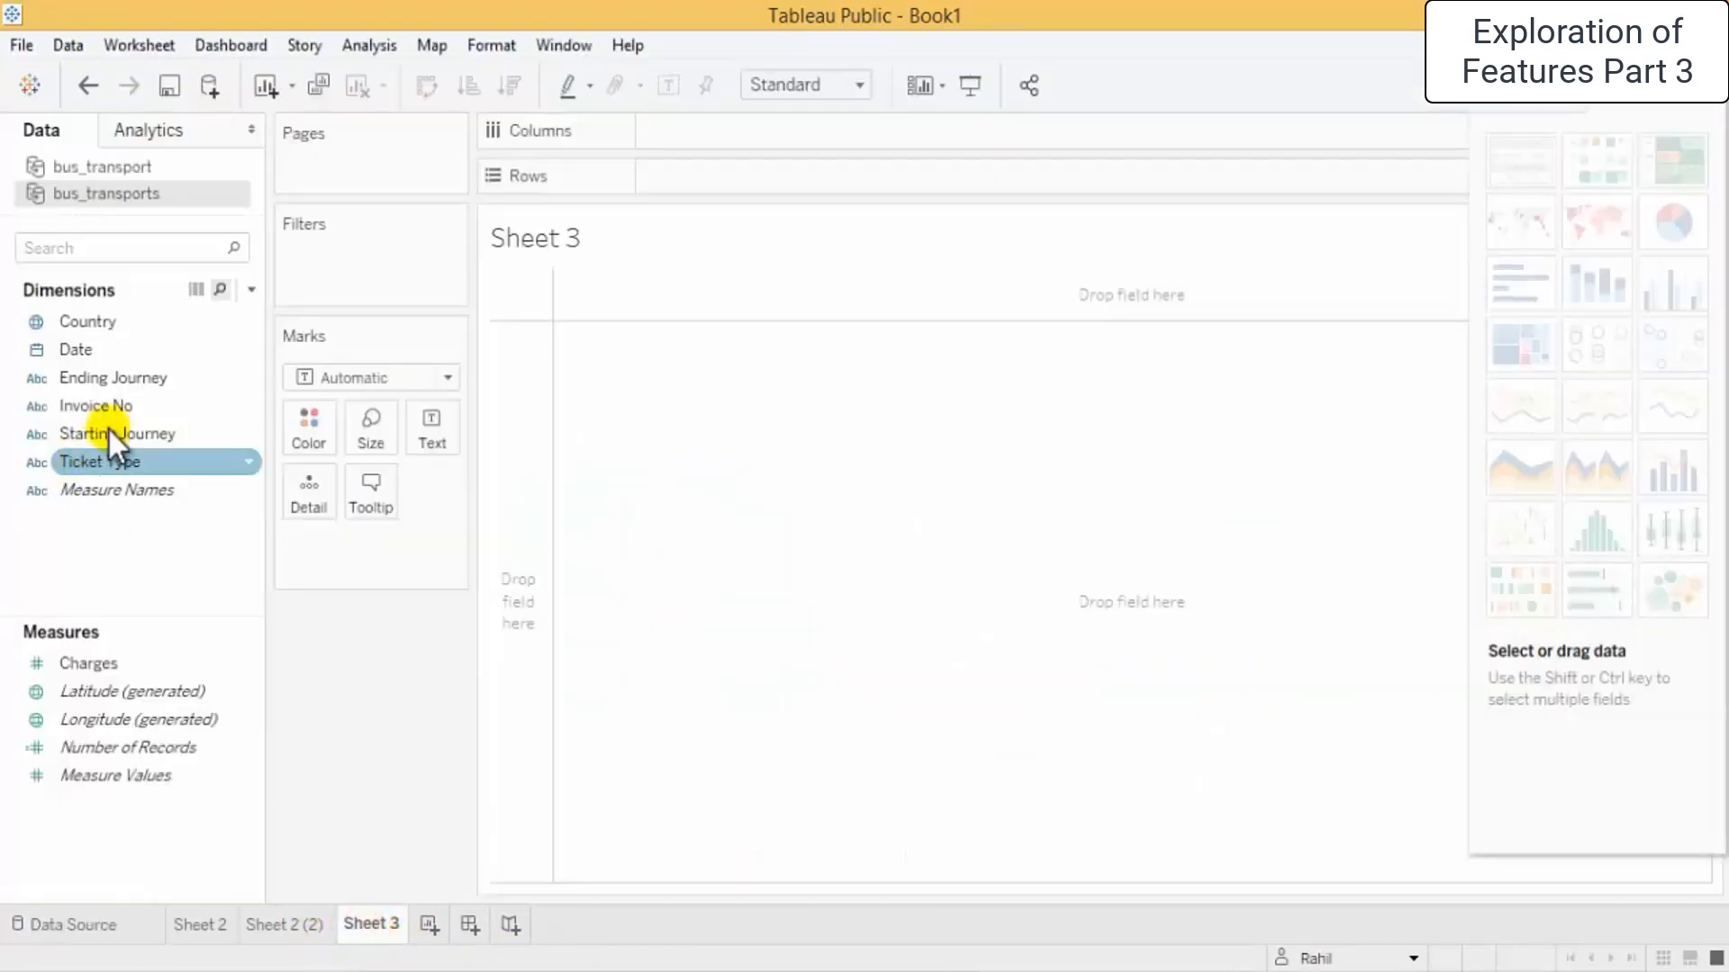
click(122, 171)
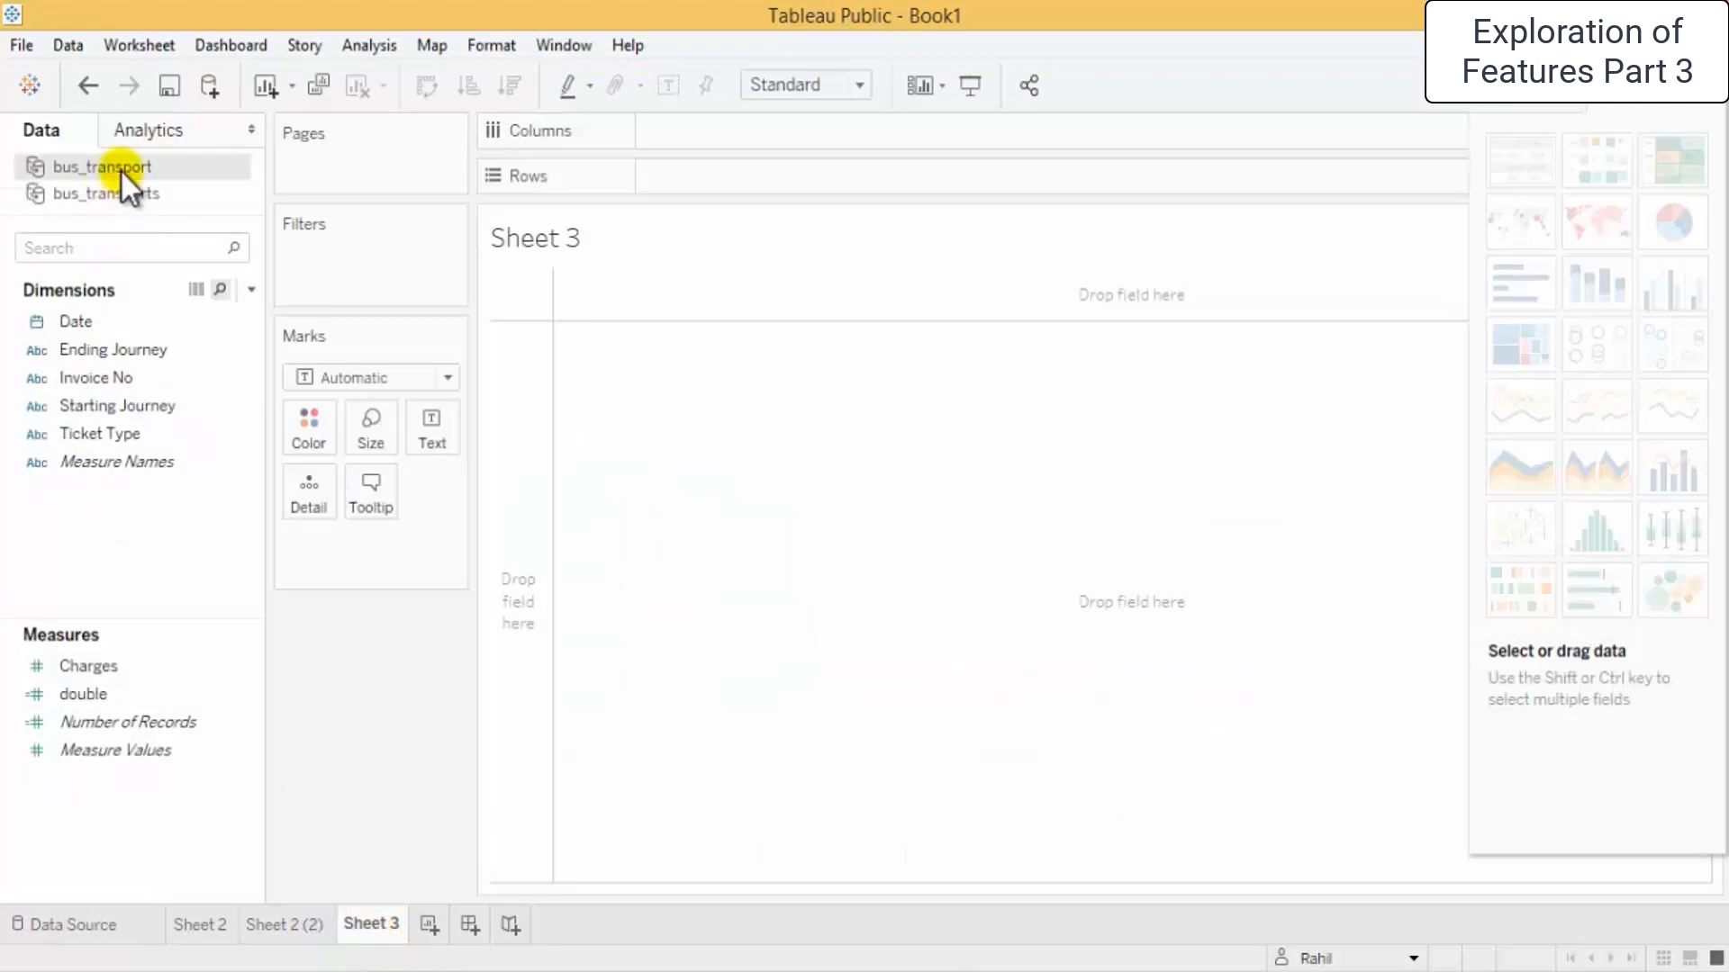
right_click(121, 171)
click(99, 200)
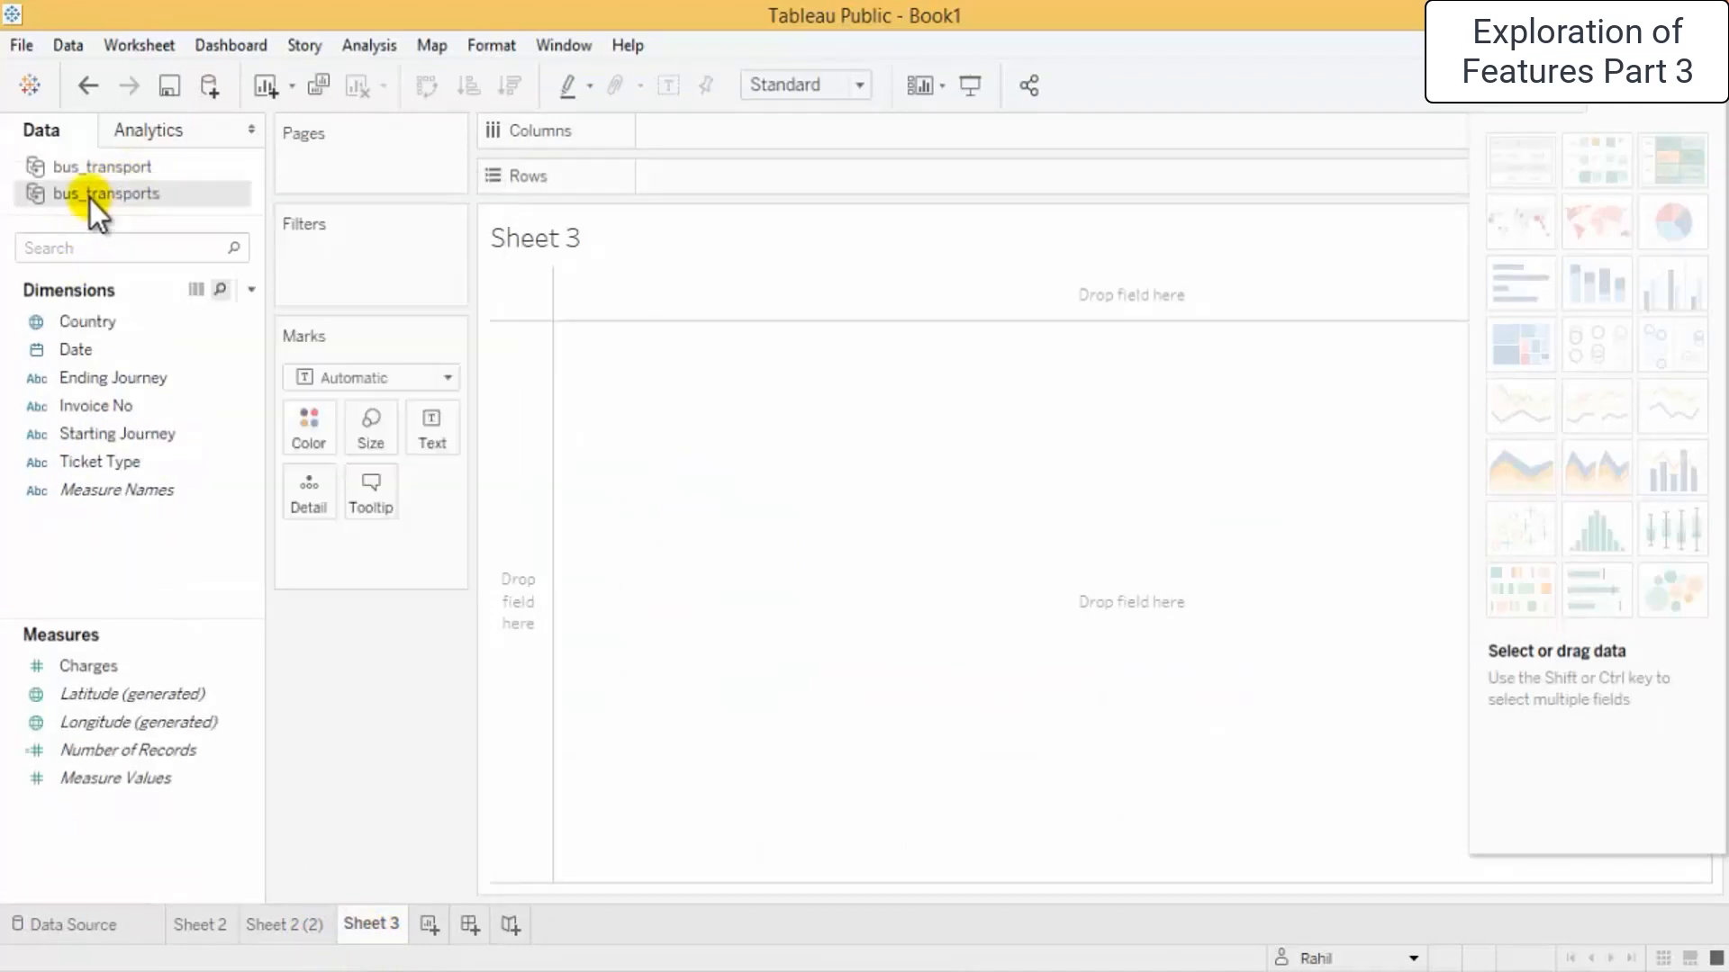
click(90, 326)
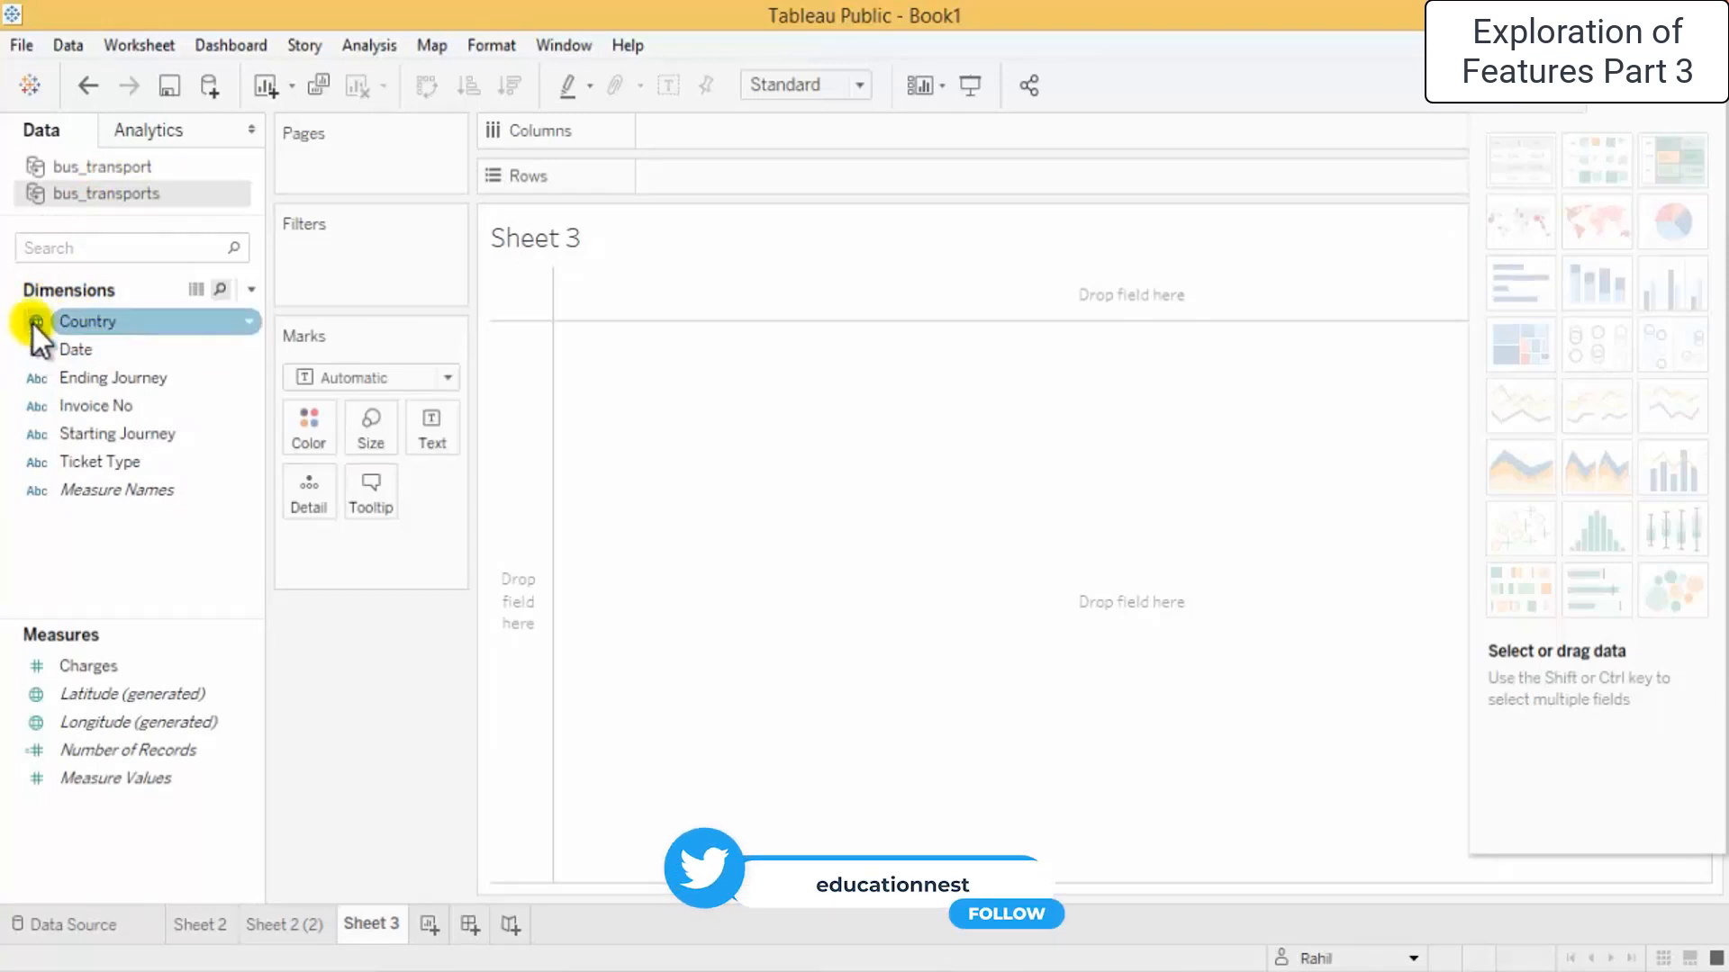
drag(41, 323, 871, 191)
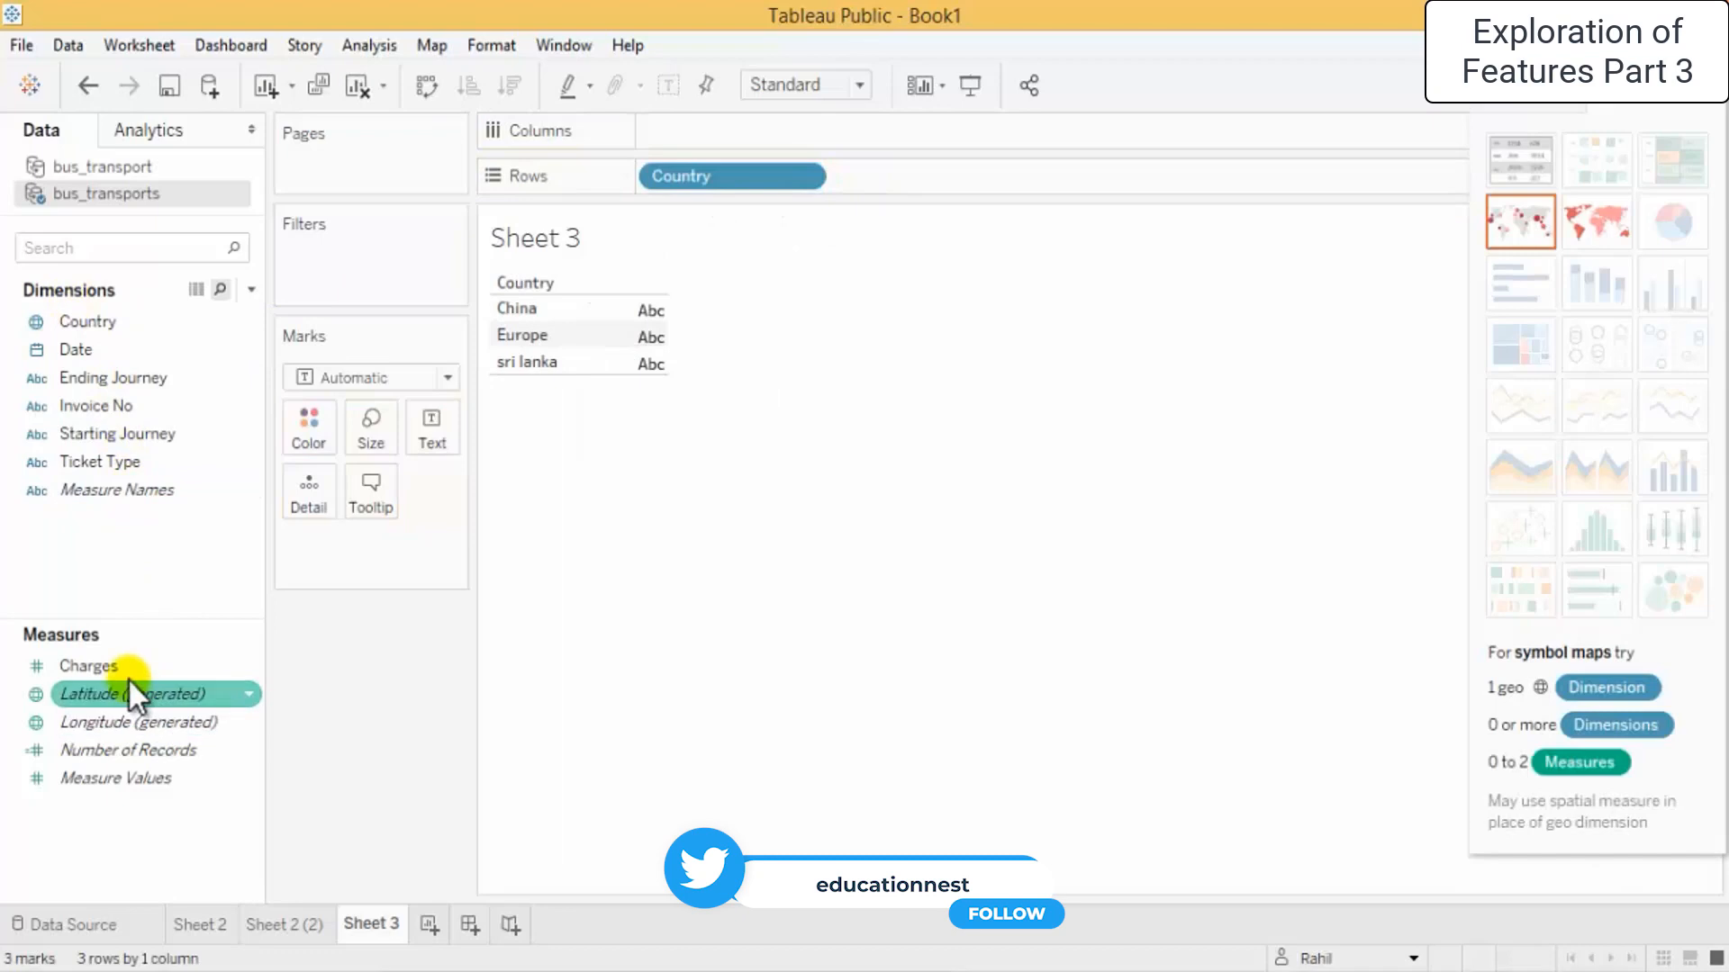
drag(128, 672, 721, 134)
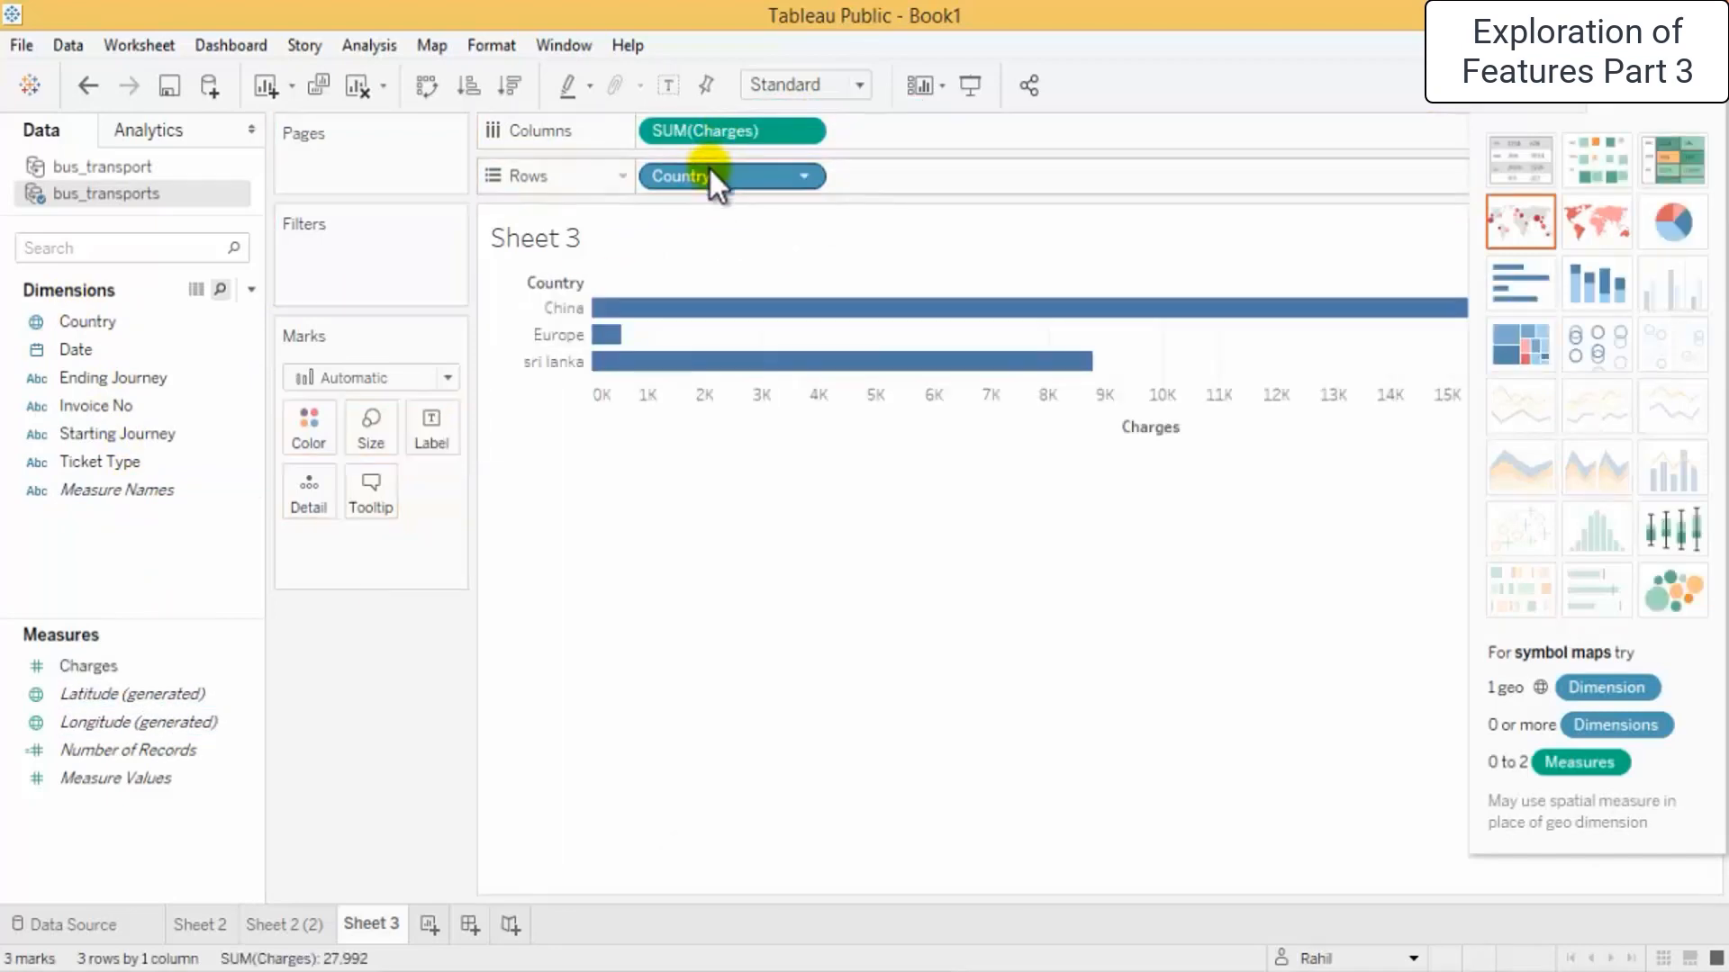
Set the mark type to Map and swap the fields so Country is on Columns and SUM(Charges) on Rows
click(441, 379)
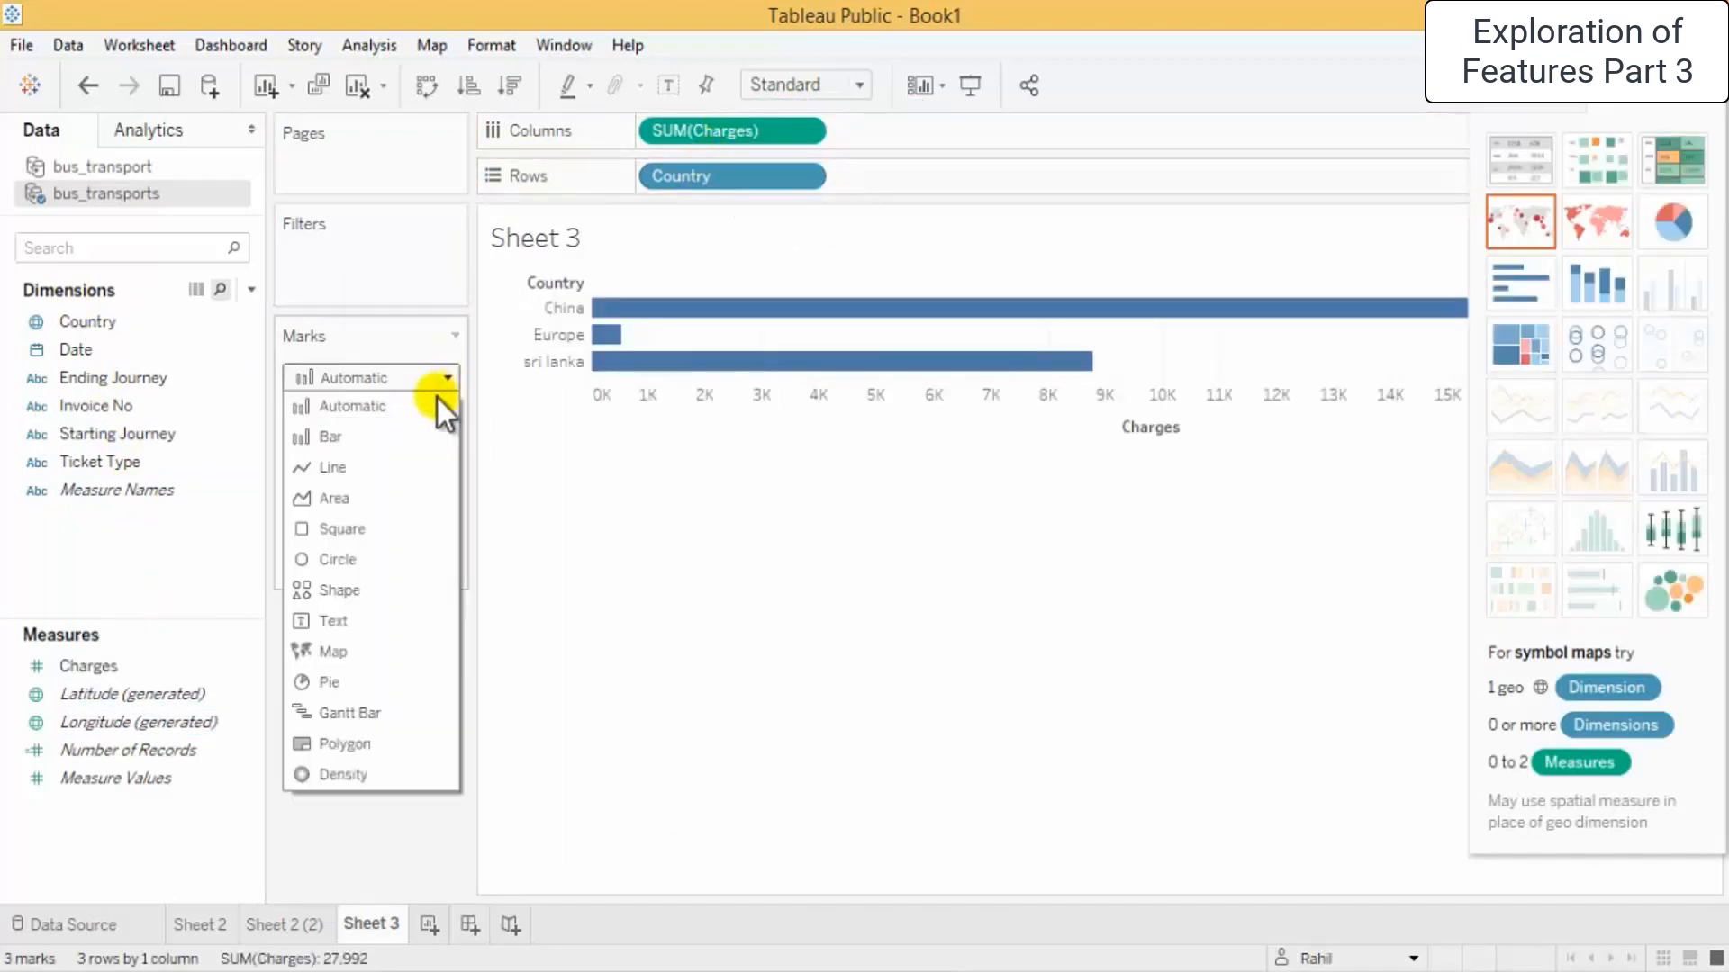
click(373, 651)
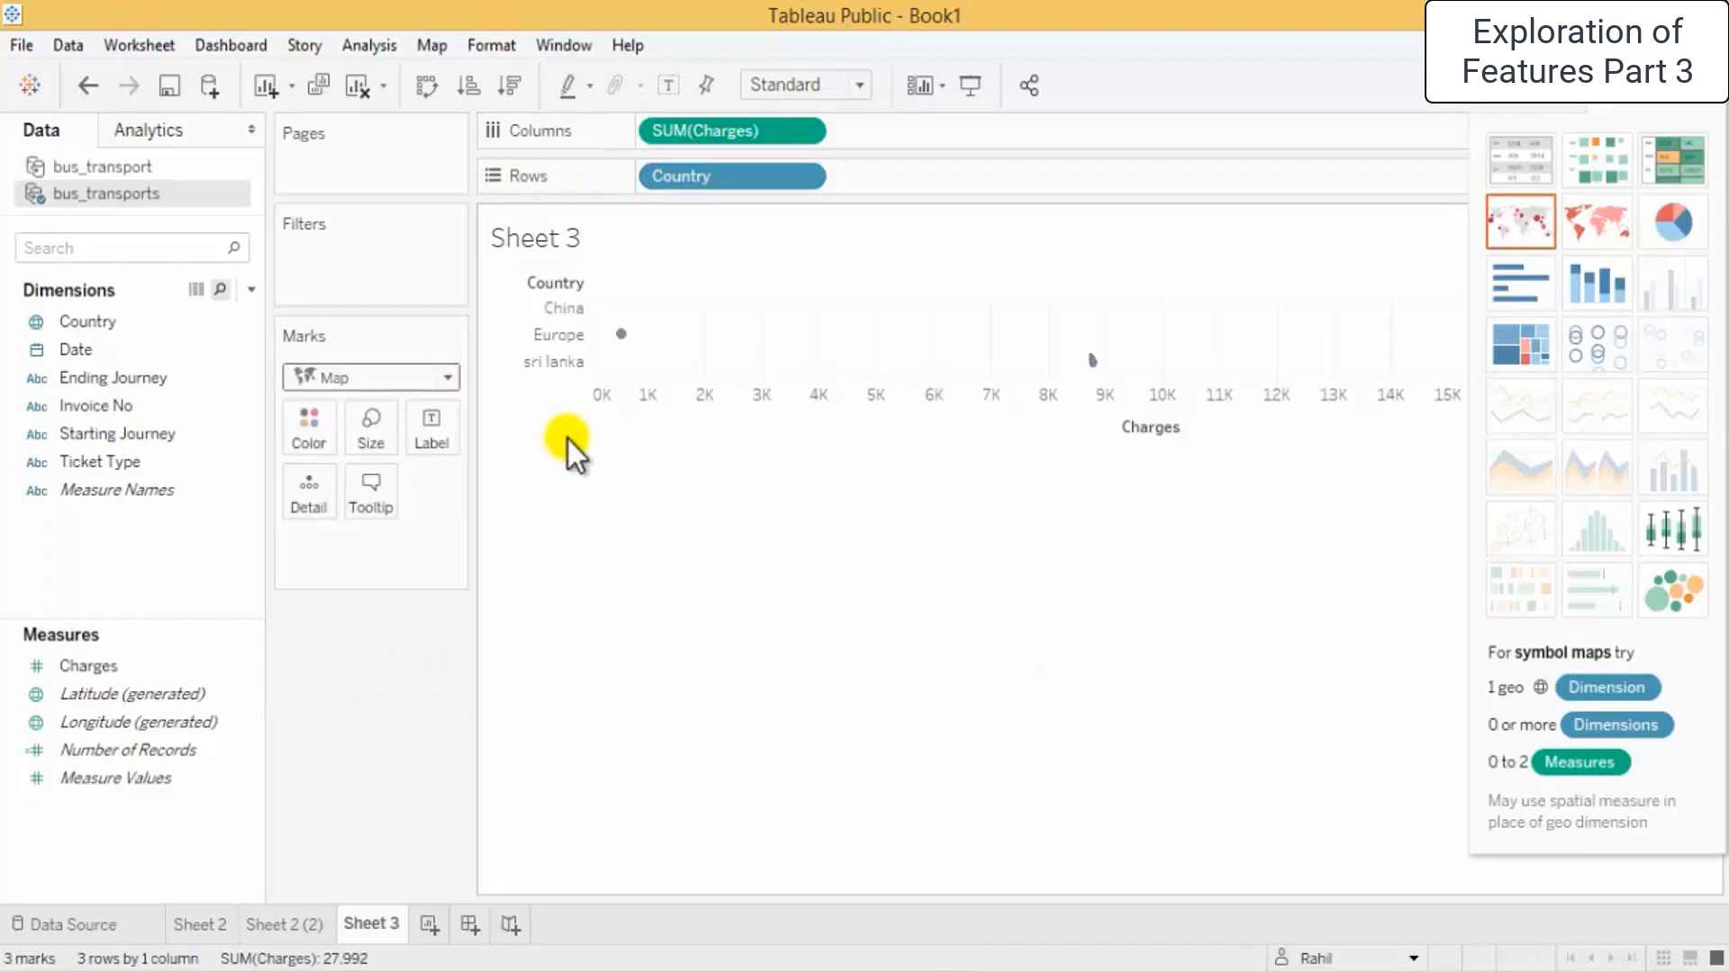
drag(741, 177, 764, 132)
drag(932, 160, 857, 186)
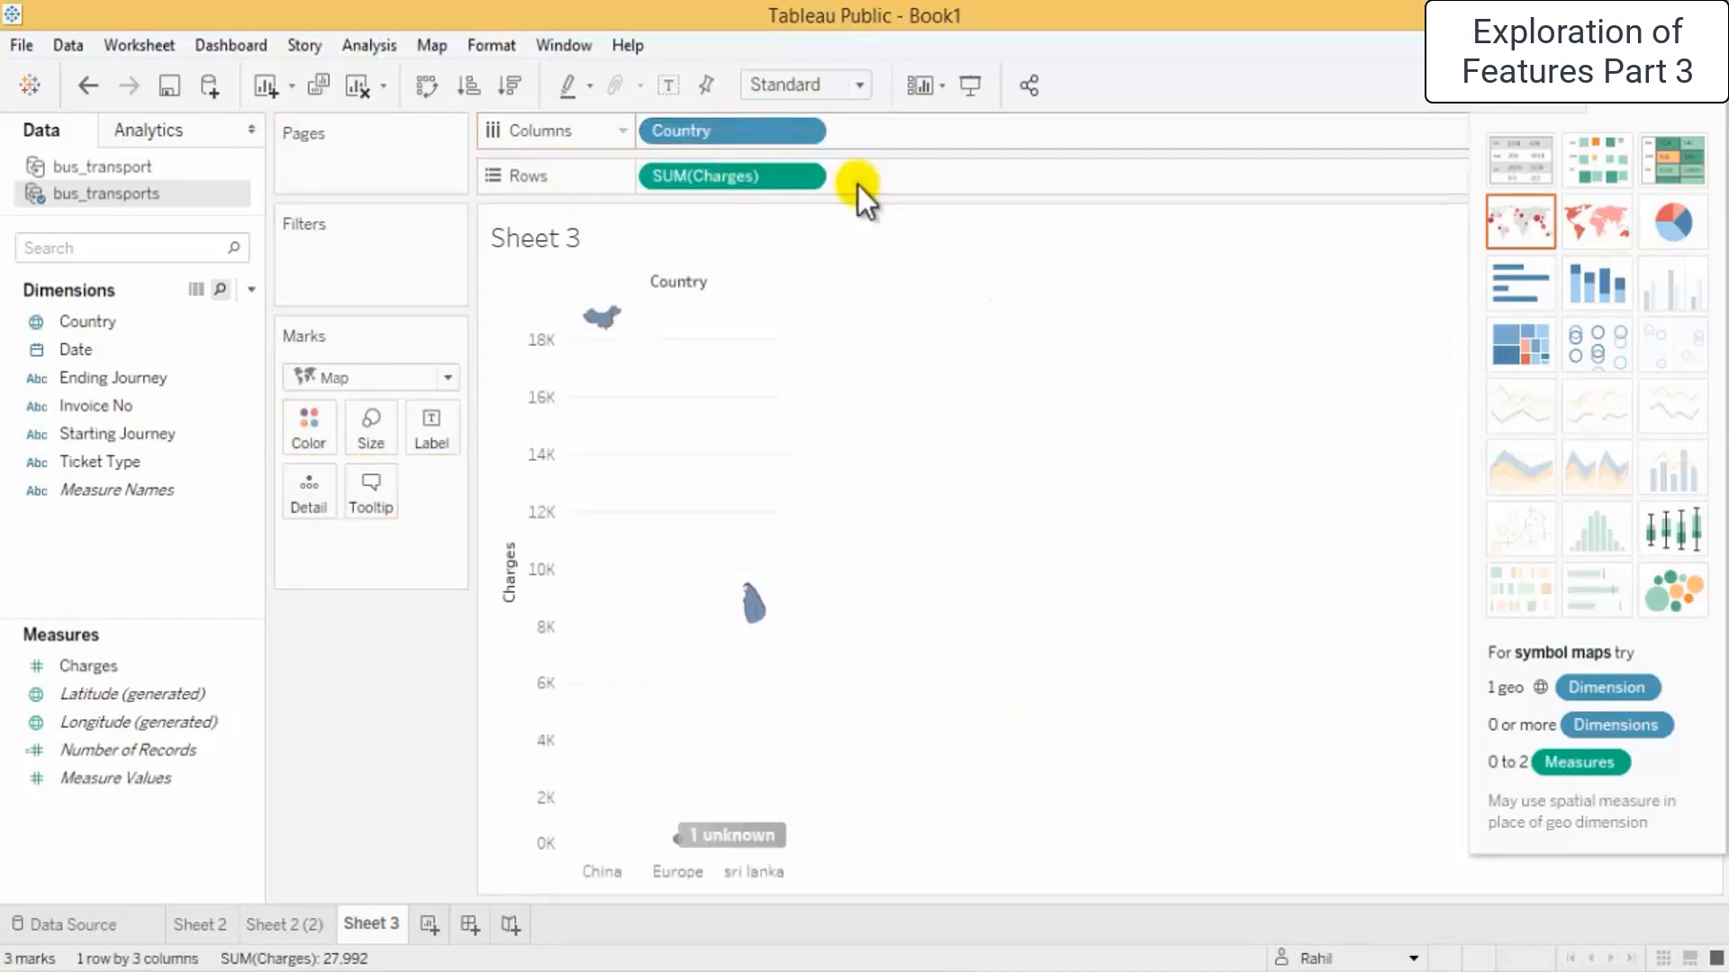
Inspect the details of the China and sri lanka marks in the chart
click(596, 324)
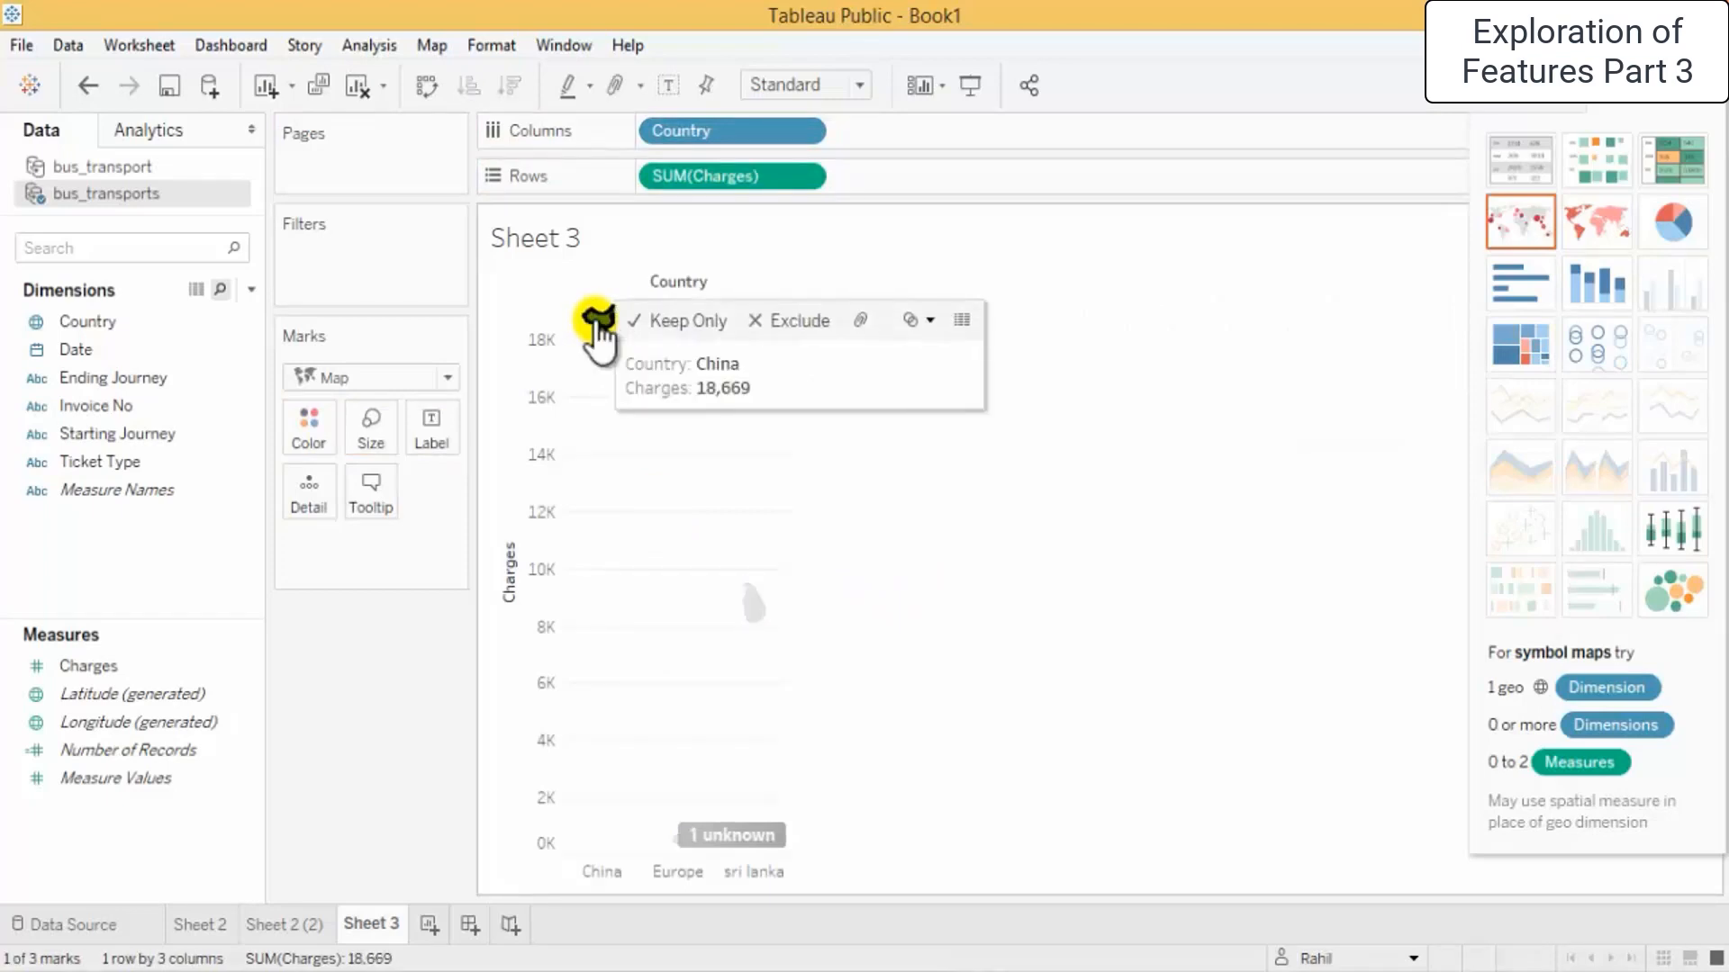
click(596, 326)
click(749, 614)
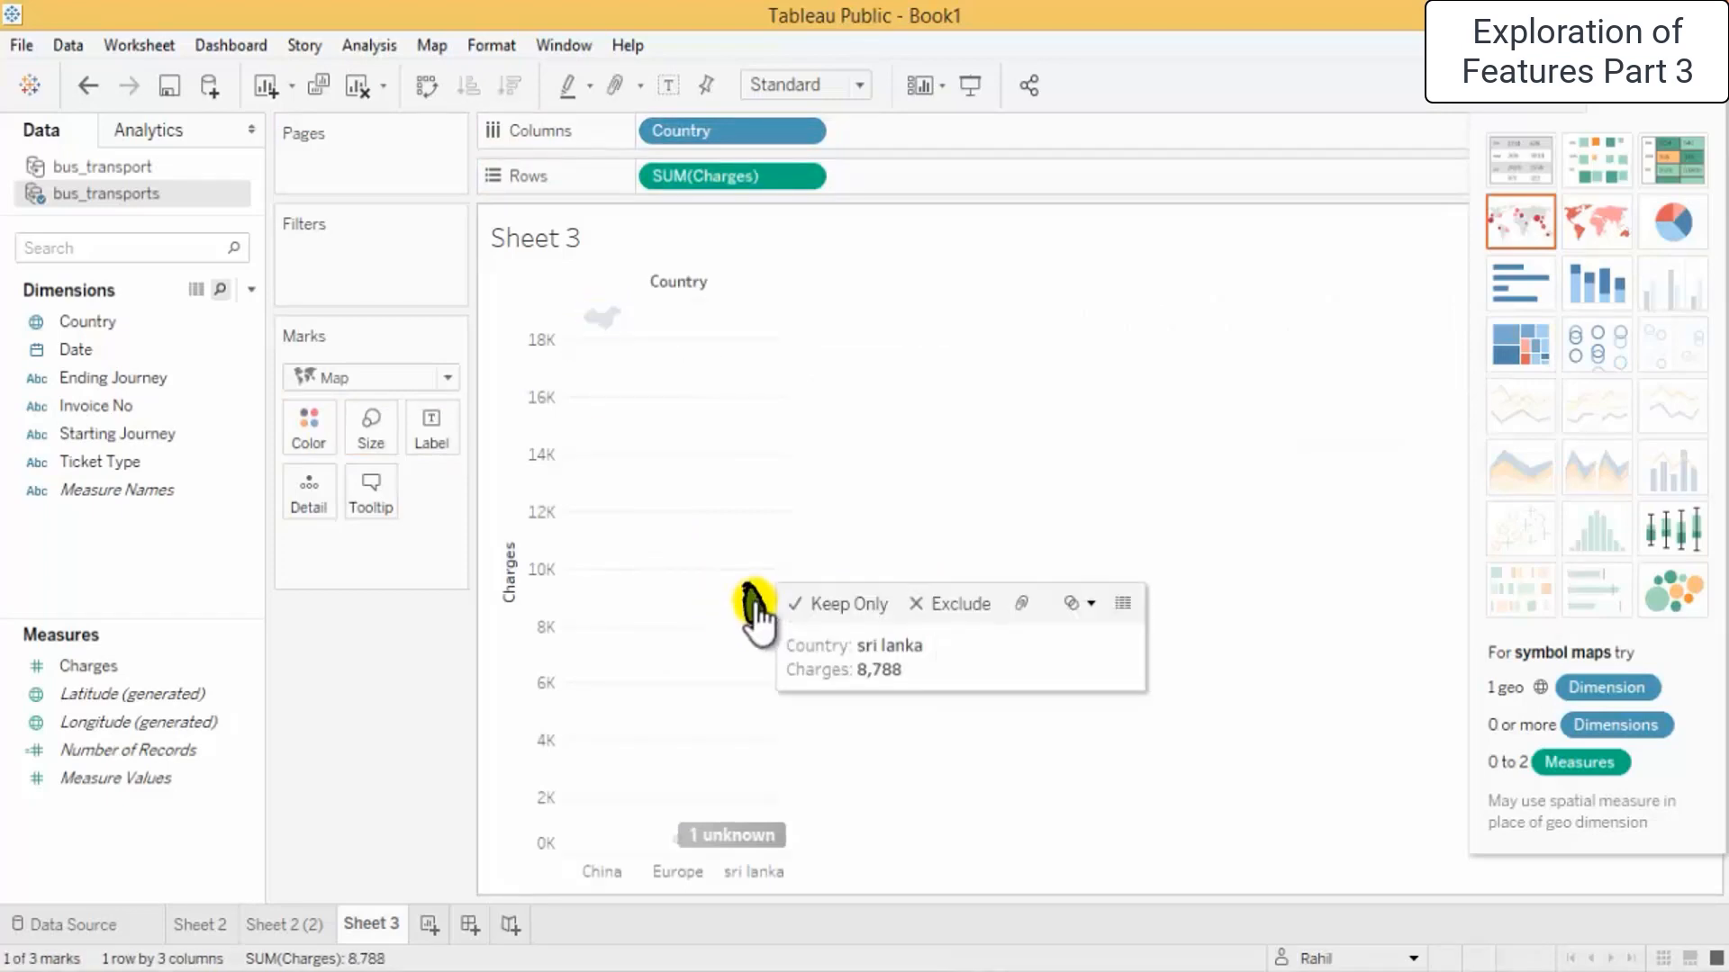
click(834, 334)
Replace SUM(Charges) on Rows with Latitude (generated) and Longitude (generated)
drag(733, 177, 430, 705)
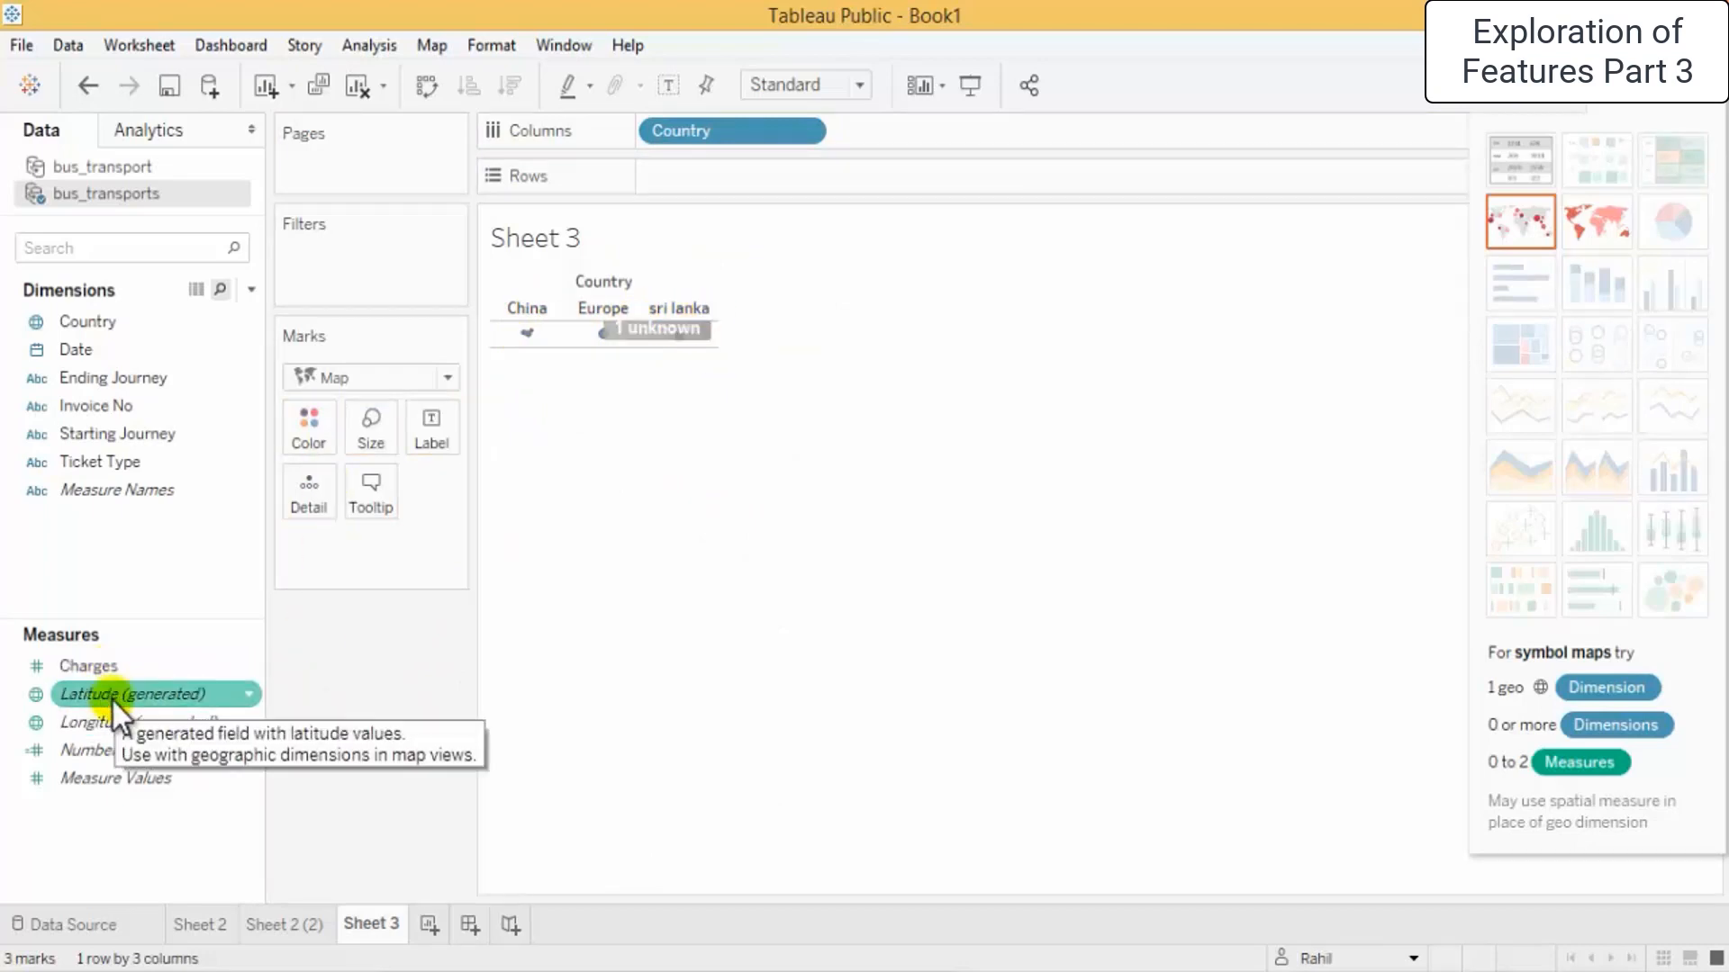
drag(112, 700, 750, 179)
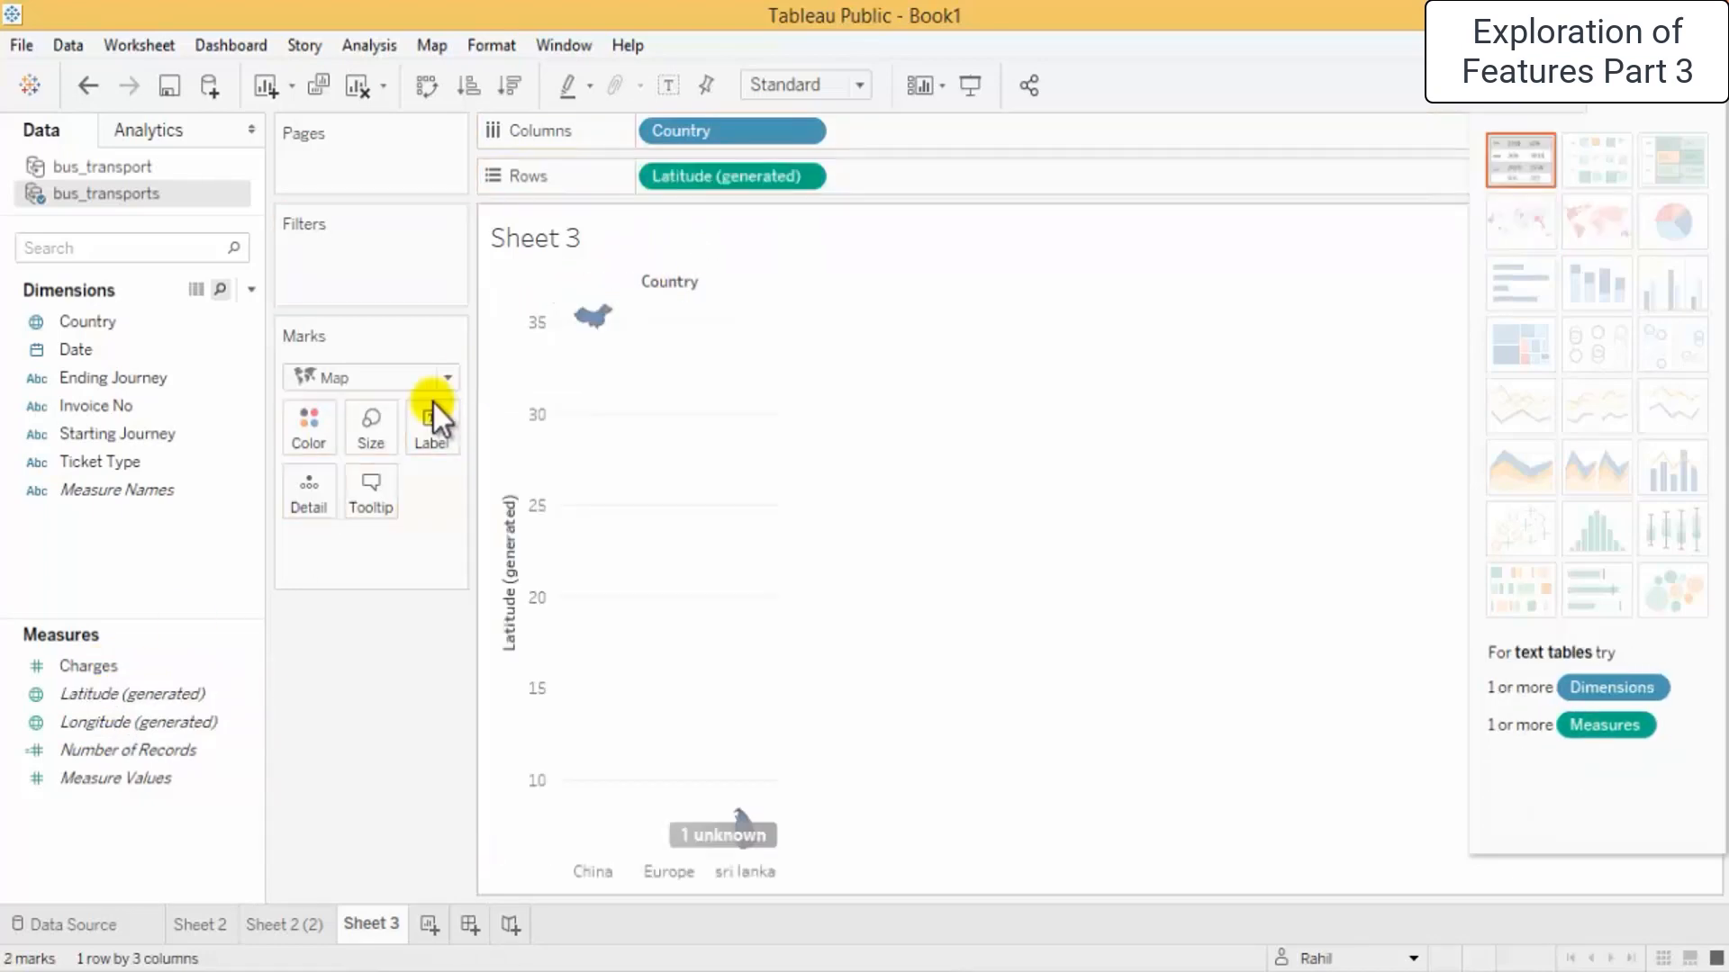
drag(131, 722, 927, 180)
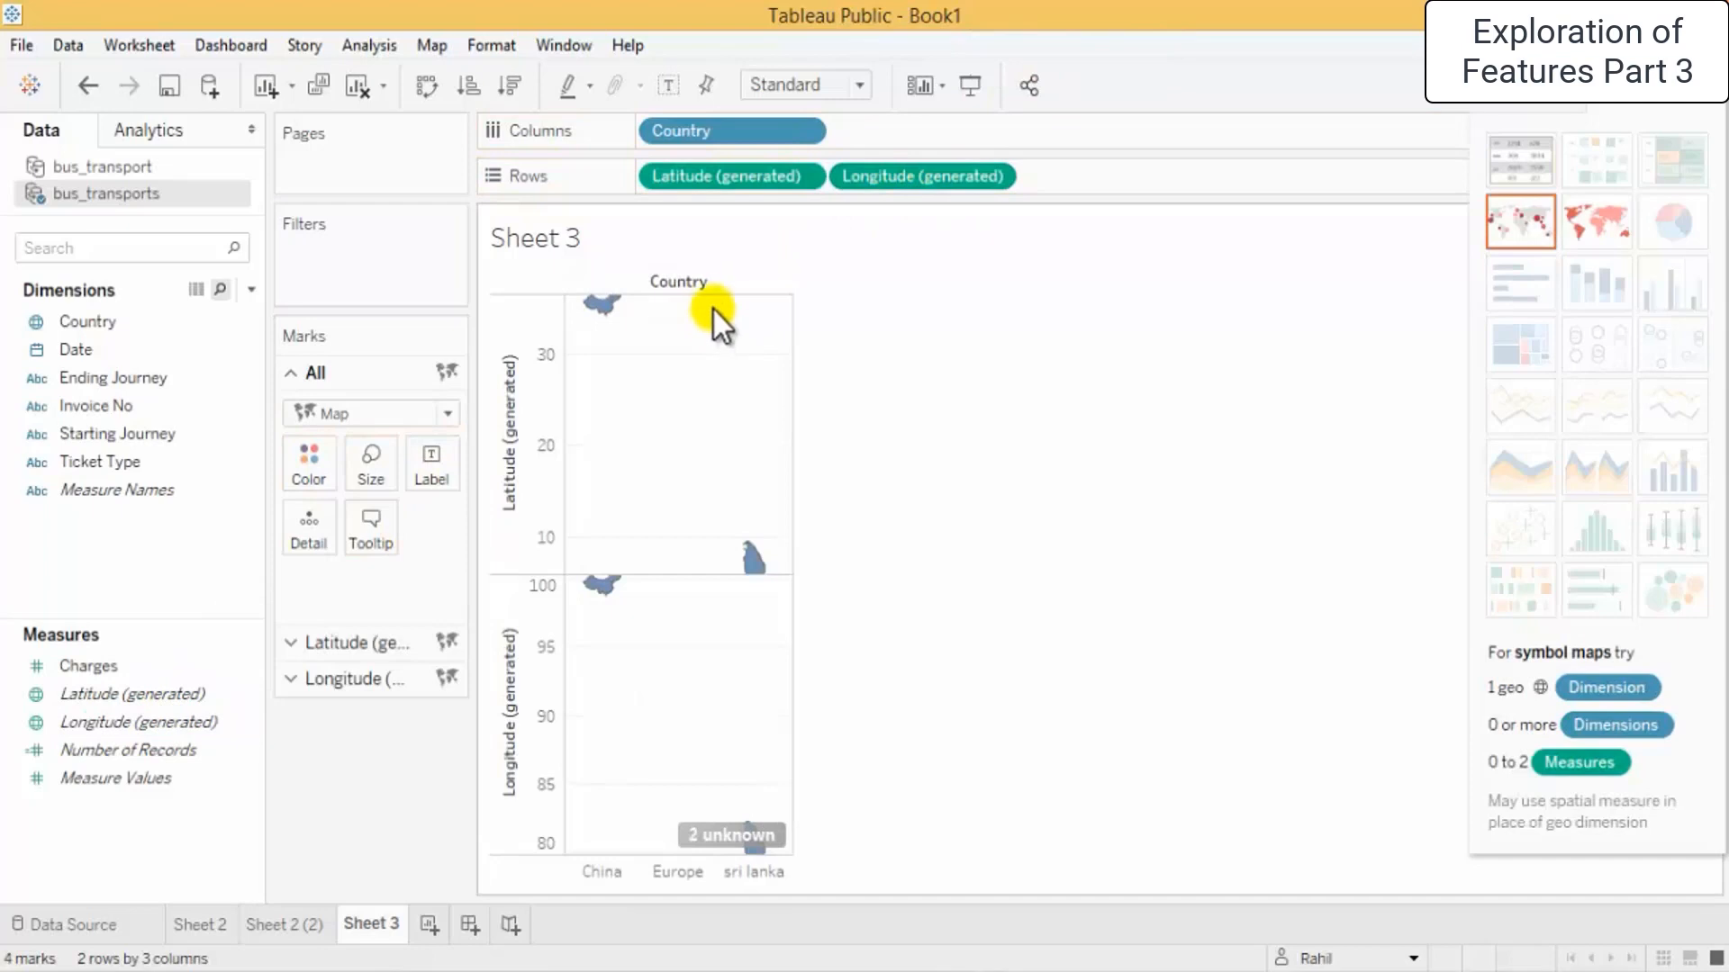
Move Country to Rows and both generated coordinate fields to Columns, and add Charges to Columns
drag(726, 130, 1204, 169)
drag(931, 180, 852, 126)
drag(992, 173, 986, 135)
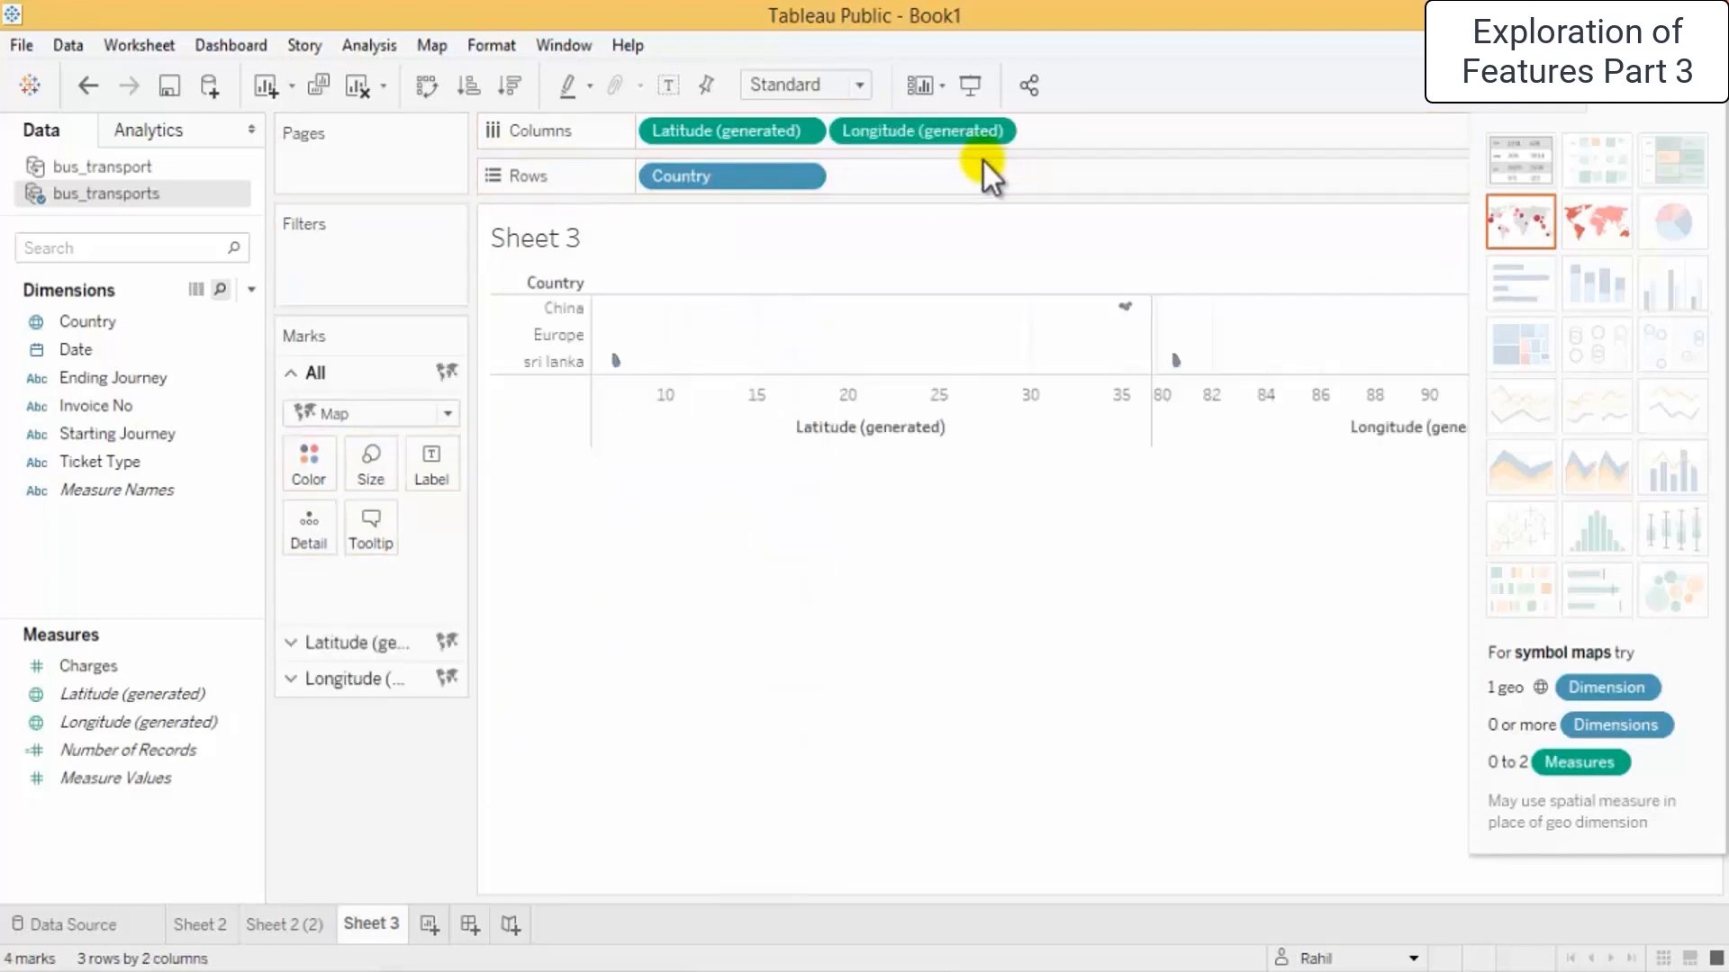
drag(88, 665, 1108, 137)
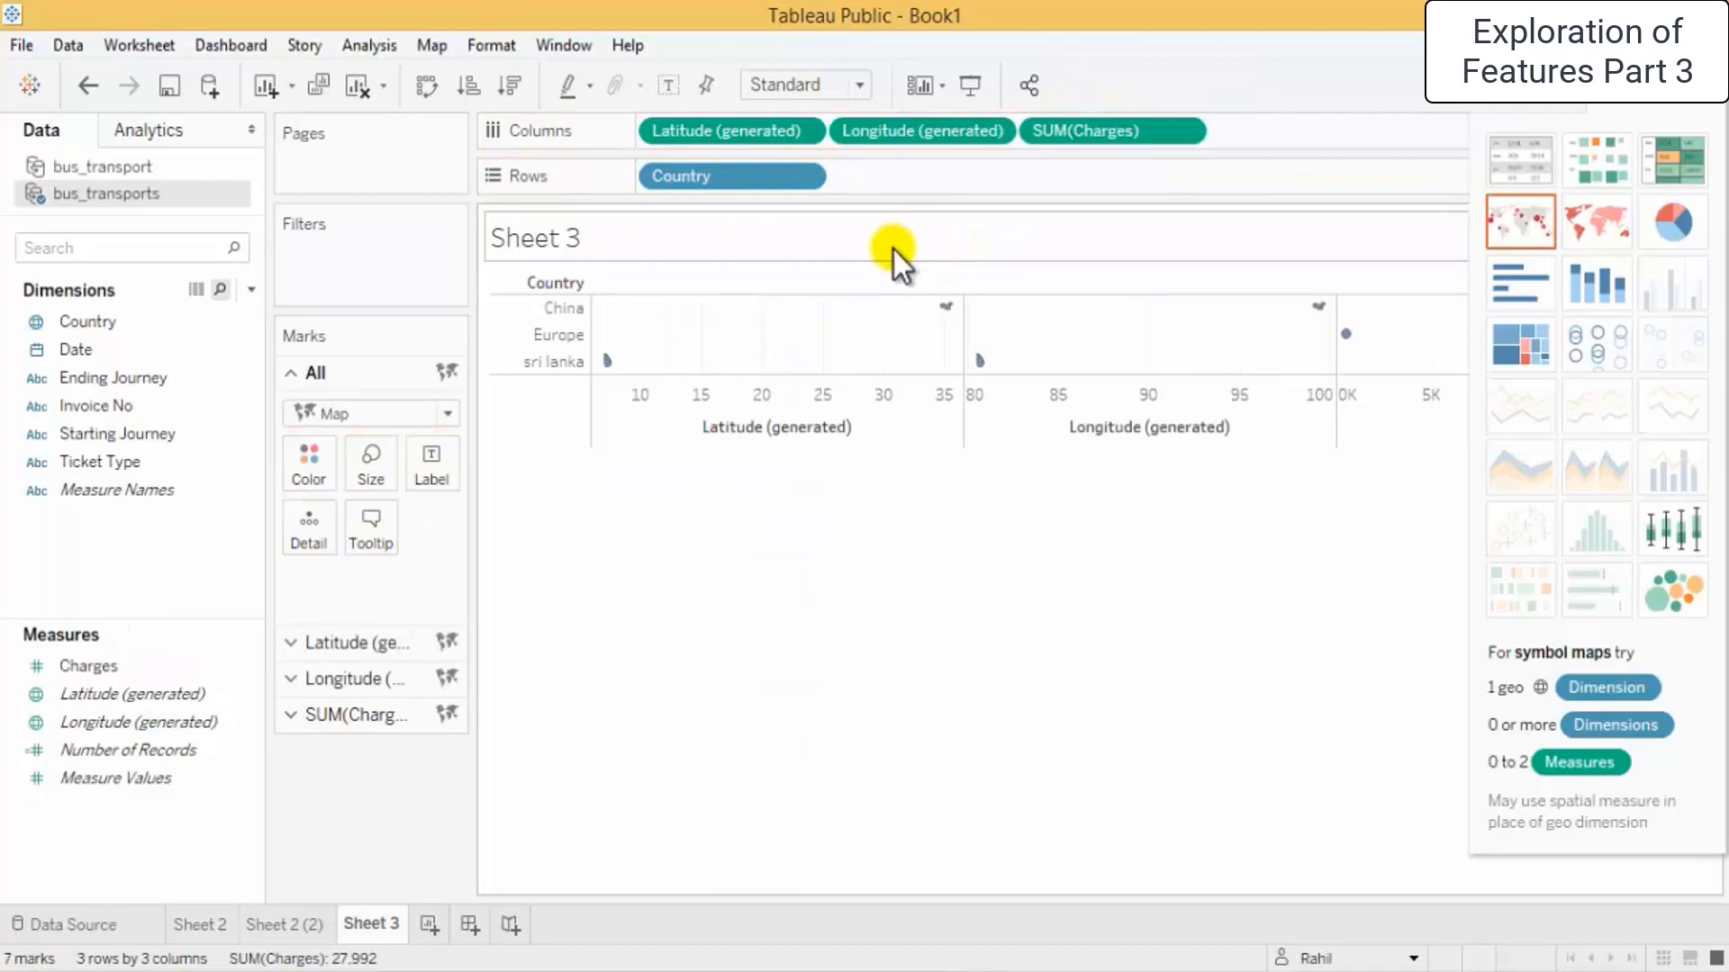
Return Latitude and Longitude to Rows, move Country to the marks' detail, and add Country to Columns as well
drag(732, 122, 937, 176)
drag(731, 131, 1138, 185)
mouse_move(748, 184)
mouse_down()
mouse_move(470, 520)
mouse_move(362, 567)
mouse_up()
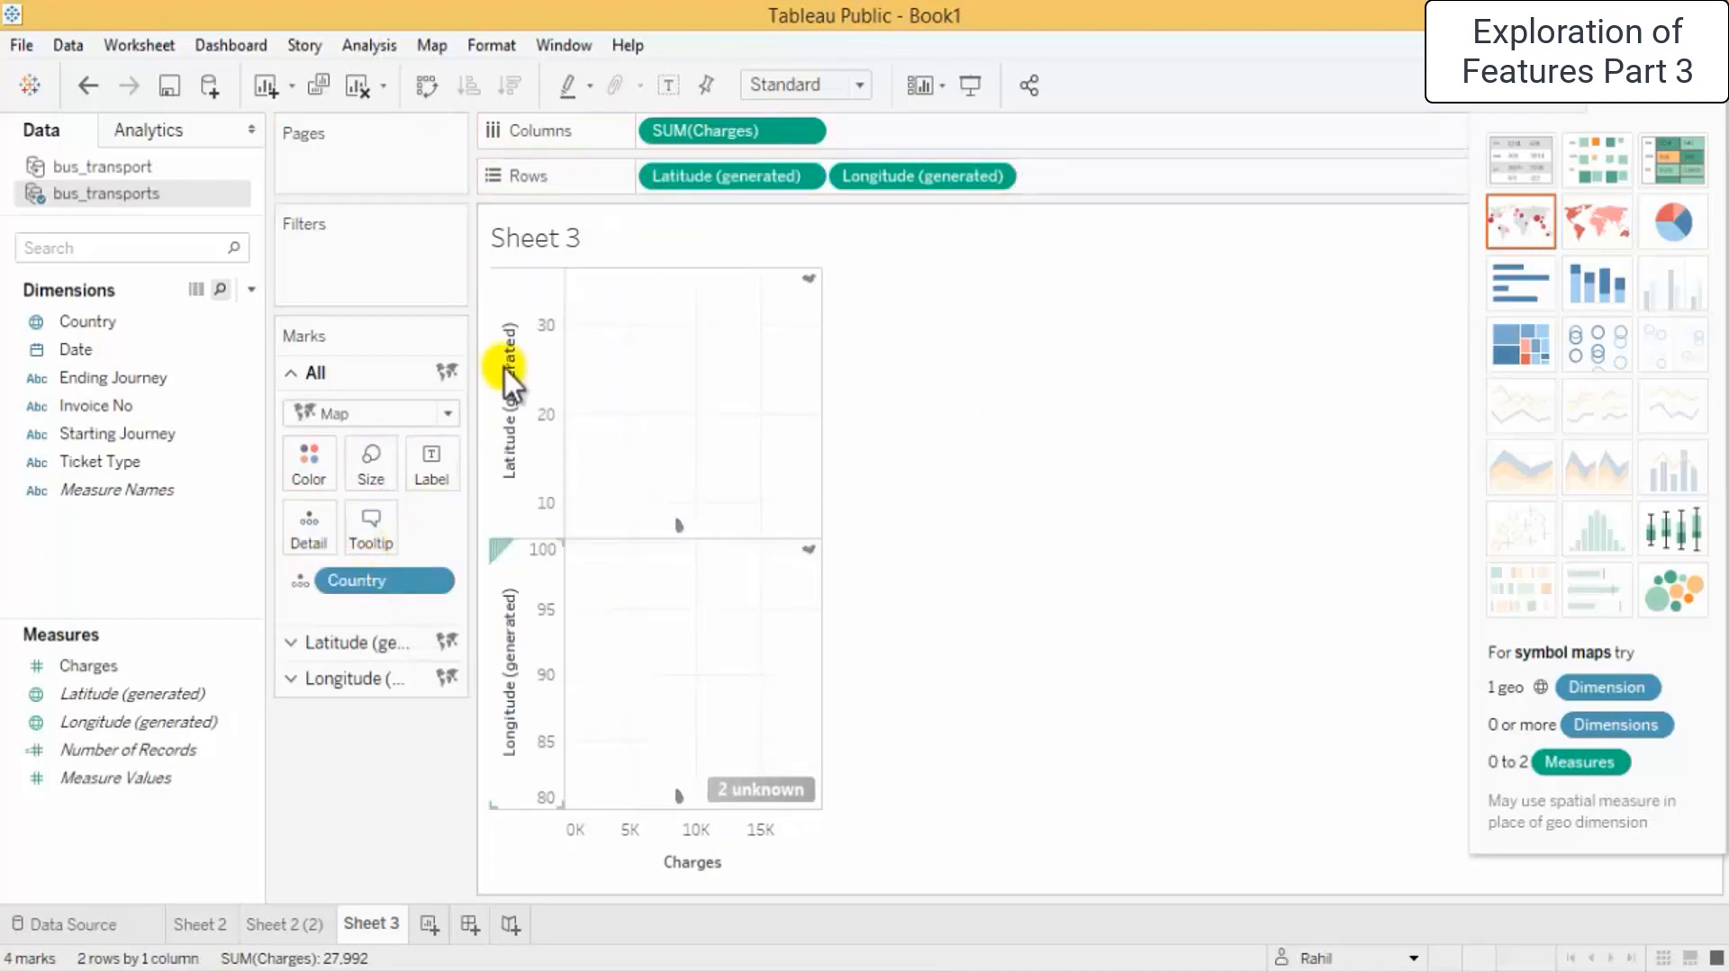
drag(90, 326, 980, 141)
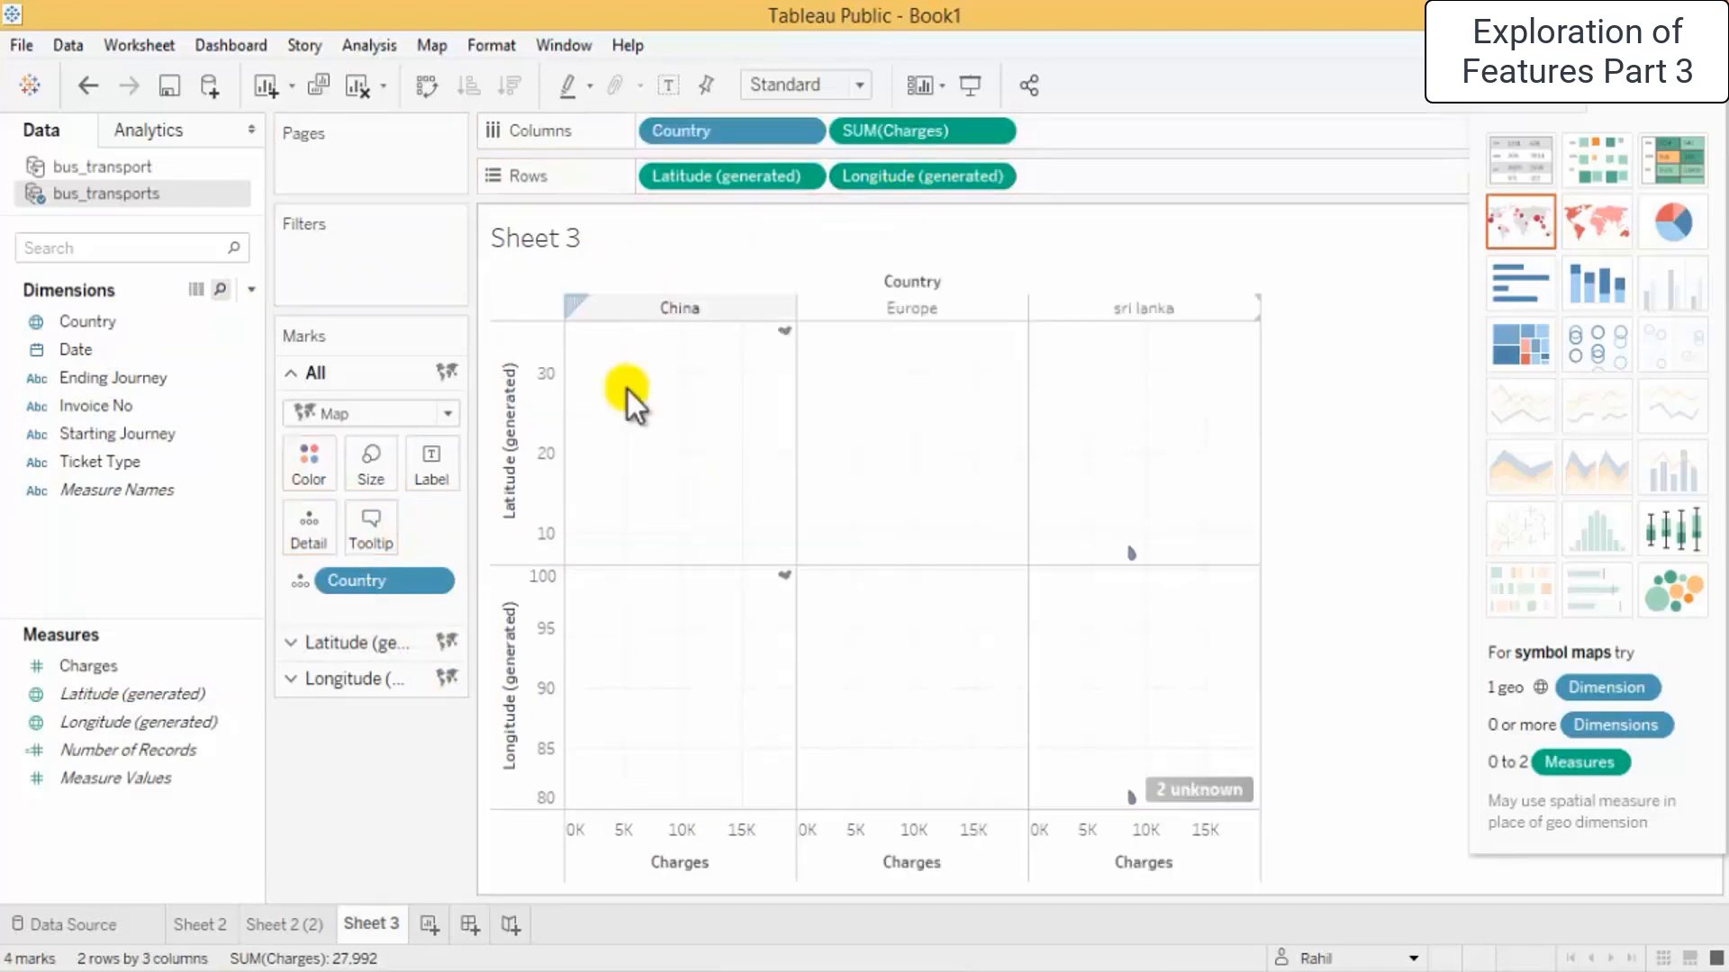
Turn the view into a filled map of Charges by Country, trying the symbol map as an alternative
click(1600, 224)
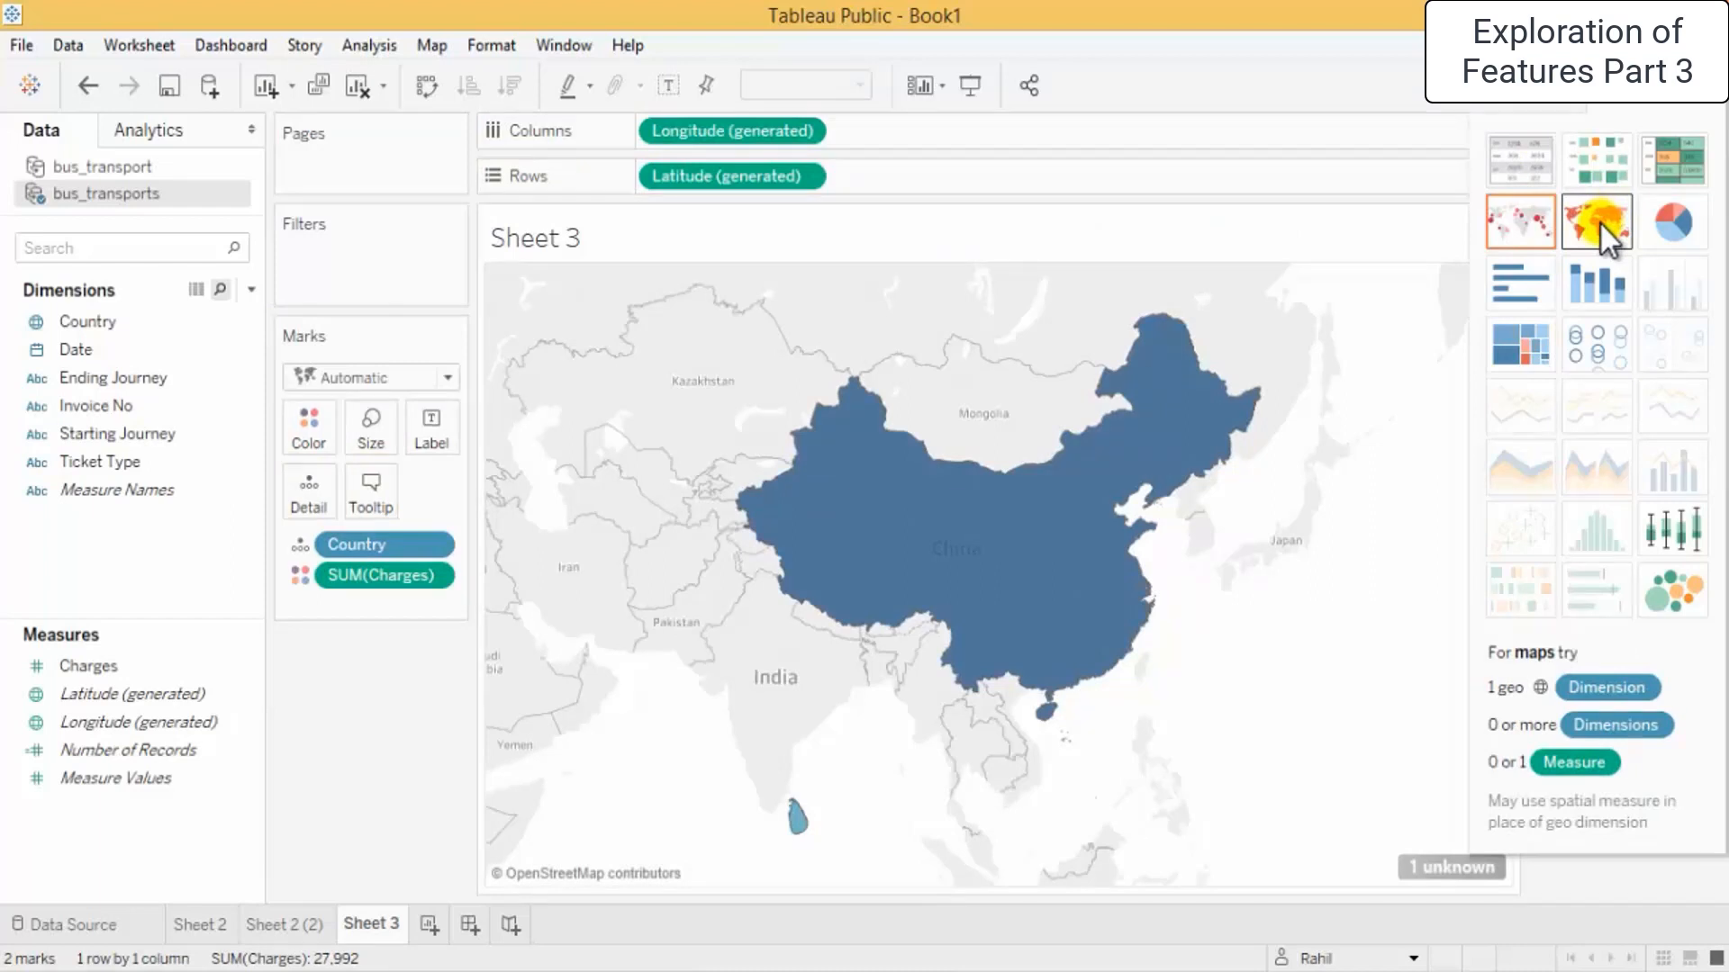
click(1515, 230)
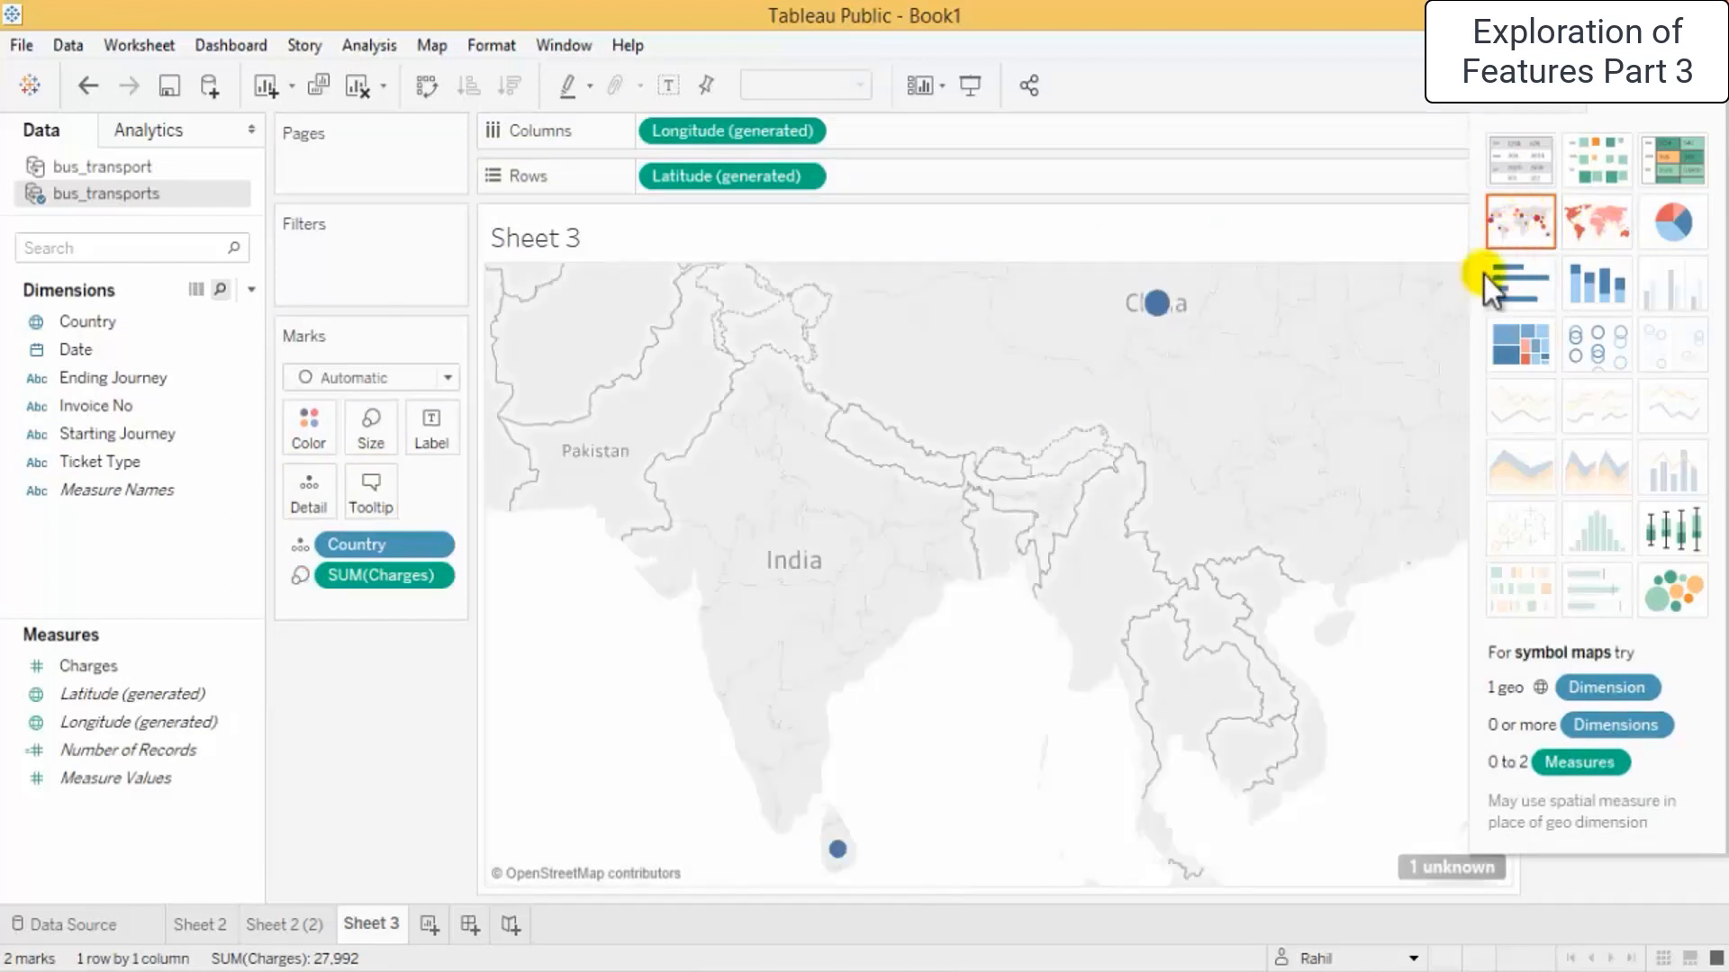
click(1617, 241)
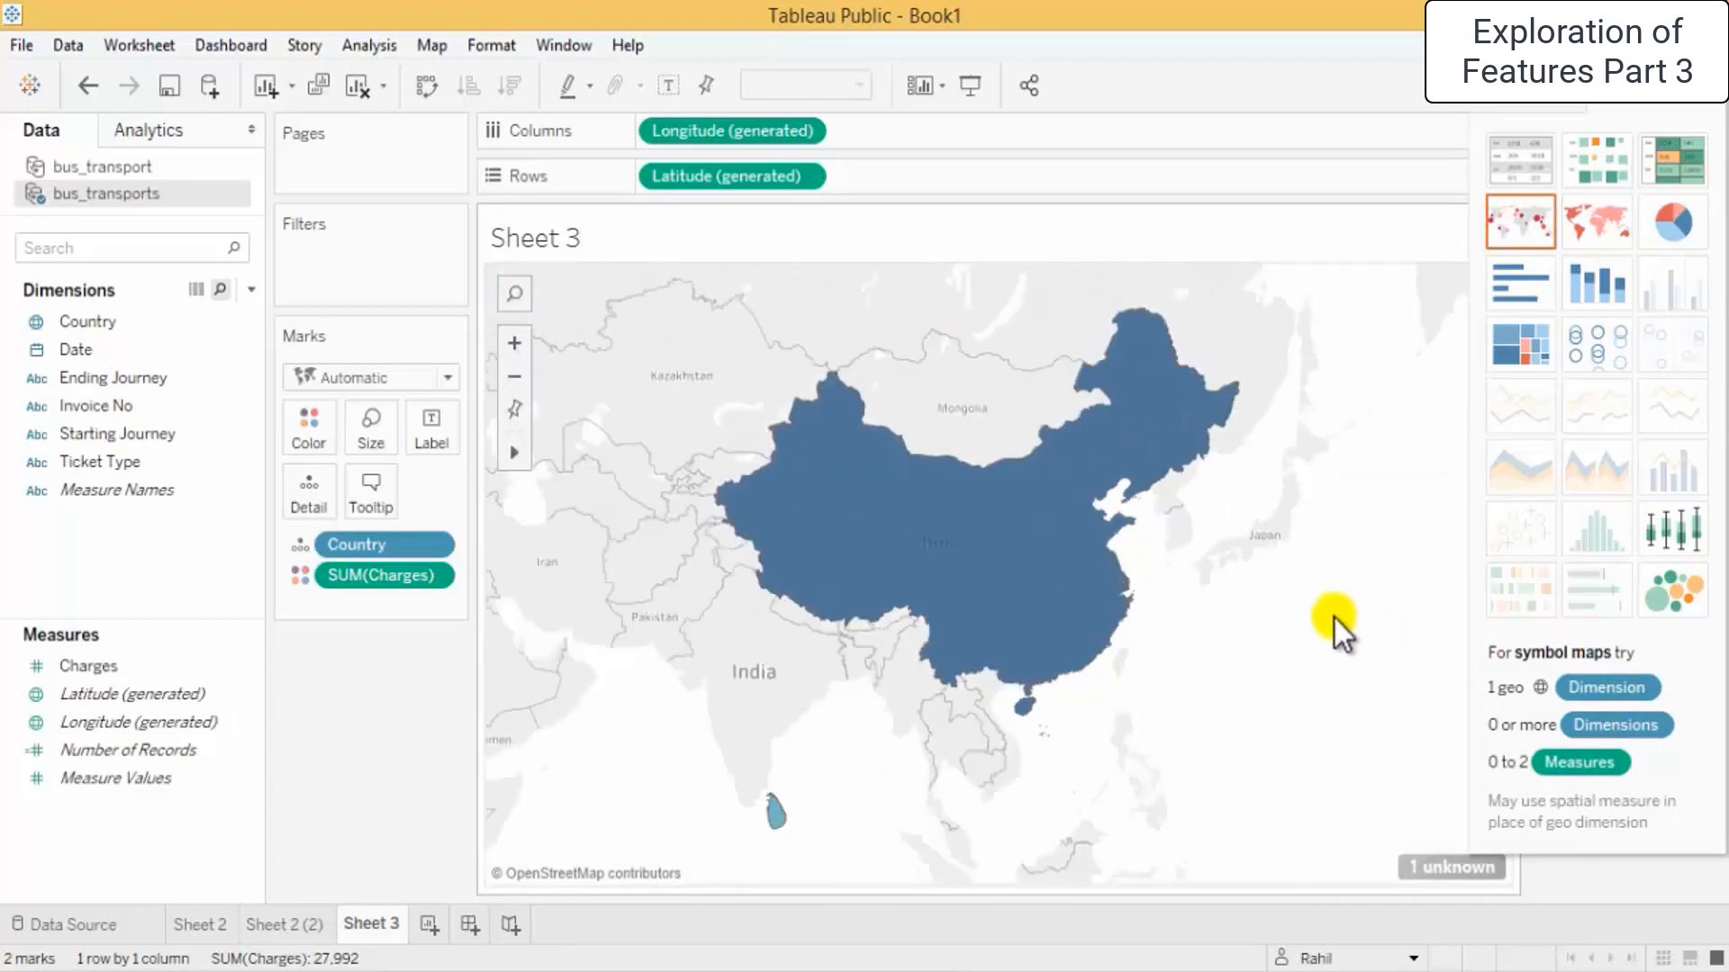
Survey the filled map at world scale and convert it to a pie chart of Charges by Country
scroll(1334, 619, down, 5)
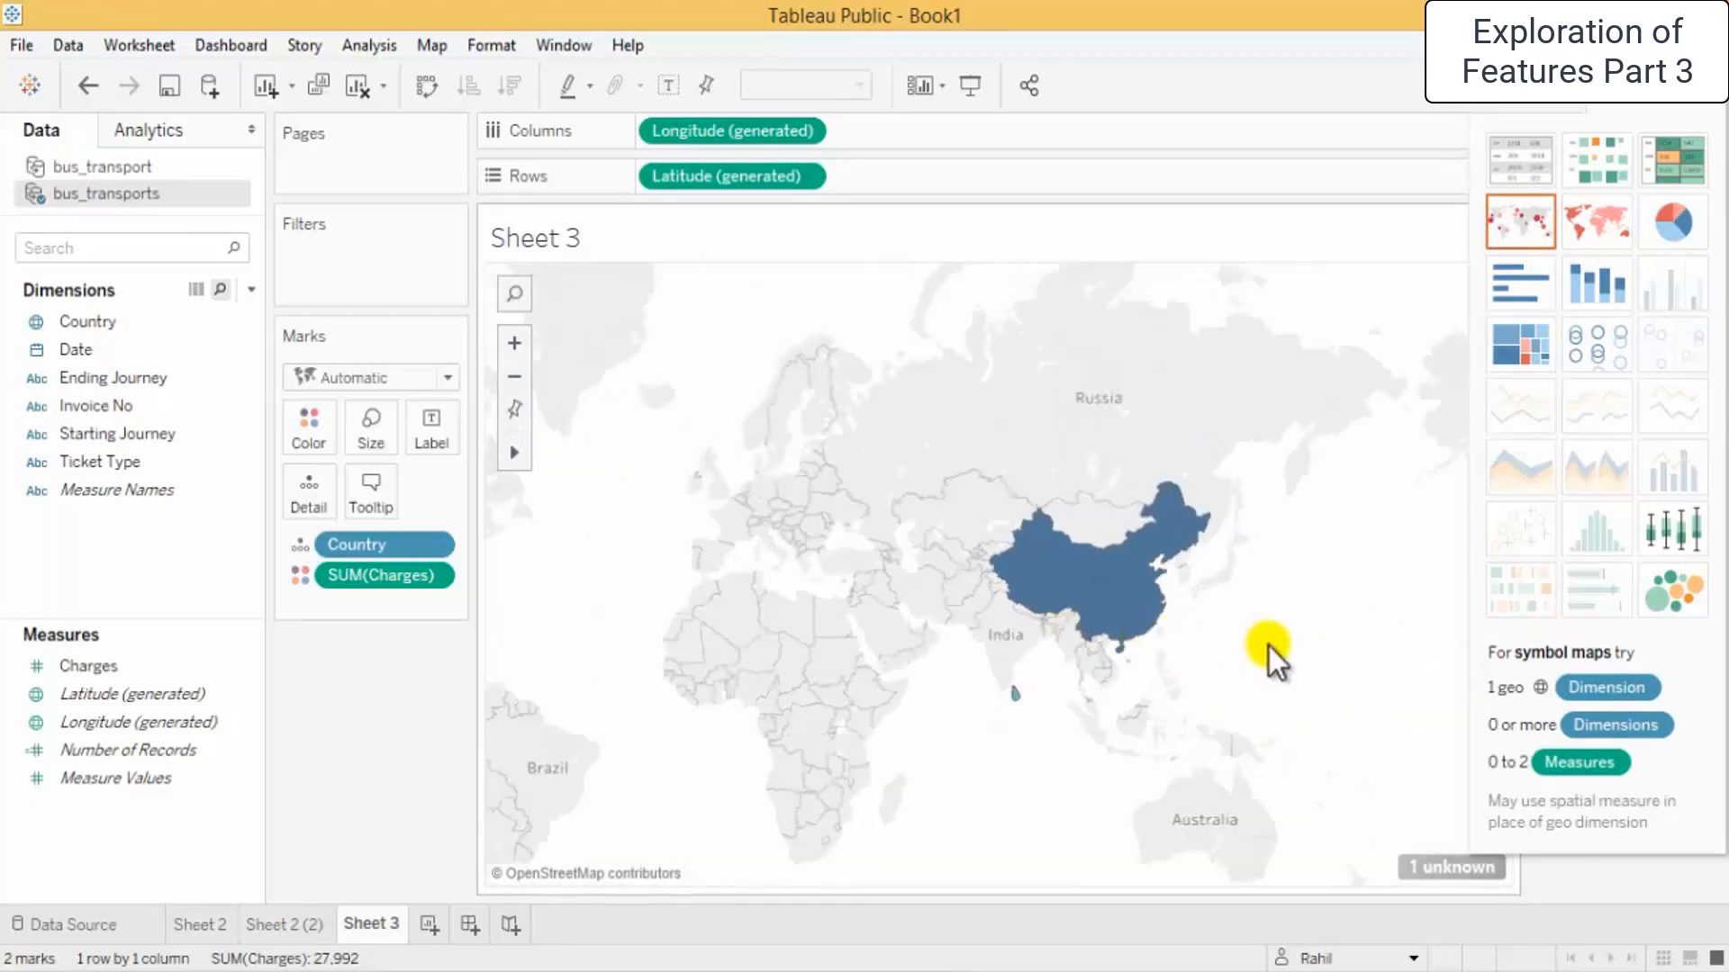
scroll(1266, 652, down, 1)
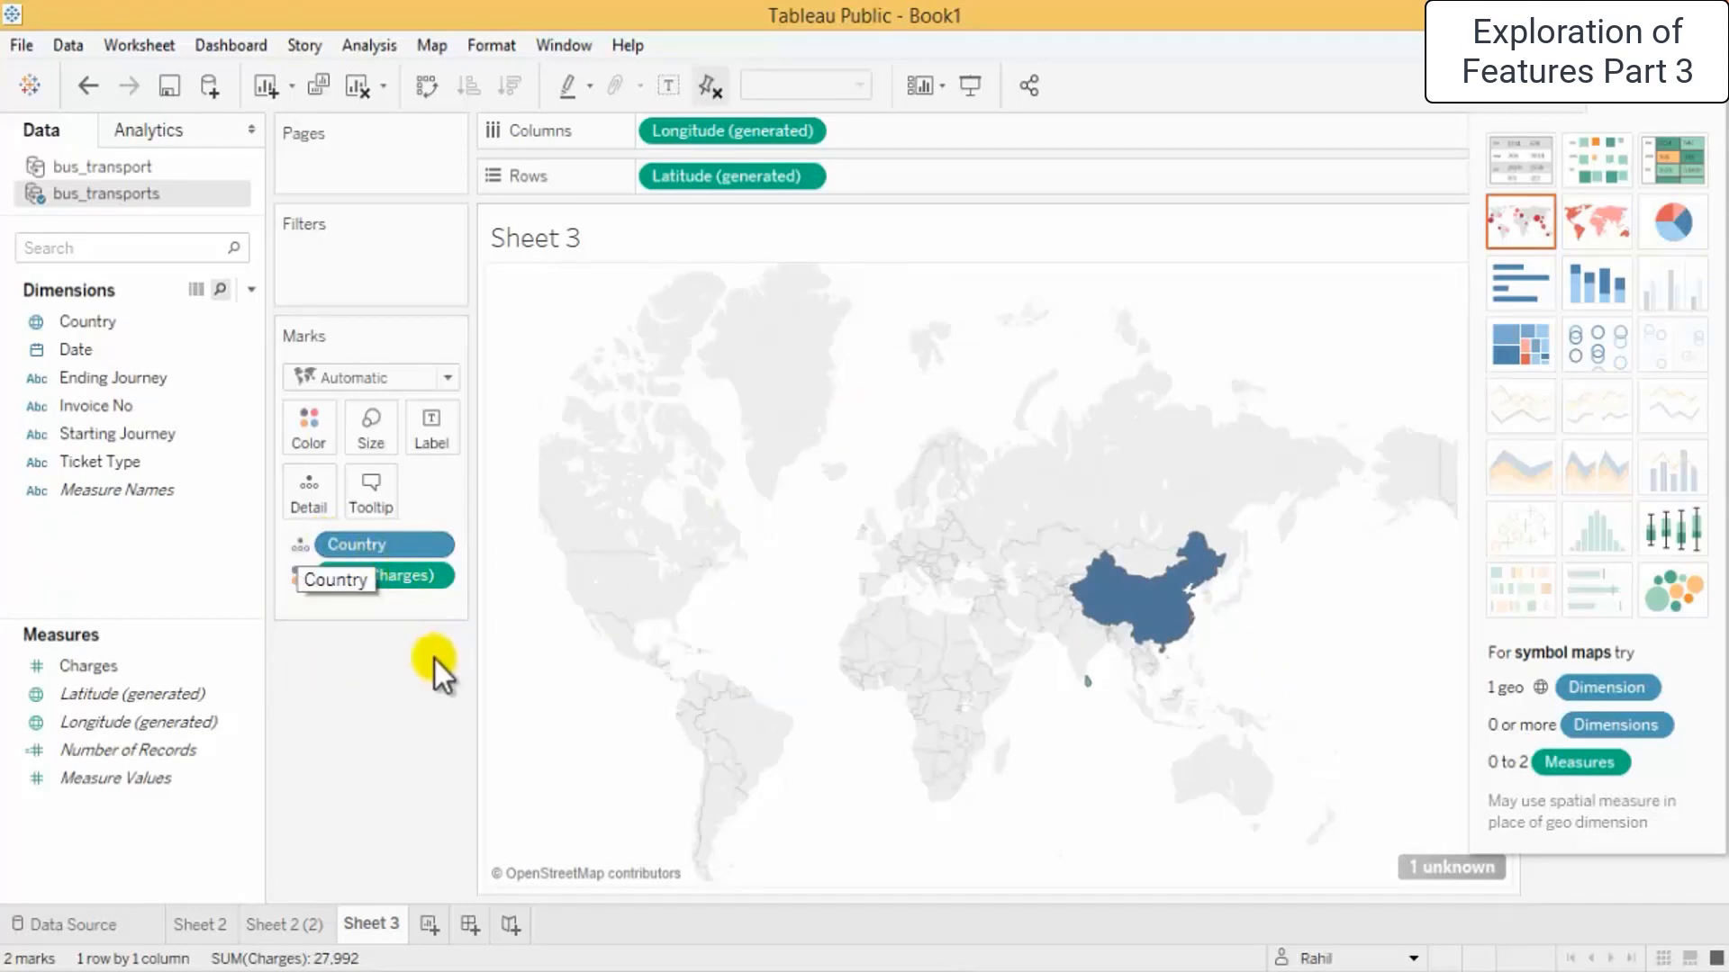
mouse_move(1168, 621)
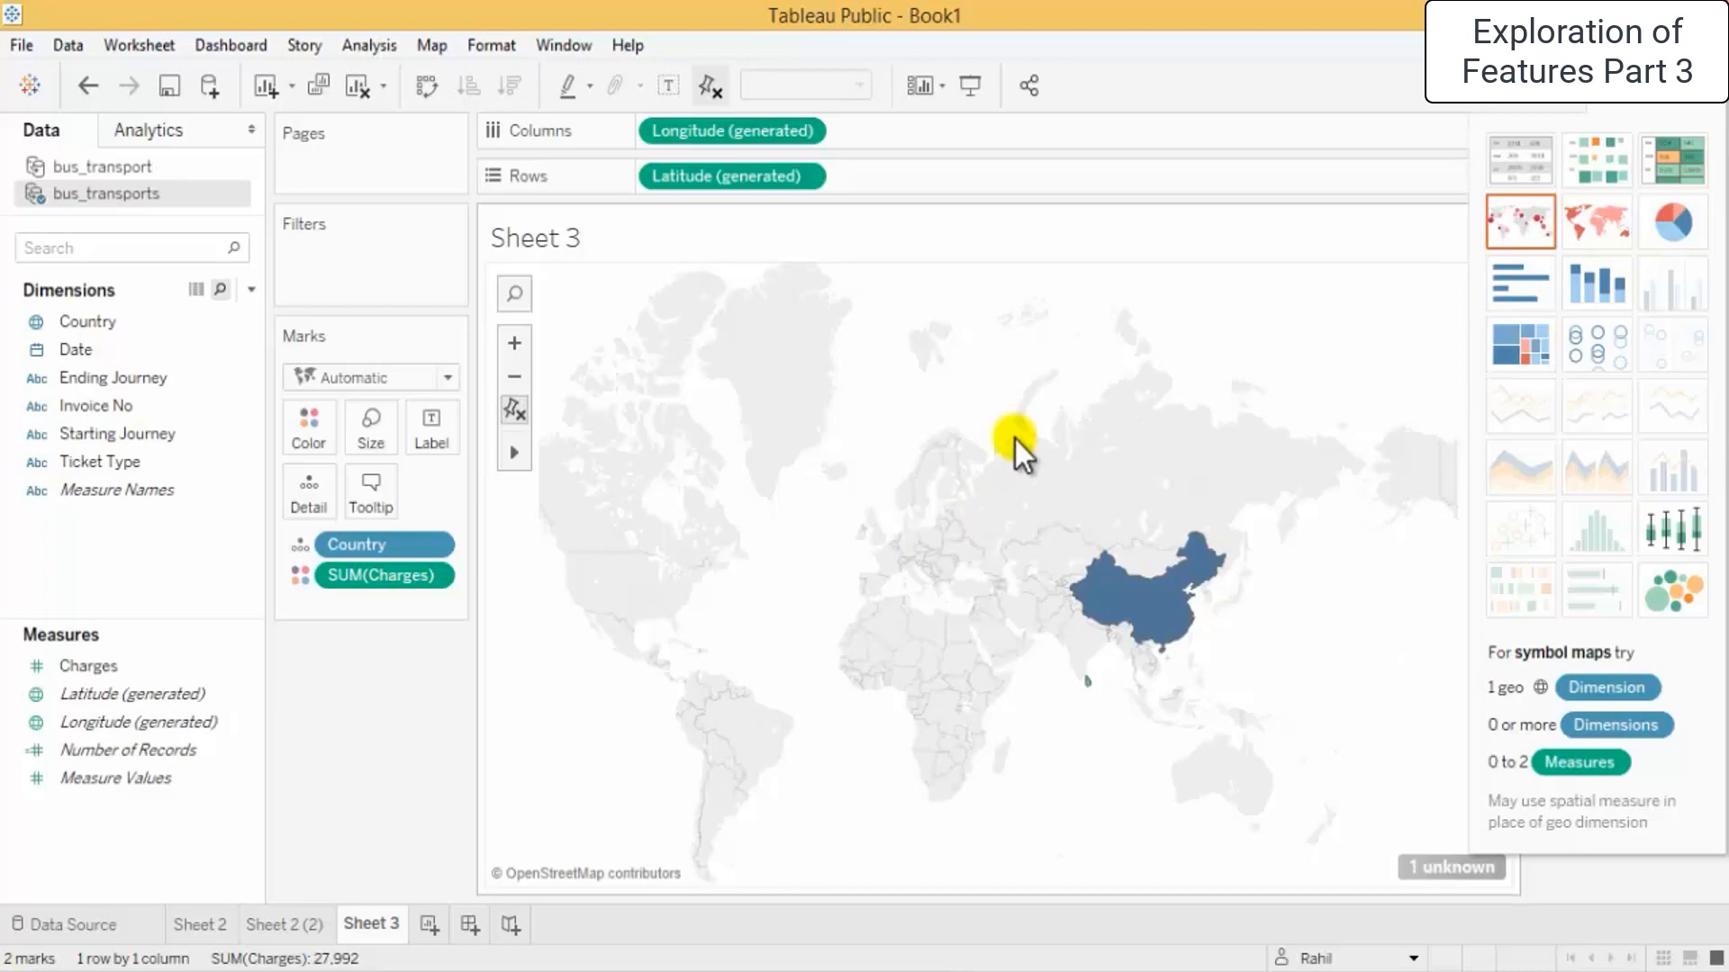
scroll(1008, 501, down, 4)
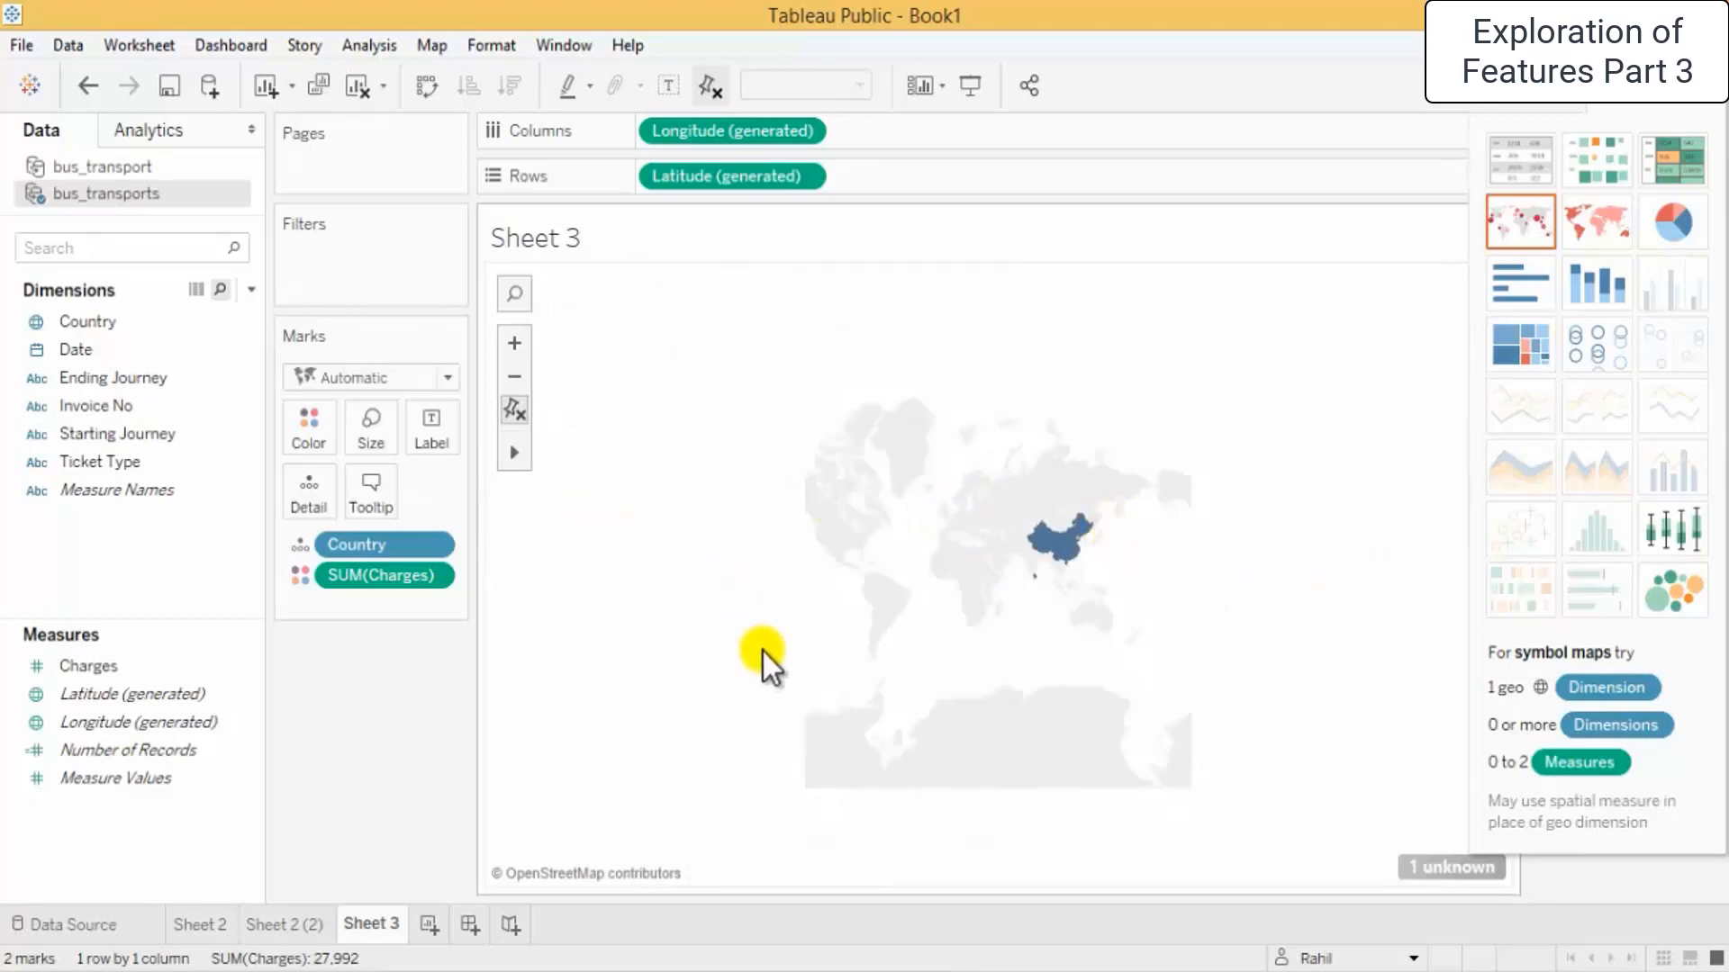
scroll(763, 646, up, 3)
scroll(763, 647, down, 2)
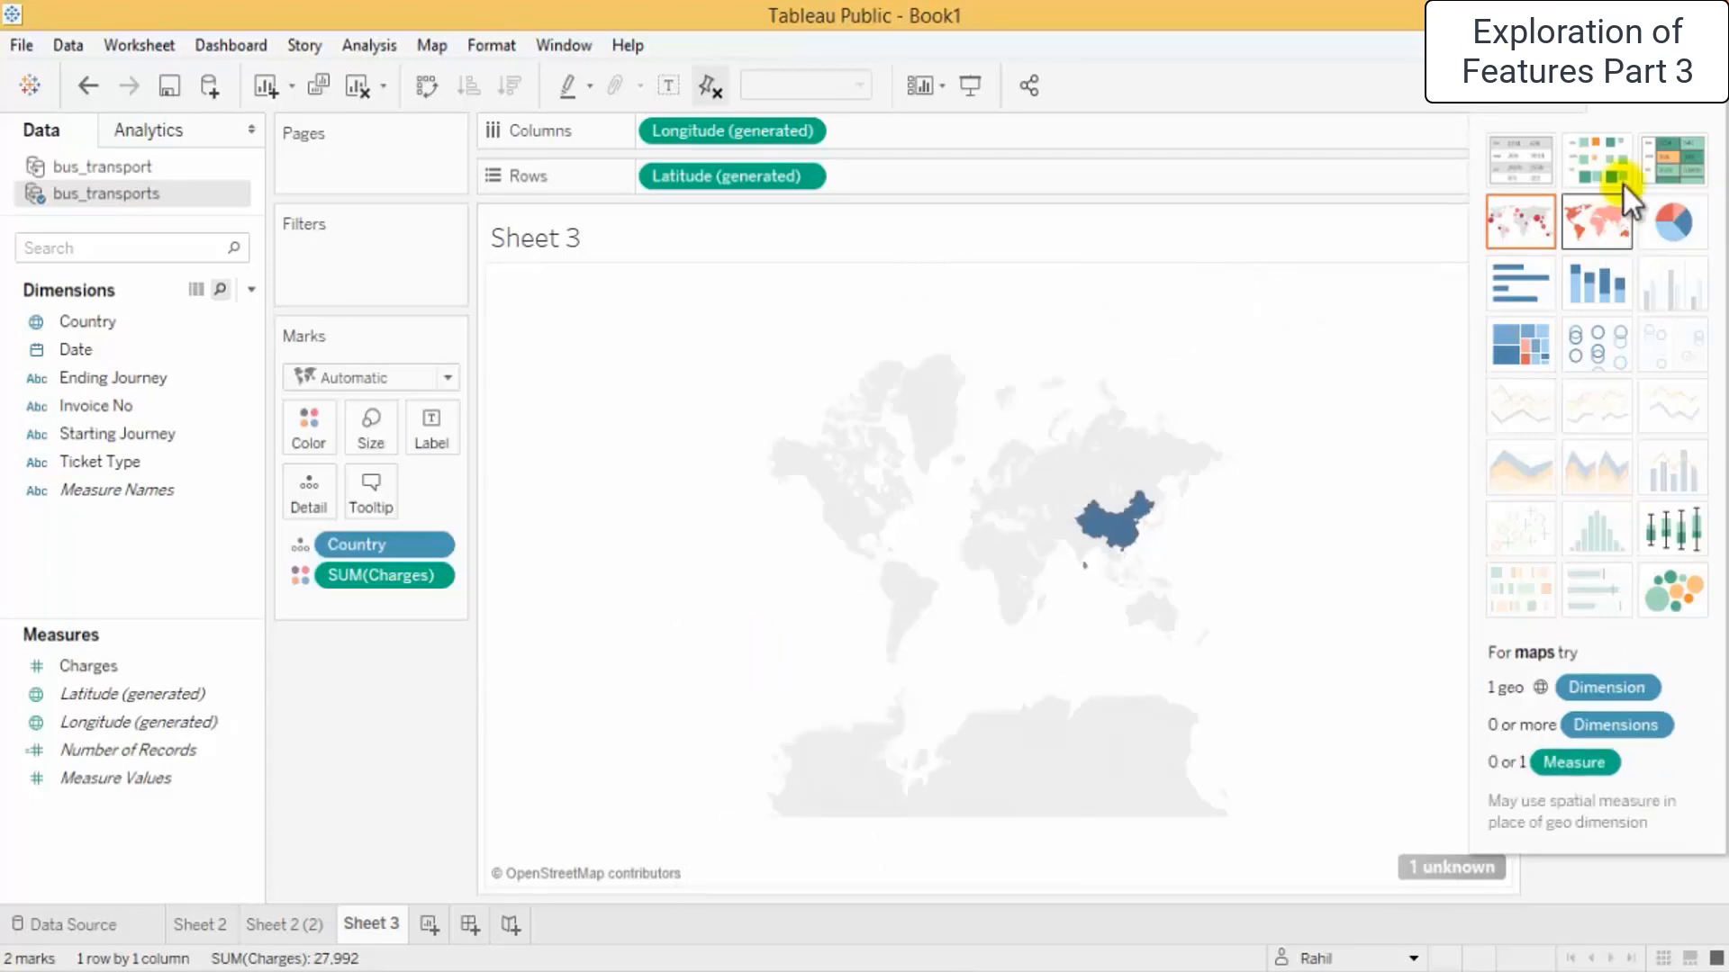
click(1667, 223)
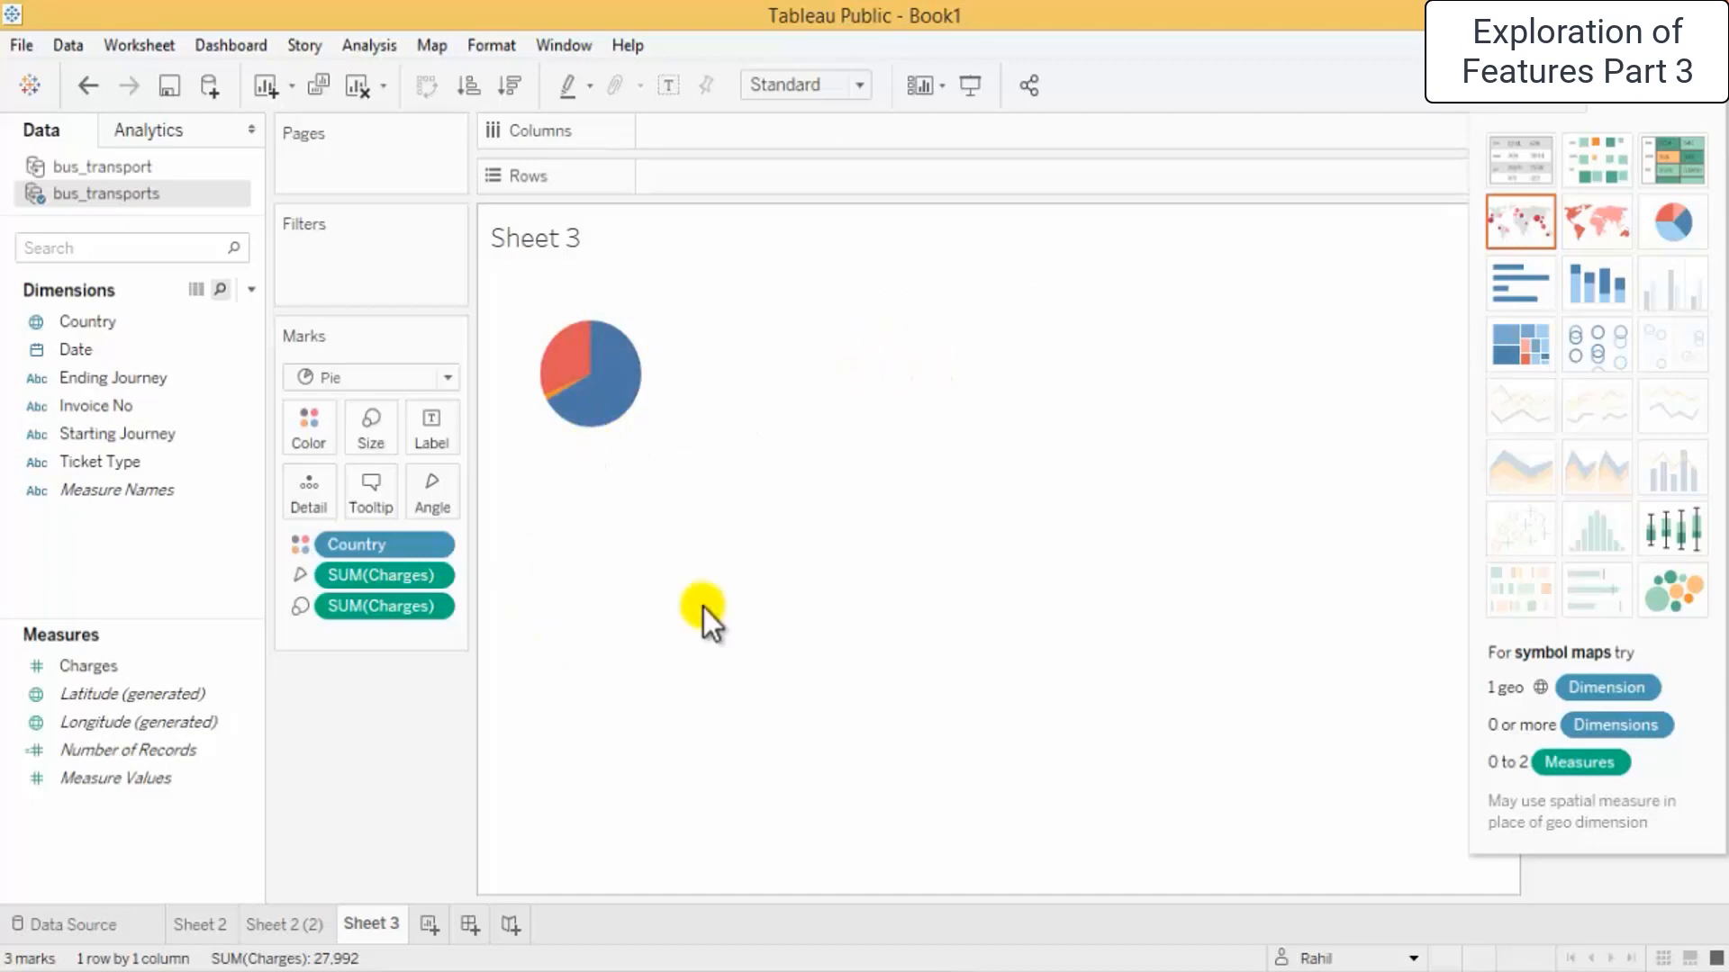
In the bus_transports data source, create a calculated field from Country with the formula [Country], keeping the default name
double_click(106, 195)
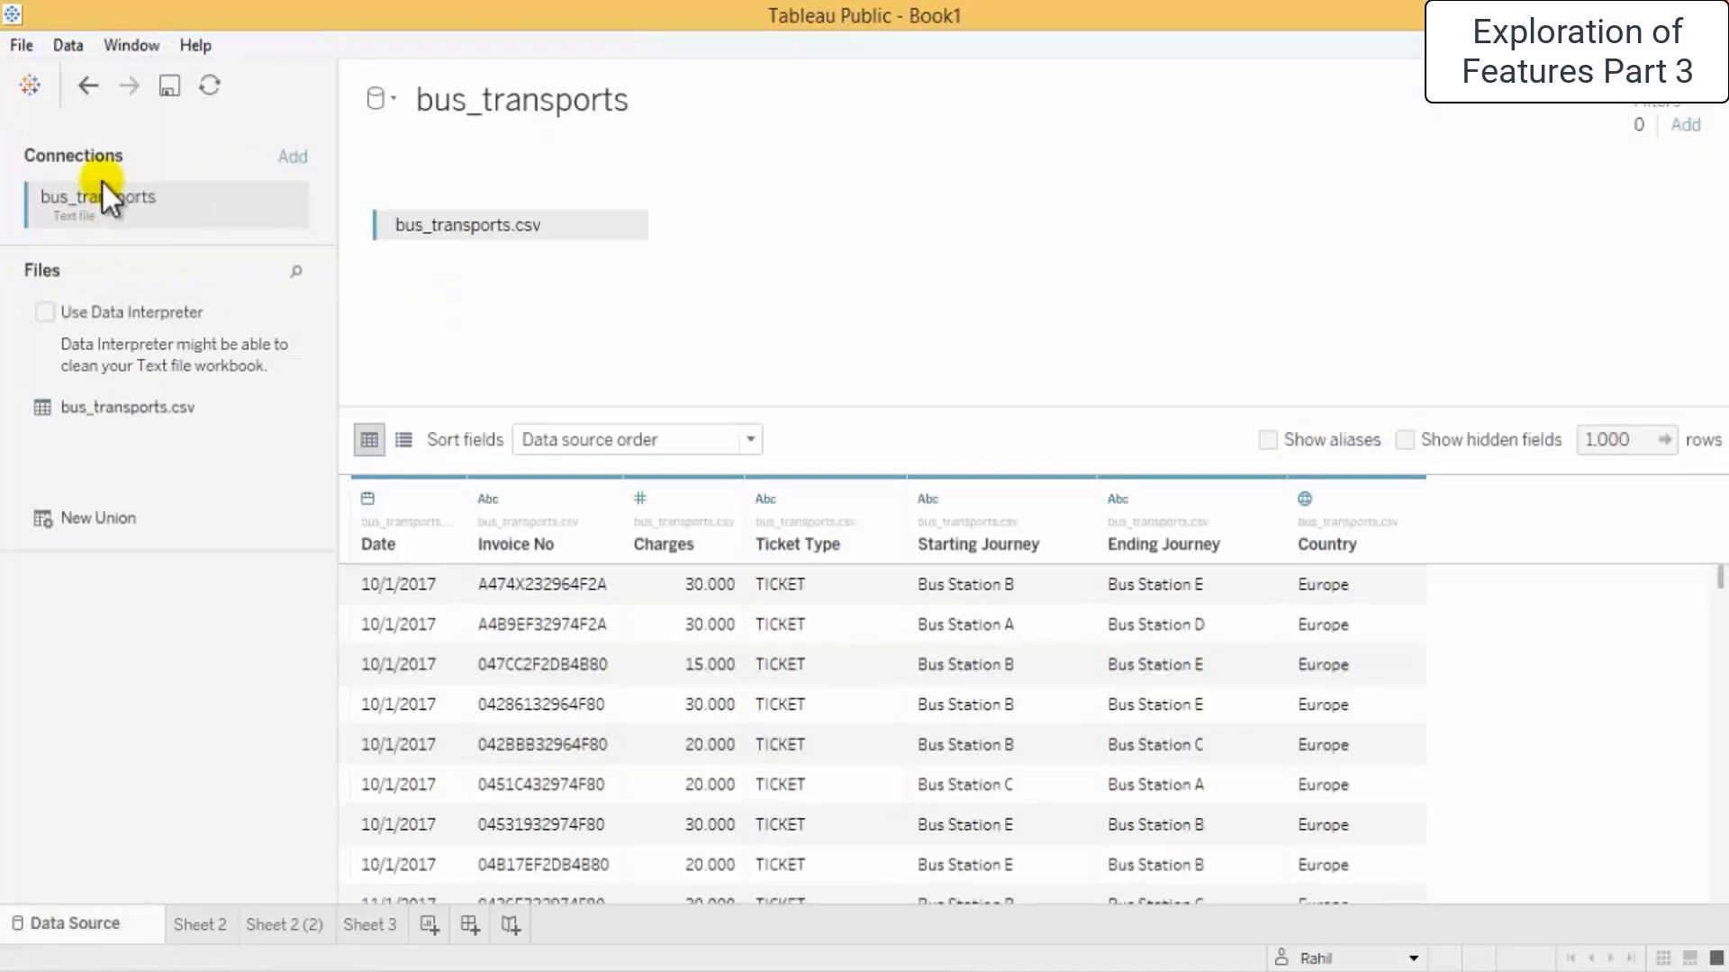
right_click(1341, 584)
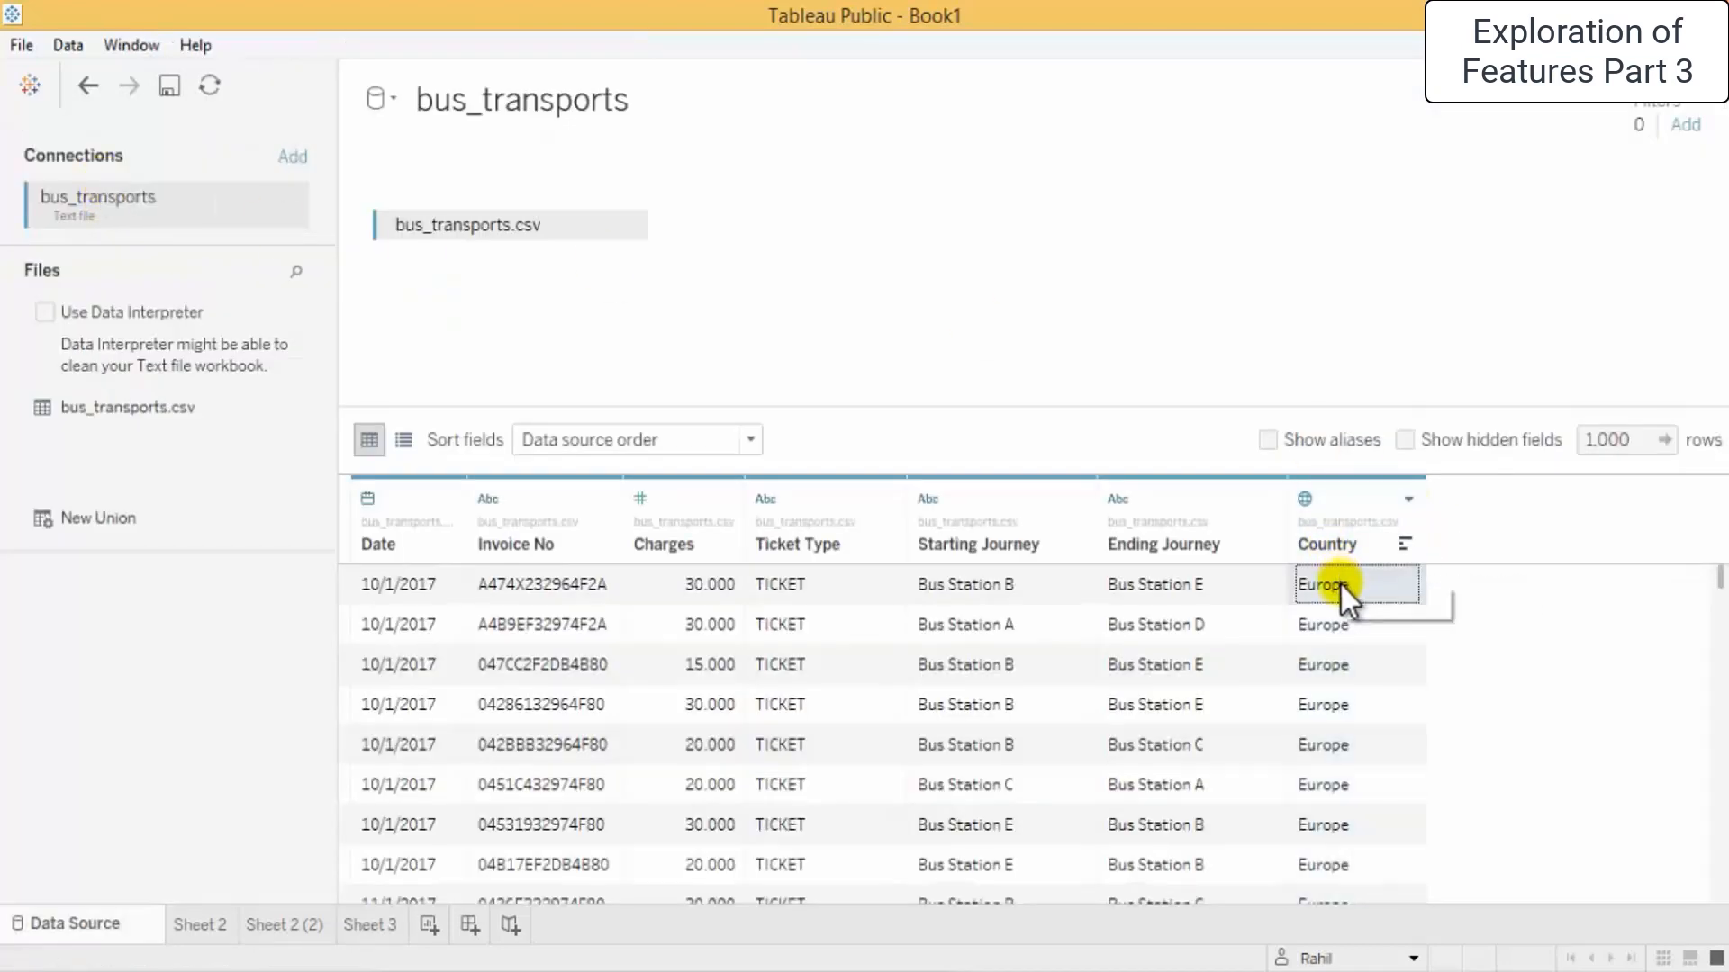
click(1365, 591)
click(1409, 499)
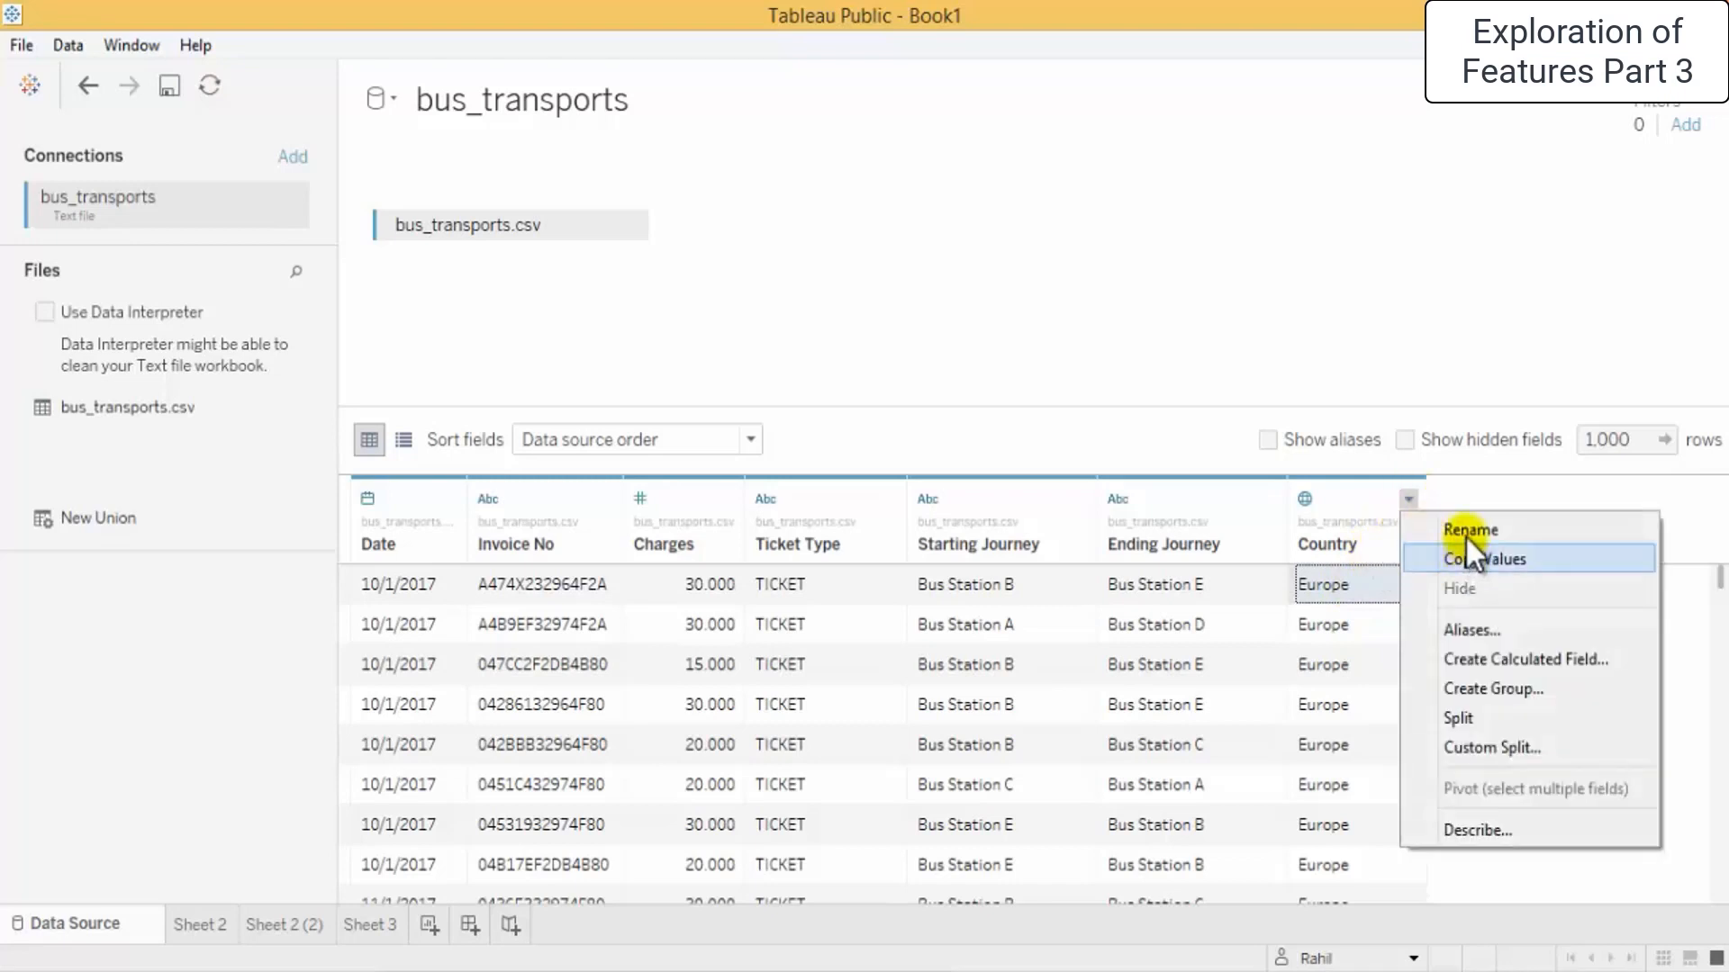
click(1498, 668)
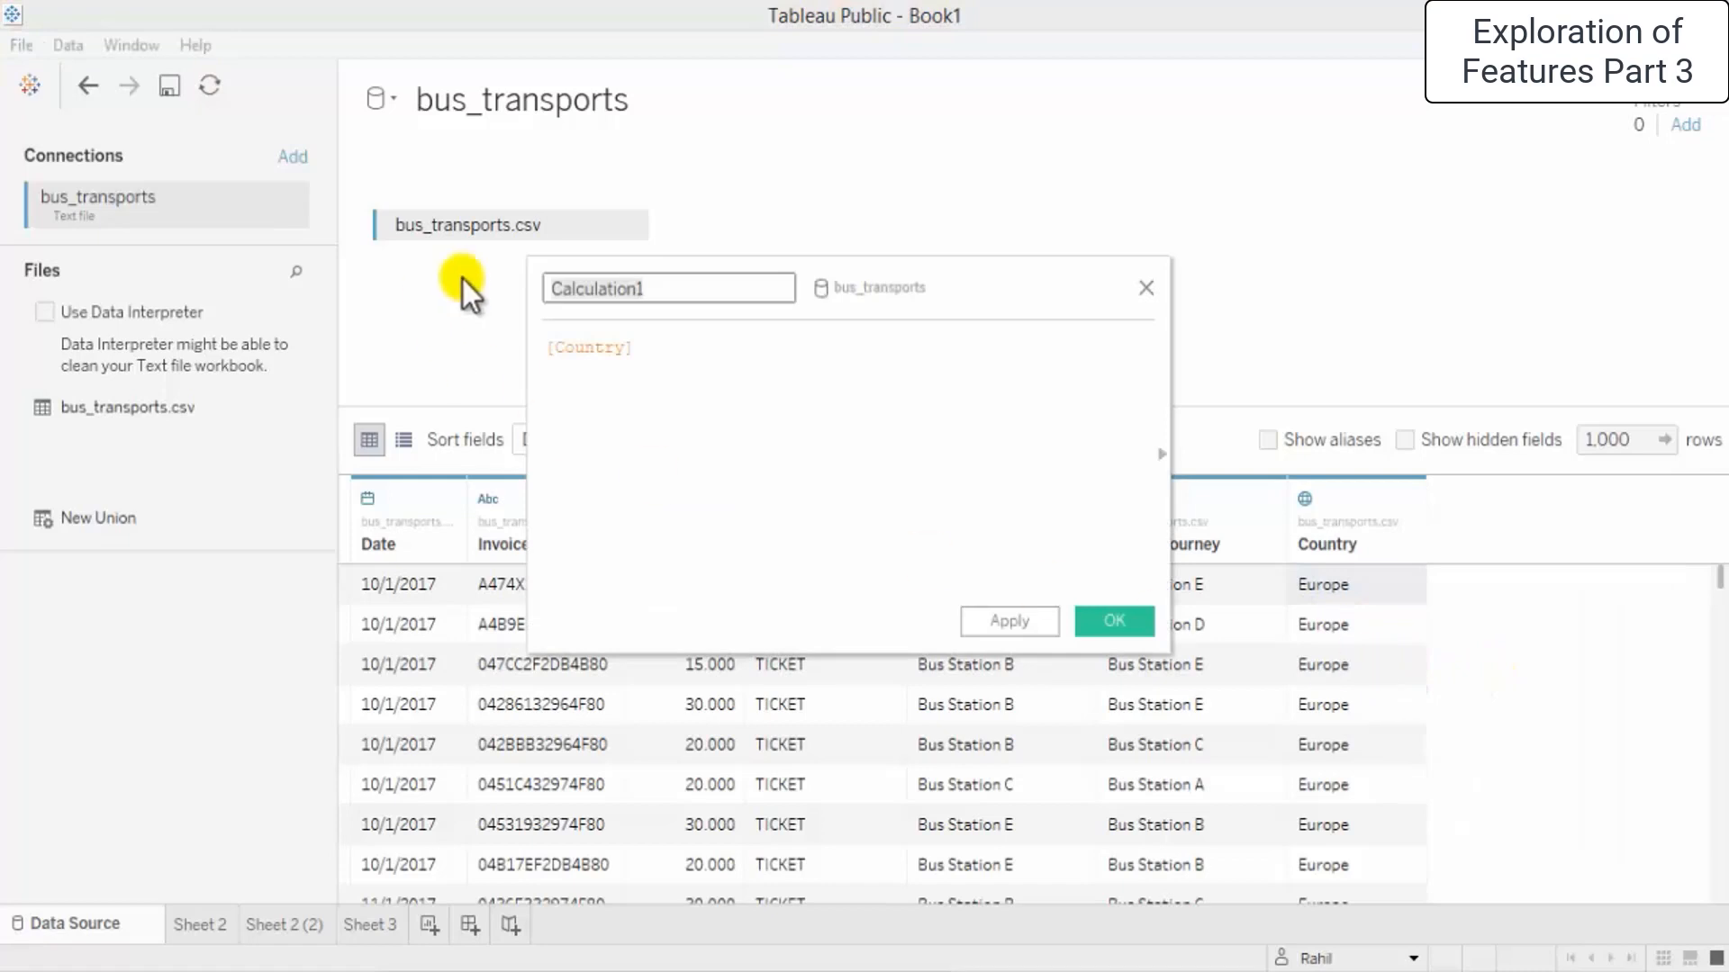
click(1018, 621)
click(1120, 623)
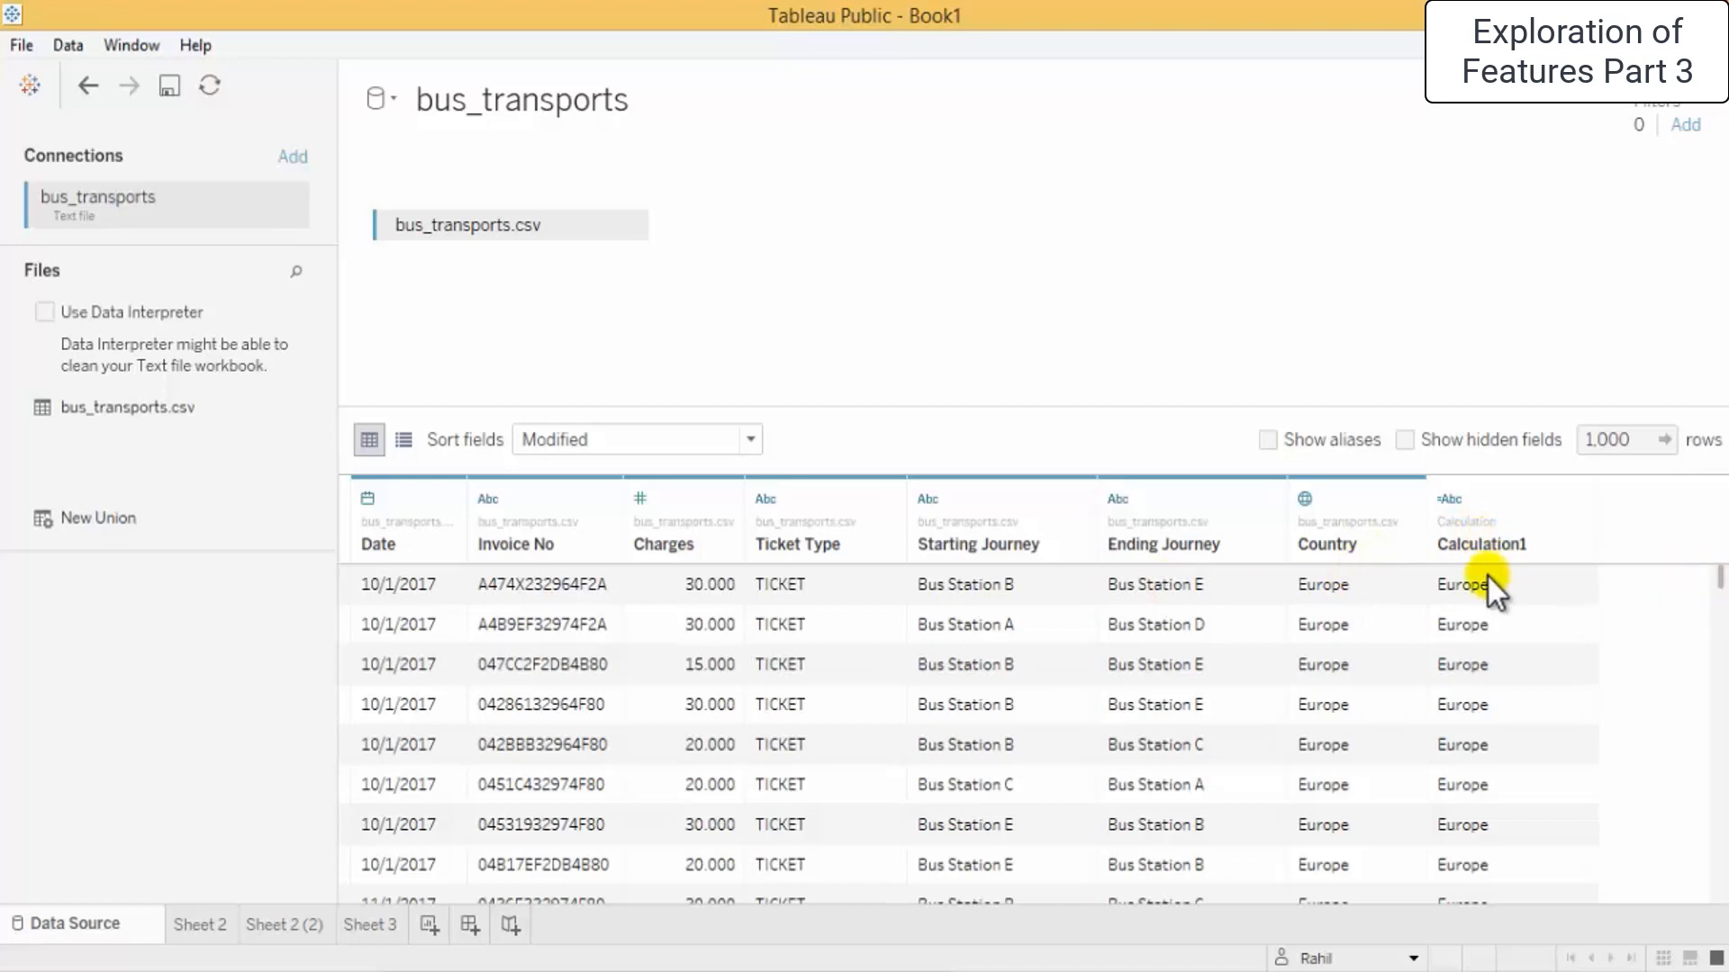
click(1483, 544)
click(1581, 499)
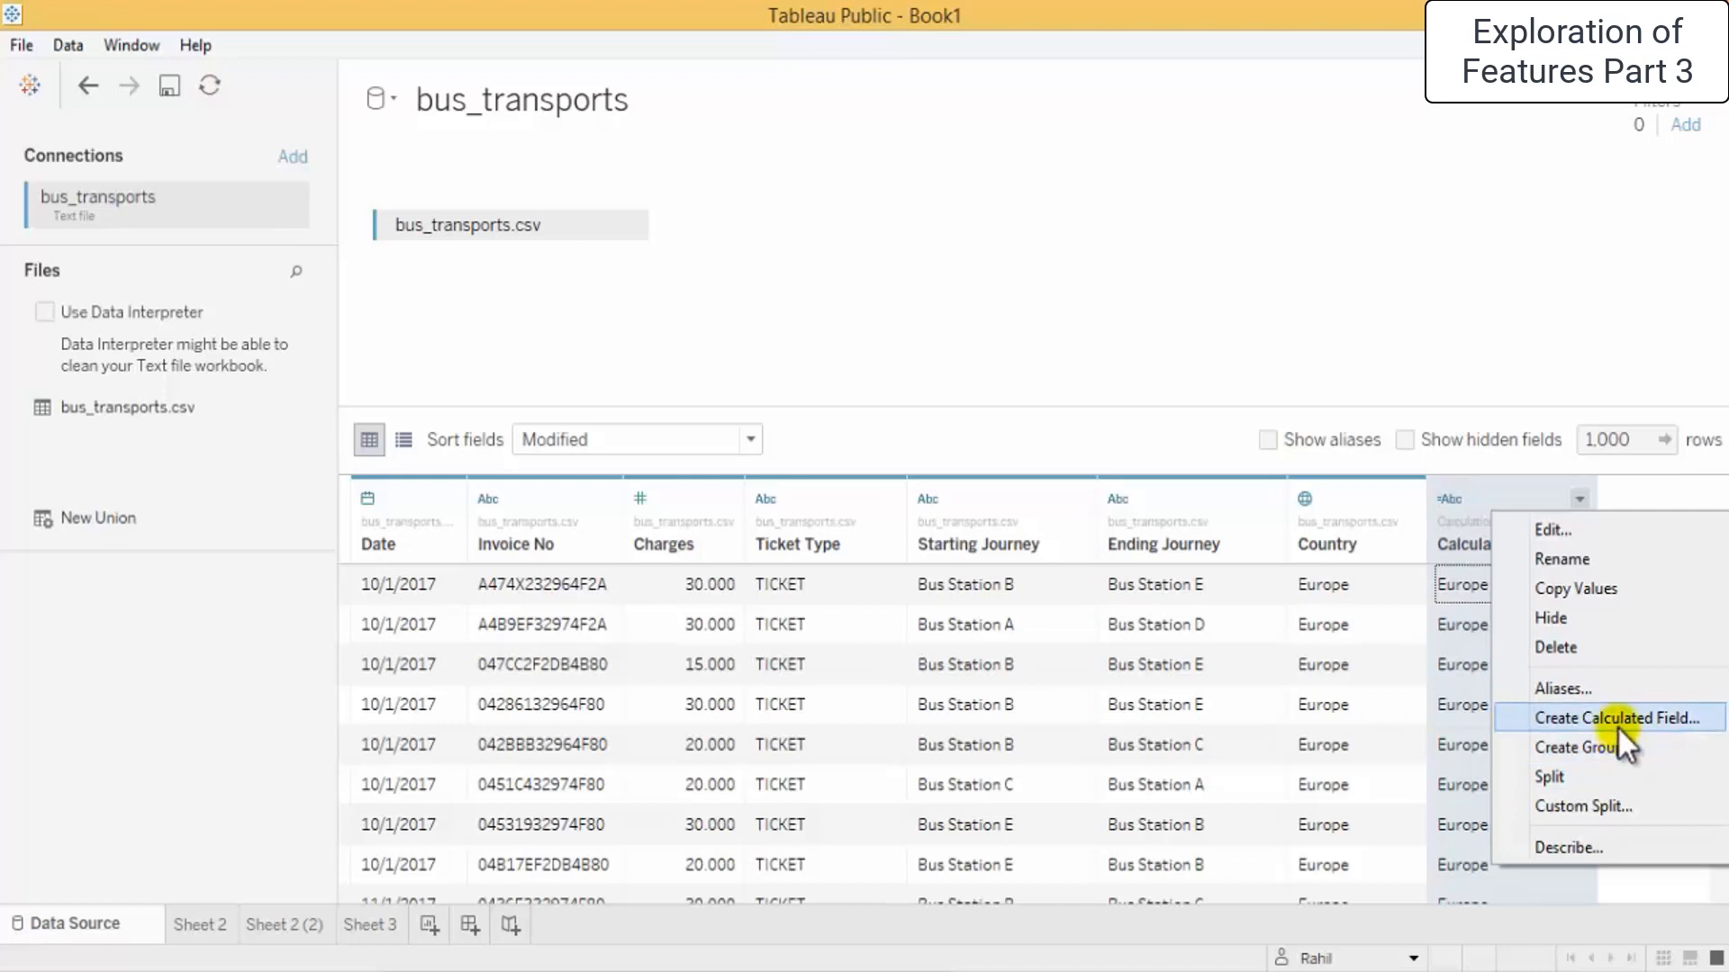
click(1618, 720)
click(1143, 288)
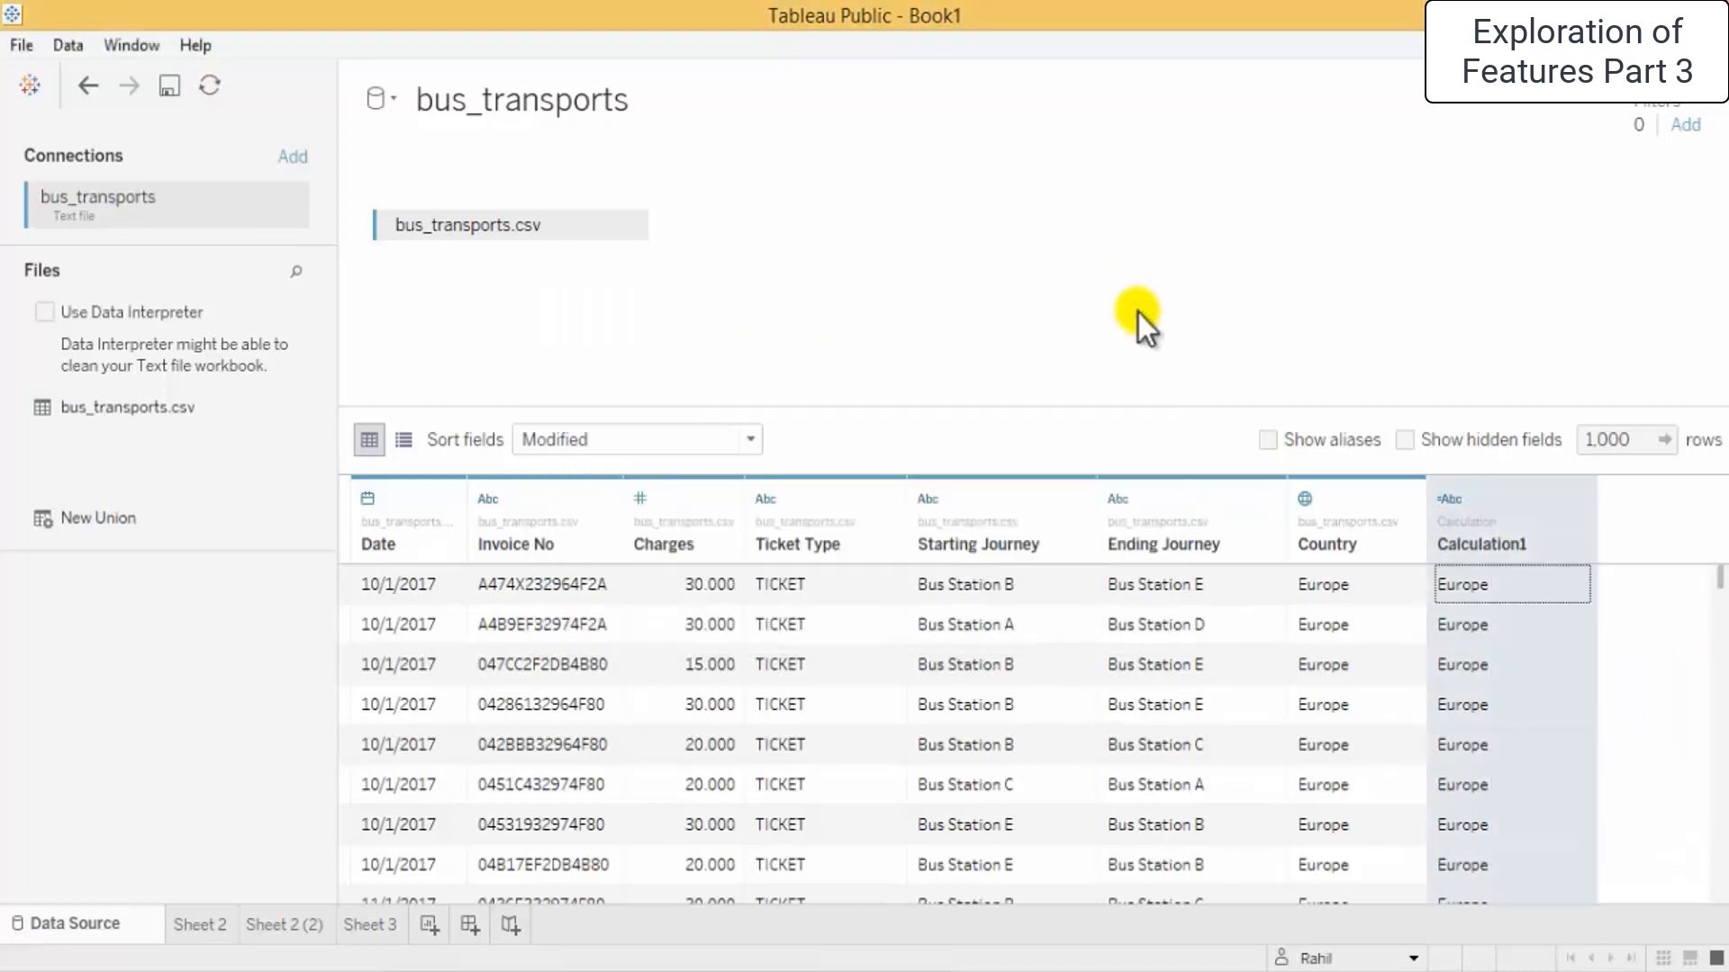
Sort the data source rows by the calculated field in descending order
click(1453, 585)
right_click(1460, 590)
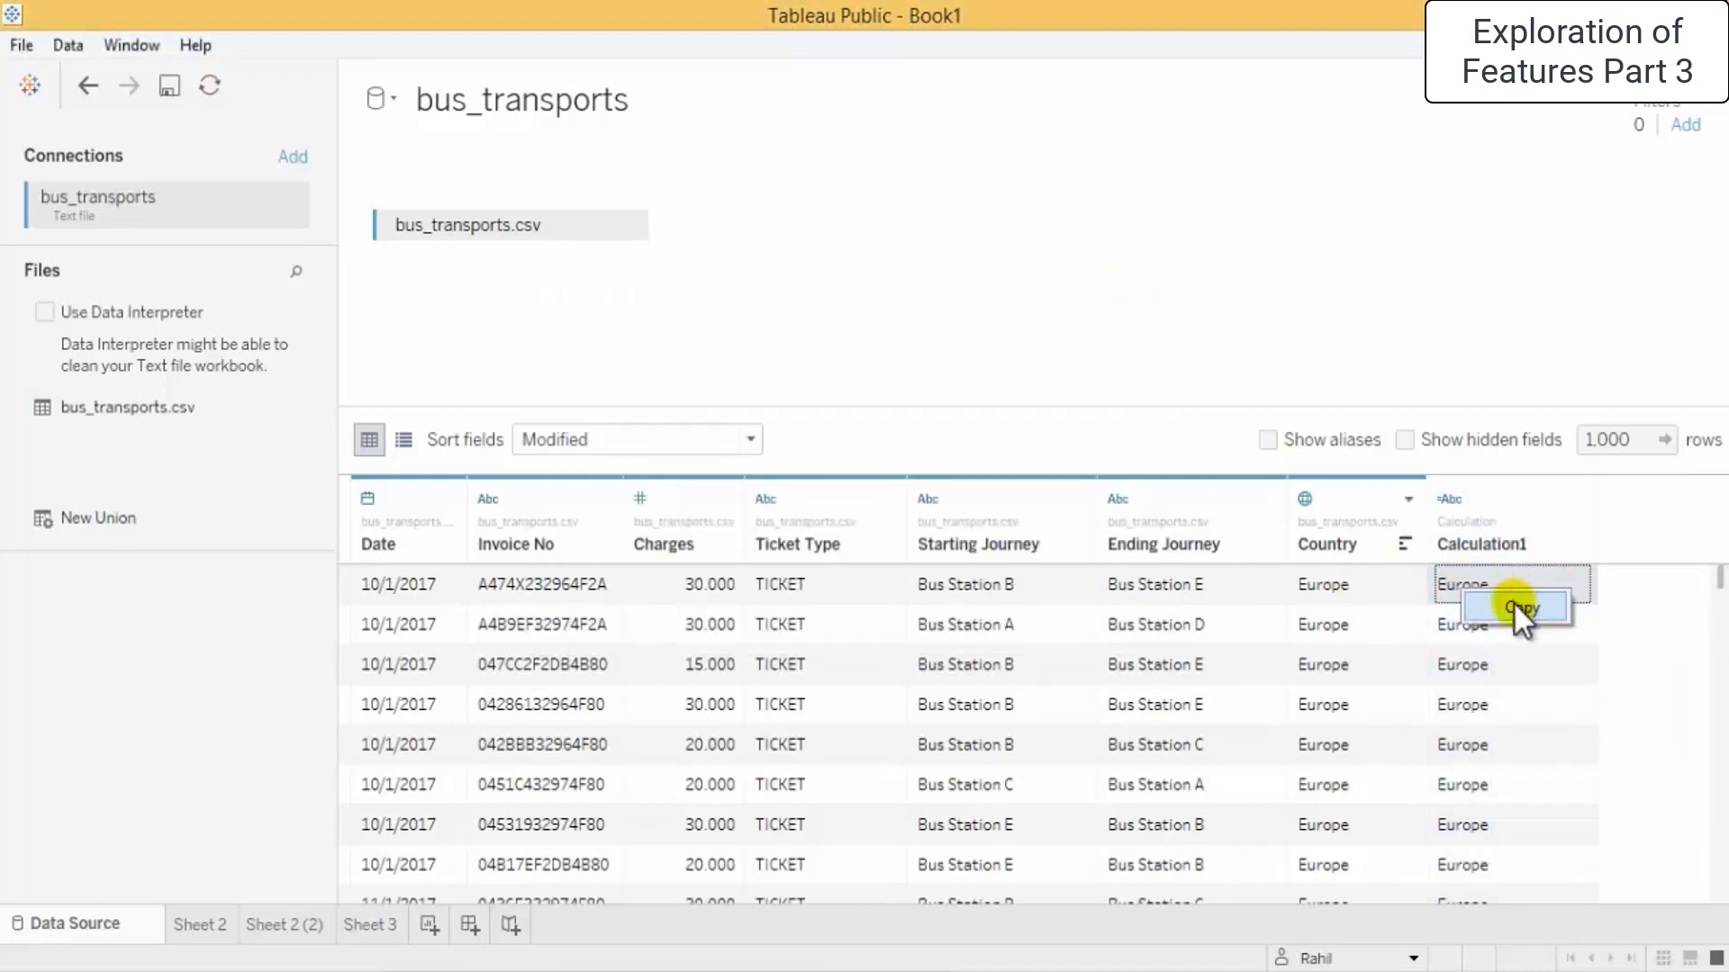
click(1574, 544)
click(1577, 540)
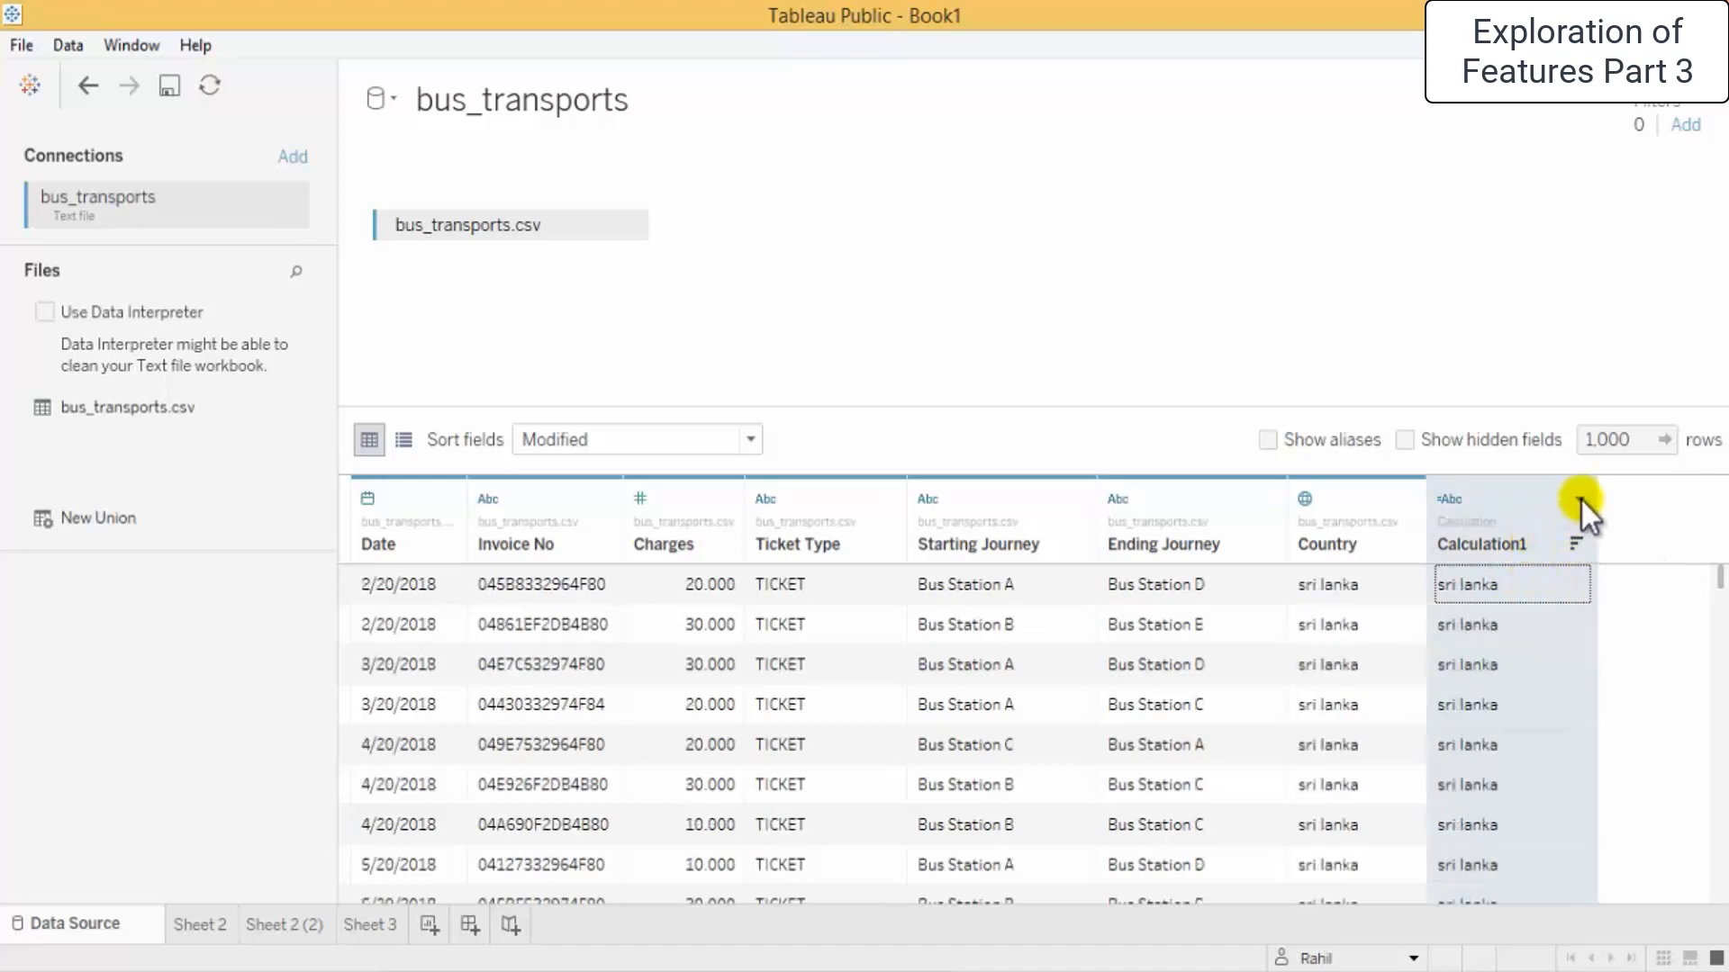
Open the formula of the calculated field Calculation1 for editing
click(1580, 499)
click(1553, 530)
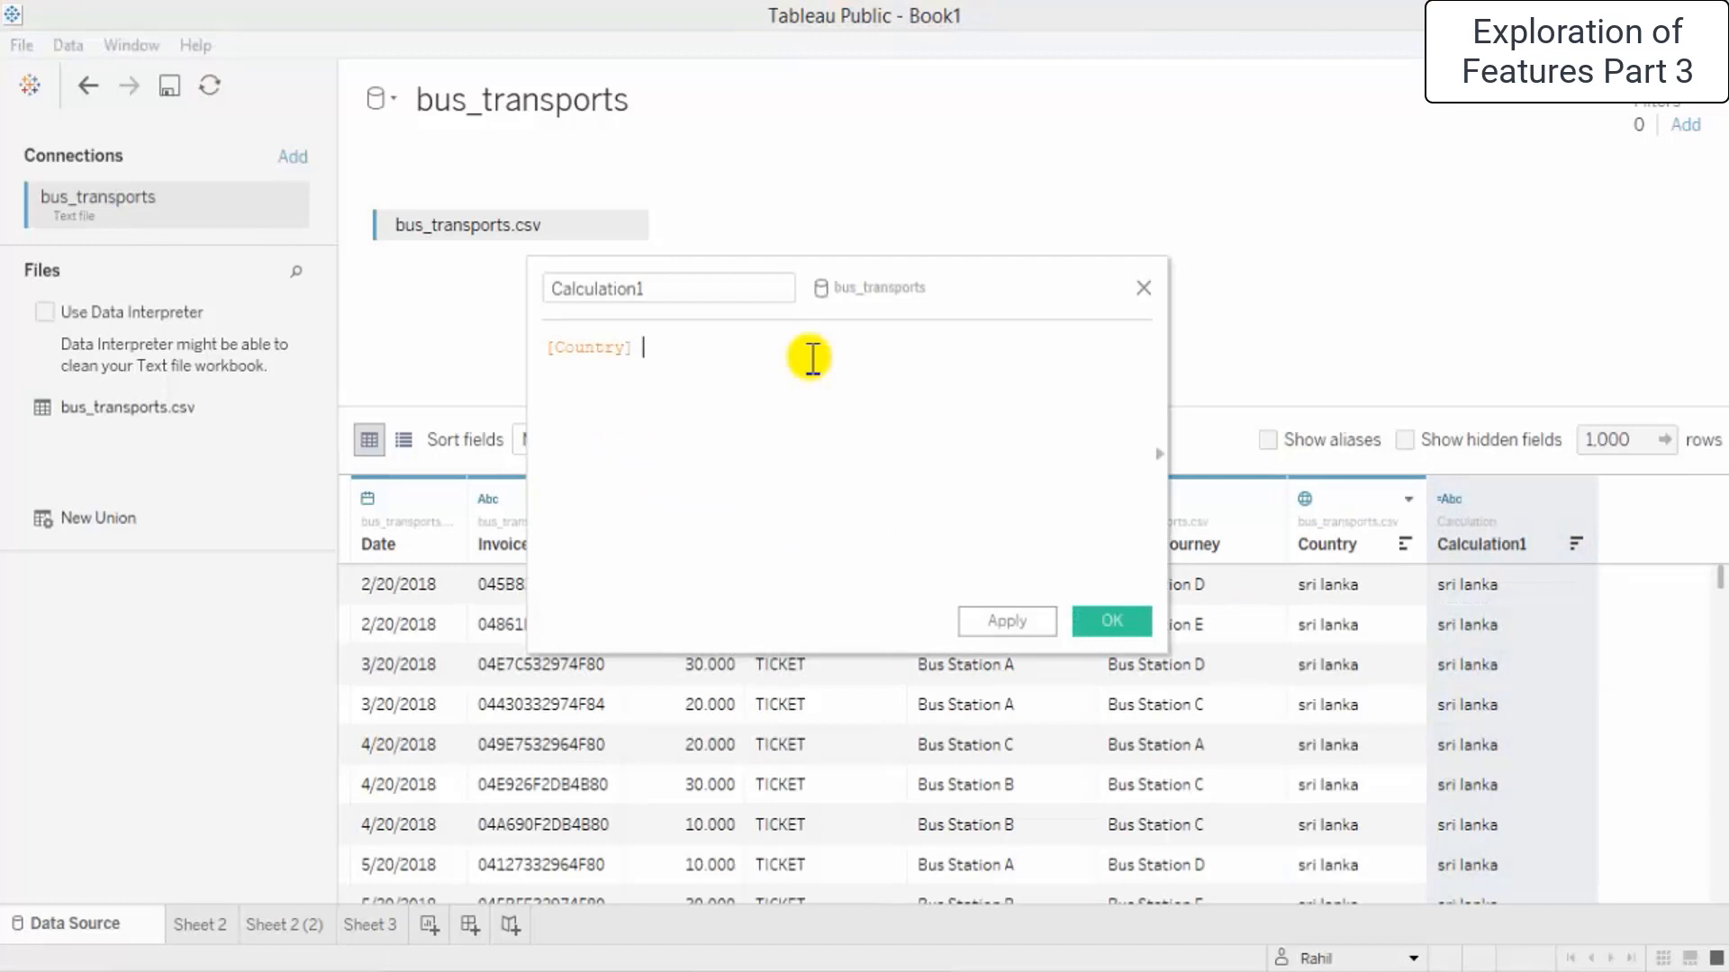